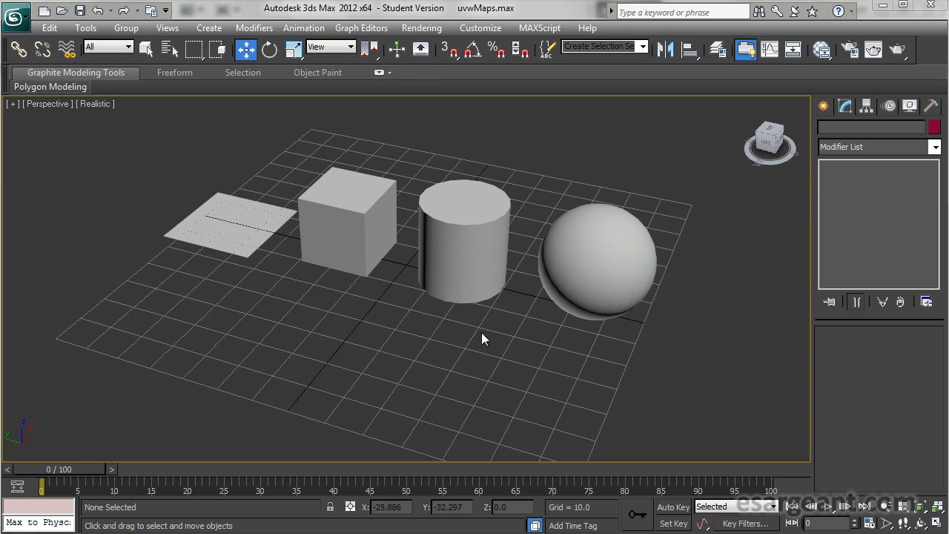
Open the Slate Material Editor, enlarge the checkerMat node's preview, move the node higher in the view, and close the editor
key("m")
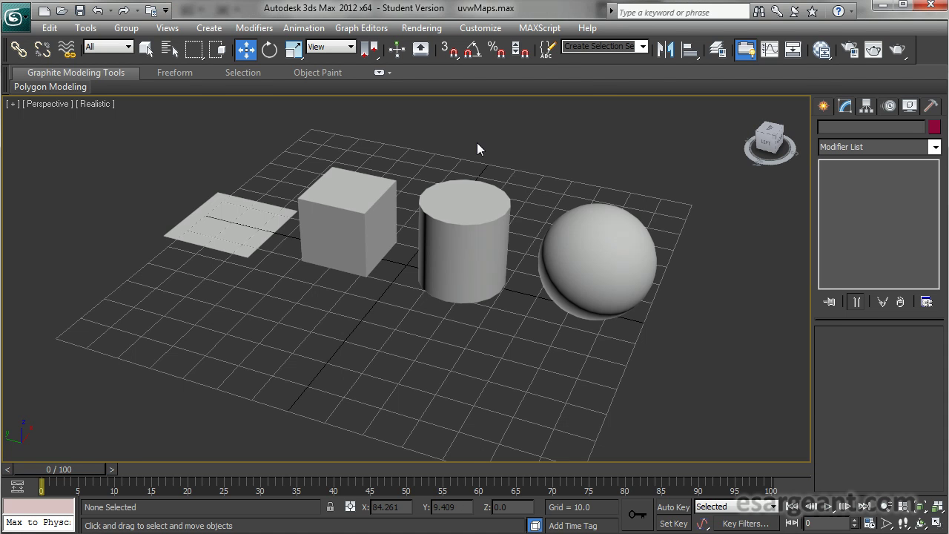
left_click_drag(479, 22, 484, 20)
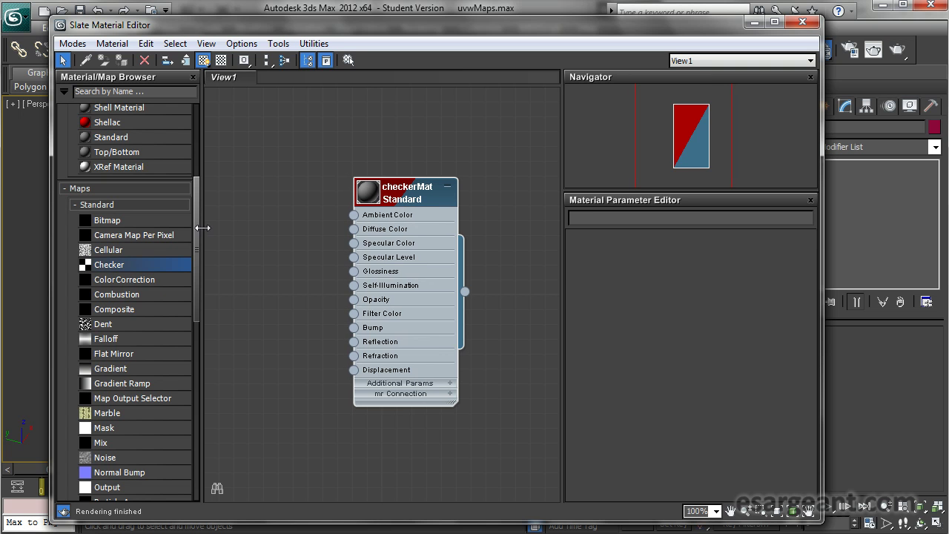
left_click_drag(198, 230, 196, 153)
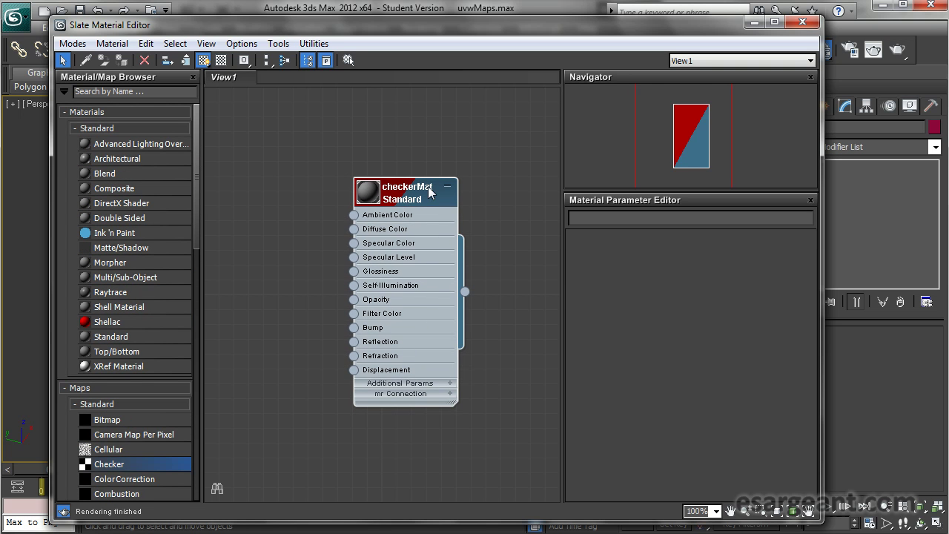
double_click(372, 197)
left_click_drag(419, 193, 418, 149)
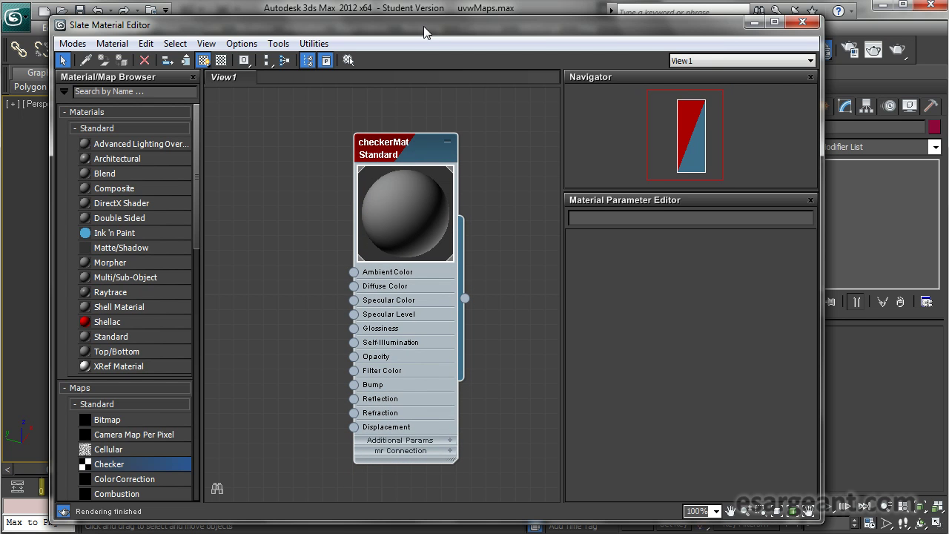
left_click(803, 22)
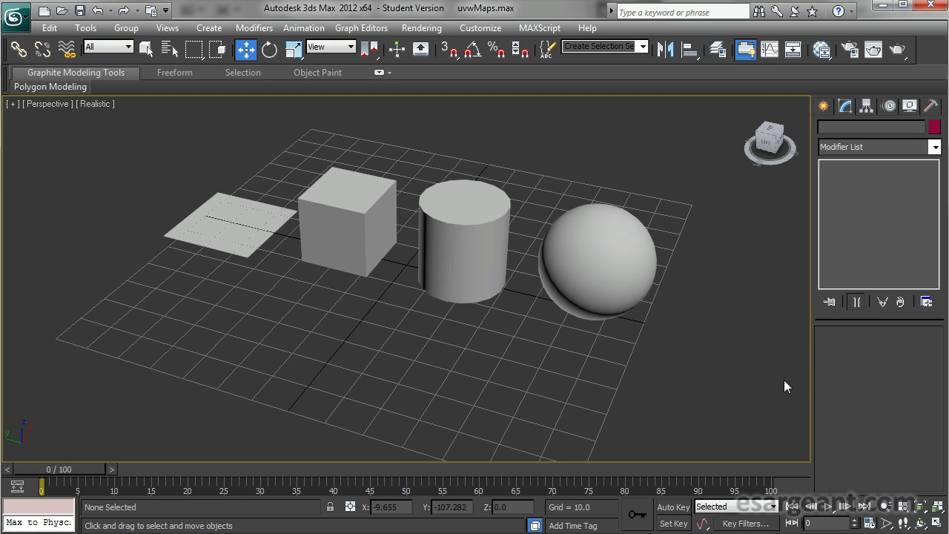
Switch to Photoshop to examine the checkerboard image Untitled-1 and the available filters, comparing it with the untextured objects in 3ds Max
mouse_move(264, 532)
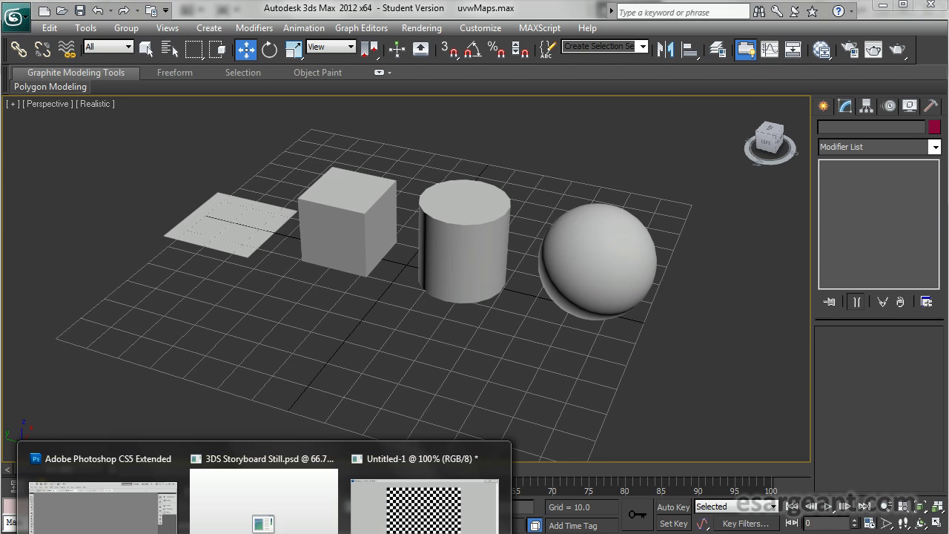
left_click(419, 530)
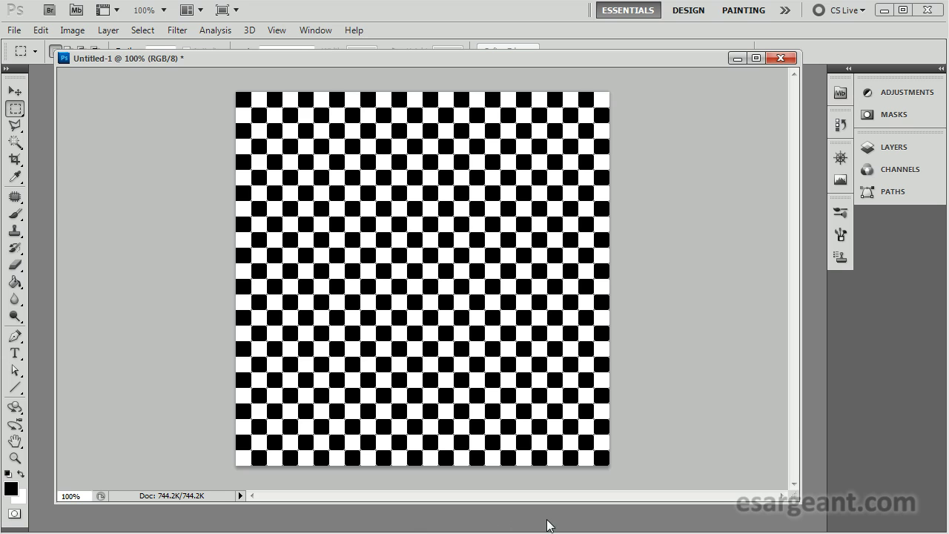
left_click_drag(480, 58, 477, 81)
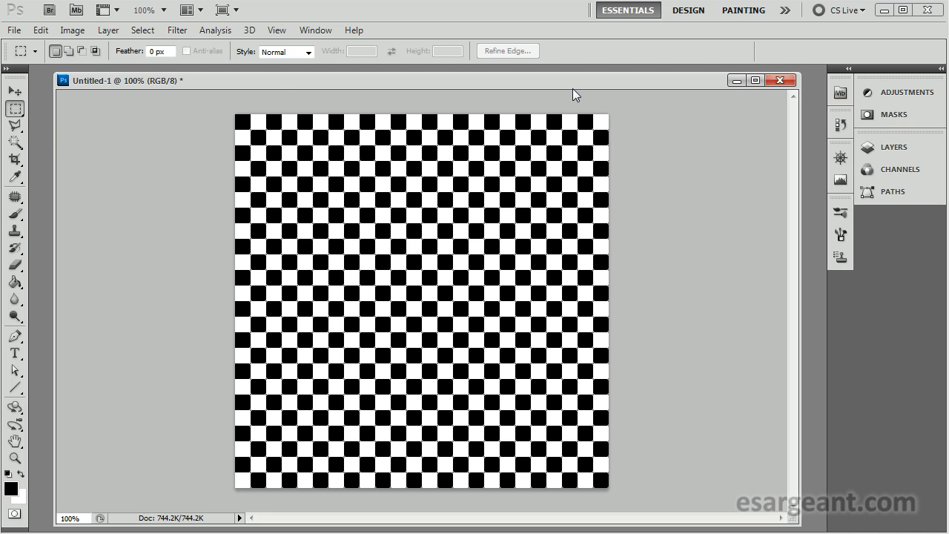
left_click(179, 30)
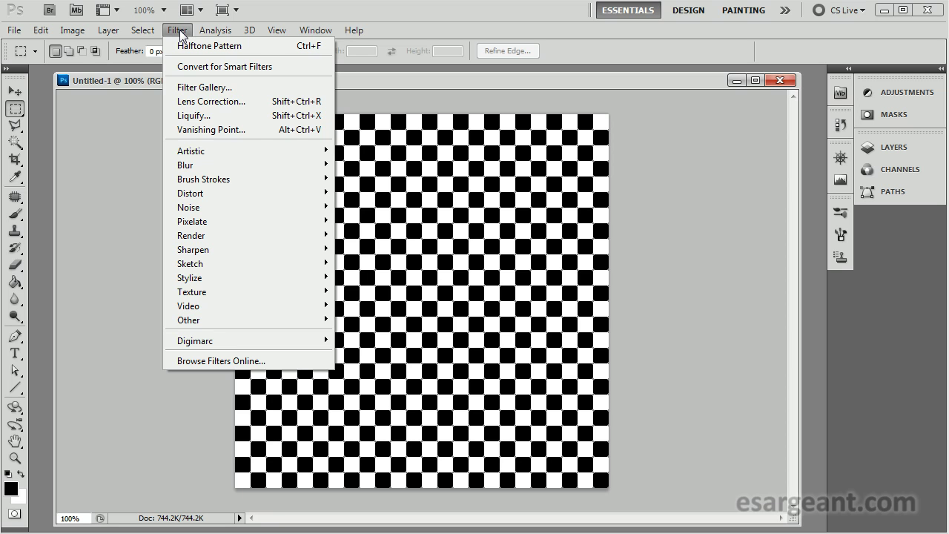
left_click(180, 30)
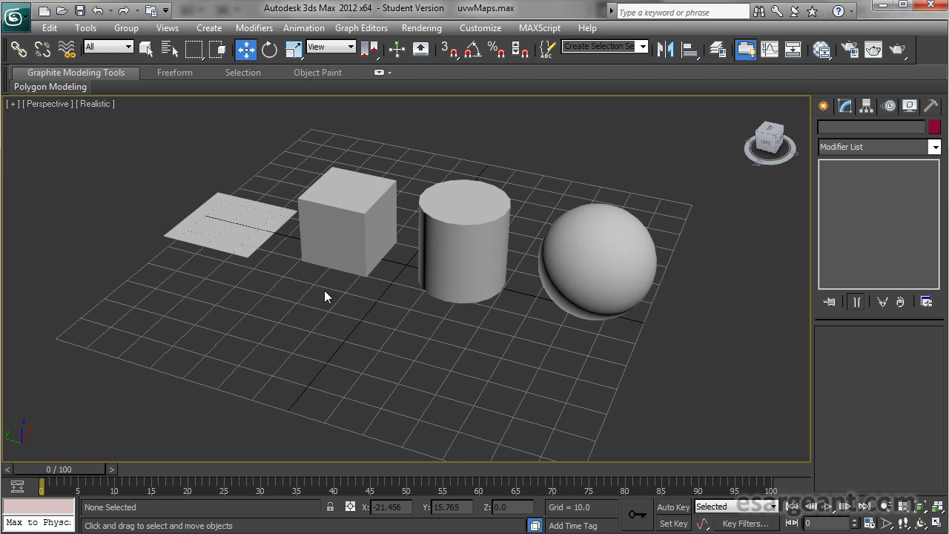
middle_click_drag(351, 244, 376, 252, "alt")
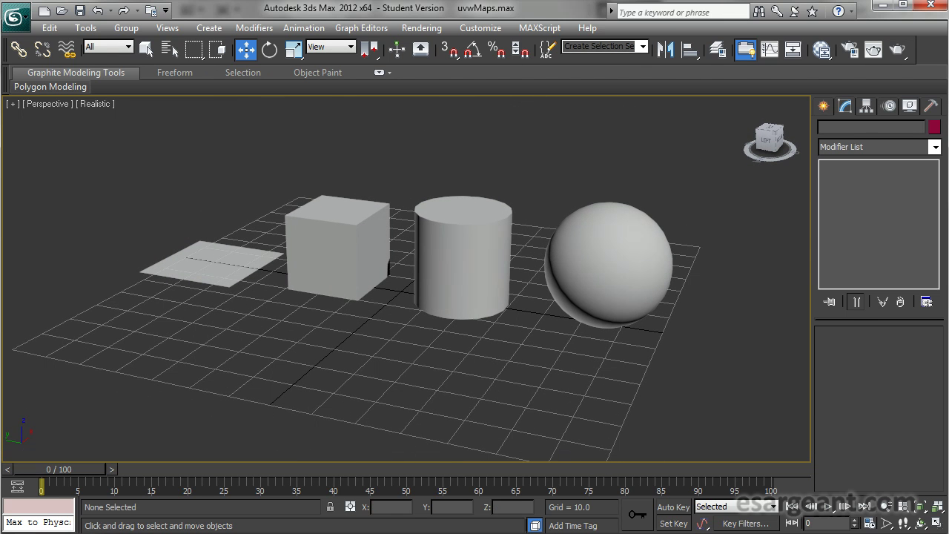
left_click(428, 489)
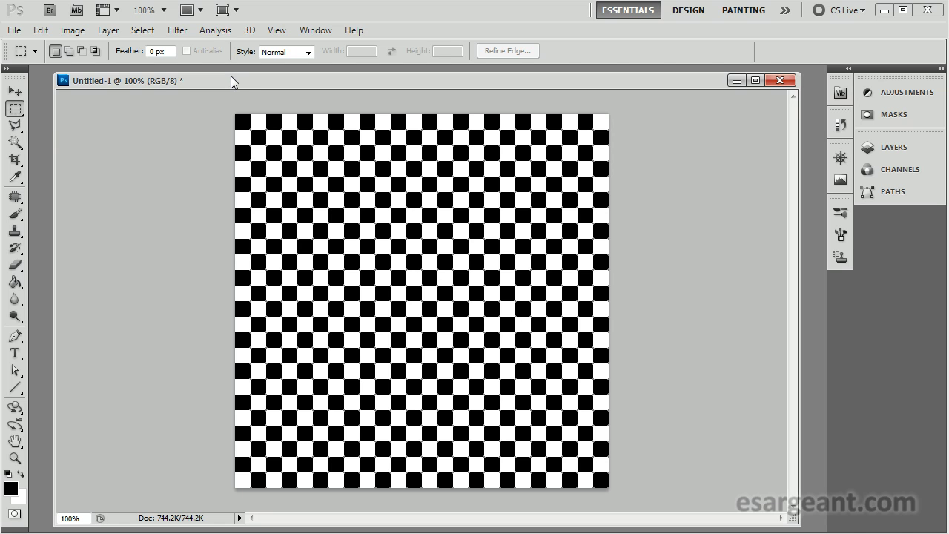
left_click_drag(231, 73, 232, 76)
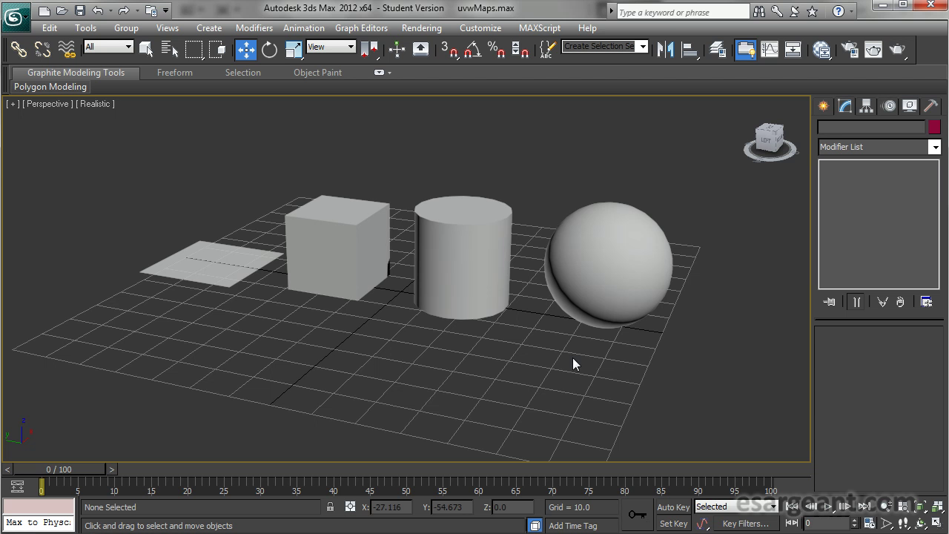
Return to 3ds Max and examine the plane, box, cylinder and sphere from several angles
middle_click_drag(575, 331, 419, 295, "alt")
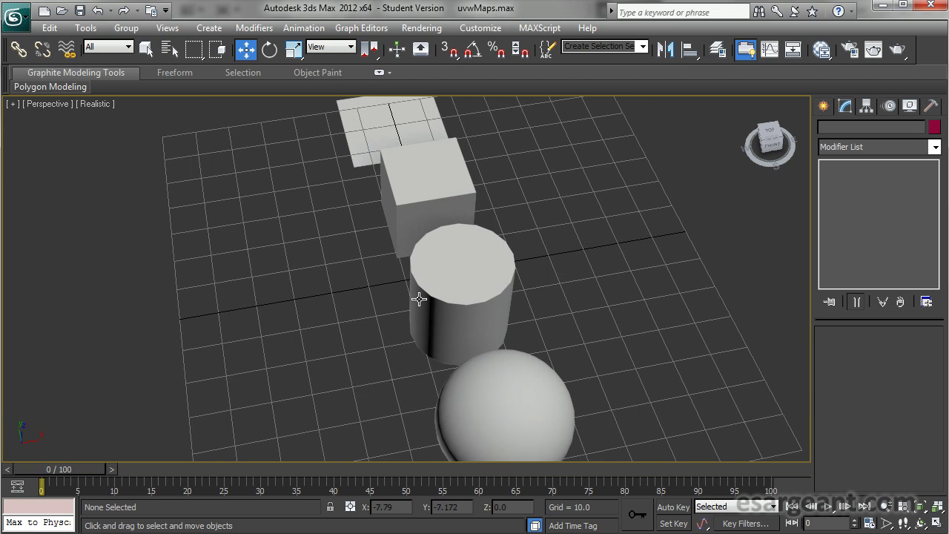
left_click(419, 297)
middle_click_drag(383, 321, 434, 266, "alt")
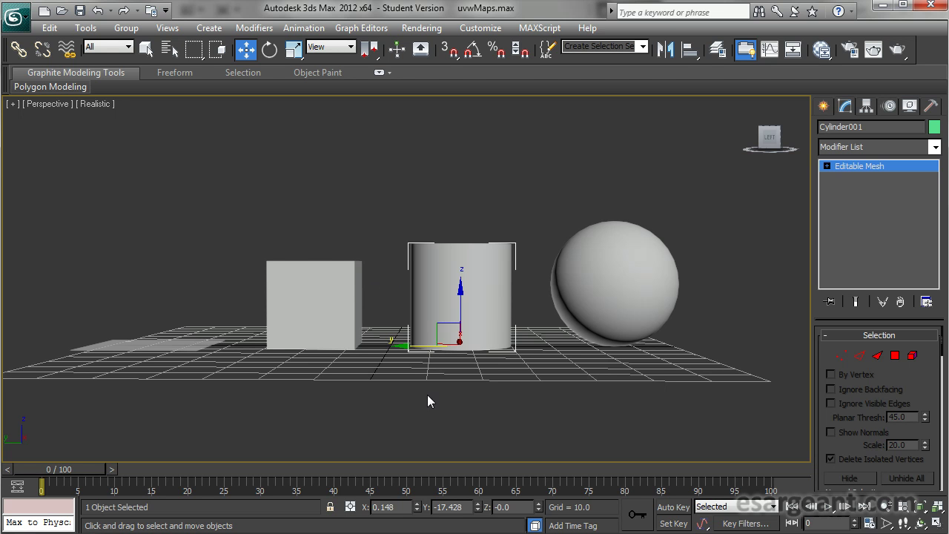
middle_click_drag(433, 278, 394, 338, "alt")
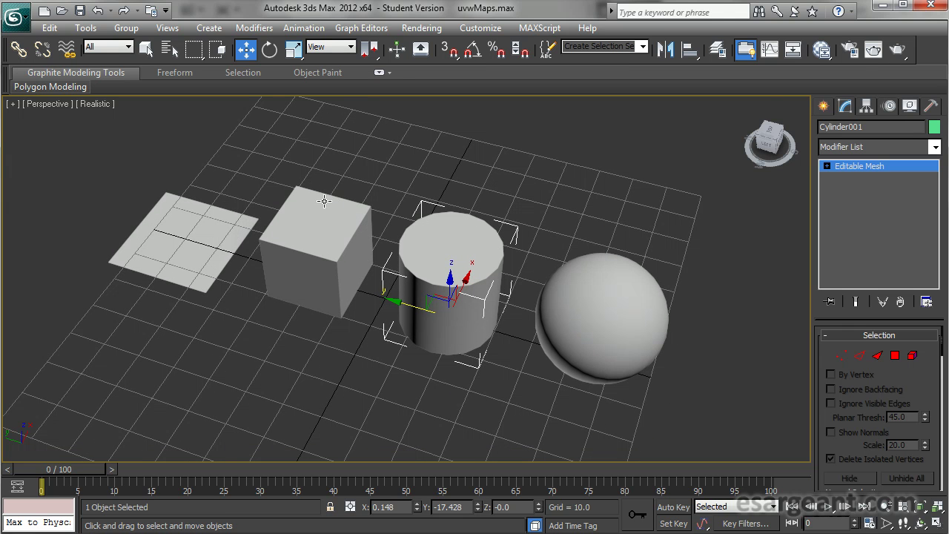
left_click(697, 231)
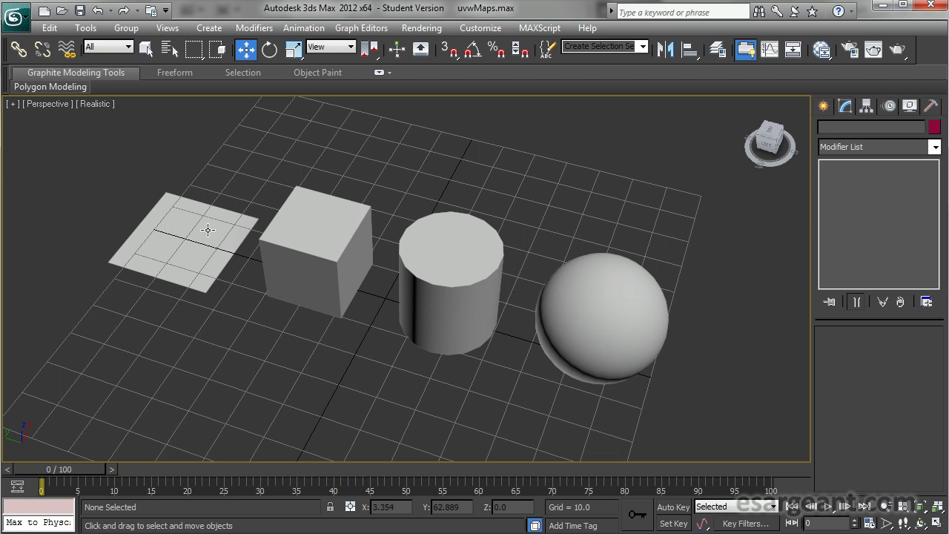
middle_click_drag(576, 281, 381, 269, "alt")
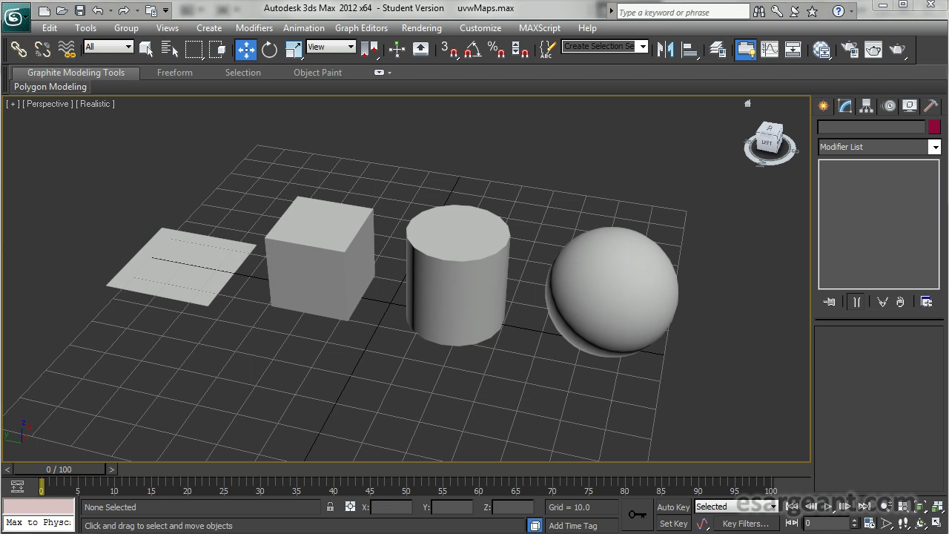
middle_click_drag(682, 229, 623, 220, "alt")
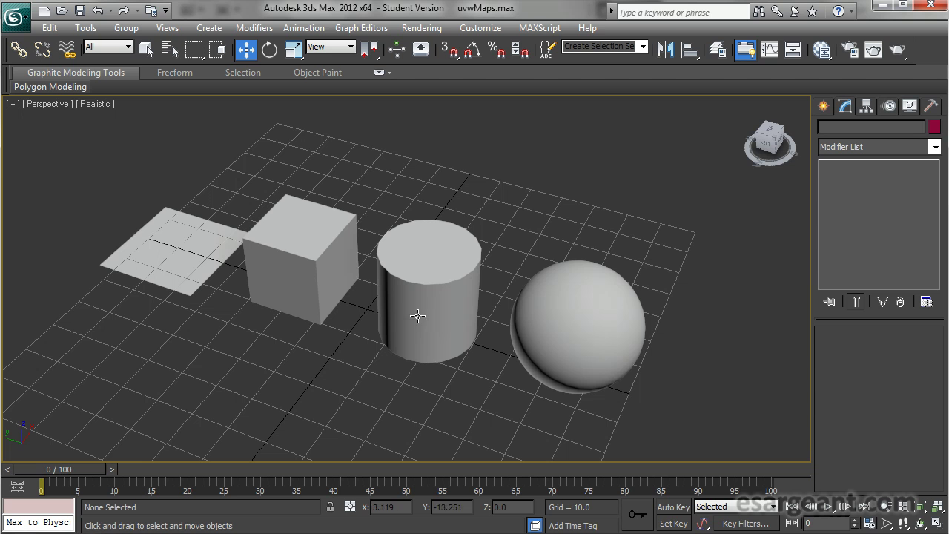
middle_click_drag(418, 317, 419, 307, "alt")
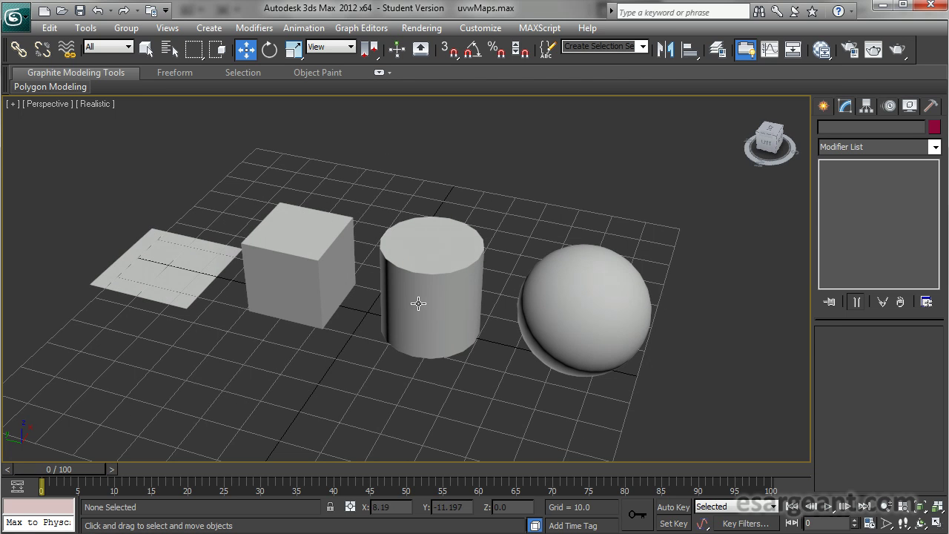
Add a Checker map node beside checkerMat in the Slate Material Editor, enlarge its preview and open its parameters
key("m")
left_click_drag(474, 25, 478, 21)
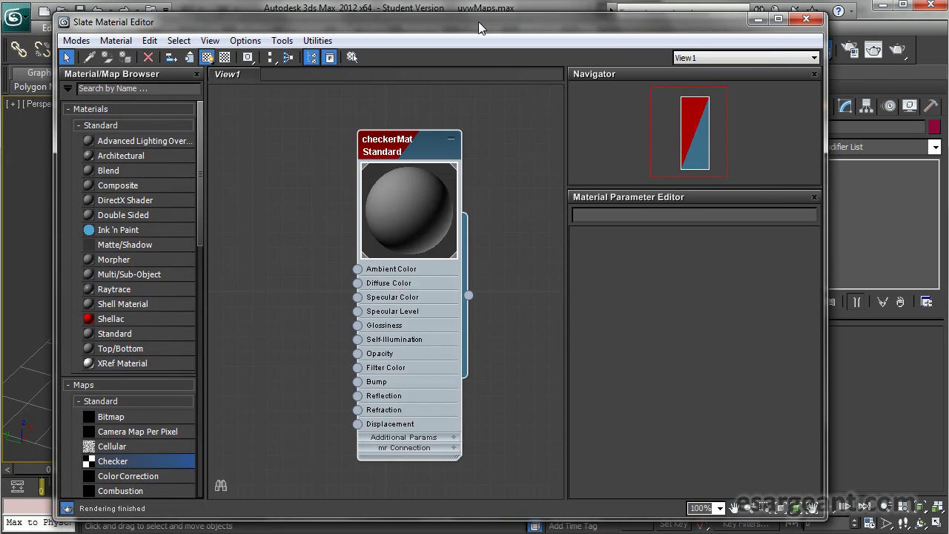
left_click_drag(443, 144, 484, 148)
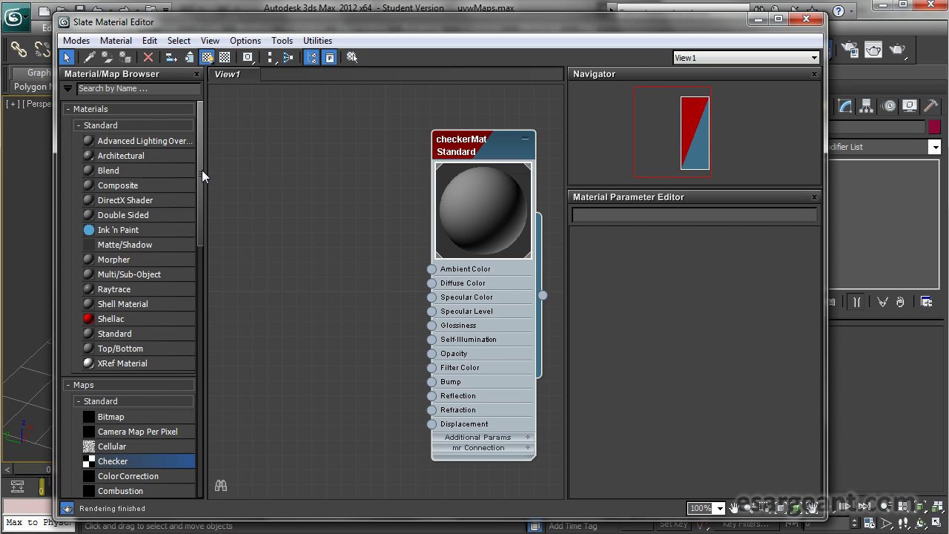
left_click_drag(201, 169, 186, 262)
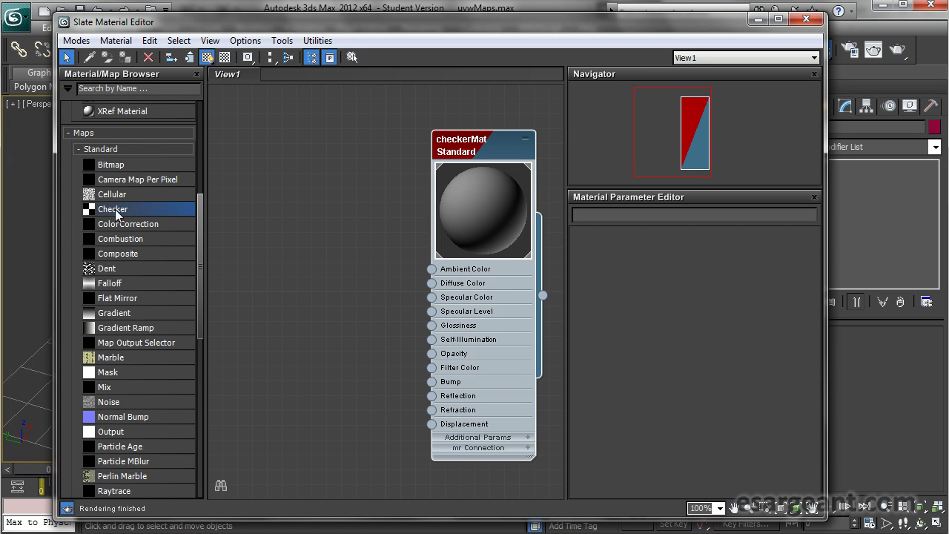
left_click_drag(90, 211, 257, 191)
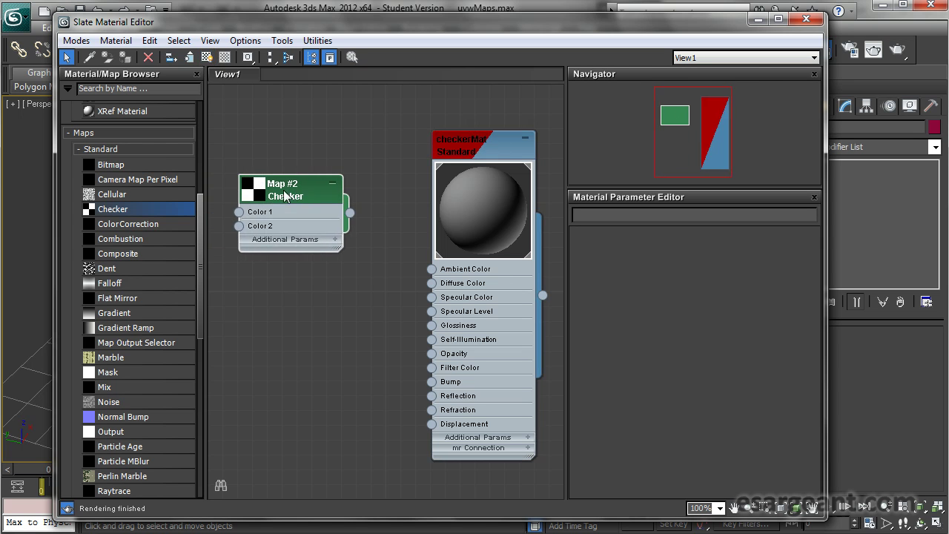
double_click(254, 194)
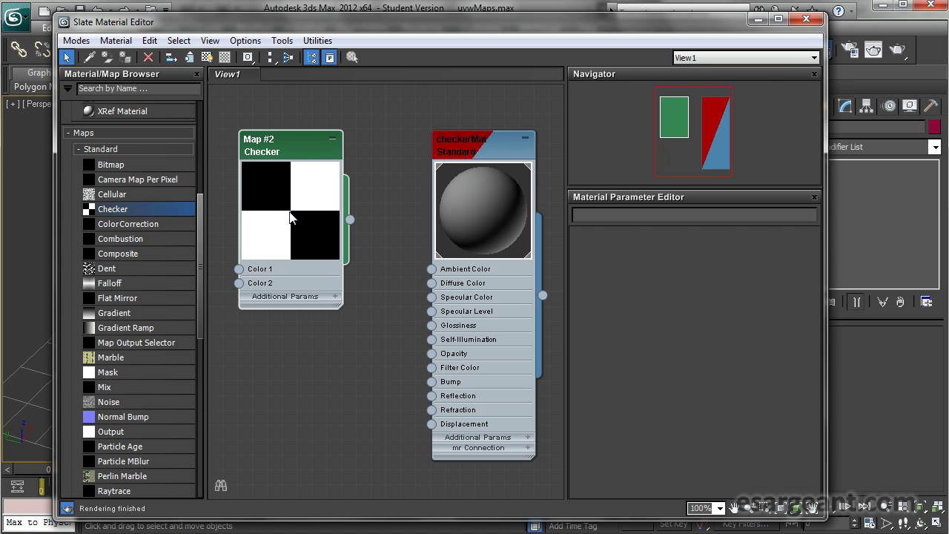
double_click(290, 152)
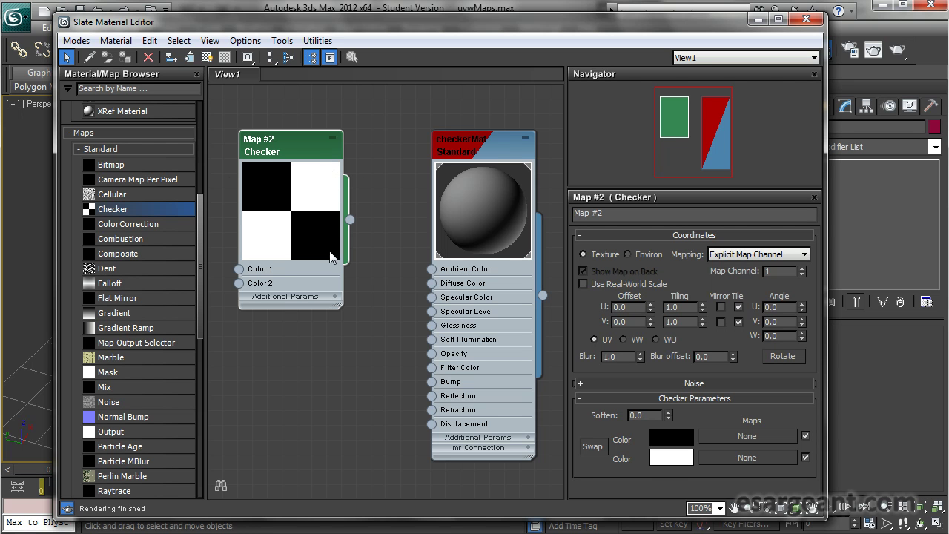
Connect the Checker map's output to the Diffuse Color of checkerMat and position the map node beside the material
left_click_drag(314, 148, 315, 207)
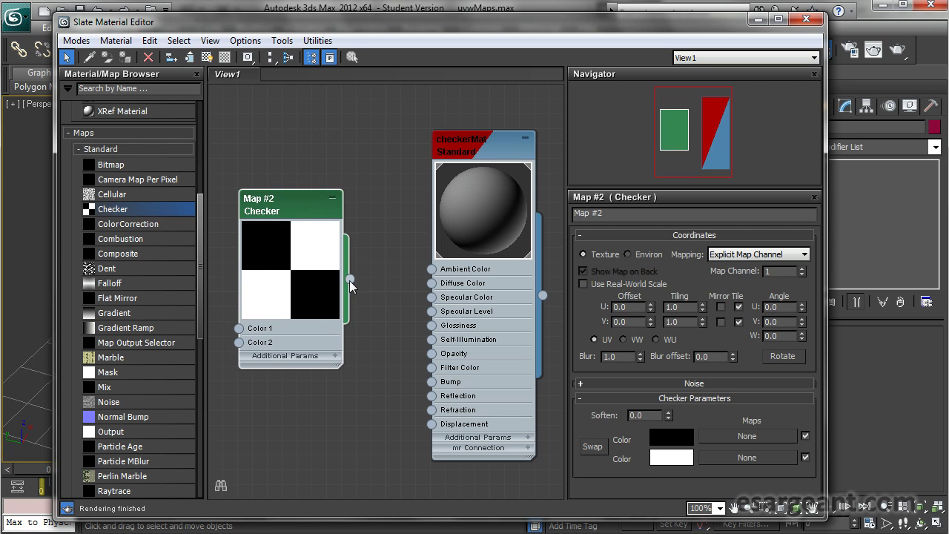
left_click_drag(350, 280, 432, 288)
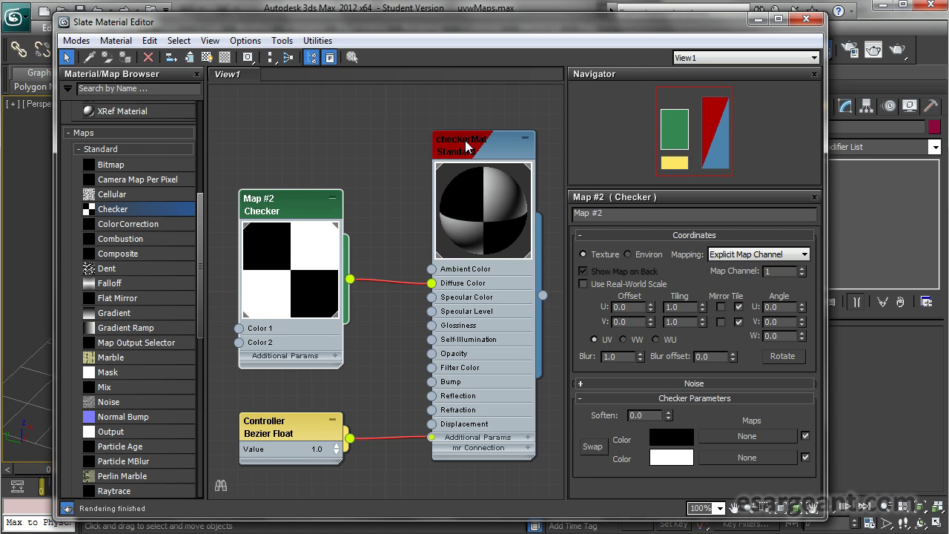
left_click_drag(291, 252, 290, 207)
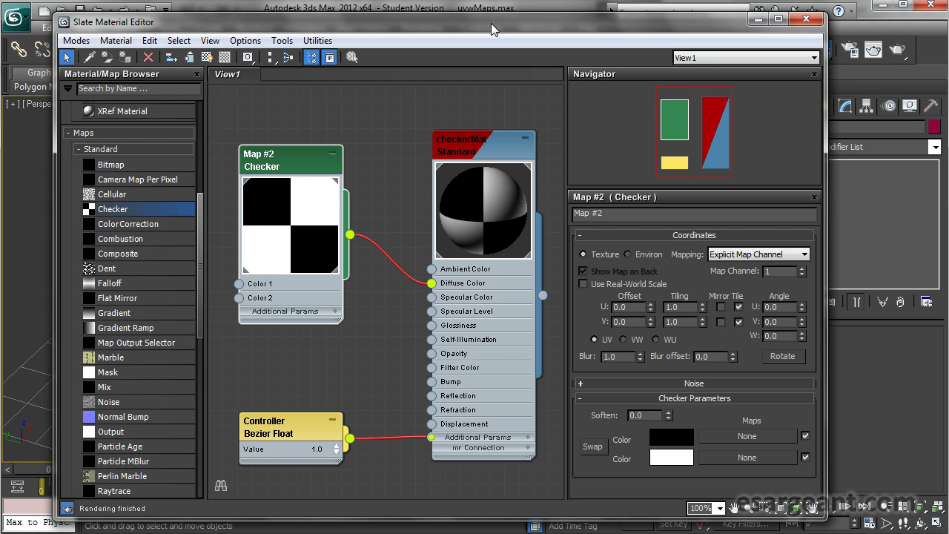
Display the scene in the viewport using Shaded Materials with Maps, and close the Slate Material Editor
left_click_drag(492, 28, 475, 376)
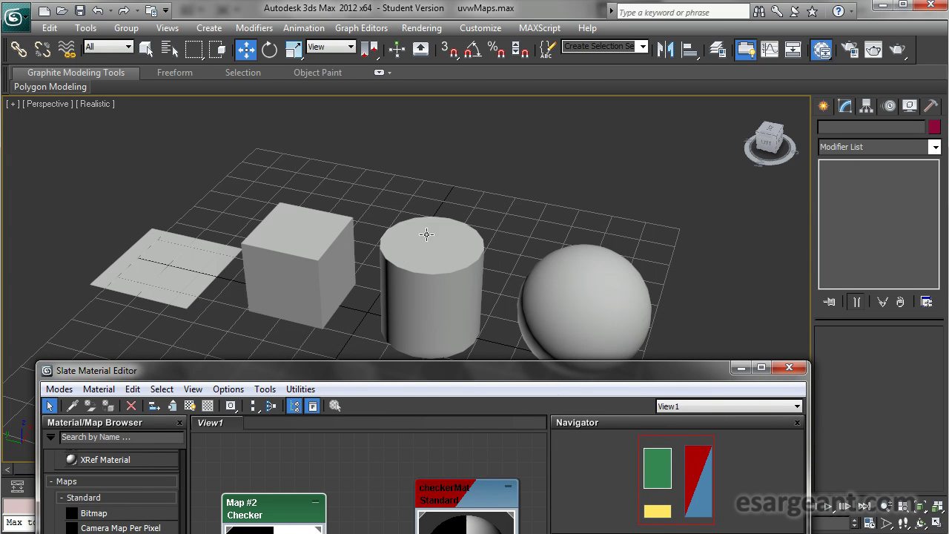
middle_click_drag(494, 227, 515, 159)
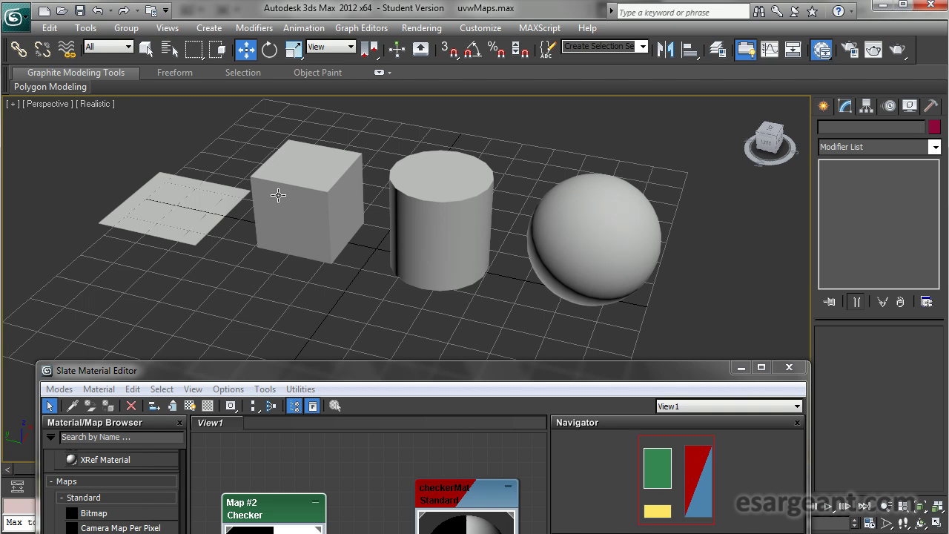
left_click(97, 104)
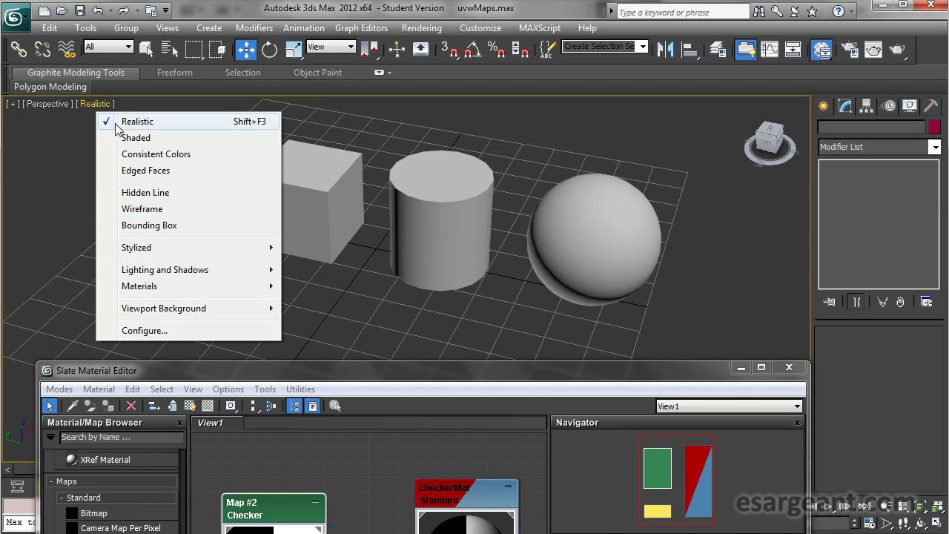
mouse_move(213, 287)
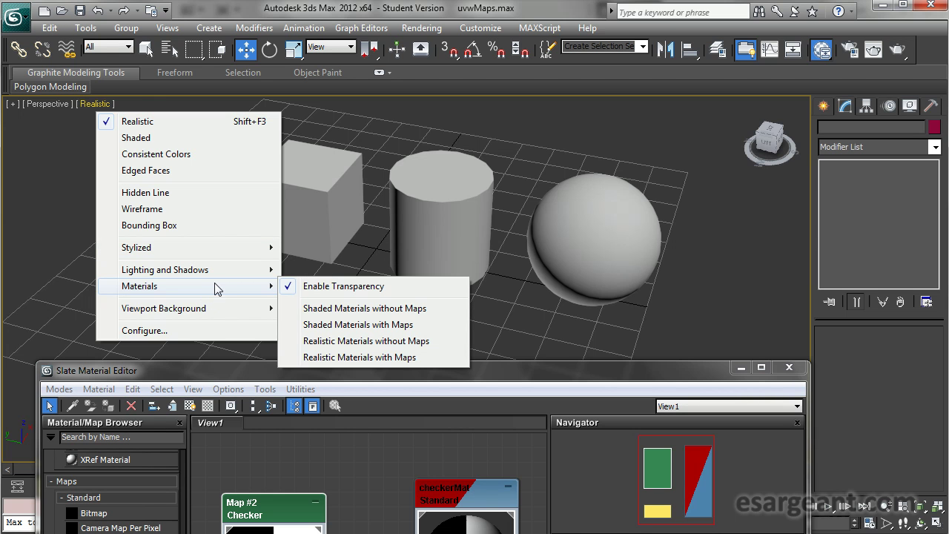
left_click(367, 327)
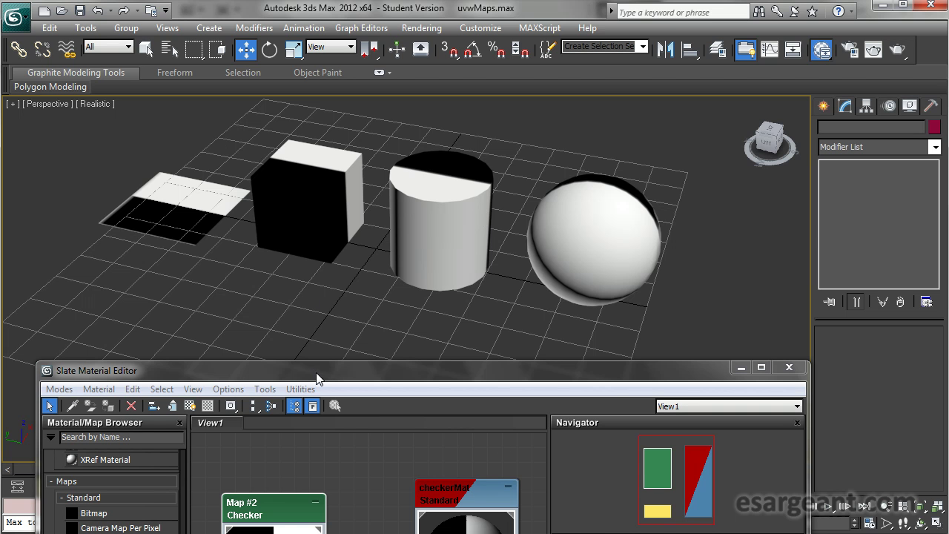
left_click(789, 364)
middle_click_drag(536, 221, 502, 268)
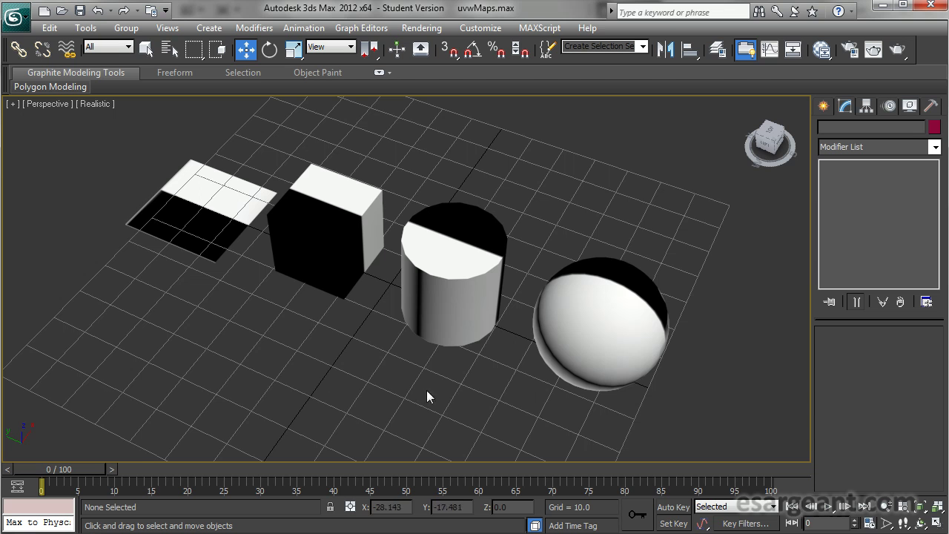
left_click(208, 215)
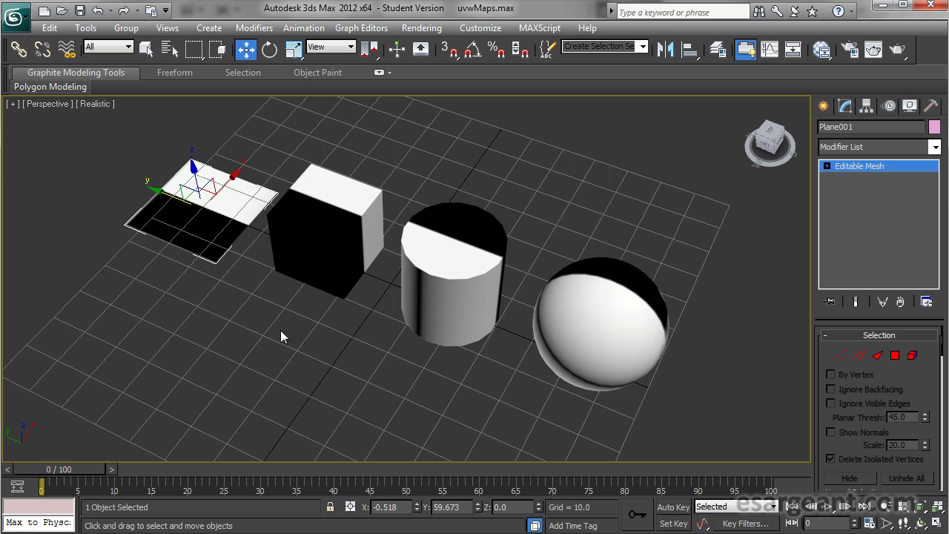
mouse_move(399, 337)
middle_mouse_down("alt")
mouse_move(341, 303)
mouse_move(293, 295)
mouse_move(334, 295)
mouse_move(319, 289)
mouse_move(368, 308)
mouse_move(407, 339)
middle_mouse_up("alt")
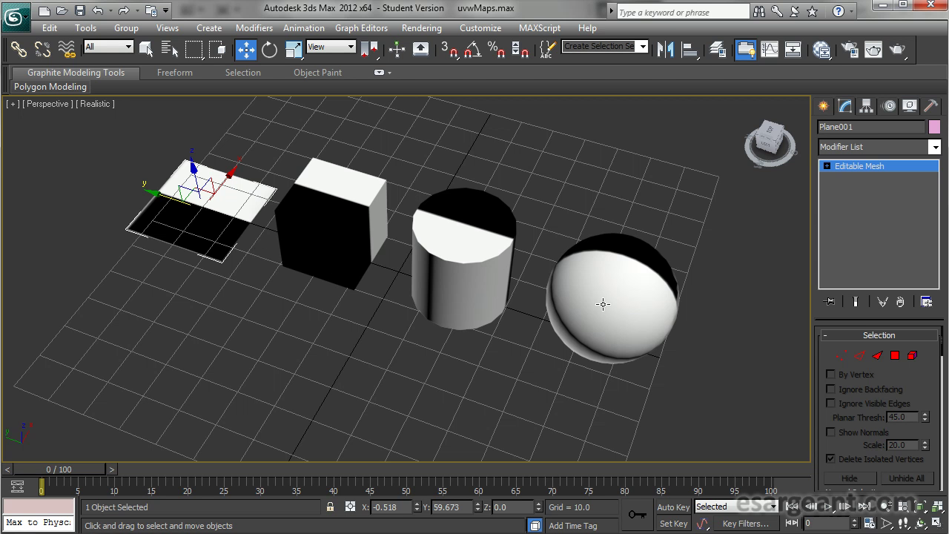
middle_click_drag(354, 351, 367, 294, "alt")
left_click(366, 295)
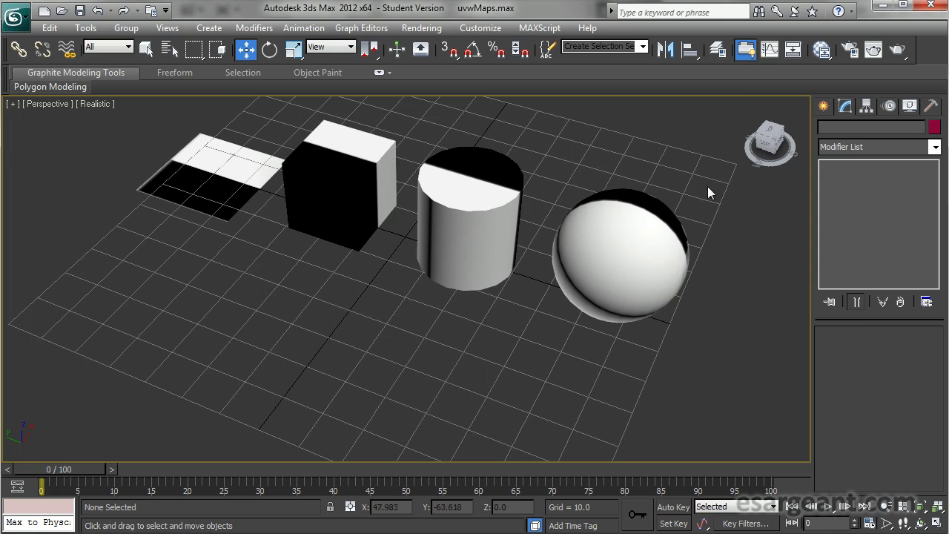
Create a cylinder with a radius of about 10.6 and a height of about 22.7 in front of the box
left_click(824, 106)
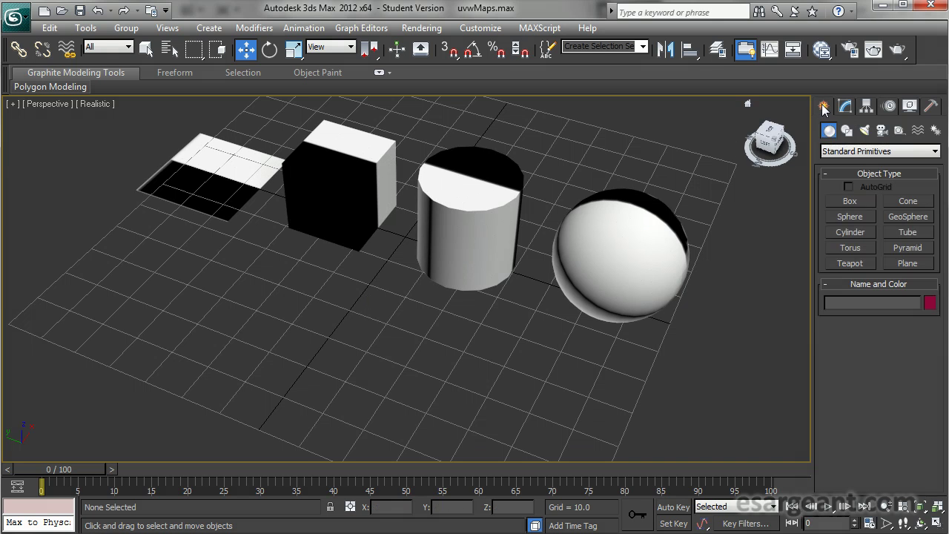
left_click(851, 232)
left_click_drag(328, 341, 374, 332)
left_click(359, 236)
middle_click_drag(378, 302, 434, 278, "alt")
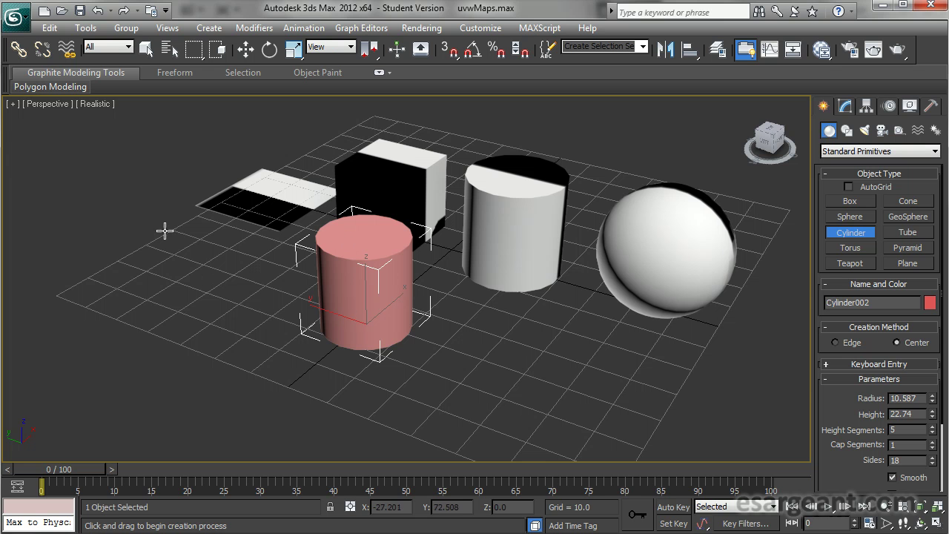
middle_click_drag(165, 267, 189, 275)
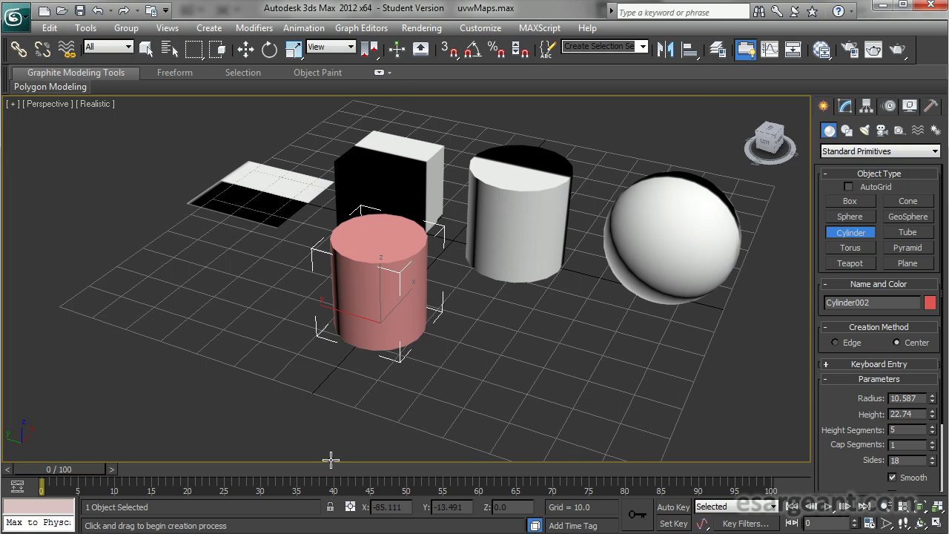
Assign checkerMat to the new cylinder with its map shown in the viewport, and close the Slate Material Editor
key("w")
key("m")
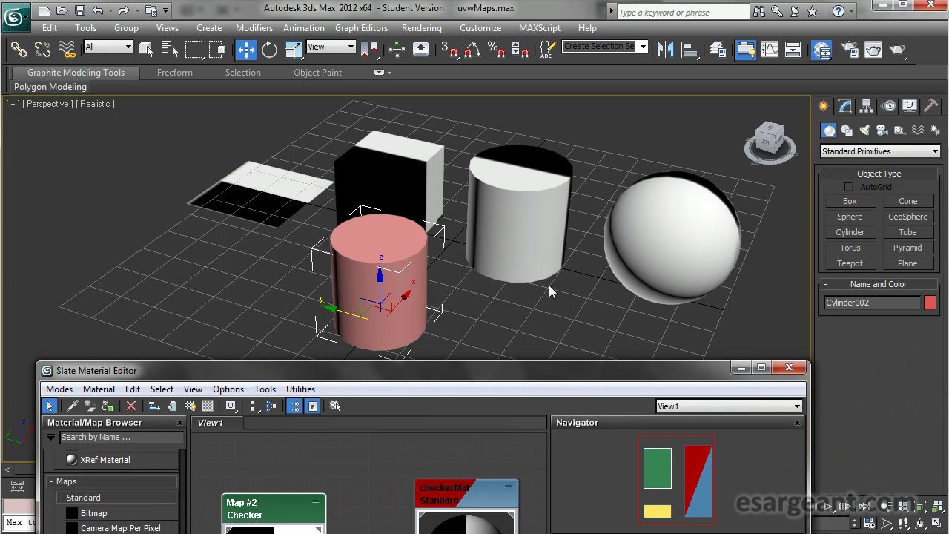
left_click_drag(443, 372, 451, 24)
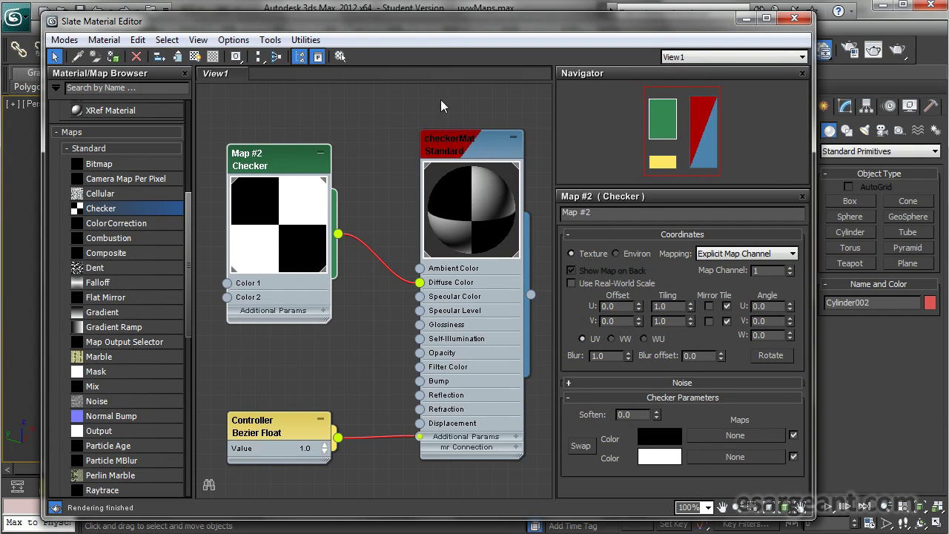
left_click(467, 140)
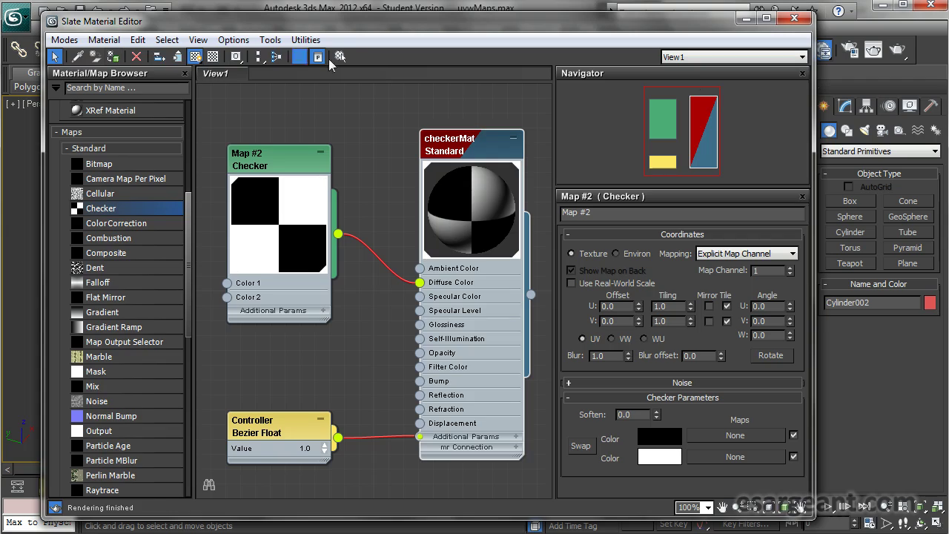
left_click(794, 18)
middle_click_drag(498, 264, 398, 278)
middle_click_drag(364, 319, 359, 358, "alt")
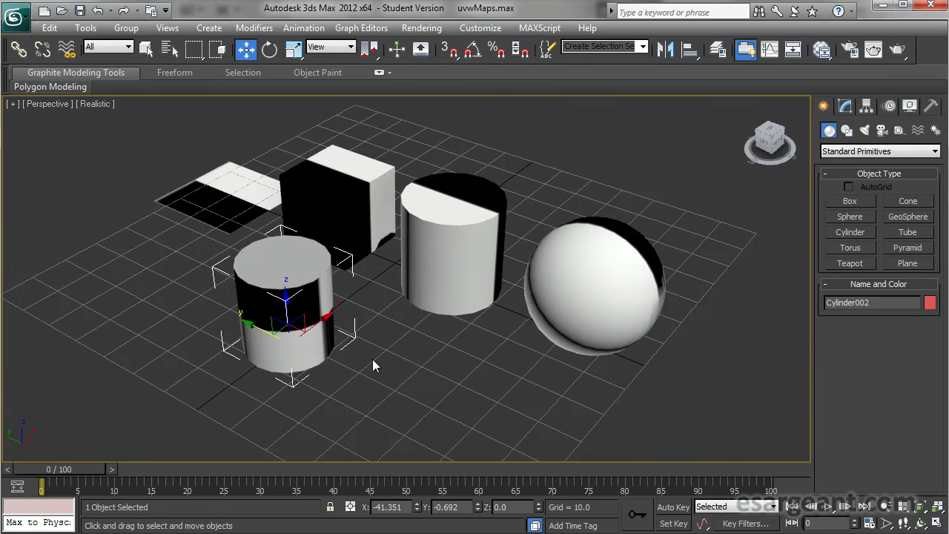
Delete the new cylinder in front of the box
left_click(346, 394)
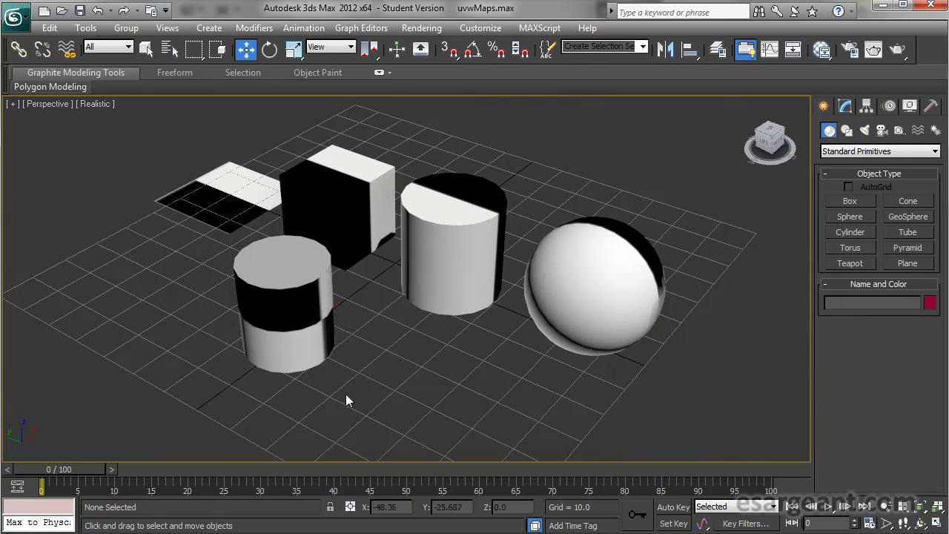
left_click(284, 323)
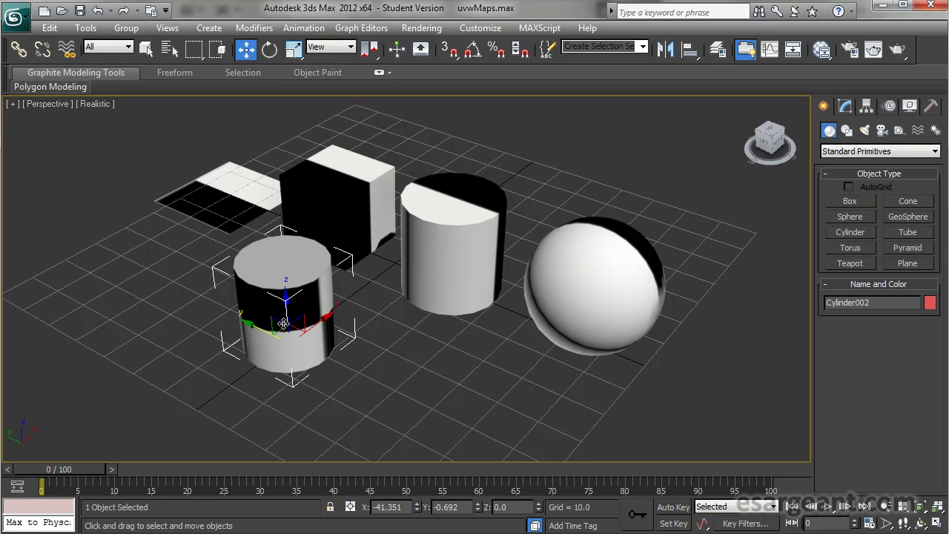
key("Delete")
middle_click_drag(288, 334, 334, 304, "alt")
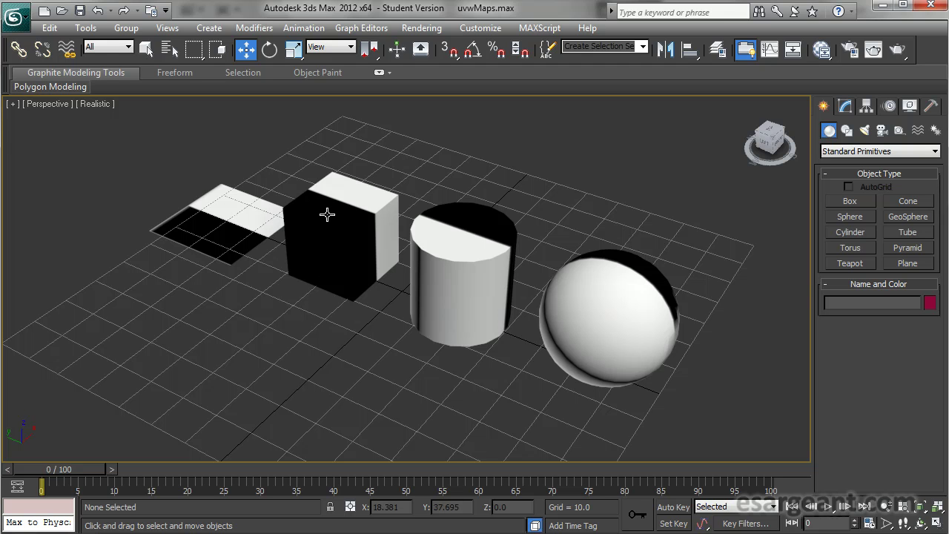
left_click(448, 273)
middle_click_drag(334, 332, 313, 316, "alt")
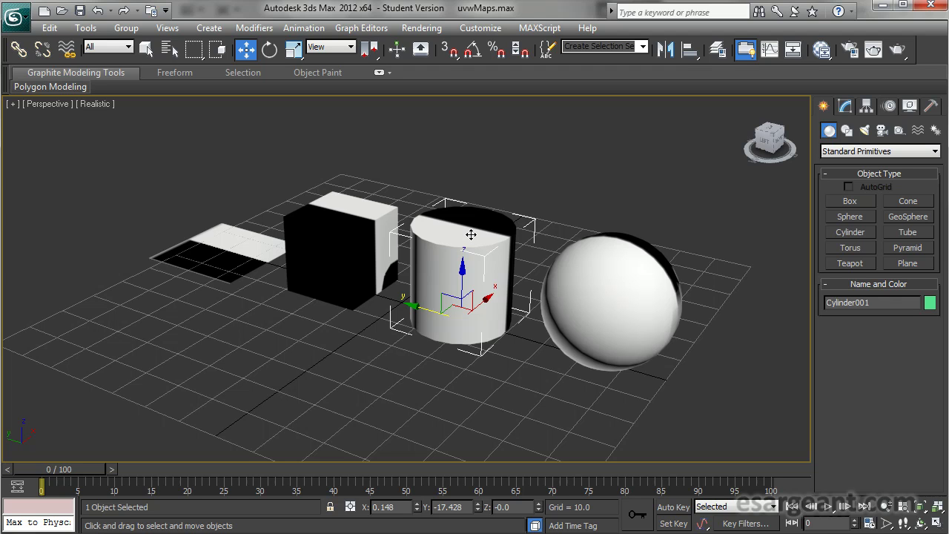
left_click(338, 232)
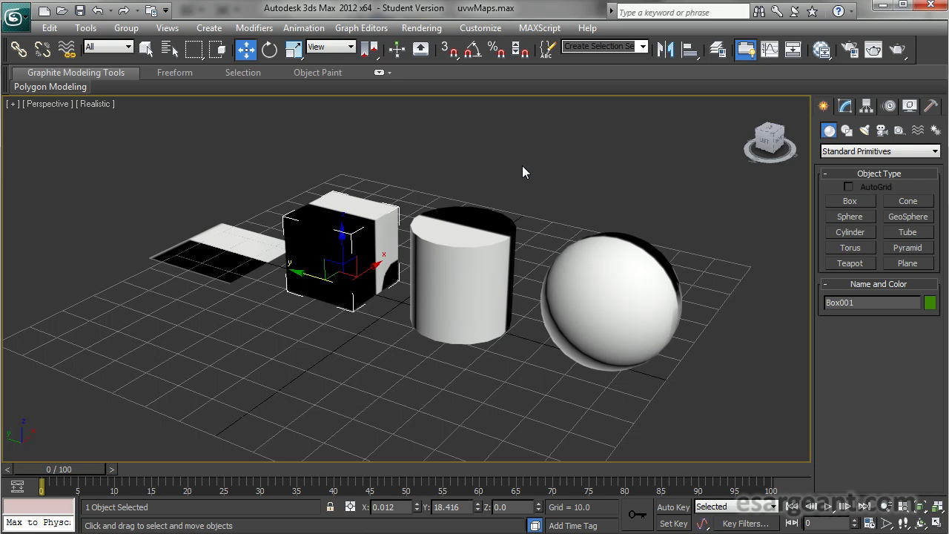
left_click(263, 169)
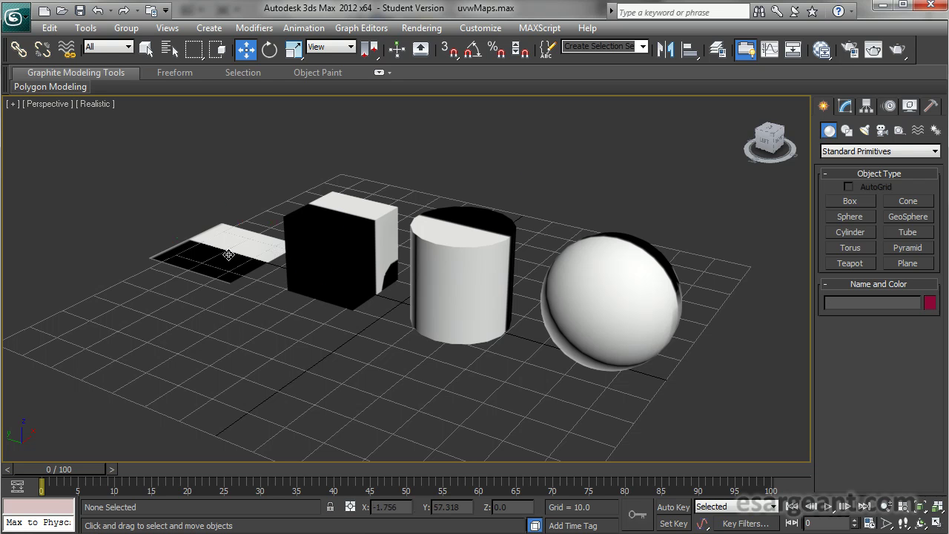
Add a UVW Map modifier to the plane
left_click(256, 251)
middle_click_drag(191, 268, 267, 330, "alt")
scroll(267, 329, "up", 5)
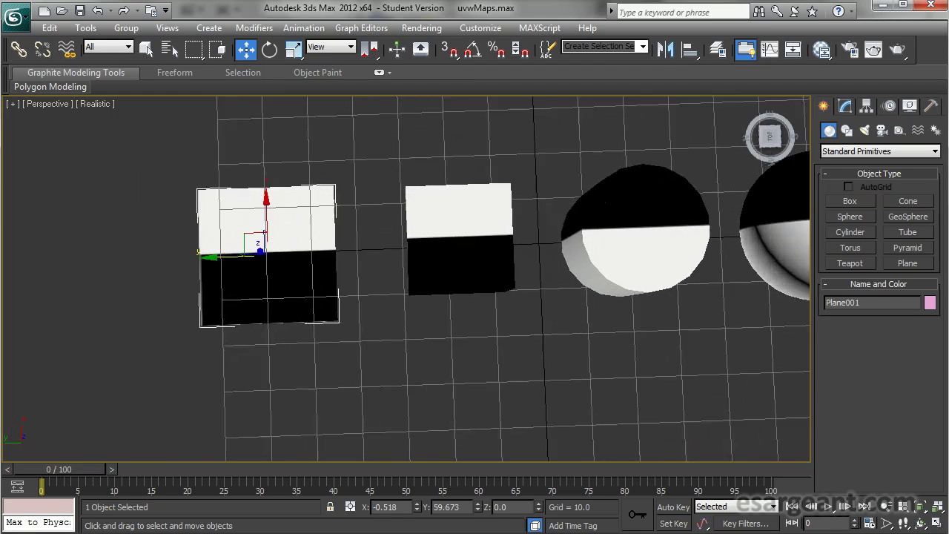
middle_click_drag(296, 247, 425, 289)
middle_click_drag(404, 370, 429, 352, "alt")
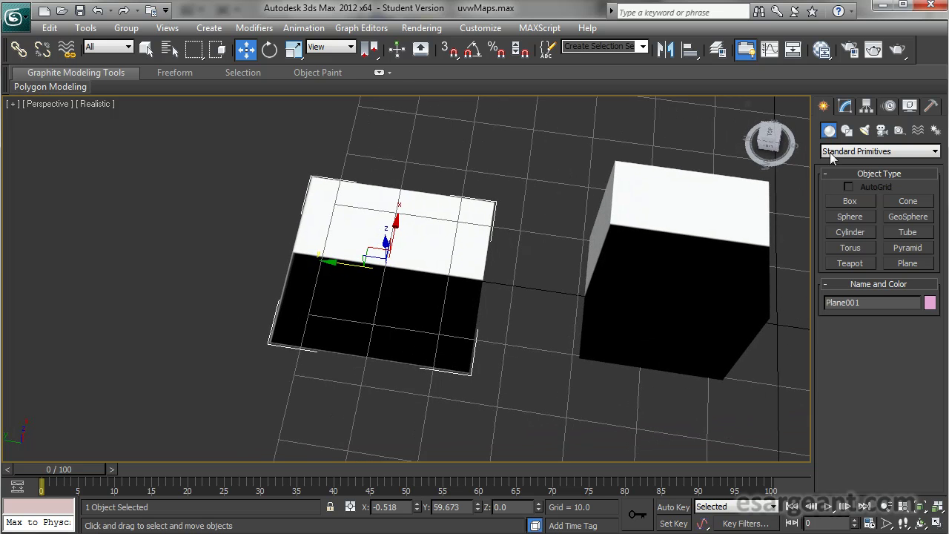
left_click(844, 107)
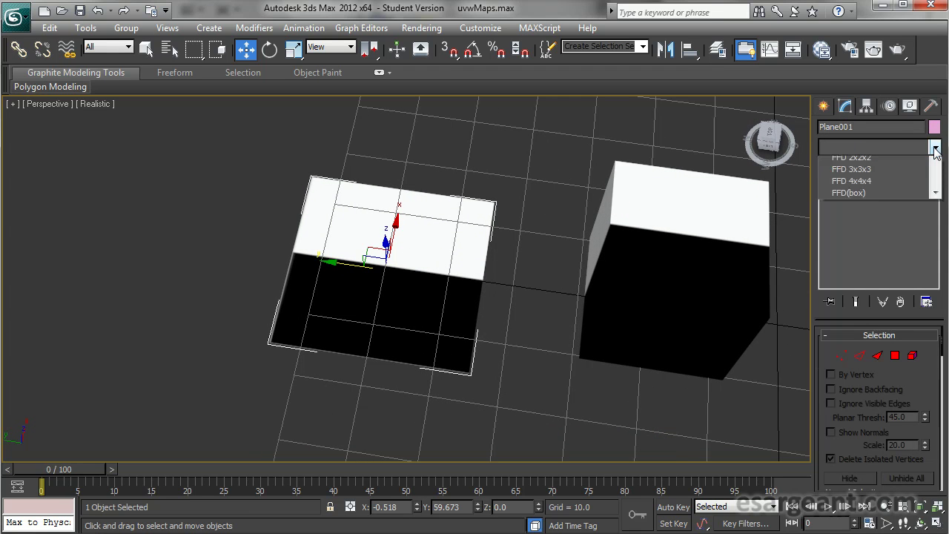
left_click(936, 146)
key("u")
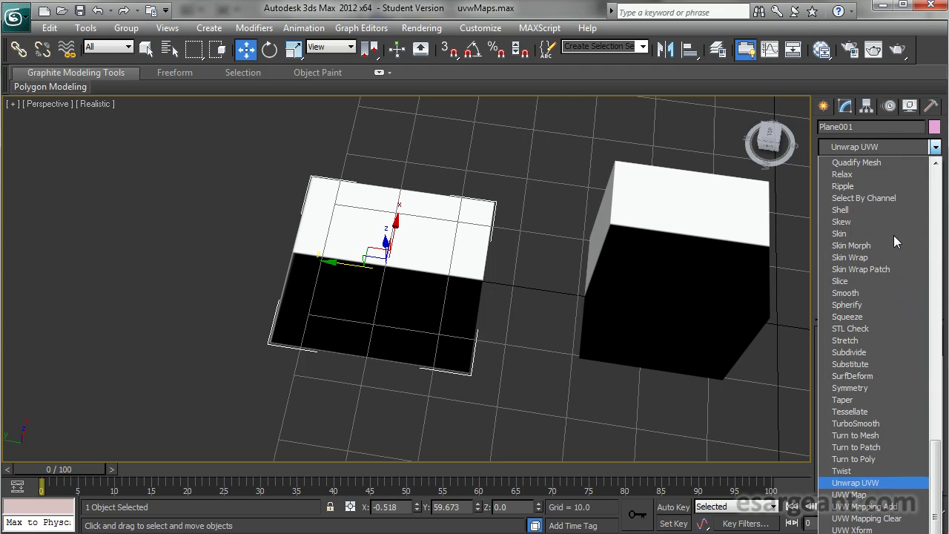
left_click(853, 495)
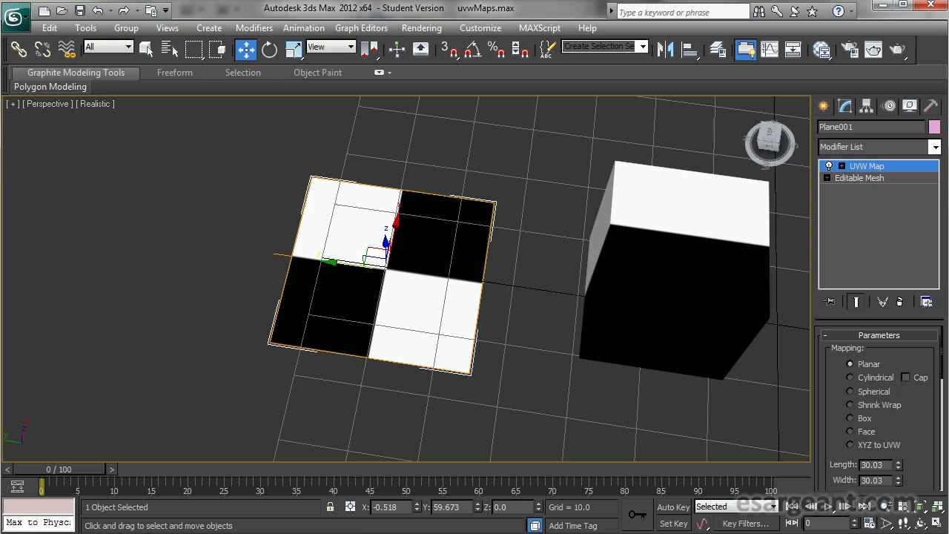
Reopen the Slate Material Editor, then resize and place it beside the plane so the plane and the Checker map's parameters are both visible
mouse_move(919, 433)
left_mouse_down()
mouse_move(918, 413)
mouse_move(916, 434)
left_mouse_up()
middle_click_drag(301, 381, 290, 398, "alt")
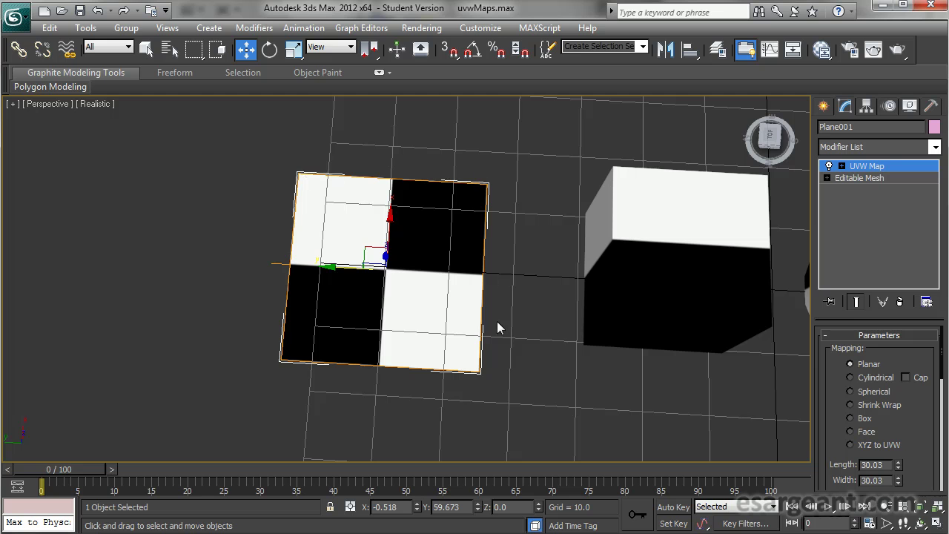
middle_click_drag(488, 358, 494, 333, "alt")
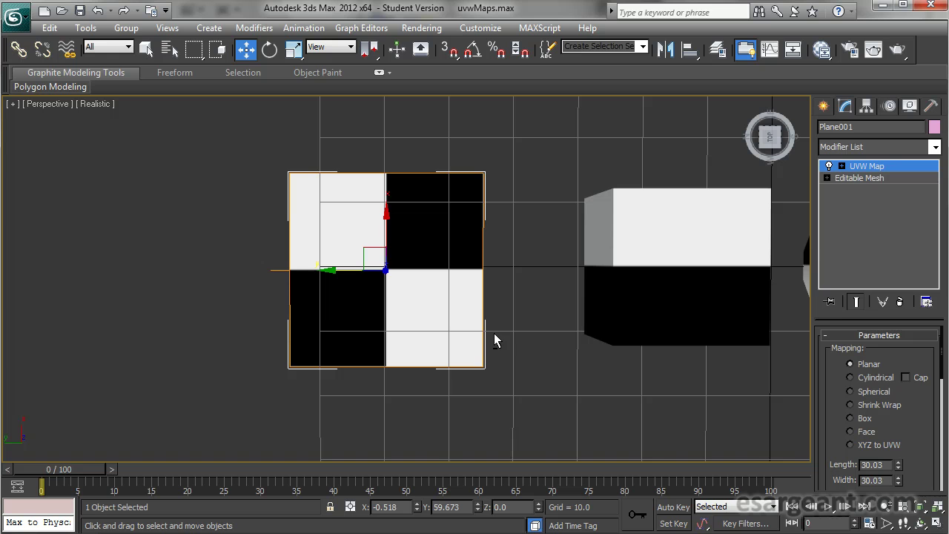
middle_click_drag(423, 299, 416, 293)
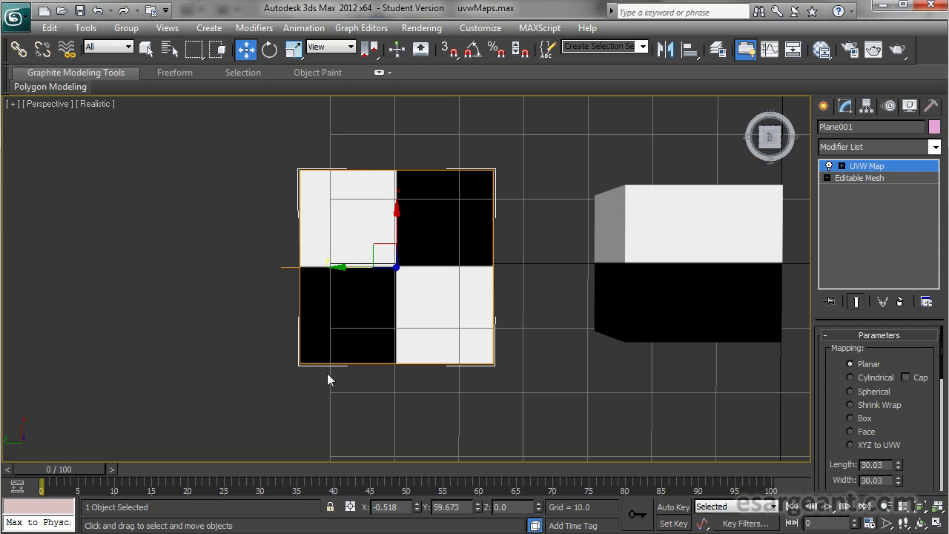
key("m")
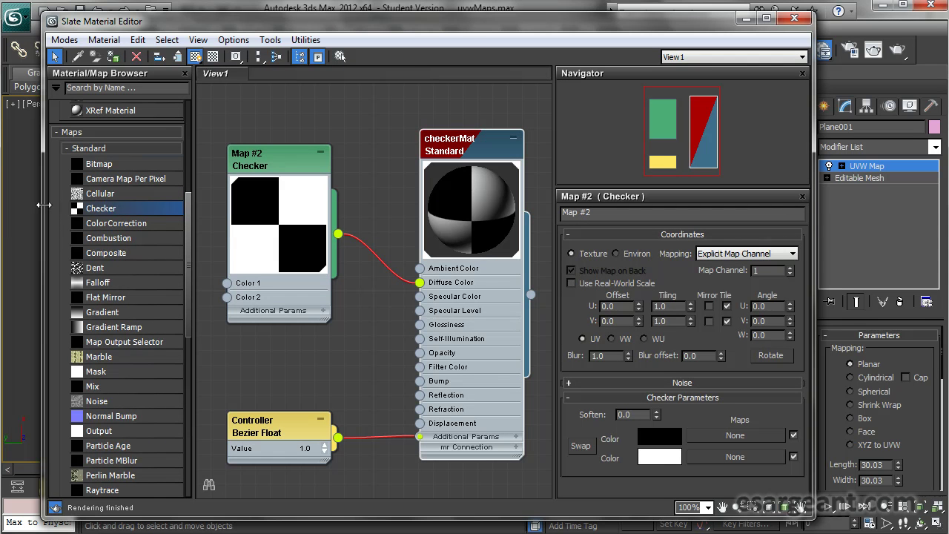
left_click_drag(45, 205, 252, 202)
left_click_drag(462, 24, 634, 15)
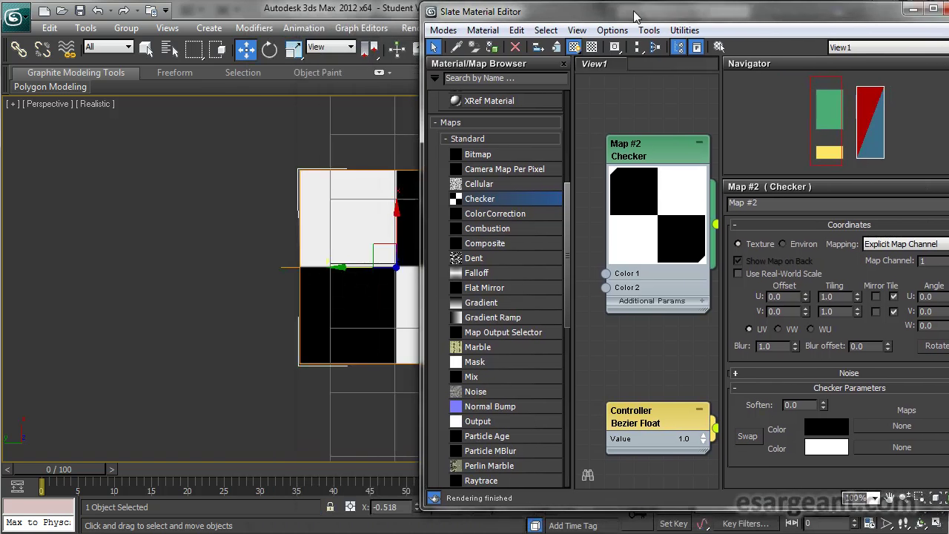
middle_click_drag(197, 201, 71, 206)
left_click_drag(541, 15, 424, 21)
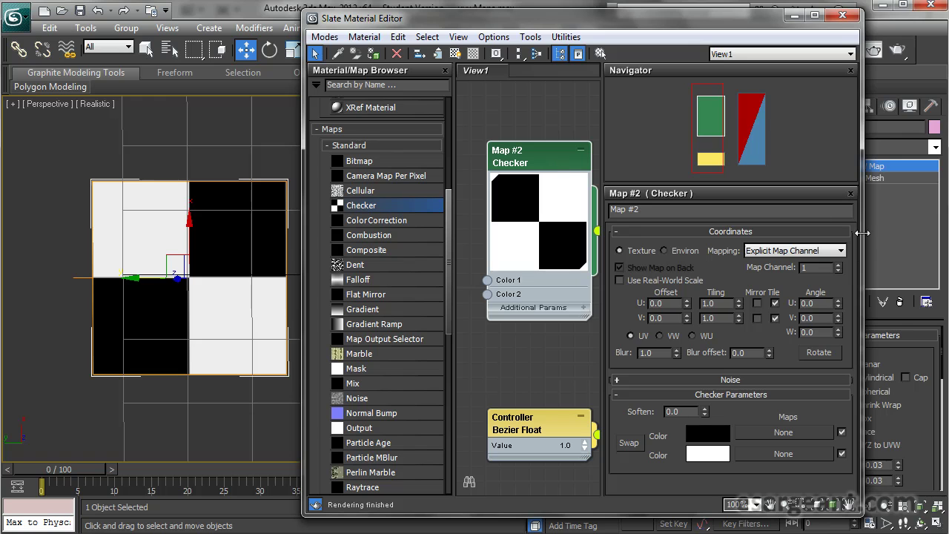
left_click_drag(860, 262, 923, 262)
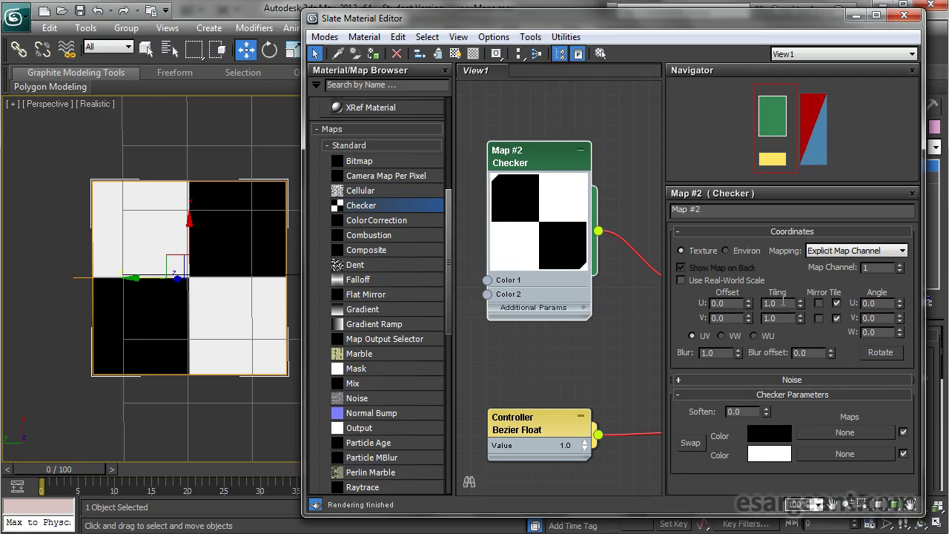
Set the Checker map's U and V tiling to 10 and close the Slate Material Editor
left_click_drag(801, 309, 801, 273)
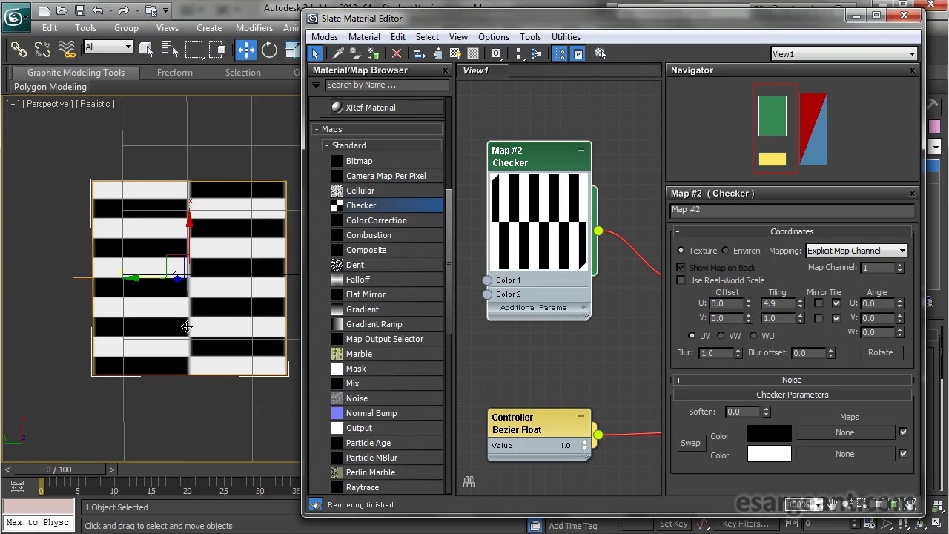
left_click_drag(783, 304, 749, 302)
type("10")
key("Tab")
type("1")
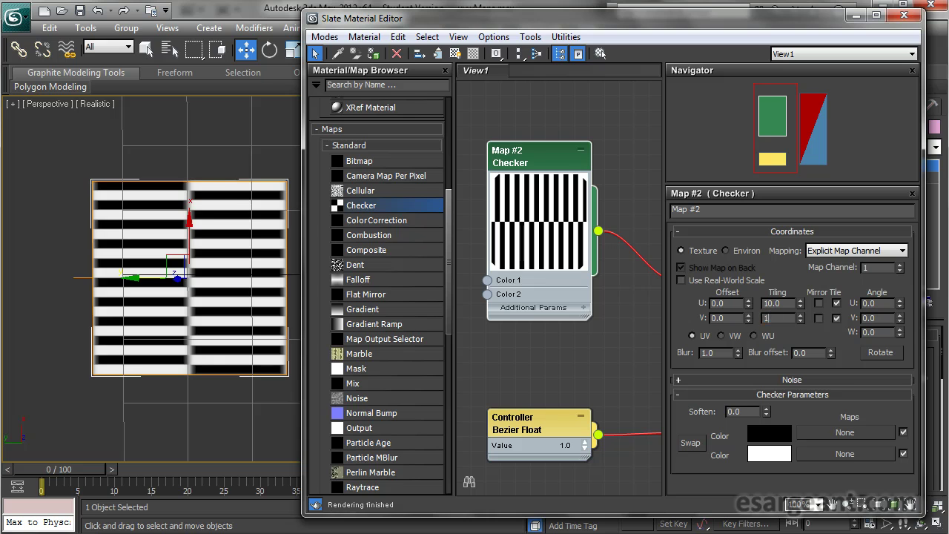
type("0")
key("Return")
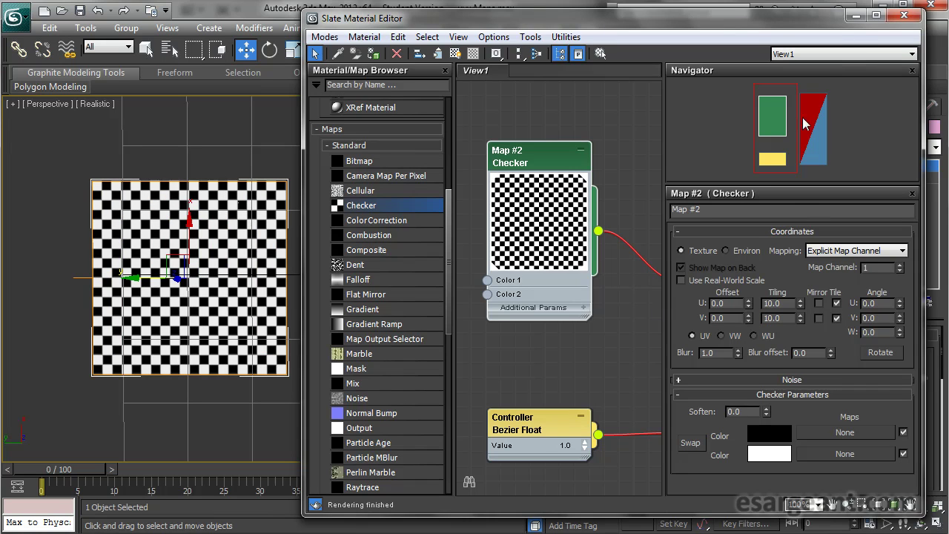
left_click(904, 14)
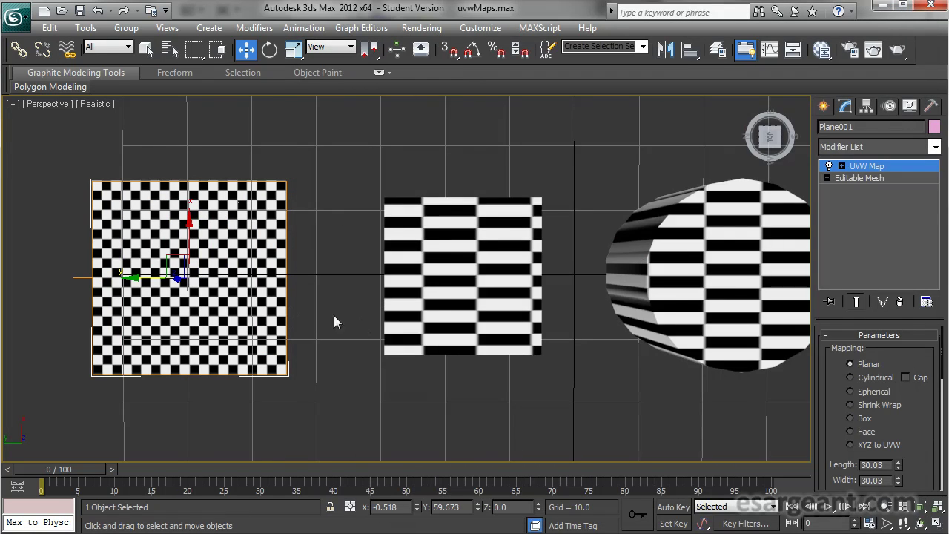
Examine the tiled checker pattern on the plane and compare it with the box, cylinder and sphere from several angles
middle_click_drag(359, 333, 266, 289, "alt")
scroll(330, 231, "down", 5)
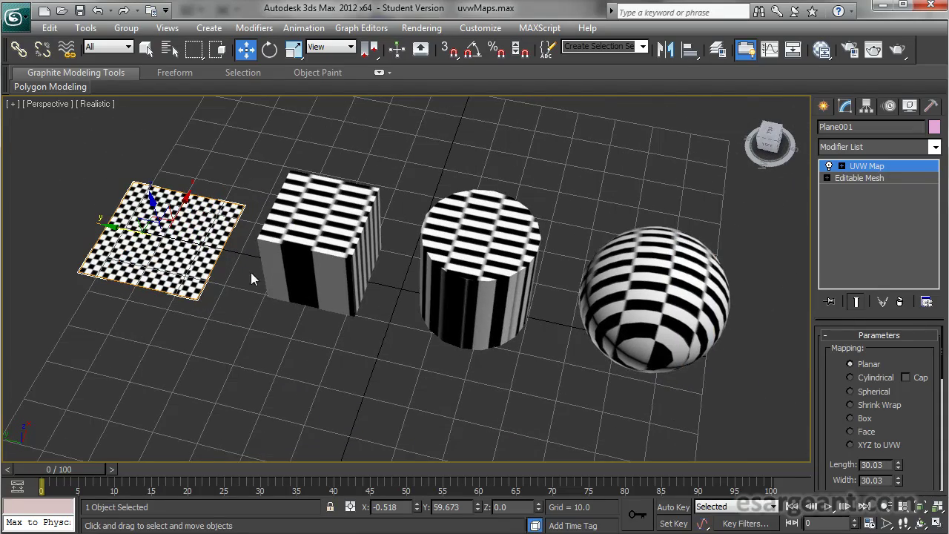
middle_click_drag(319, 308, 337, 282, "alt")
scroll(434, 253, "up", 5)
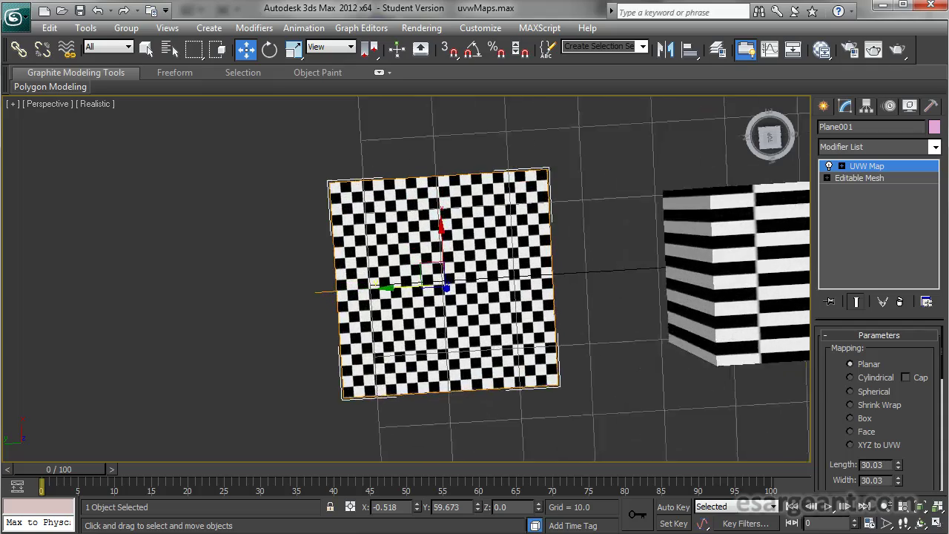
middle_click_drag(434, 253, 443, 307, "alt")
middle_click_drag(516, 336, 387, 250, "alt")
middle_click_drag(269, 207, 345, 199, "alt")
scroll(386, 237, "down", 3)
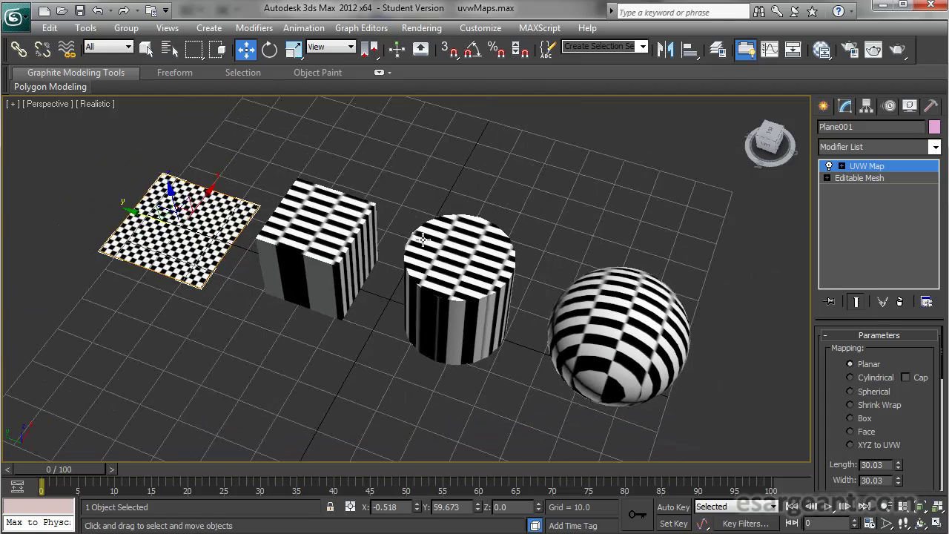
Add a UVW Map modifier to the box
middle_click_drag(409, 289, 330, 271, "alt")
middle_click_drag(319, 226, 348, 245)
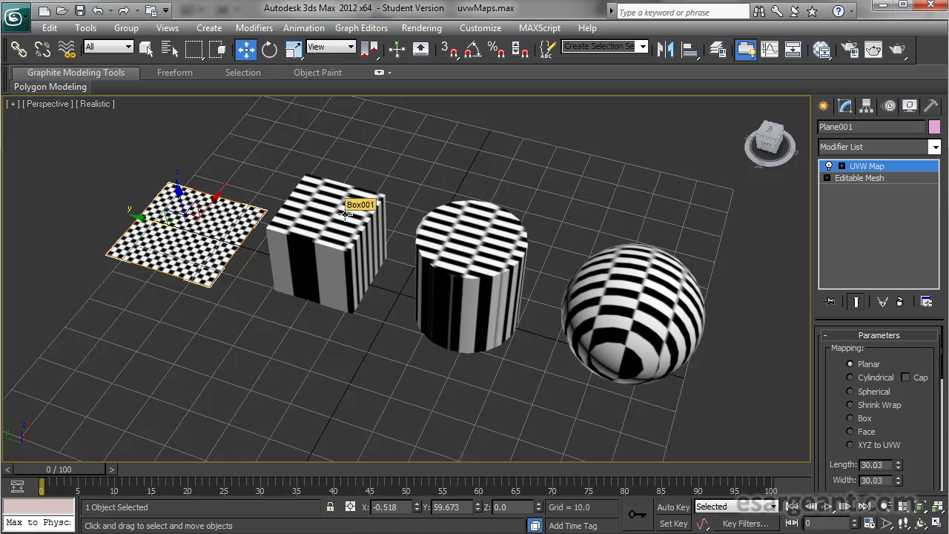
left_click(334, 216)
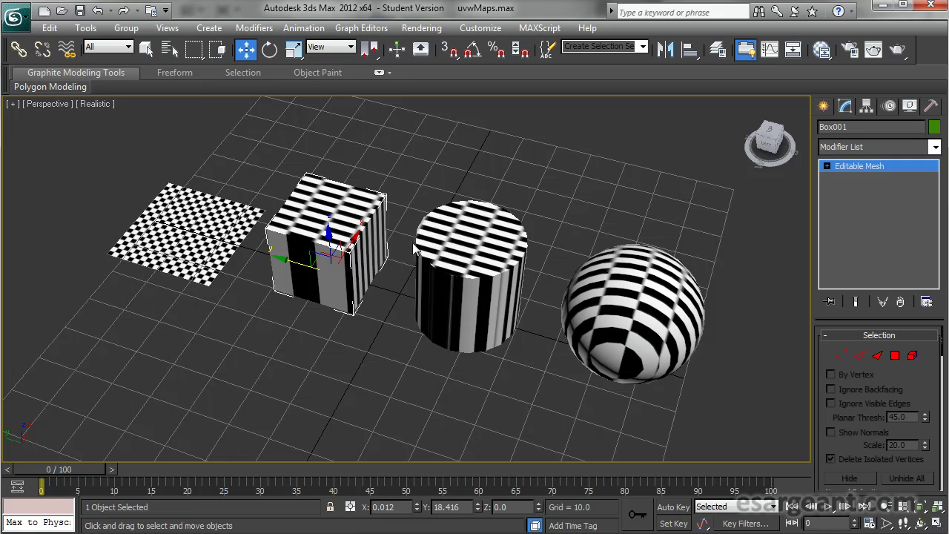
middle_click_drag(335, 216, 314, 213)
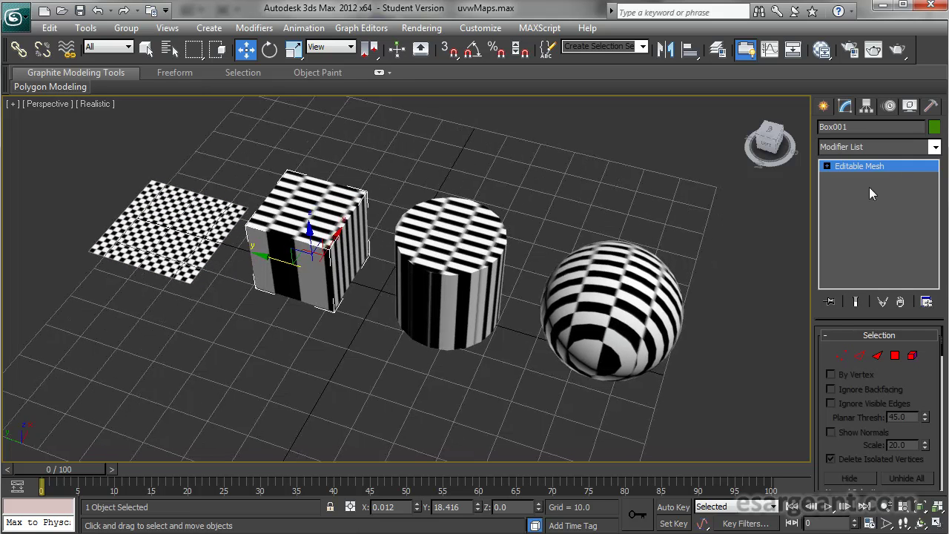
left_click(935, 148)
key("u")
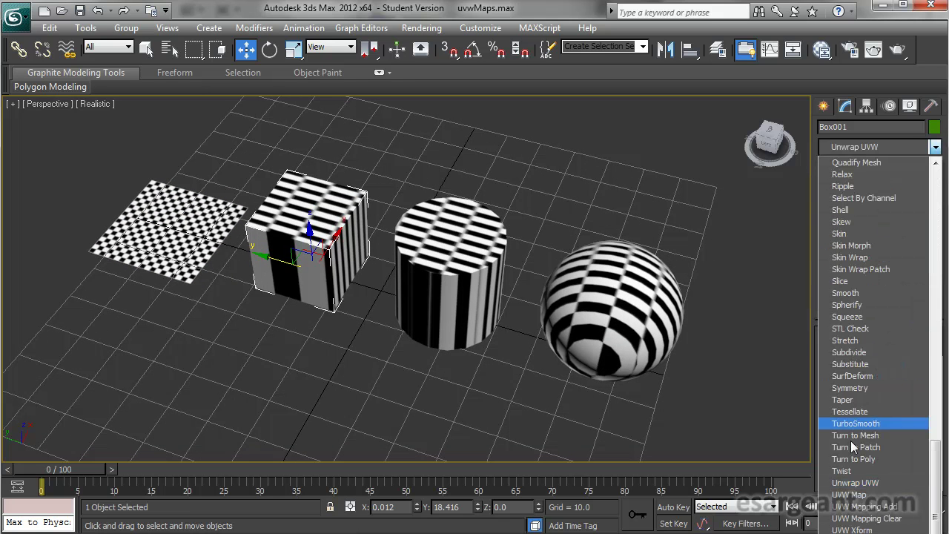
left_click(850, 494)
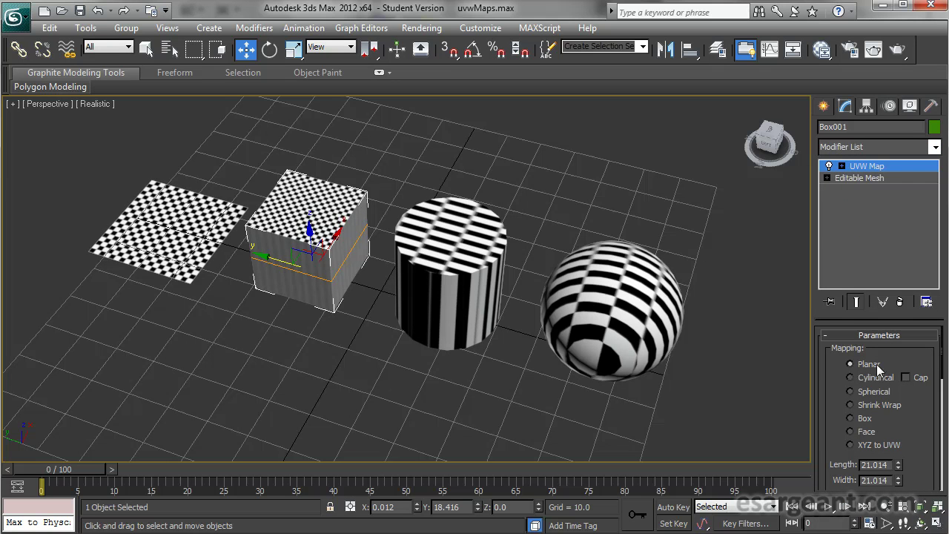
Examine the planar mapping on the box's upper face and sides from above, straight on and at an angle
middle_click_drag(374, 249, 303, 296, "alt")
scroll(303, 296, "up", 5)
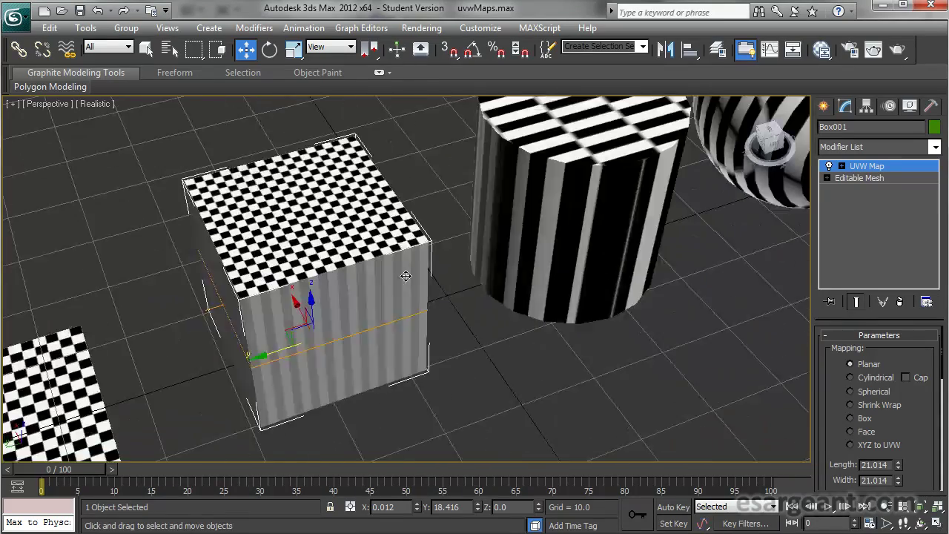
middle_click_drag(406, 276, 309, 167, "alt")
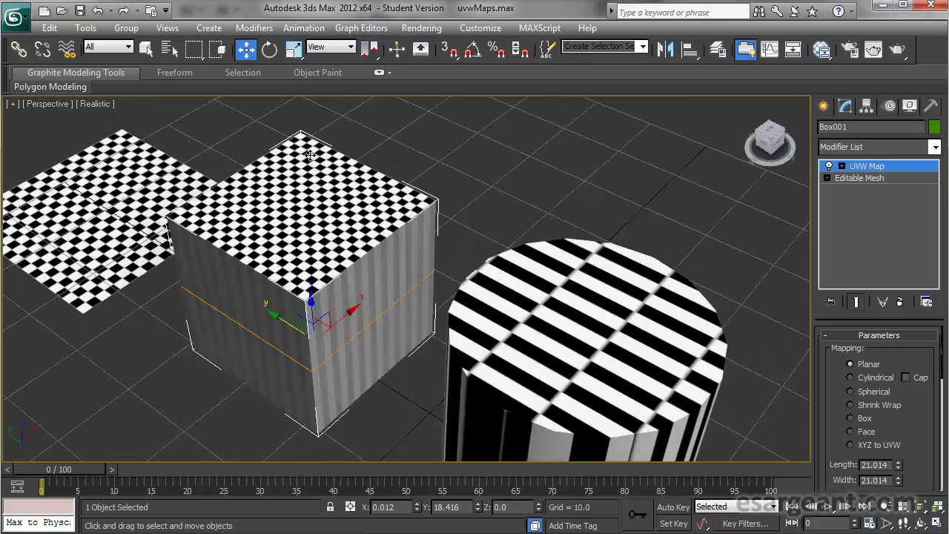
middle_click_drag(311, 400, 373, 434, "alt")
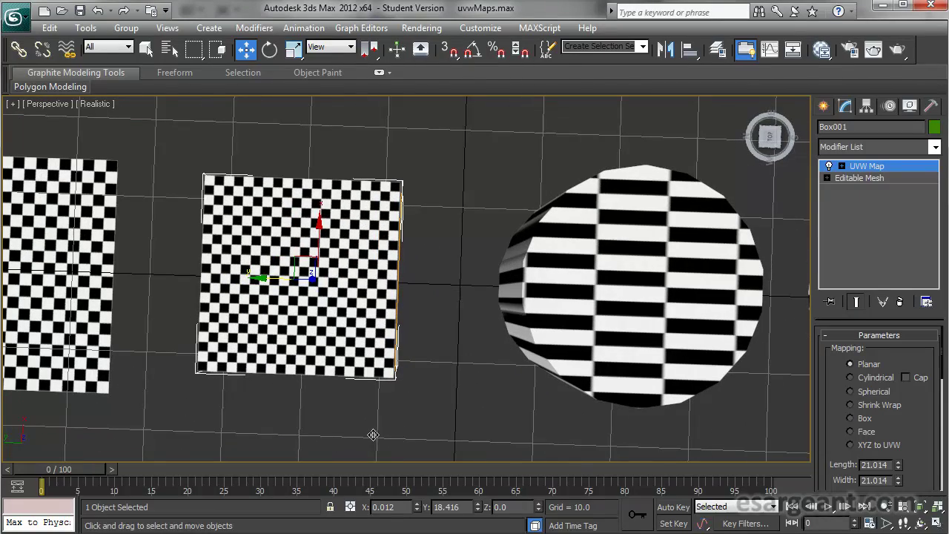
middle_click_drag(310, 445, 320, 296, "alt")
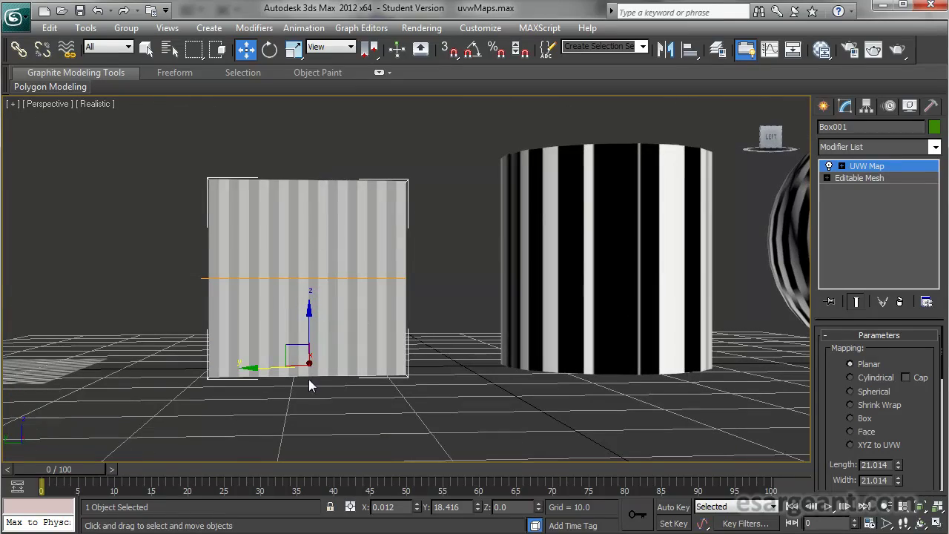
middle_click_drag(451, 305, 469, 291, "alt")
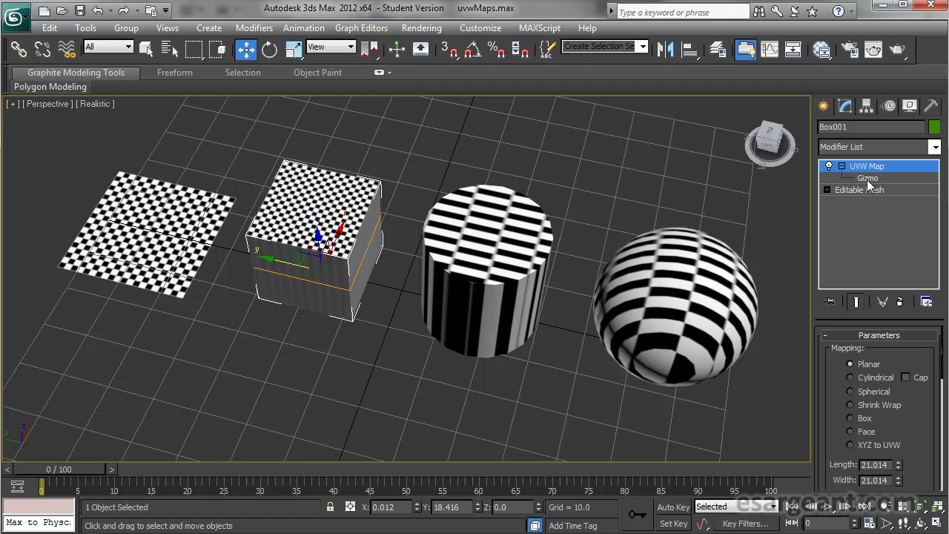
Uniformly scale up the box's planar UVW Map gizmo to about twice the box's width to enlarge its checkers
left_click(868, 179)
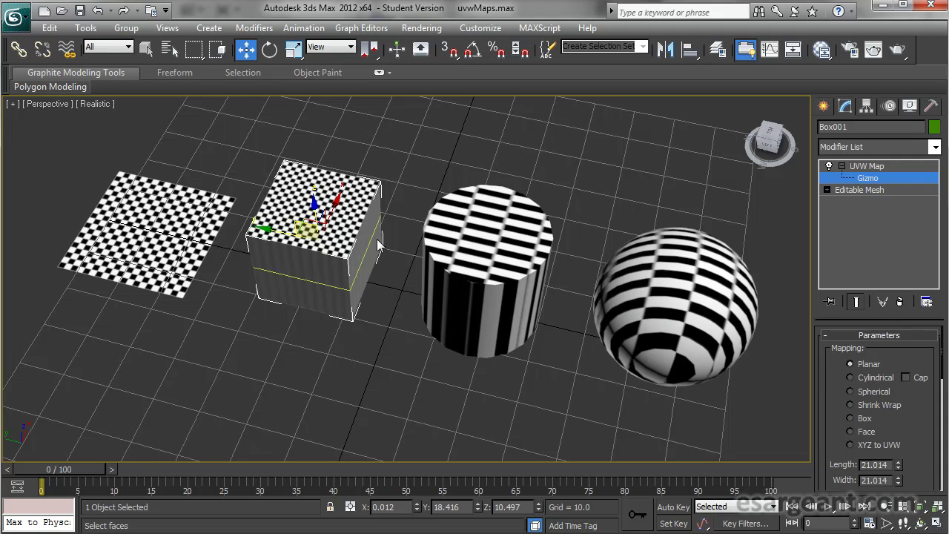
middle_click_drag(337, 272, 263, 313, "alt")
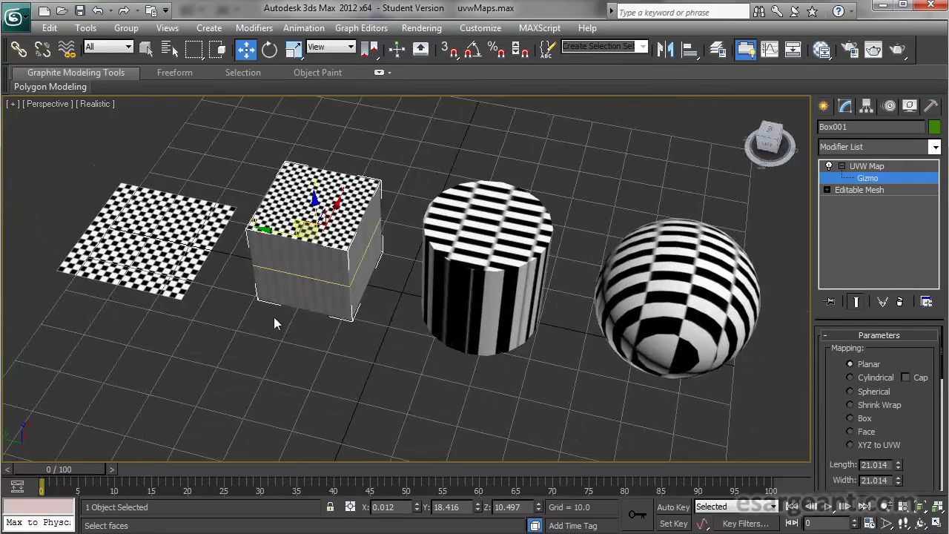
key("e")
key("r")
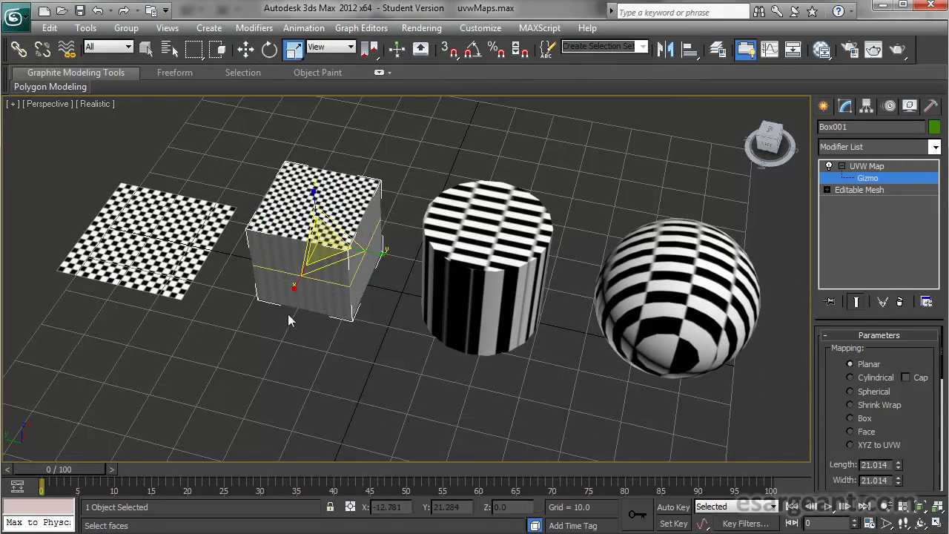
left_click_drag(319, 245, 454, 185)
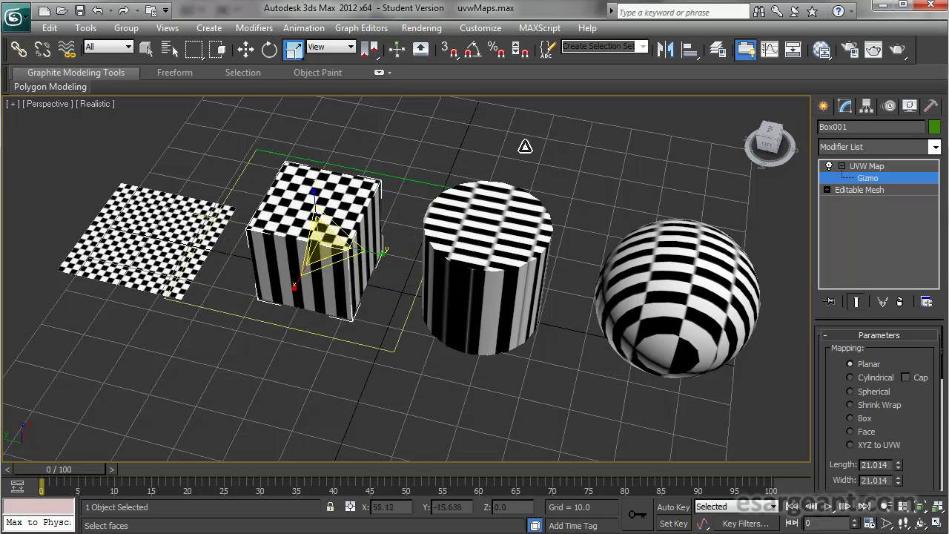
mouse_move(324, 245)
left_mouse_down()
mouse_move(334, 227)
mouse_move(314, 244)
left_mouse_up()
middle_click_drag(314, 245, 397, 271, "alt")
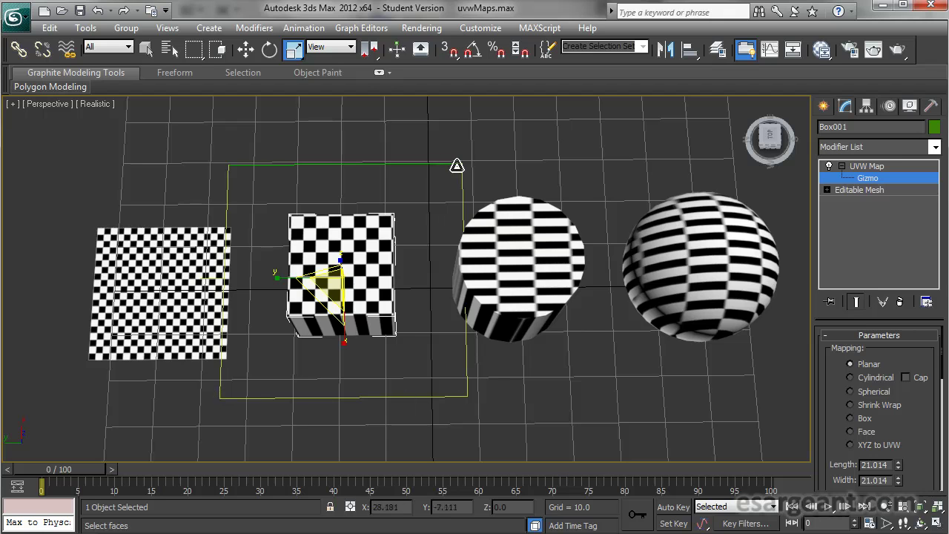
middle_click_drag(382, 398, 349, 285, "alt")
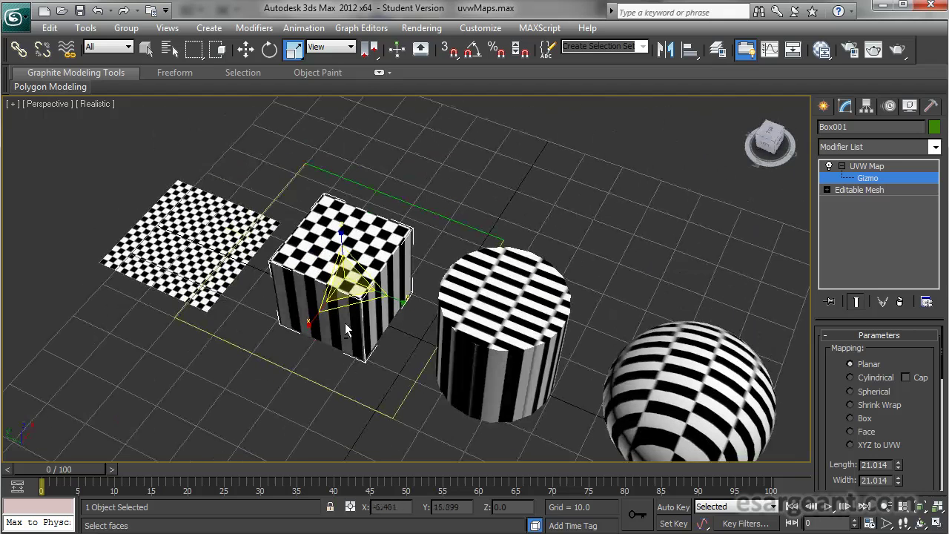
left_click_drag(354, 276, 263, 315)
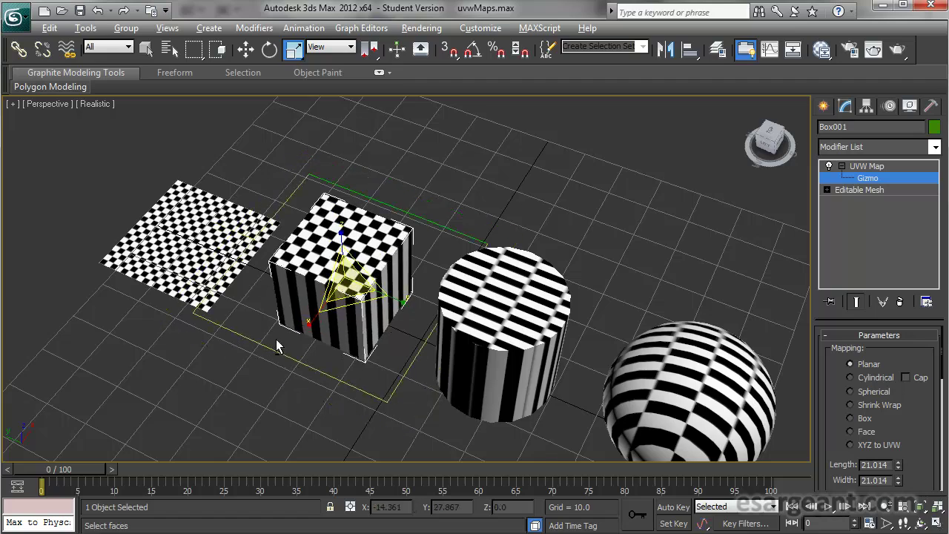
middle_click_drag(275, 329, 290, 334, "alt")
Try moving the box's UVW Map gizmo to shift the checker pattern across the faces
key("w")
mouse_move(343, 233)
left_mouse_down()
mouse_move(343, 211)
mouse_move(338, 226)
left_mouse_up()
mouse_move(311, 311)
middle_mouse_down("alt")
mouse_move(297, 328)
mouse_move(312, 323)
middle_mouse_up("alt")
left_click_drag(382, 245, 363, 251)
middle_click_drag(363, 252, 318, 289, "alt")
left_click_drag(299, 271, 297, 273)
middle_click_drag(296, 273, 382, 271, "alt")
Try rotating the box's mapping gizmo about -49° around Y, compare the faces, and undo the gizmo changes
key("e")
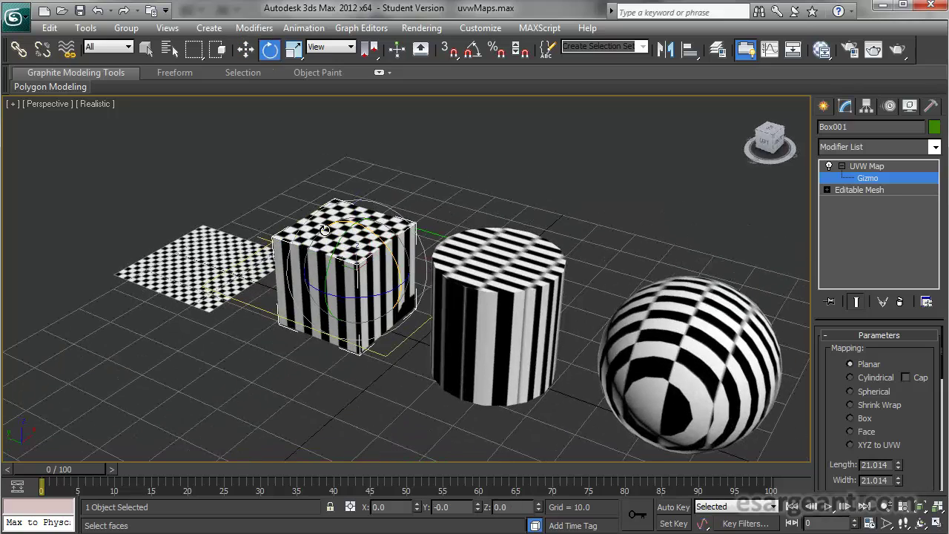
left_click_drag(338, 245, 321, 319)
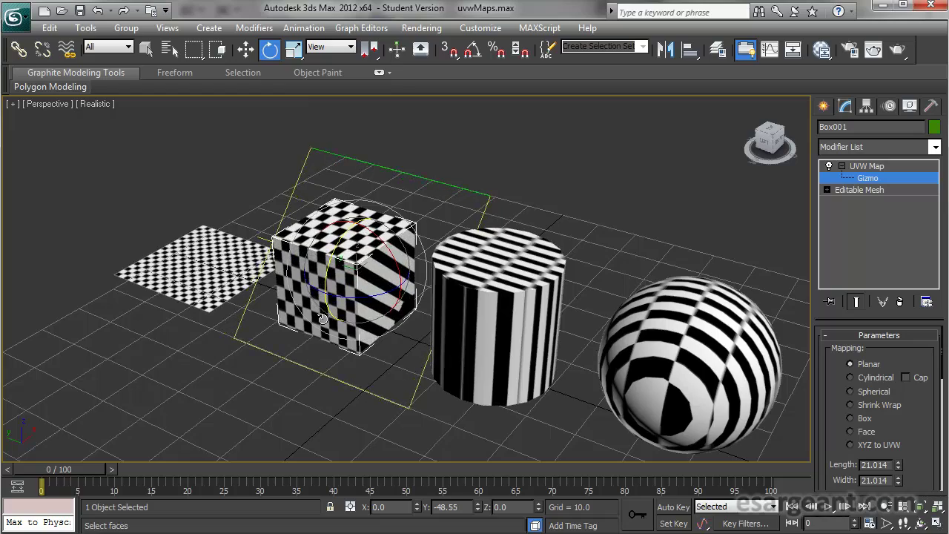
middle_click_drag(384, 350, 390, 318, "alt")
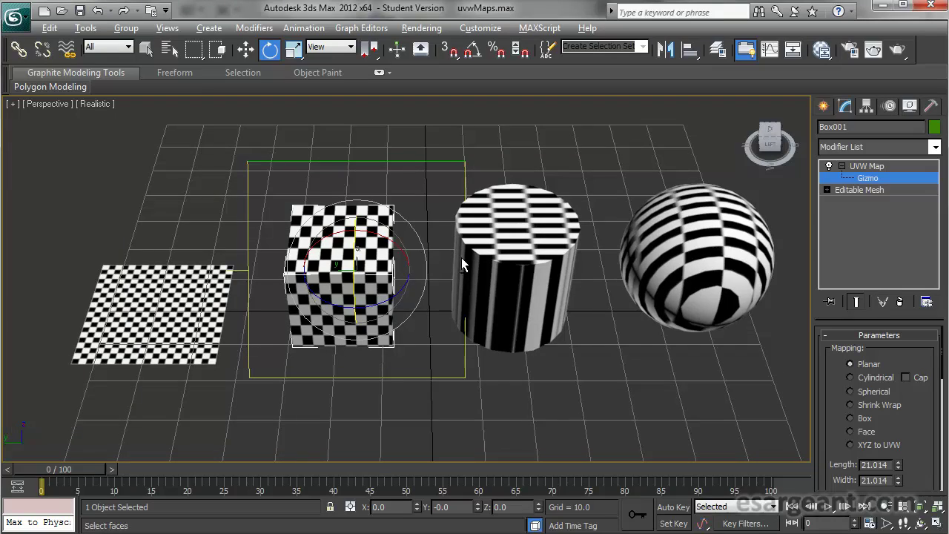
middle_click_drag(461, 258, 393, 240, "alt")
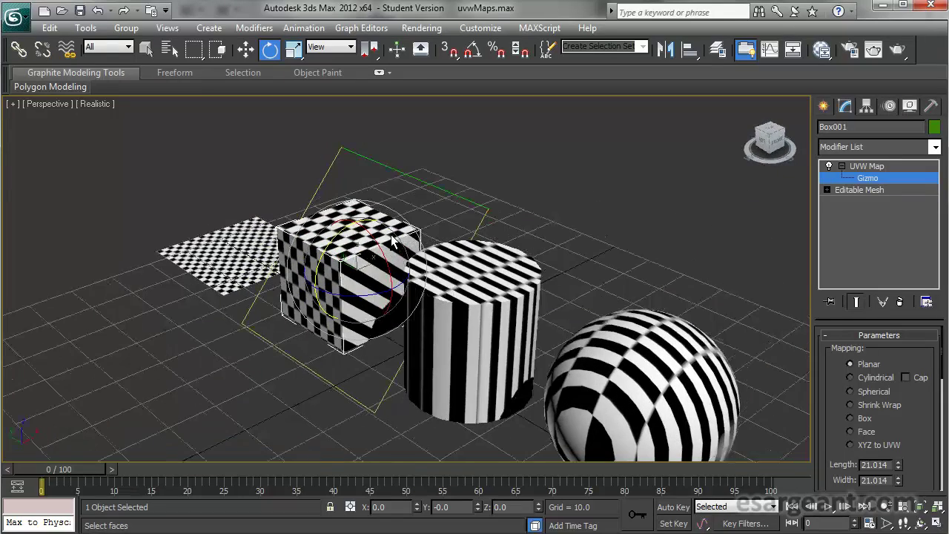
middle_click_drag(376, 287, 476, 272, "alt")
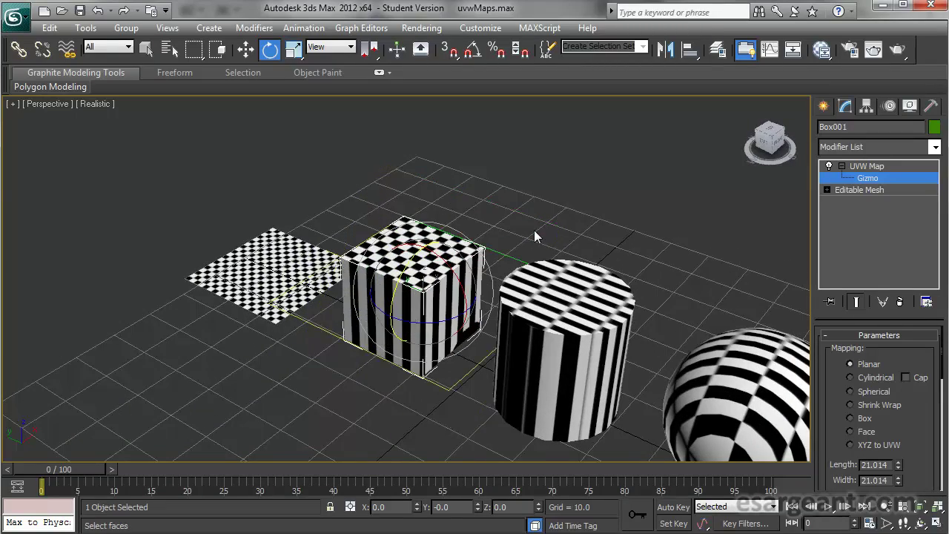
mouse_move(497, 225)
middle_mouse_down("alt")
mouse_move(488, 258)
mouse_move(508, 295)
middle_mouse_up("alt")
left_click_drag(508, 295, 526, 292)
middle_click_drag(528, 291, 491, 258, "alt")
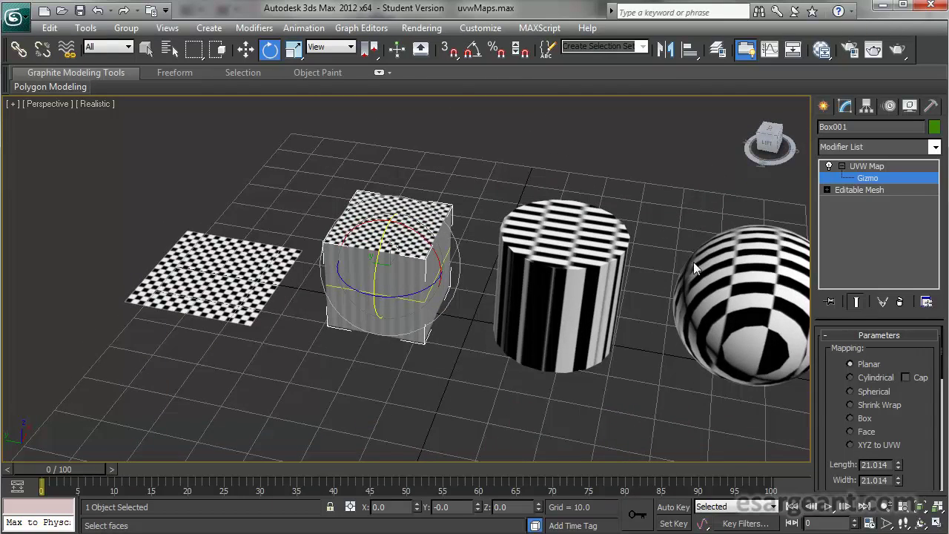
Set the box's UVW Map to Box mapping and inspect the checkers on all its faces
left_click(850, 419)
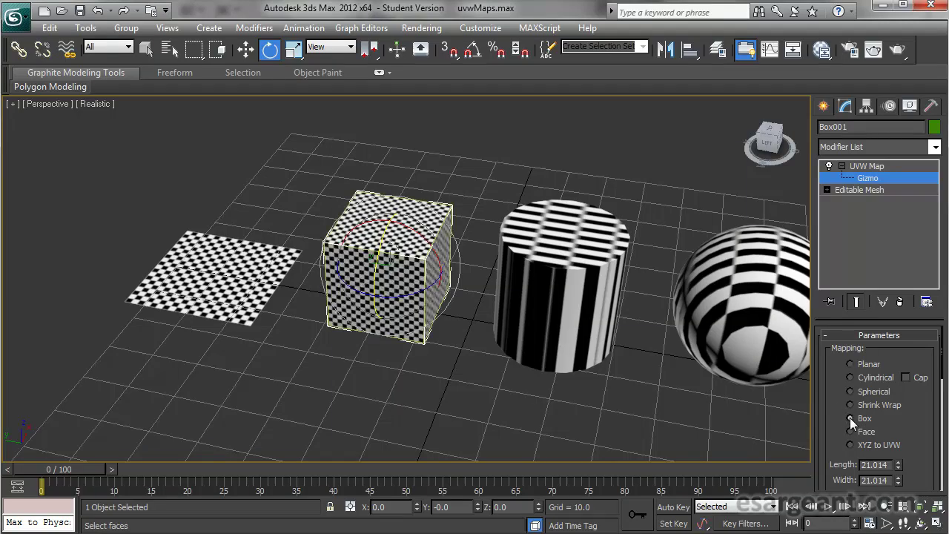
middle_click_drag(423, 363, 249, 346, "alt")
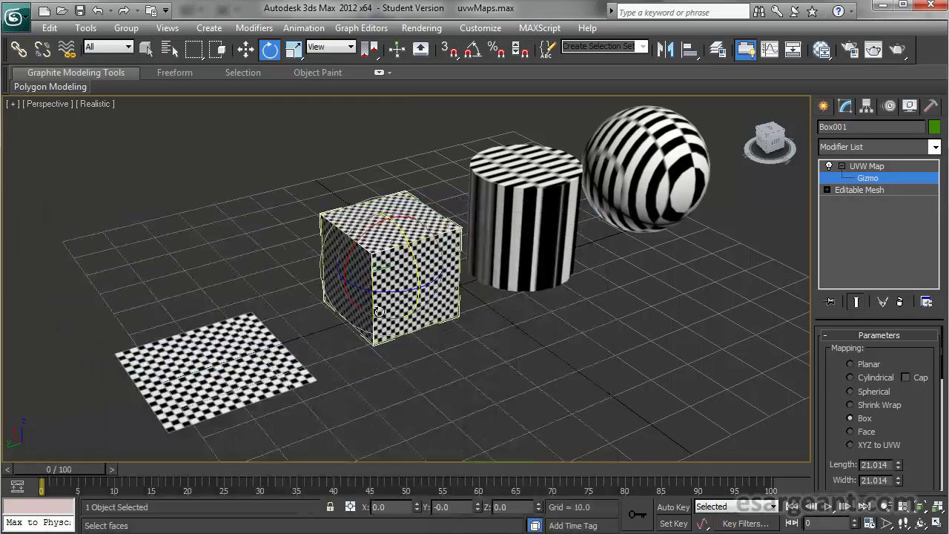
middle_click_drag(377, 313, 346, 249, "alt")
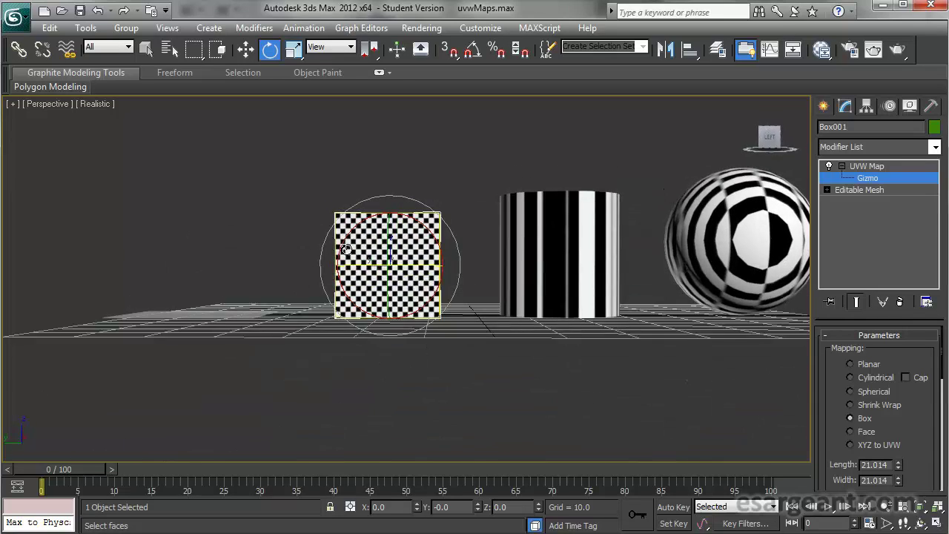
middle_click_drag(231, 297, 342, 365, "alt")
scroll(341, 365, "up", 5)
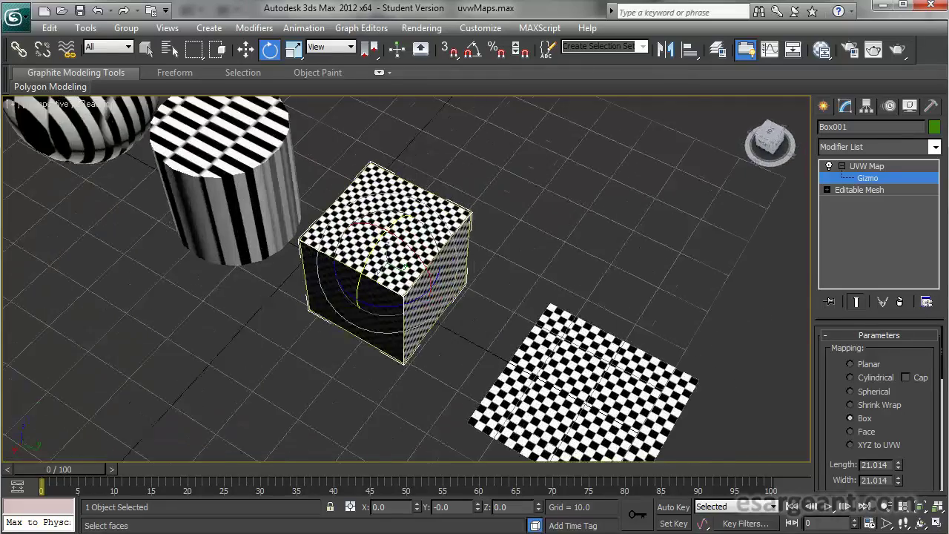
middle_click_drag(366, 283, 515, 362, "alt")
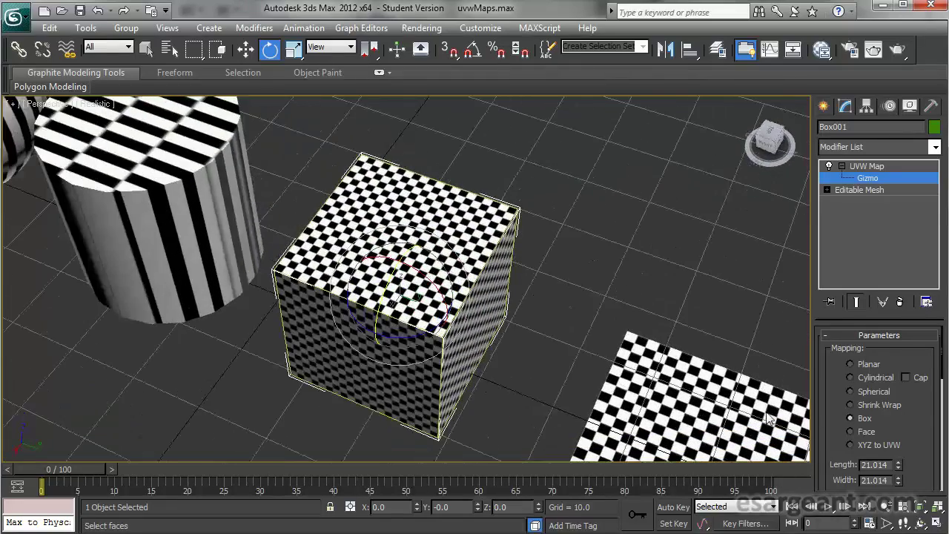
Scale the box-shaped mapping gizmo up uniformly until it slightly exceeds the box, enlarging the checkers
left_click(867, 180)
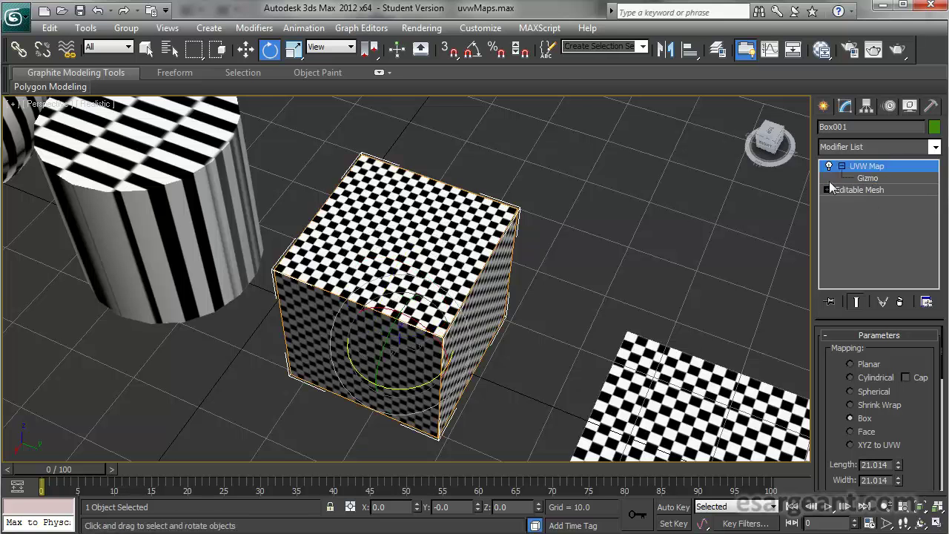
key("r")
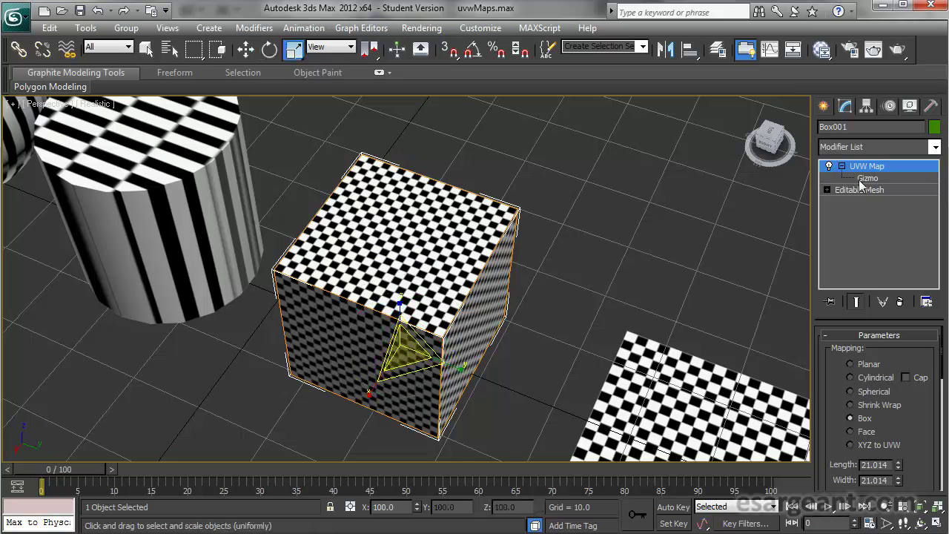
left_click(860, 181)
left_click_drag(399, 300, 453, 293)
middle_click_drag(453, 294, 274, 371, "alt")
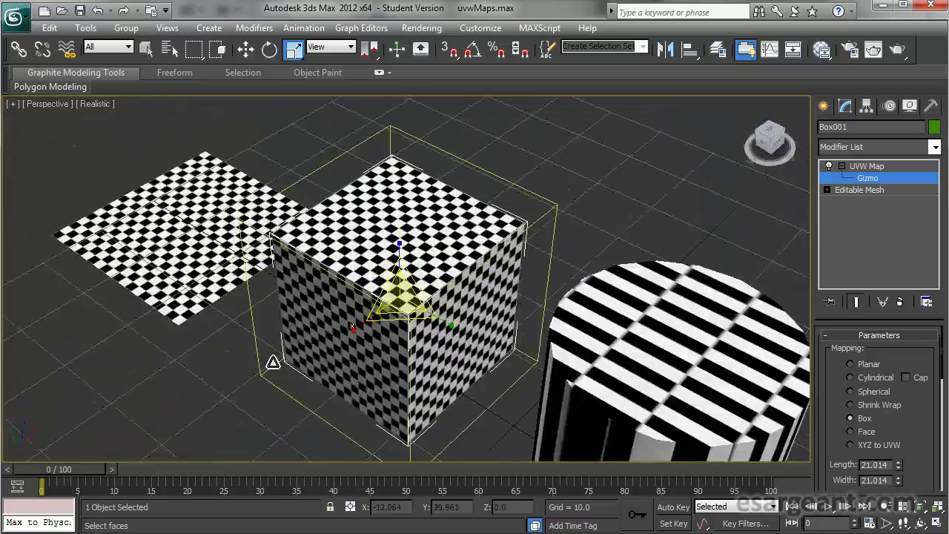
Finish editing the box's gizmo, add a UVW Map modifier to the cylinder and inspect its planar mapping on cap and sides
scroll(501, 348, "down", 2)
scroll(519, 273, "down", 4)
middle_click_drag(493, 340, 485, 293)
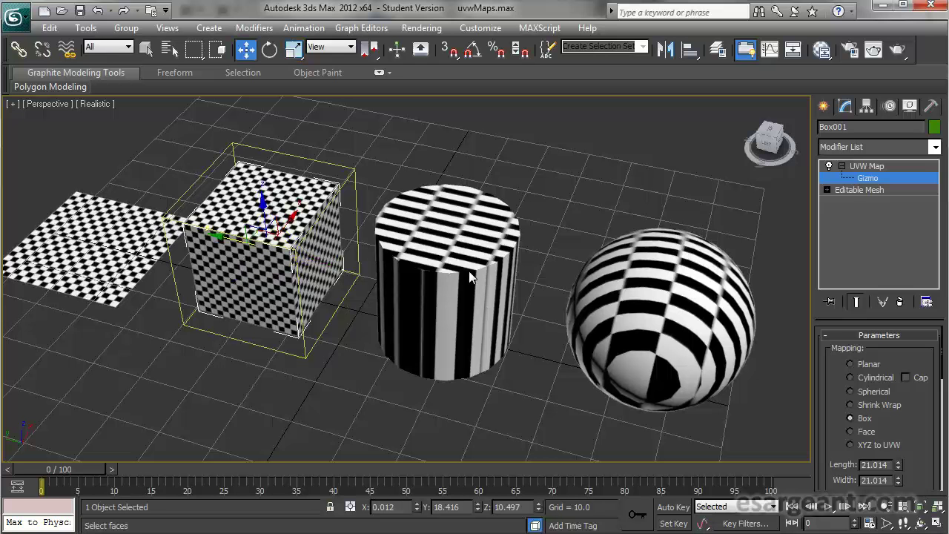
left_click(869, 167)
left_click(517, 241)
middle_click_drag(517, 241, 511, 293, "alt")
left_click(907, 149)
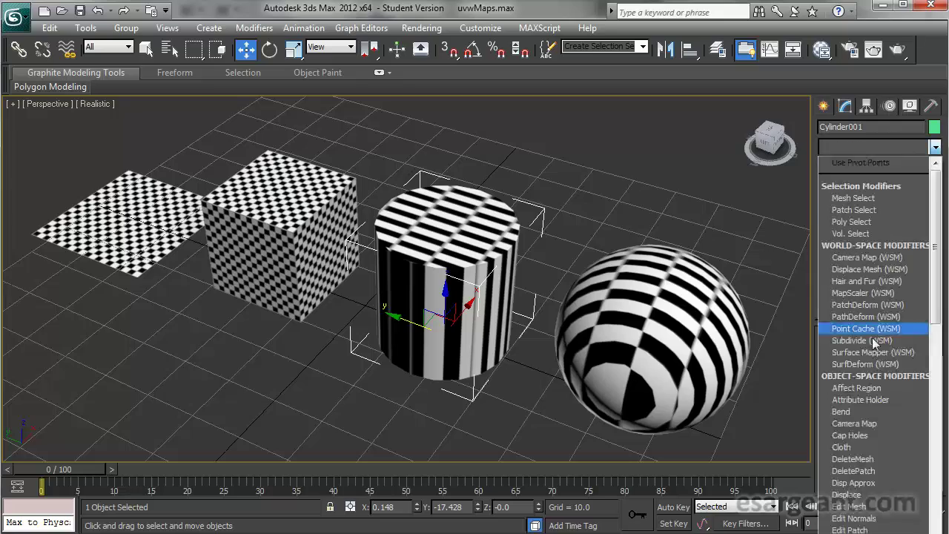
key("u")
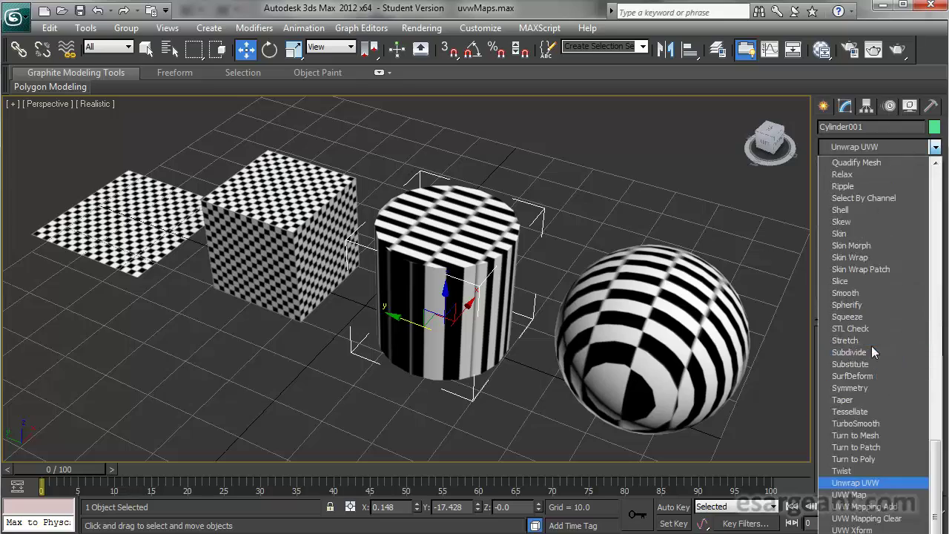
left_click(851, 495)
middle_click_drag(569, 352, 620, 428, "alt")
middle_click_drag(562, 402, 468, 279, "alt")
middle_click_drag(577, 282, 499, 325, "alt")
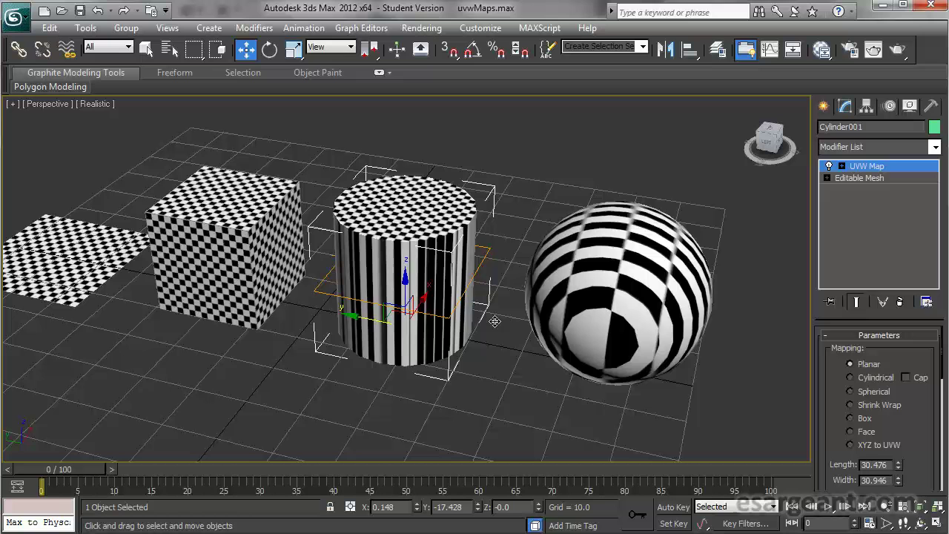
Set the cylinder's UVW Map to Cylindrical mapping and inspect the checkers on its sides and cap
left_click(850, 376)
middle_click_drag(408, 359, 395, 277, "alt")
middle_click_drag(361, 244, 264, 221, "alt")
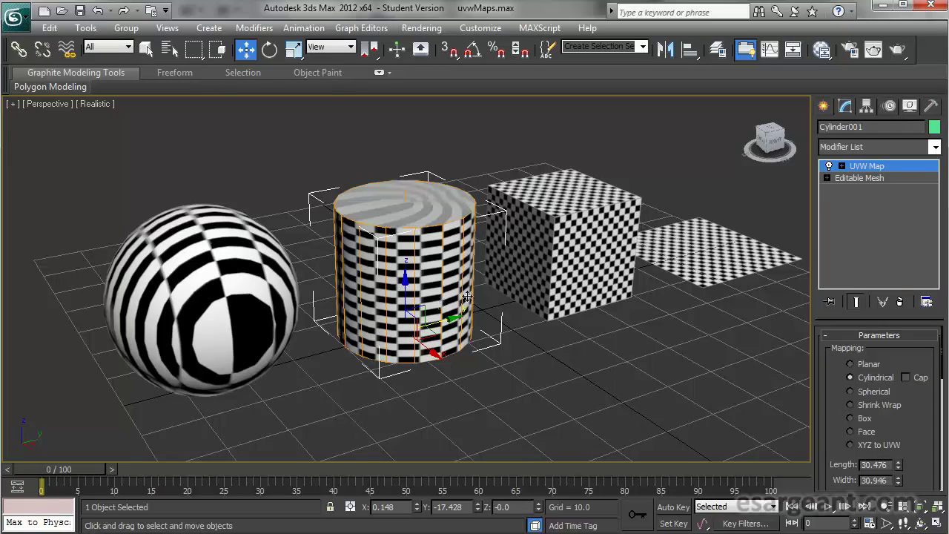
middle_click_drag(255, 301, 461, 275, "alt")
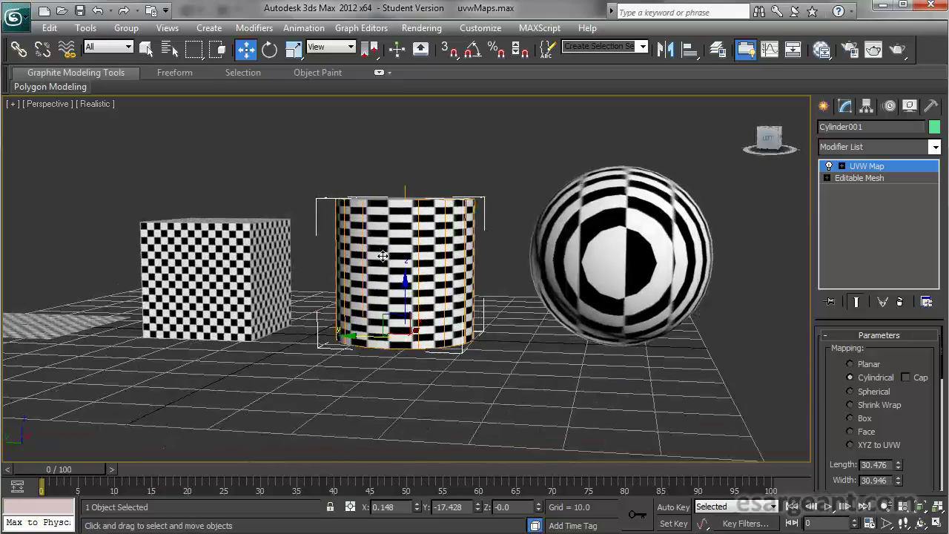
middle_click_drag(398, 255, 347, 302, "alt")
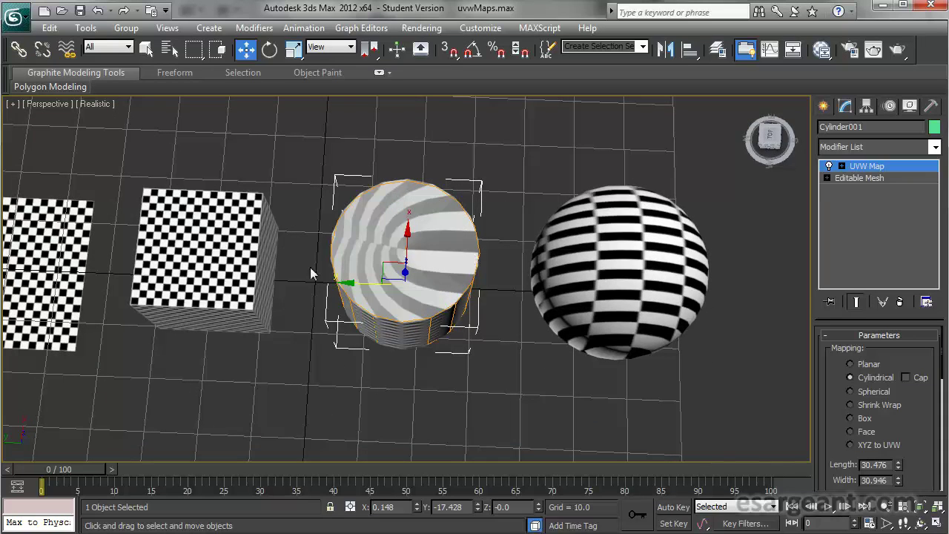
middle_click_drag(341, 357, 334, 240, "alt")
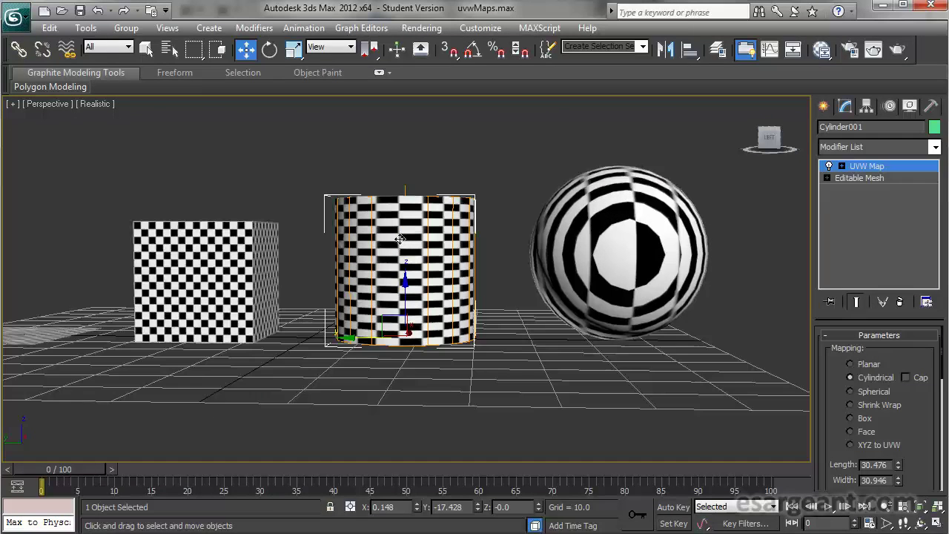
middle_click_drag(486, 307, 479, 326, "alt")
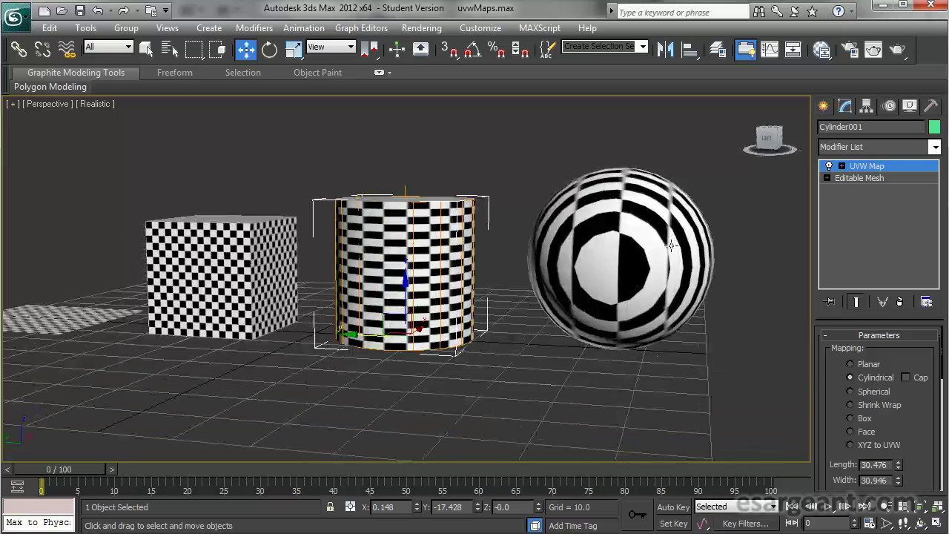
Stretch the cylinder's mapping gizmo along Z well beyond both caps until the side checkers look roughly square, inspect them, and finish editing the gizmo
left_click(842, 166)
left_click(866, 178)
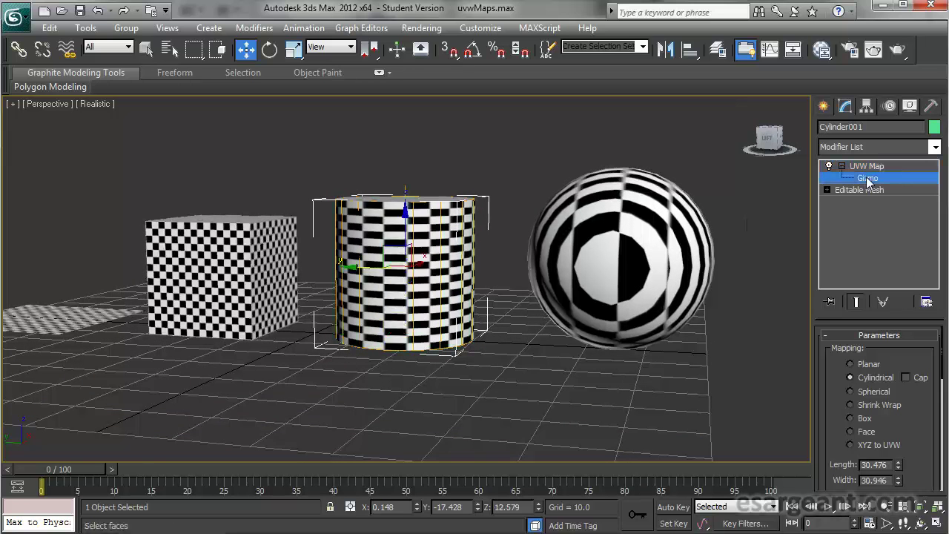
key("r")
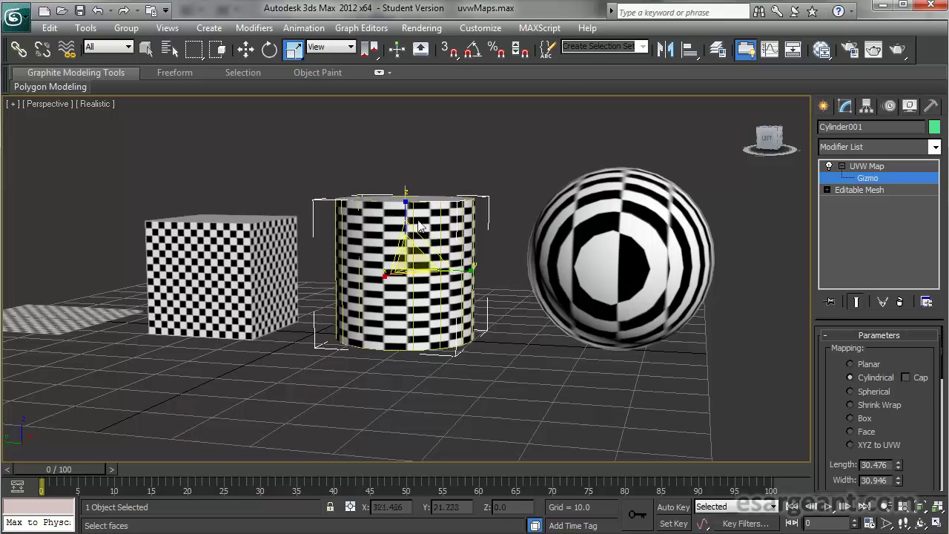
left_click_drag(406, 197, 423, 73)
middle_click_drag(400, 252, 385, 197, "alt")
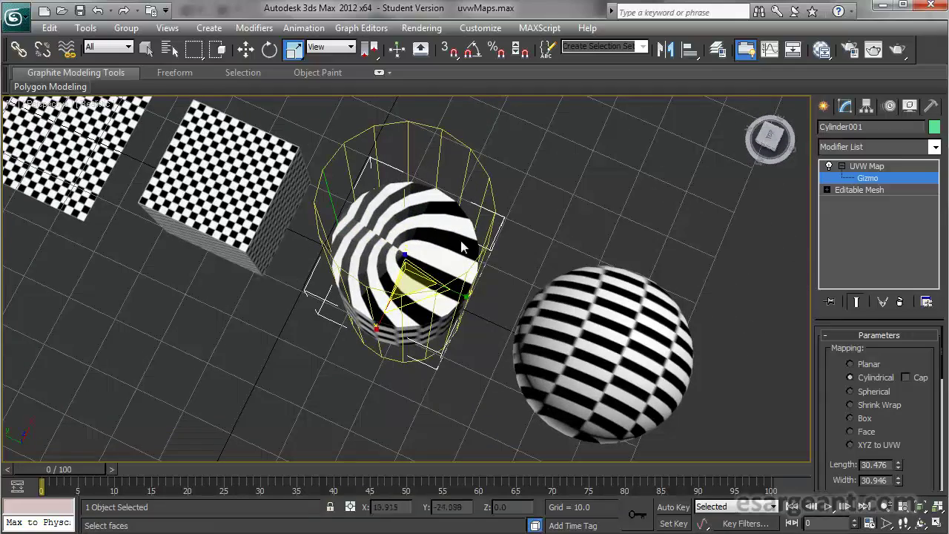
middle_click_drag(338, 339, 331, 257, "alt")
scroll(331, 258, "down", 5)
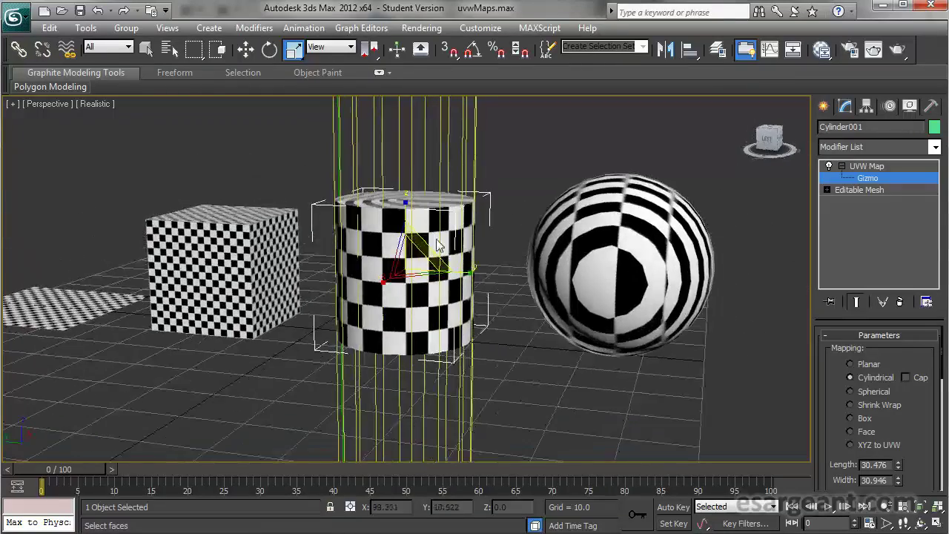
middle_click_drag(447, 287, 436, 317, "alt")
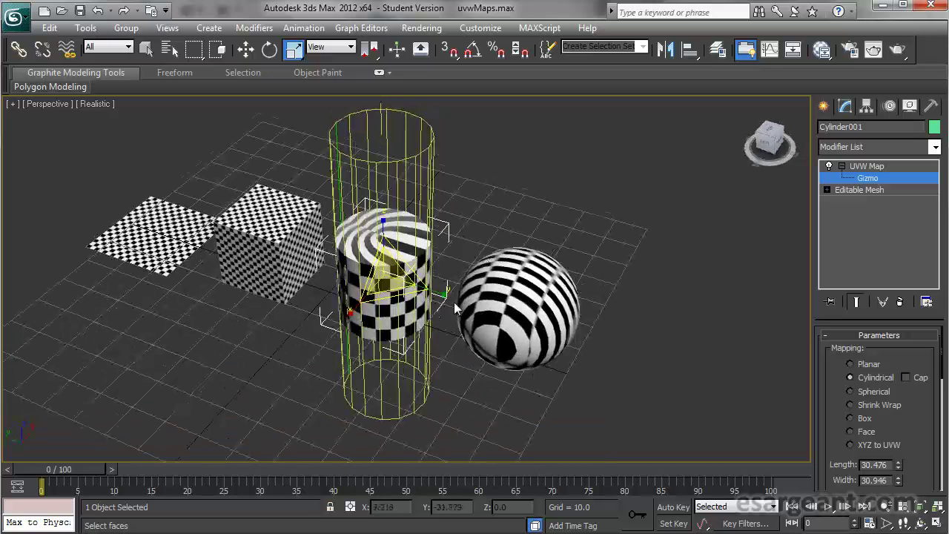
left_click(842, 166)
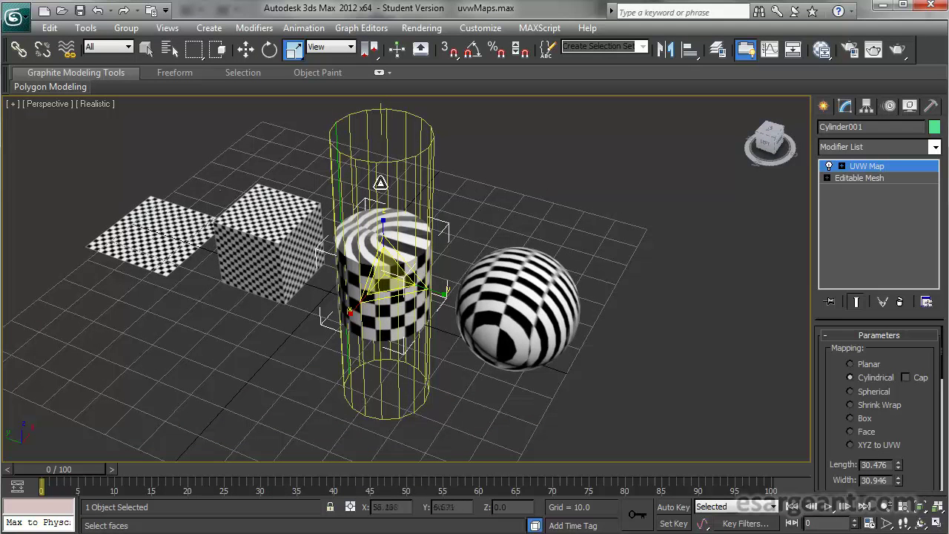
middle_click_drag(261, 253, 283, 272)
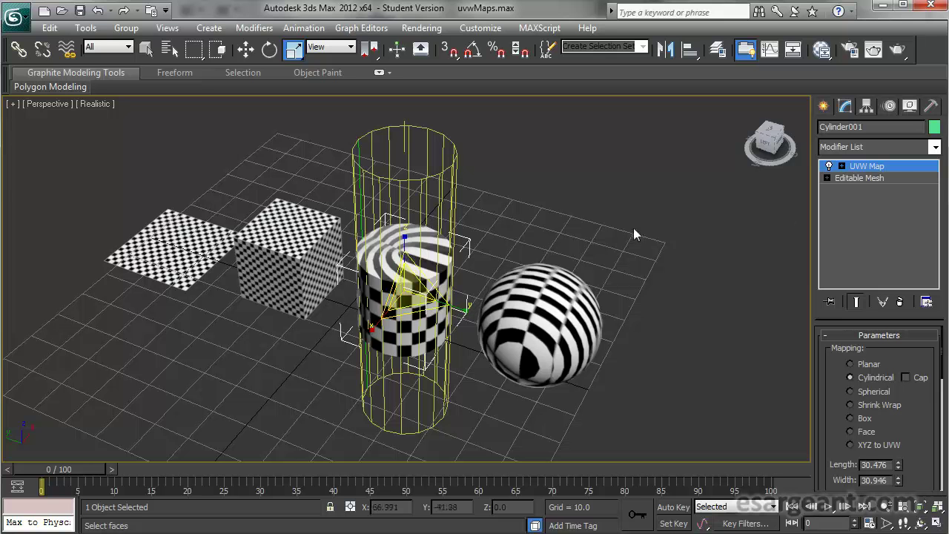
left_click(892, 168)
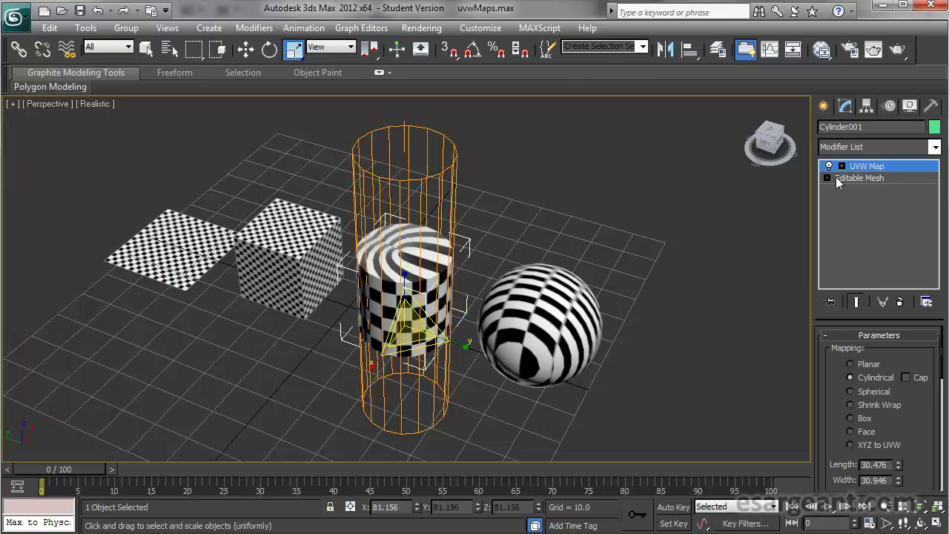
Add a UVW Map modifier to the sphere and inspect its default planar mapping
left_click(577, 216)
left_click(539, 290)
middle_click_drag(657, 280, 590, 261)
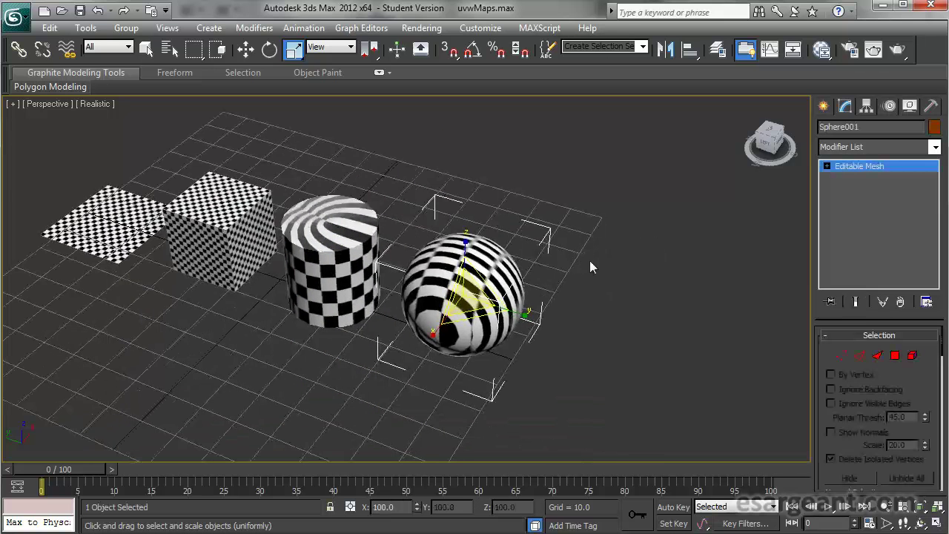
left_click(862, 143)
key("u")
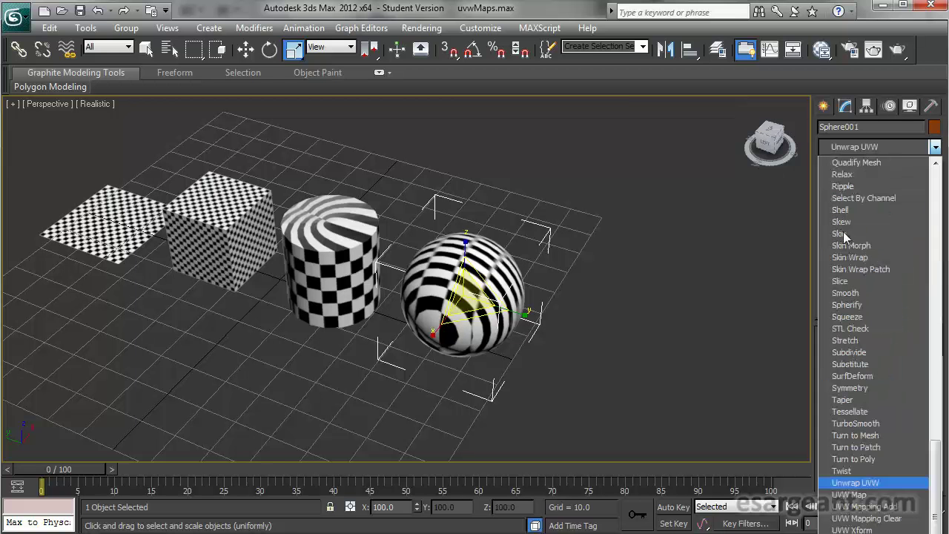
left_click(882, 494)
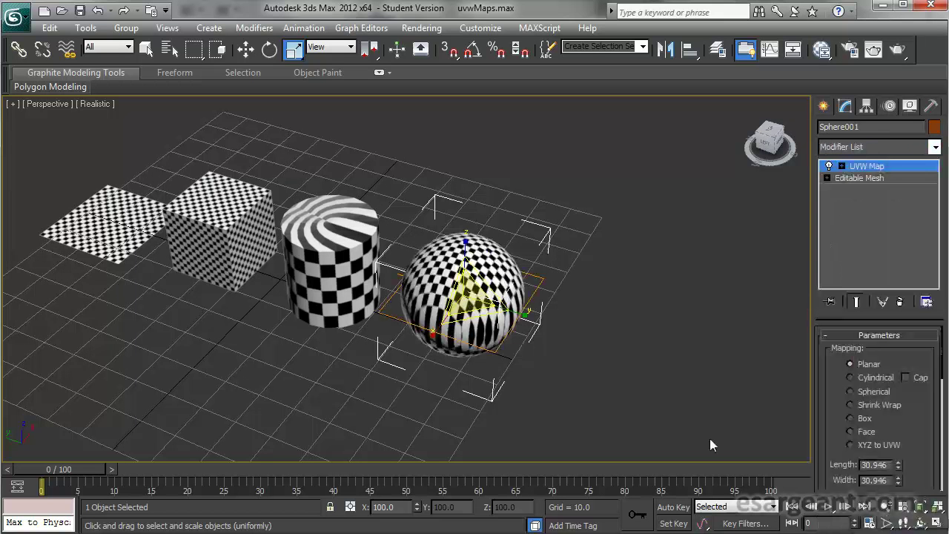
middle_click_drag(539, 358, 564, 326, "alt")
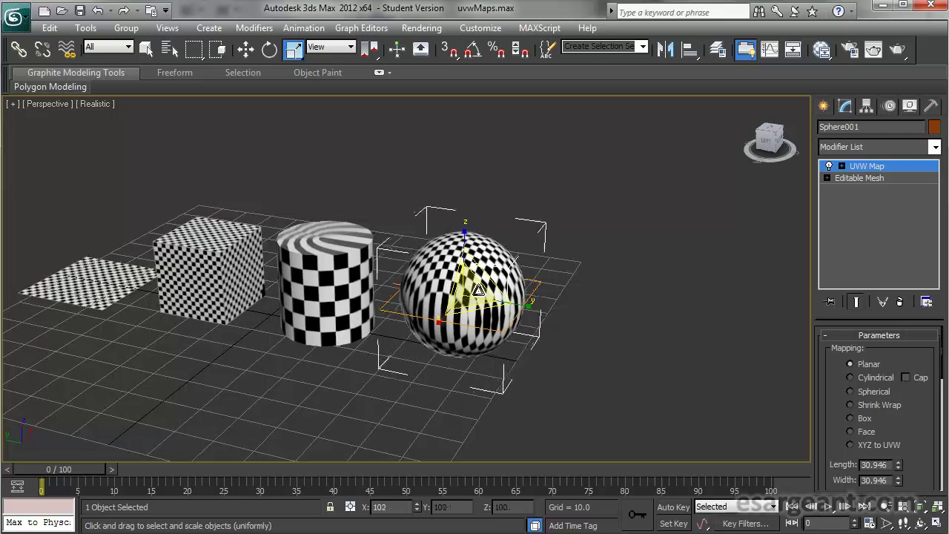
Scale the sphere's planar mapping gizmo up uniformly beyond the sphere to enlarge the checkers
left_click(841, 167)
left_click(865, 178)
left_click_drag(479, 286, 652, 327)
middle_click_drag(652, 326, 398, 333, "alt")
Try Cylindrical mapping on the sphere and inspect the checkers around its pole
left_click(851, 377)
scroll(398, 333, "up", 6)
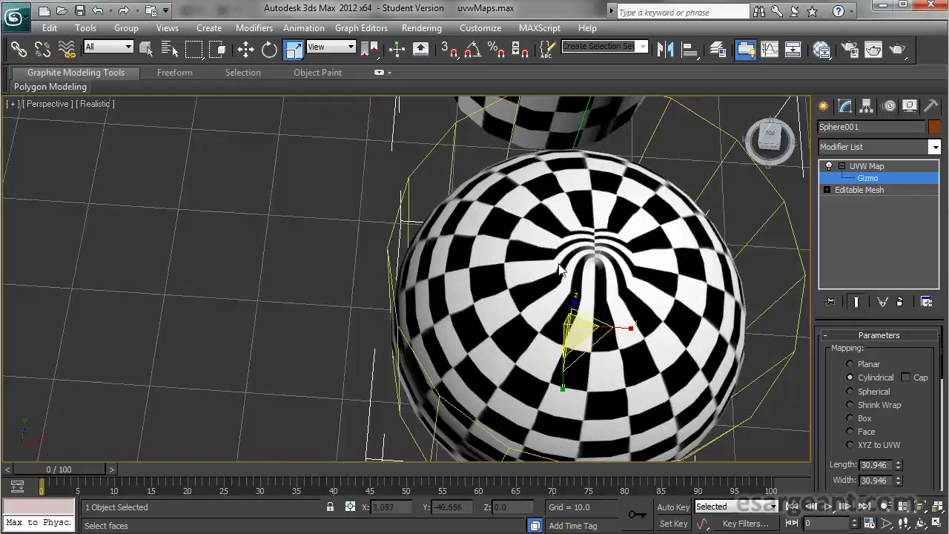
middle_click_drag(488, 292, 577, 300, "alt")
scroll(616, 208, "down", 5)
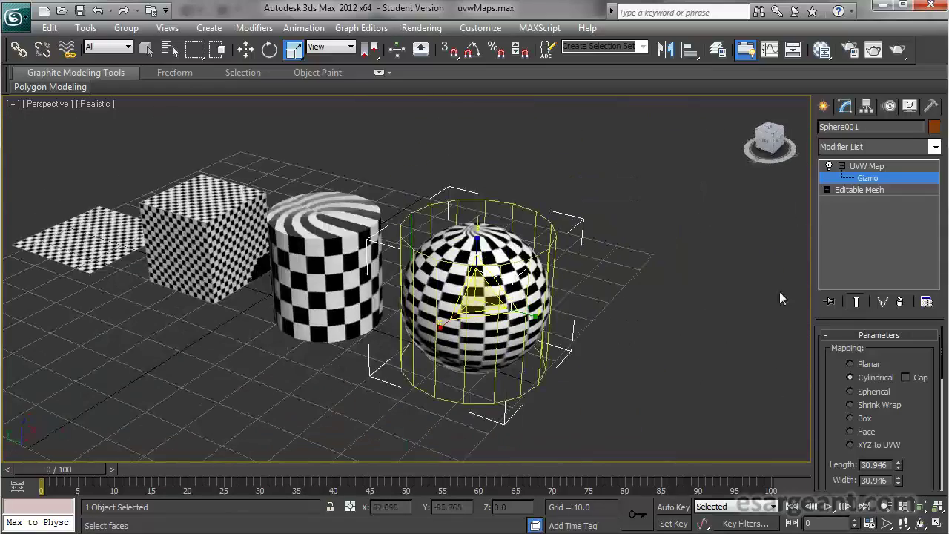
Set the sphere's UVW Map to Spherical mapping and inspect the checkers around its sides and both poles
left_click(870, 392)
middle_click_drag(563, 256, 549, 210, "alt")
middle_click_drag(534, 327, 548, 293, "alt")
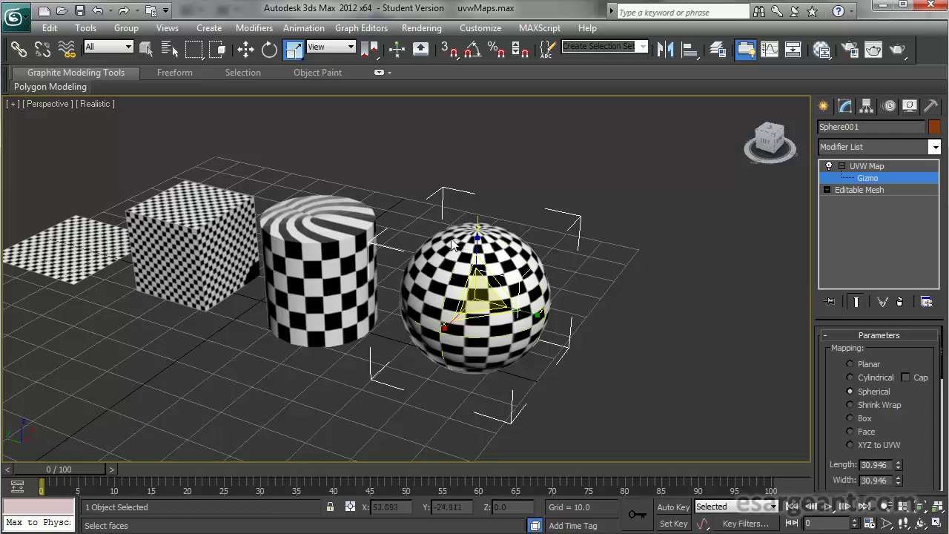
middle_click_drag(469, 266, 489, 268, "alt")
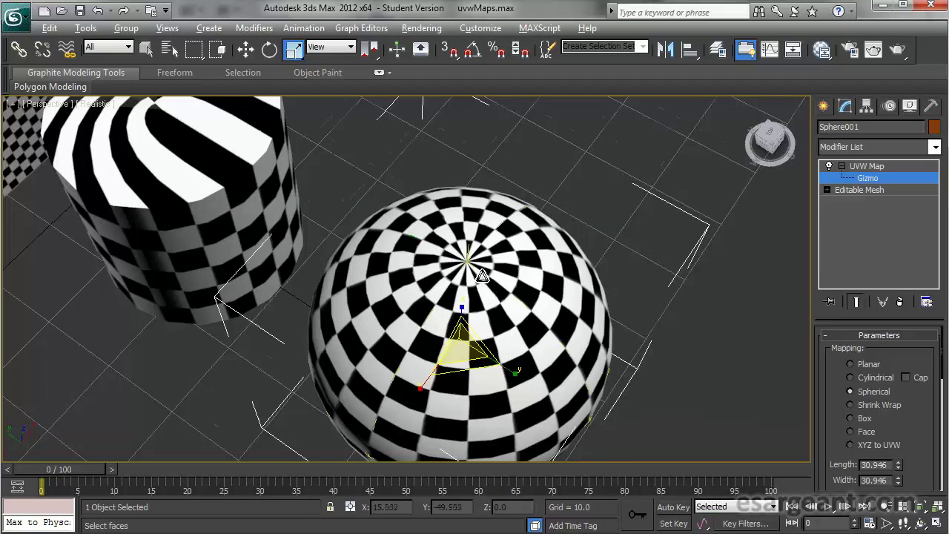
scroll(489, 288, "up", 2)
scroll(503, 319, "up", 2)
scroll(502, 296, "up", 1)
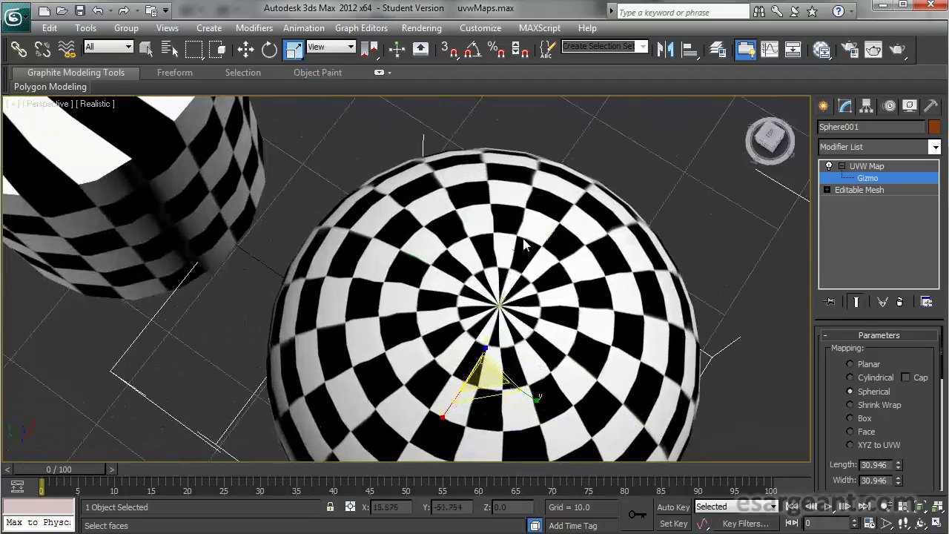
middle_click_drag(386, 326, 487, 300, "alt")
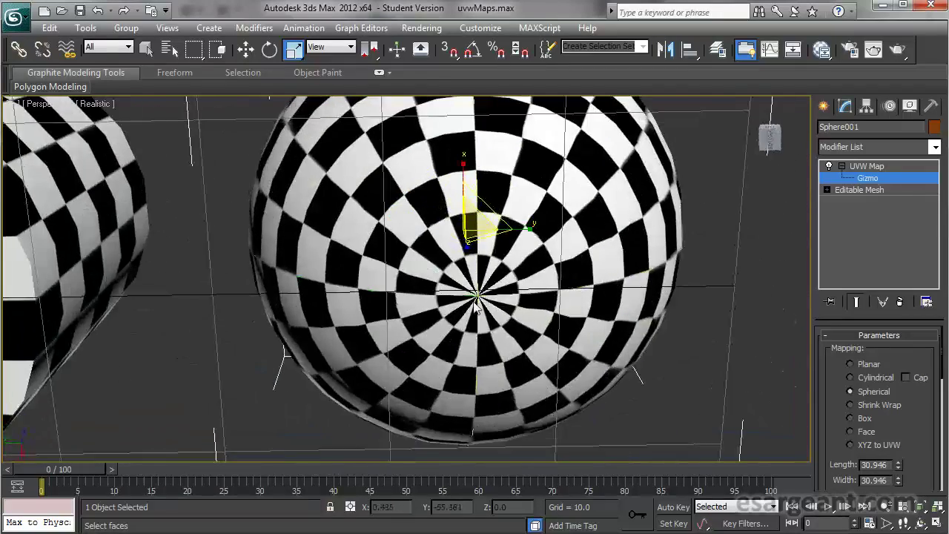
middle_click_drag(549, 275, 627, 401, "alt")
scroll(470, 359, "down", 6)
middle_click_drag(503, 372, 714, 390, "alt")
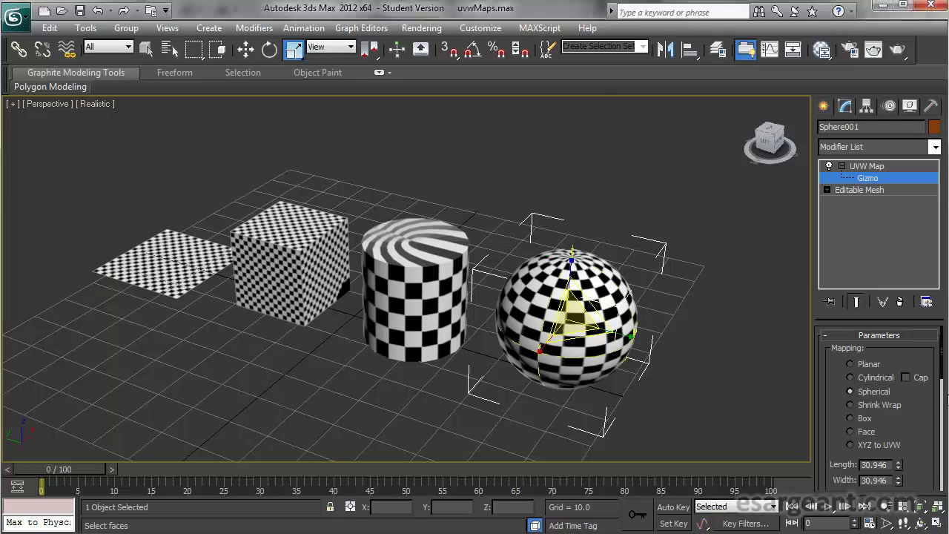
Finish editing the sphere's gizmo, switch the box's UVW Map to Planar mapping, and bring its size and tiling parameters into view
left_click_drag(915, 437, 920, 381)
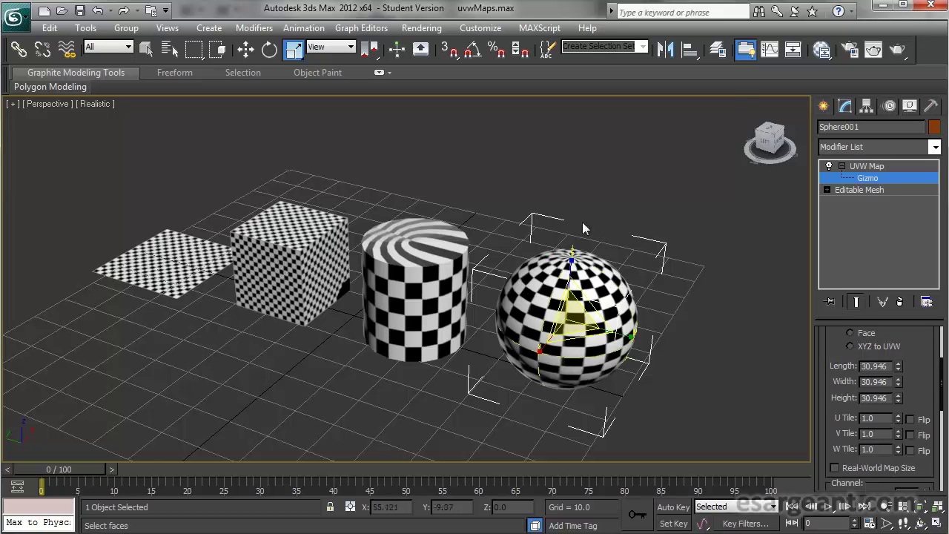
left_click(866, 166)
left_click(292, 259)
middle_click_drag(408, 281, 437, 275, "alt")
middle_click_drag(437, 276, 502, 267)
scroll(558, 291, "up", 5)
left_click(850, 364)
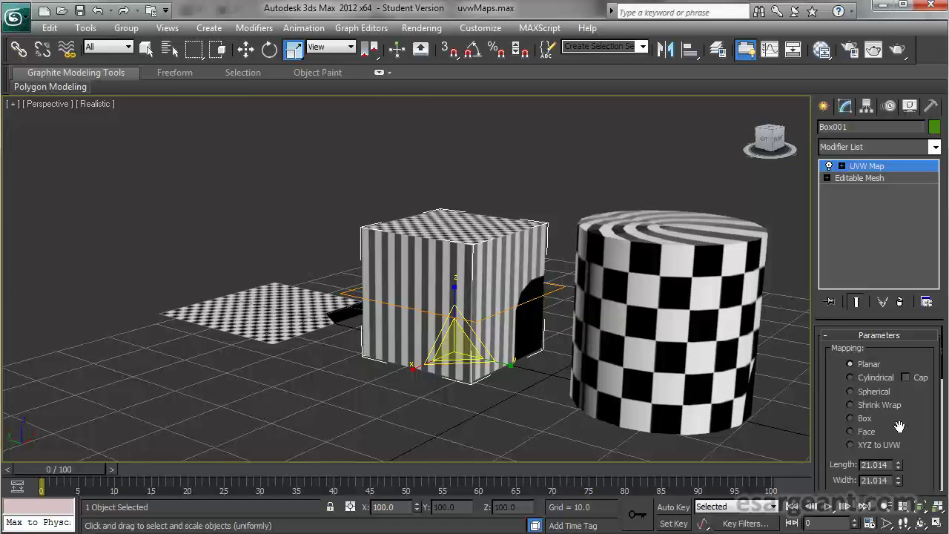
scroll(919, 432, "down", 3)
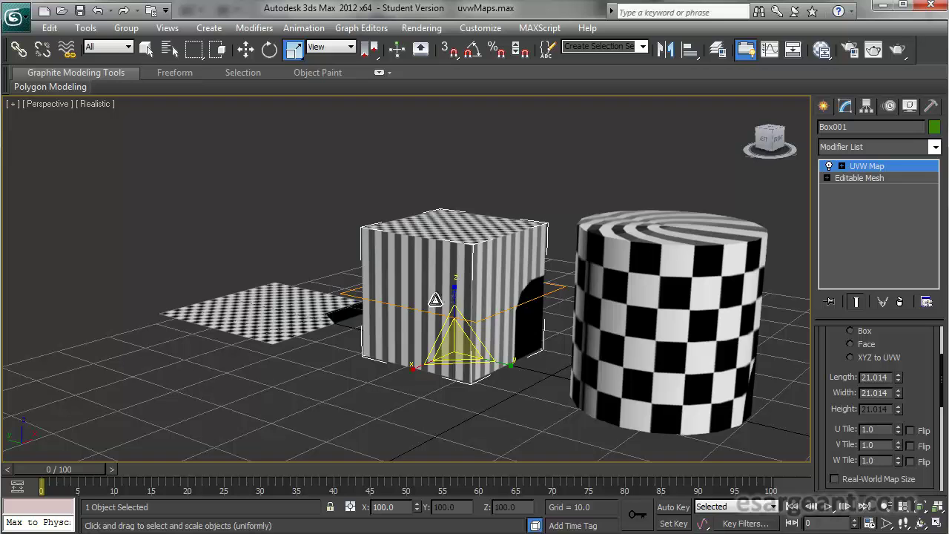
Scale the box's planar mapping gizmo up uniformly well beyond the box to enlarge the checkers
key("ctrl+z")
left_click(842, 166)
left_click(865, 177)
middle_click_drag(456, 249, 458, 294, "alt")
left_click_drag(457, 294, 484, 273)
middle_click_drag(475, 354, 487, 320, "alt")
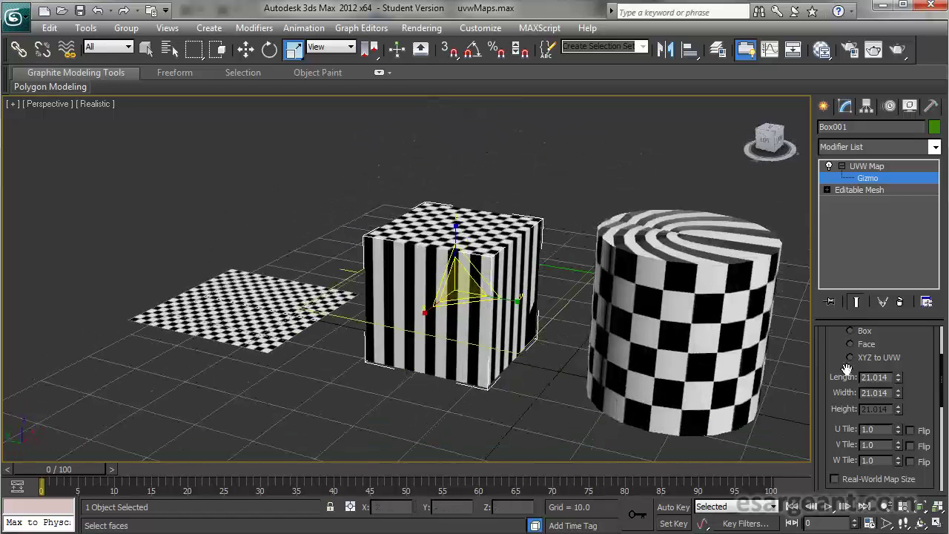
Raise the length of the box's planar mapping to 26.478 and check the checkers on its top face
left_click(899, 376)
left_click_drag(901, 379, 799, 342)
middle_click_drag(799, 342, 808, 393, "alt")
scroll(875, 382, "down", 3)
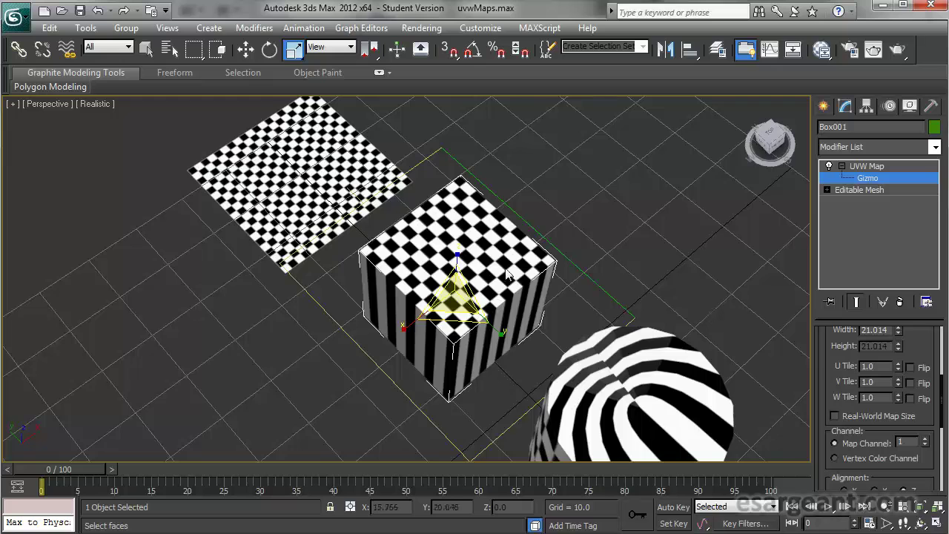
middle_click_drag(430, 292, 452, 260, "alt")
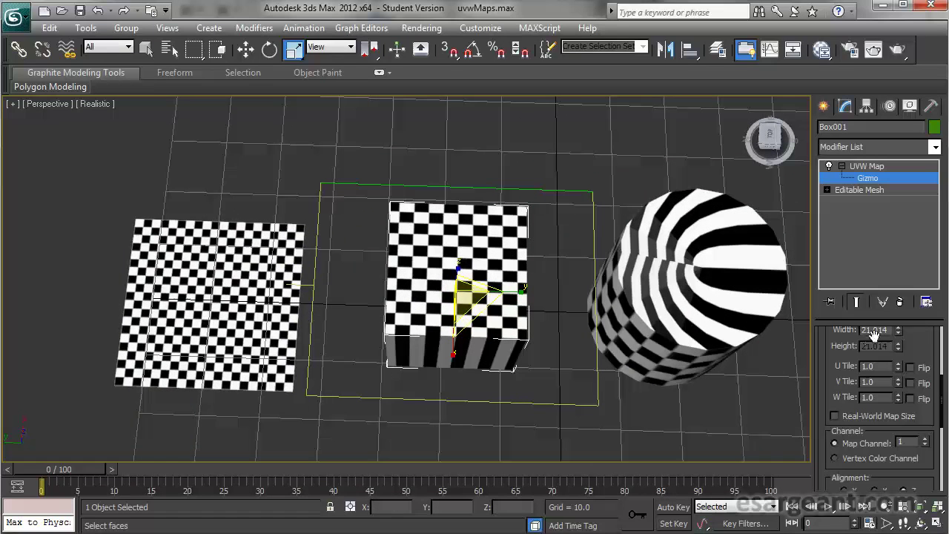
left_click_drag(917, 346, 919, 381)
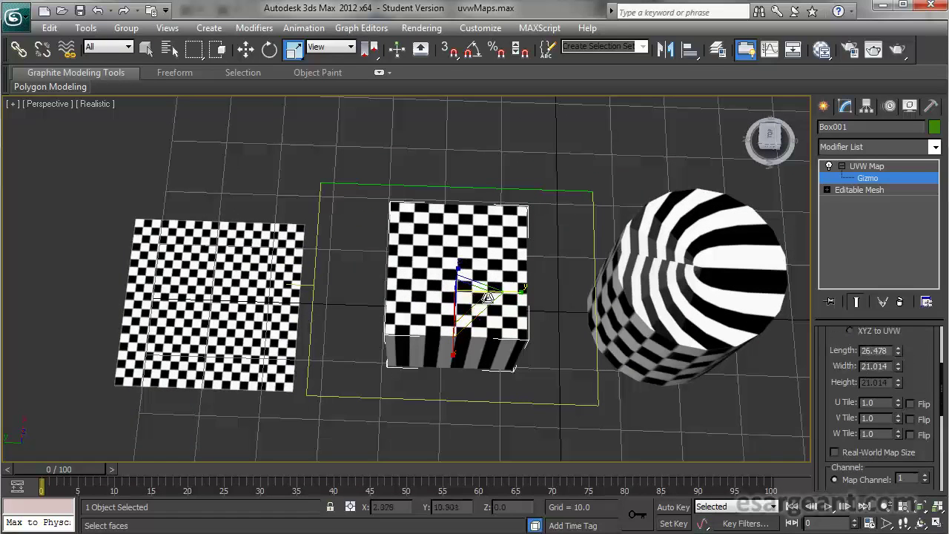
Scale the box's planar mapping gizmo down uniformly until it only slightly exceeds the box, shrinking the checkers
left_click_drag(465, 296, 461, 369)
middle_click_drag(462, 368, 509, 318, "alt")
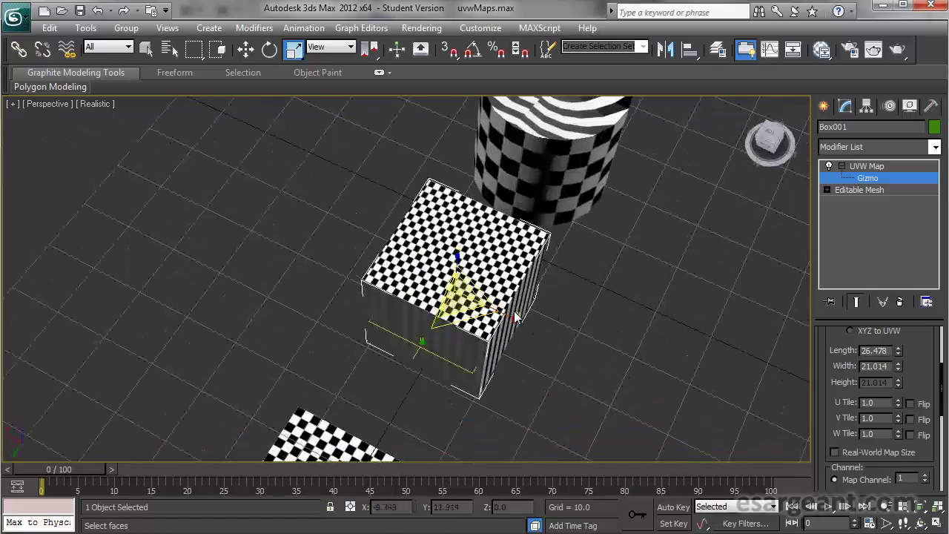
middle_click_drag(571, 345, 450, 345, "alt")
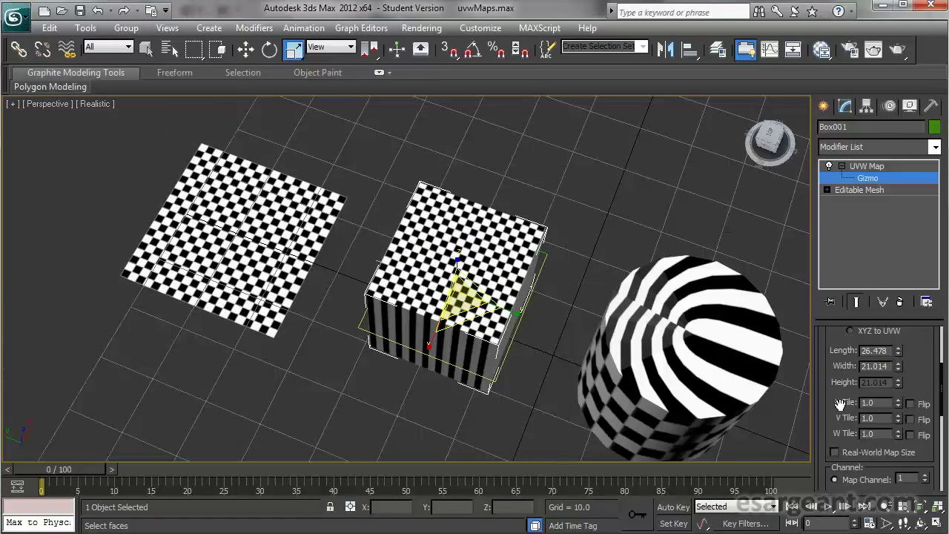
Set the W tiling of the box's UVW Map to 0
left_click(898, 433)
left_click_drag(884, 446, 884, 446)
left_click(884, 436)
type("0")
key("Return")
Set both the U and V tiling of the box's UVW Map to 2
left_click_drag(898, 403, 899, 326)
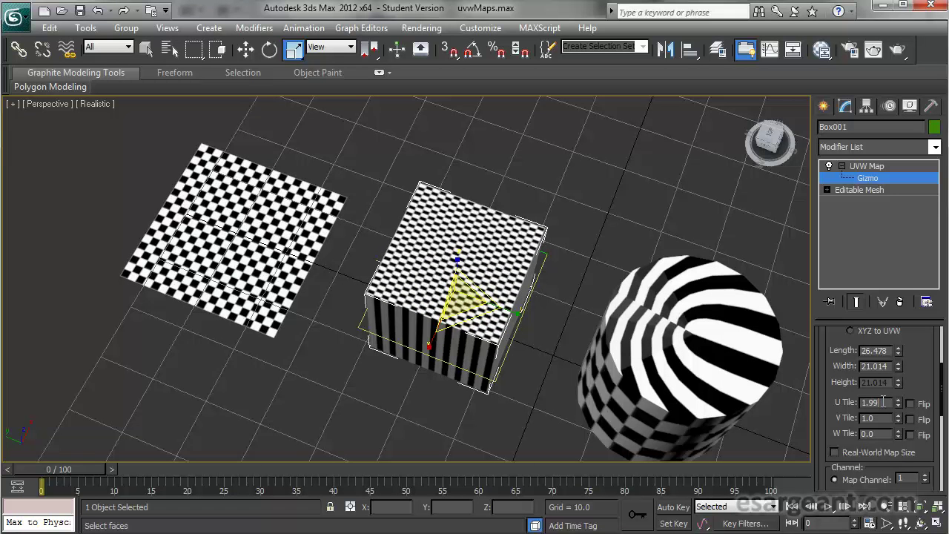
type("2")
key("Tab")
type("2")
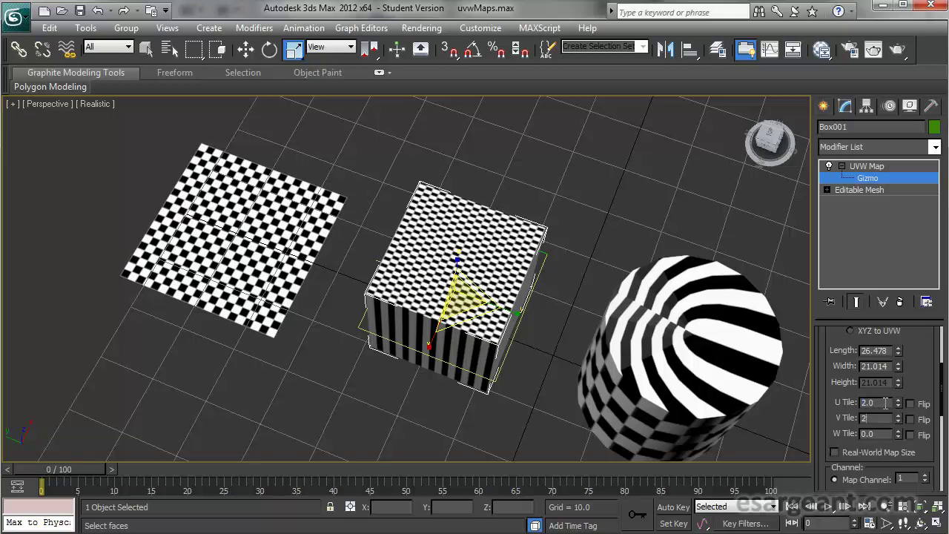
key("Return")
middle_click_drag(340, 261, 356, 300, "alt")
scroll(472, 269, "up", 4)
key("shift+z")
key("shift+z")
key("shift+z")
Scale the box's planar mapping gizmo up uniformly well past its edges and inspect the checkers from above
left_click_drag(919, 381, 910, 321)
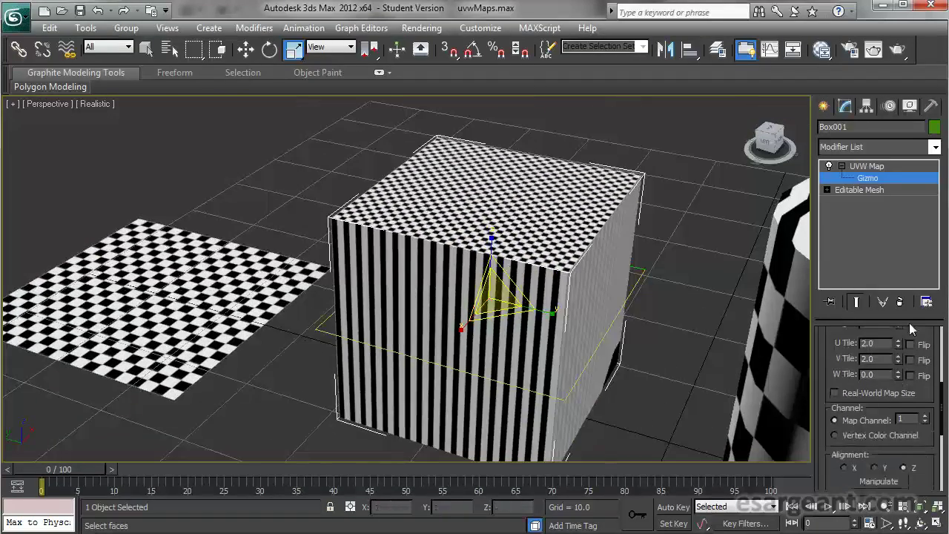
left_click_drag(823, 449, 829, 390)
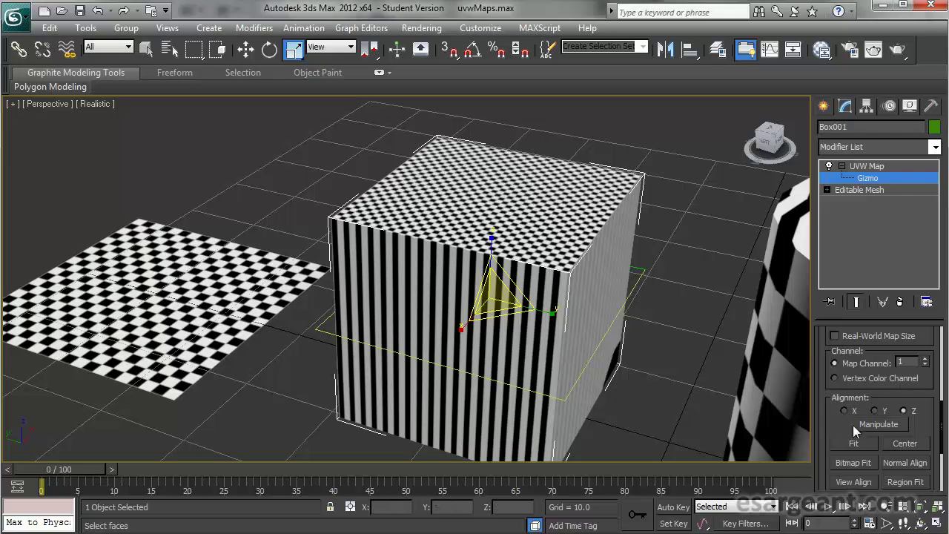
left_click_drag(835, 426, 834, 378)
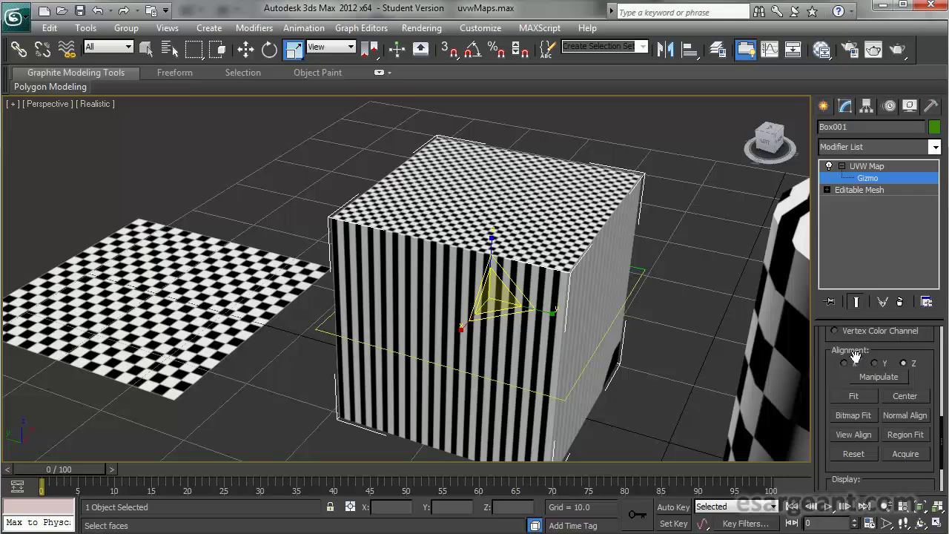
middle_click_drag(642, 339, 550, 312, "alt")
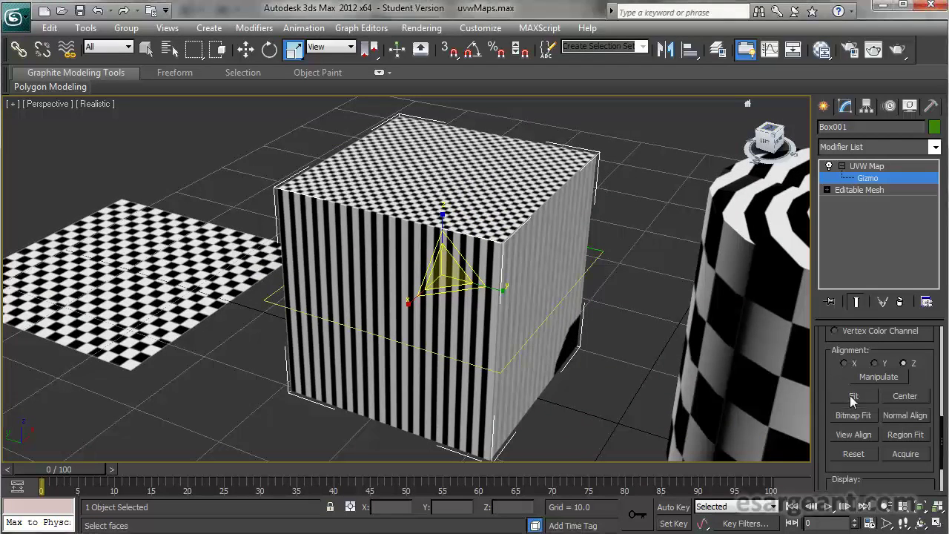
left_click_drag(445, 273, 578, 207)
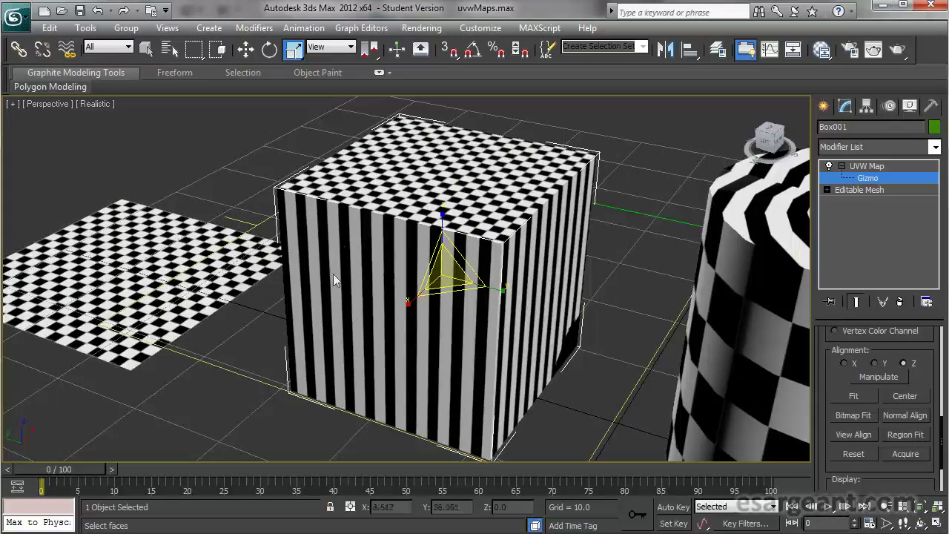
middle_click_drag(294, 175, 295, 243, "alt")
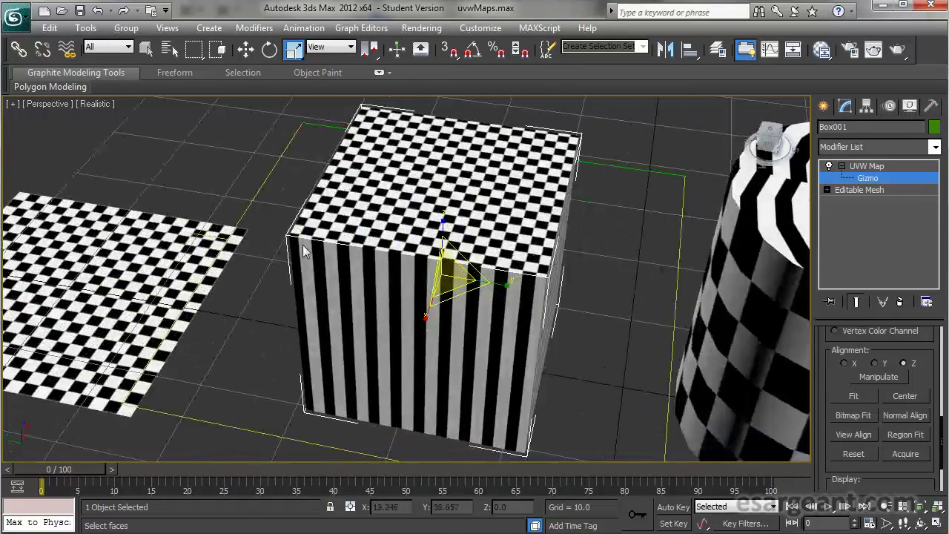
middle_click_drag(554, 325, 572, 399, "alt")
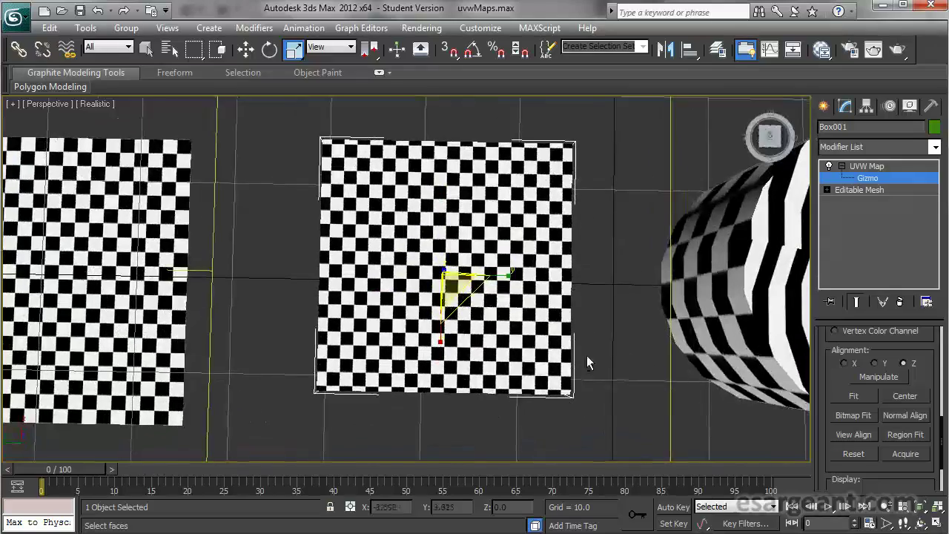
scroll(571, 398, "down", 3)
scroll(572, 399, "down", 2)
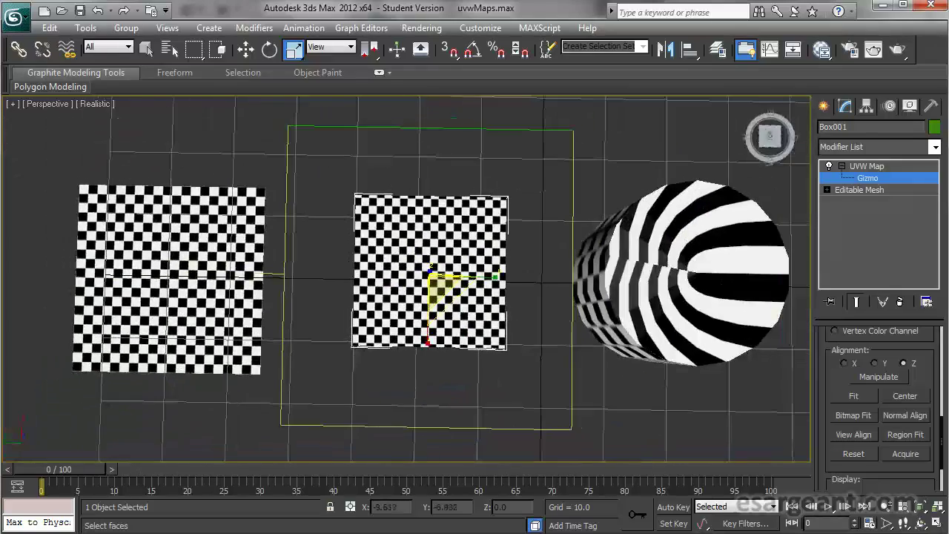
Fit the planar mapping gizmo to the extents of the box
left_click(867, 393)
middle_click_drag(512, 348, 351, 257, "alt")
middle_click_drag(376, 296, 523, 293, "alt")
scroll(430, 267, "up", 3)
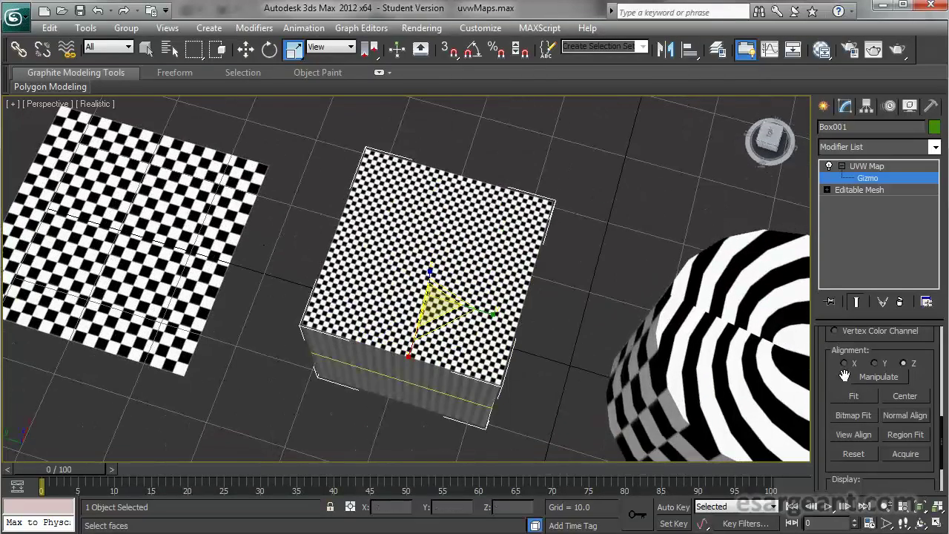
left_click_drag(836, 372, 836, 385)
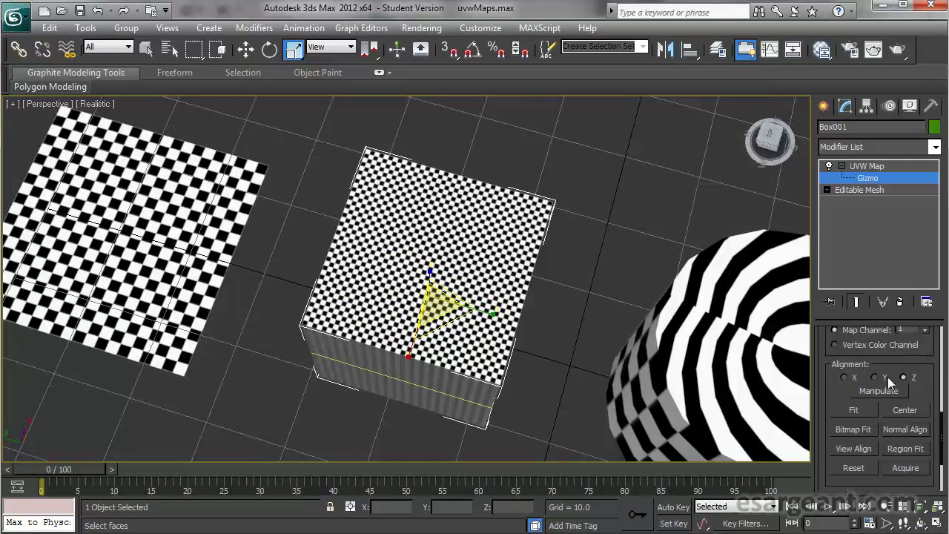
Align the box's planar mapping to the Y axis and check the checkers on its sides
middle_click_drag(668, 371, 568, 333, "alt")
scroll(381, 341, "up", 2)
middle_click_drag(382, 341, 386, 375, "alt")
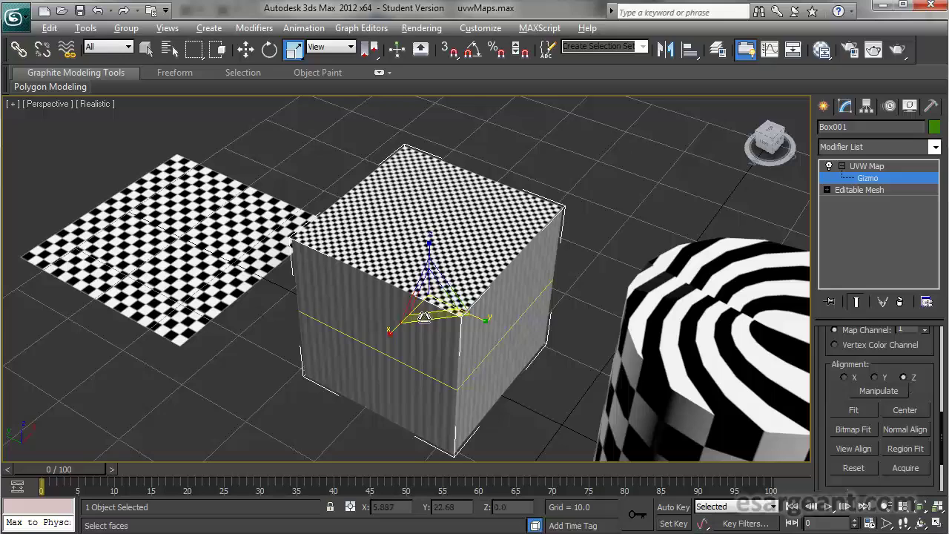
middle_click_drag(712, 347, 731, 348, "alt")
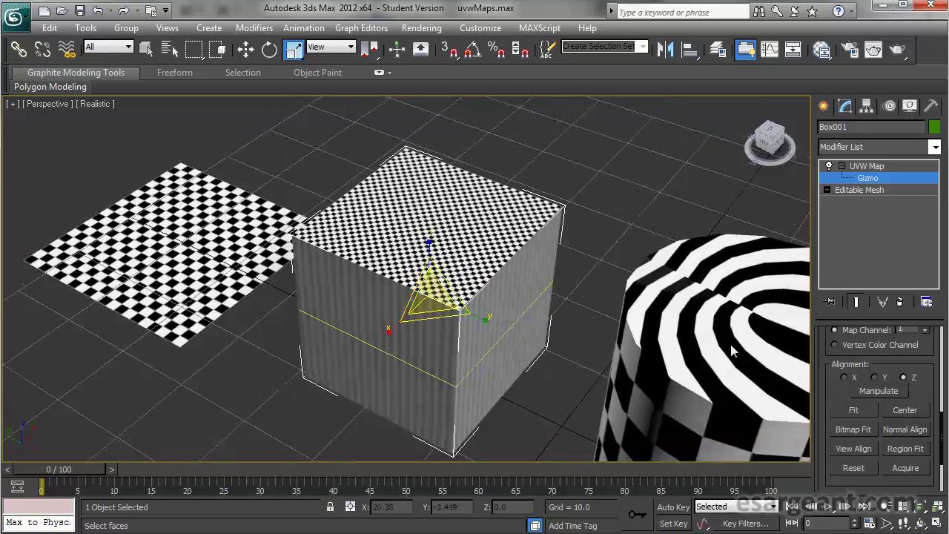
left_click(874, 378)
middle_click_drag(645, 359, 622, 312, "alt")
middle_click_drag(427, 335, 721, 347, "alt")
Align the box's planar mapping to the X axis and inspect the side faces
left_click(845, 376)
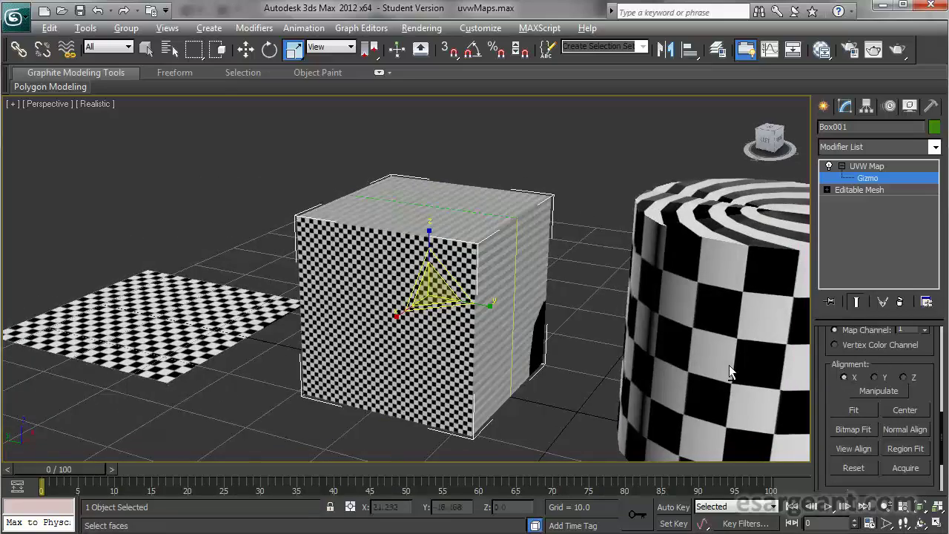
middle_click_drag(653, 360, 568, 355, "alt")
middle_click_drag(371, 324, 692, 264, "alt")
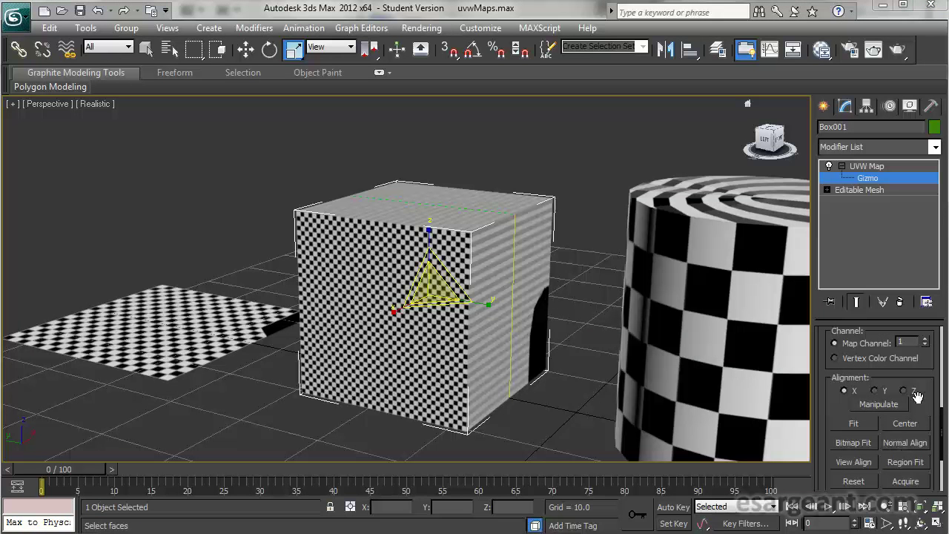
Change the box's UVW Map from Planar to Box mapping and check the checkers on all its faces
scroll(926, 382, "up", 5)
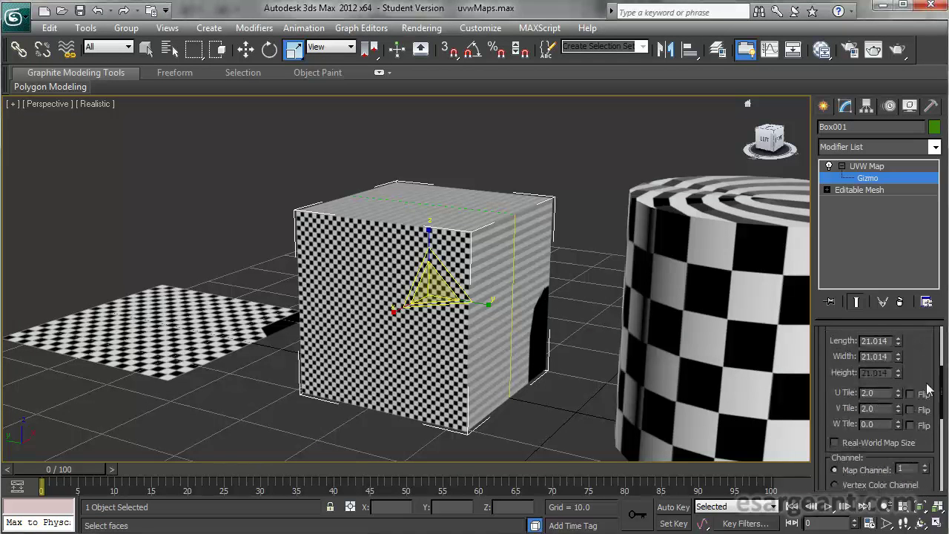
scroll(927, 410, "up", 2)
middle_click_drag(526, 258, 593, 256, "alt")
scroll(604, 224, "down", 5)
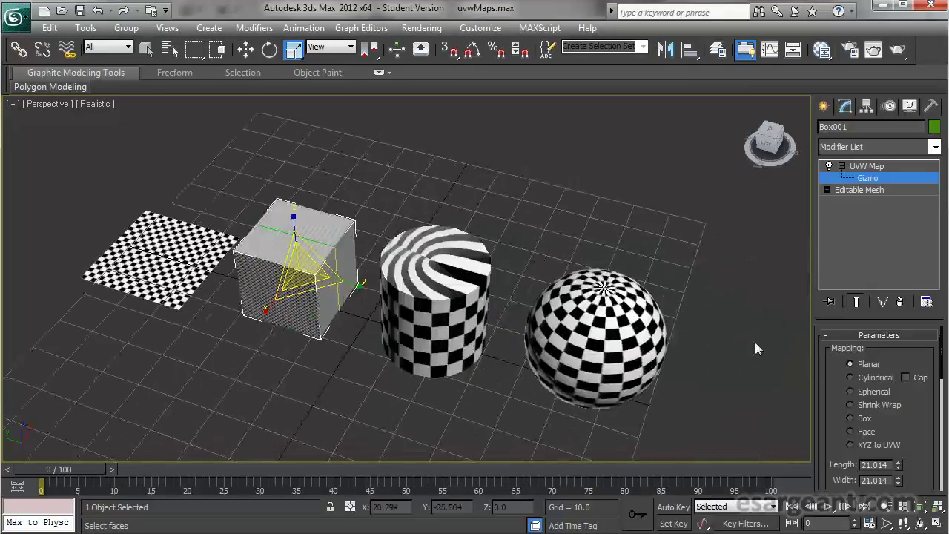
left_click(862, 419)
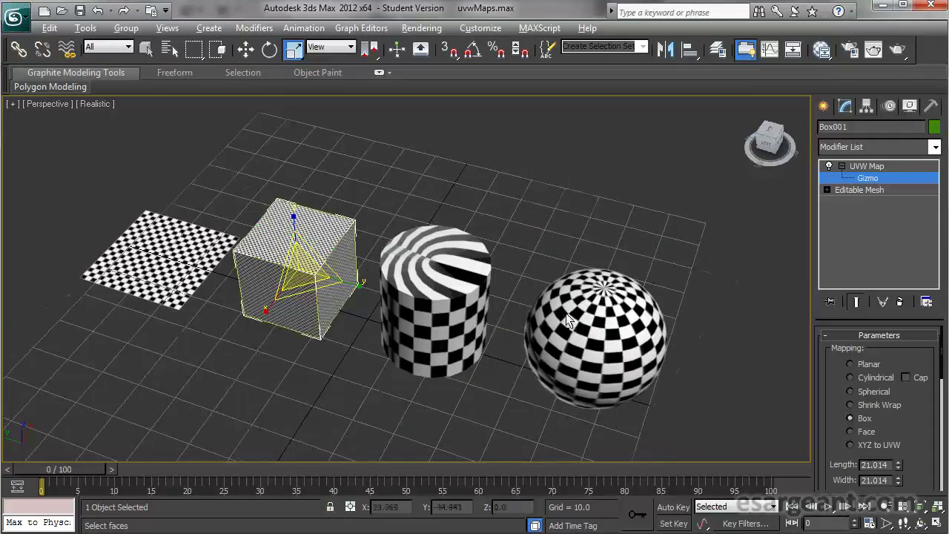
middle_click_drag(519, 297, 549, 300, "alt")
middle_click_drag(380, 271, 387, 249, "alt")
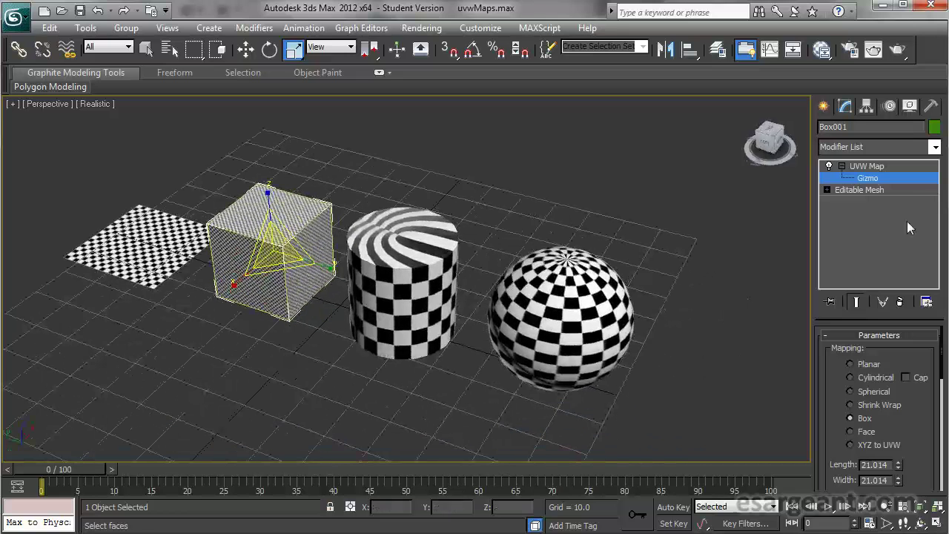
Leave gizmo editing on the box's UVW Map and deselect the box
left_click(875, 166)
left_click(656, 180)
middle_click_drag(561, 228, 599, 231)
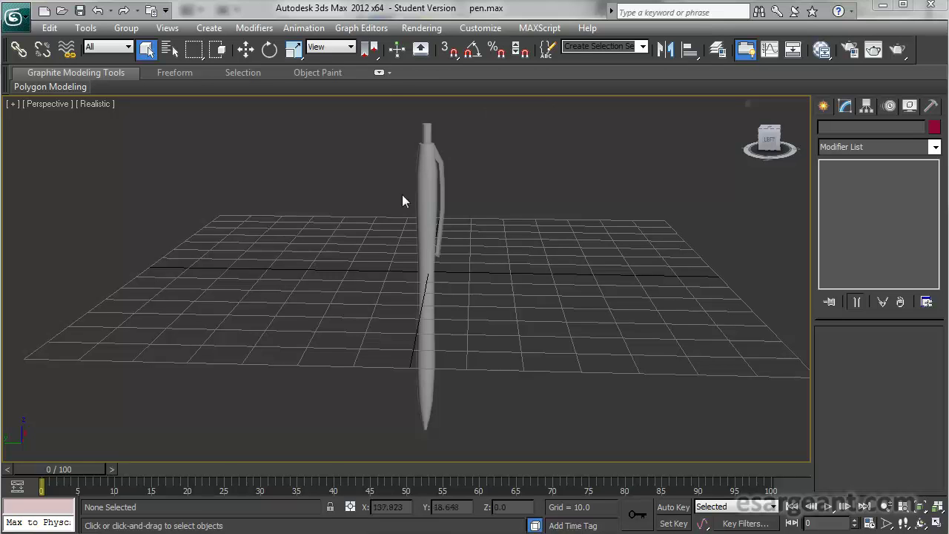
Inspect the clicker end of the pen model and open a new Scene Explorer listing its parts
middle_click_drag(507, 334, 481, 338, "alt")
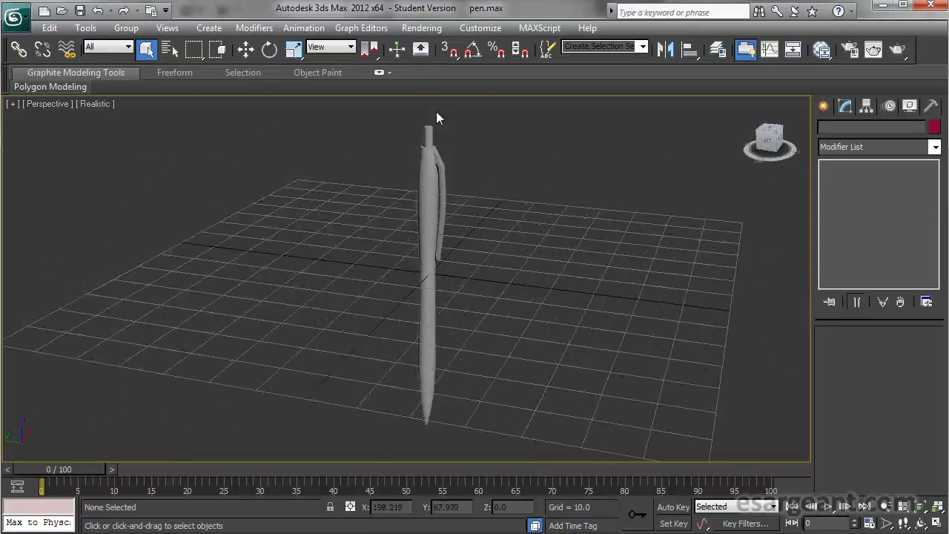
scroll(427, 249, "up", 6)
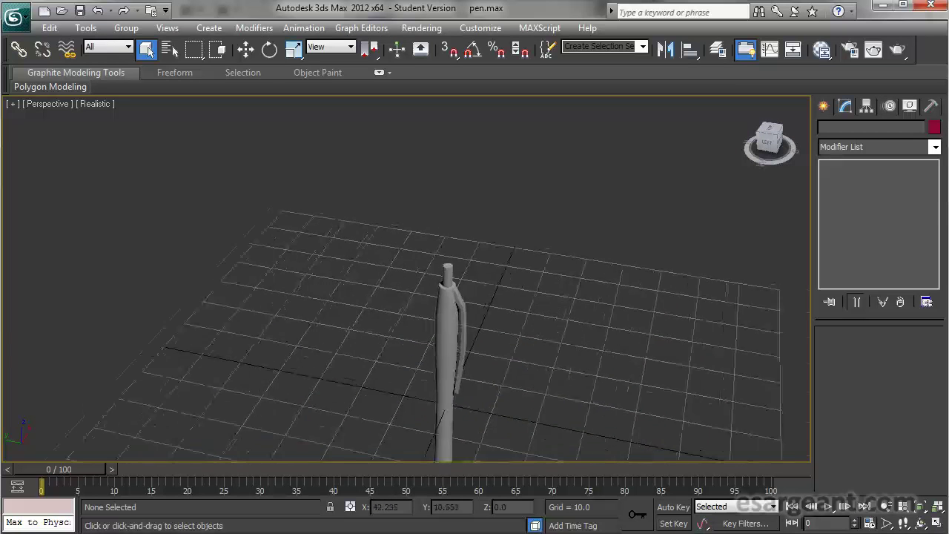
scroll(428, 238, "up", 6)
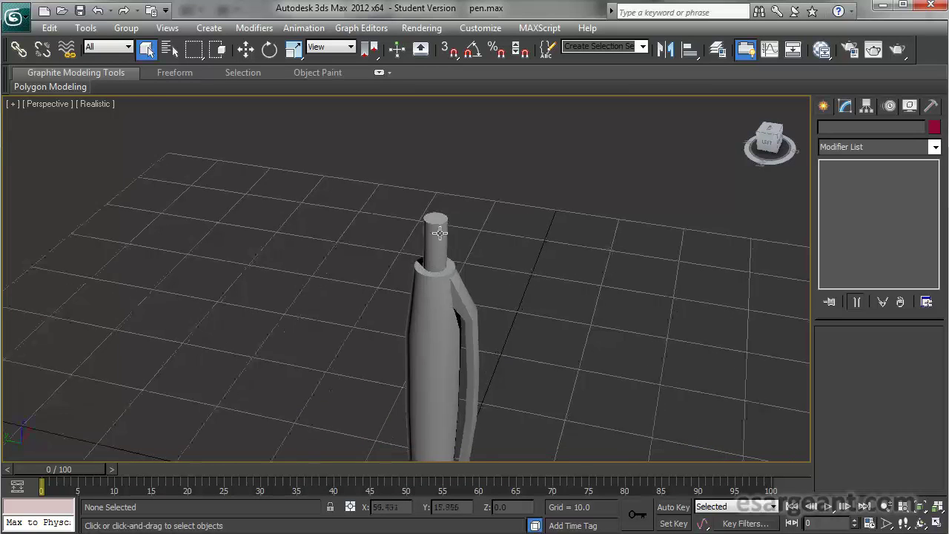
middle_click_drag(407, 296, 481, 200)
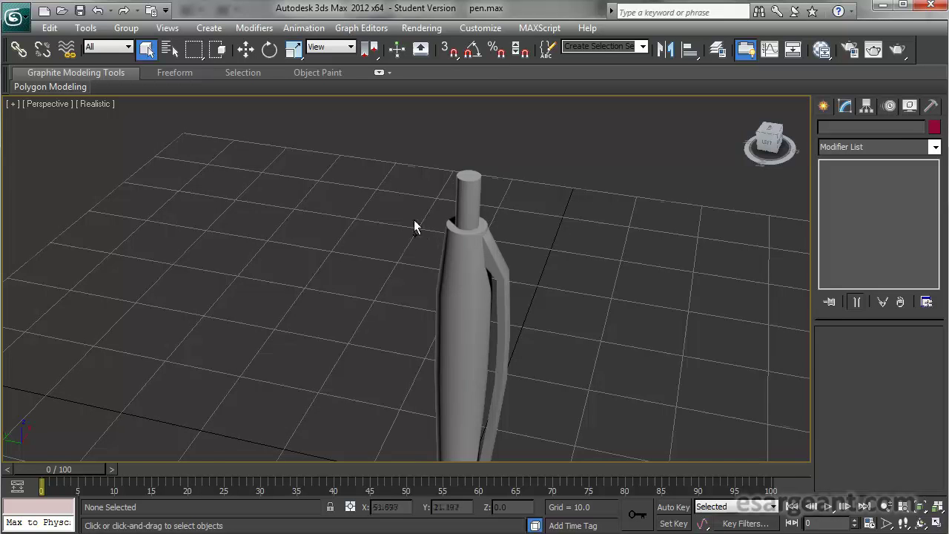
scroll(419, 236, "down", 8)
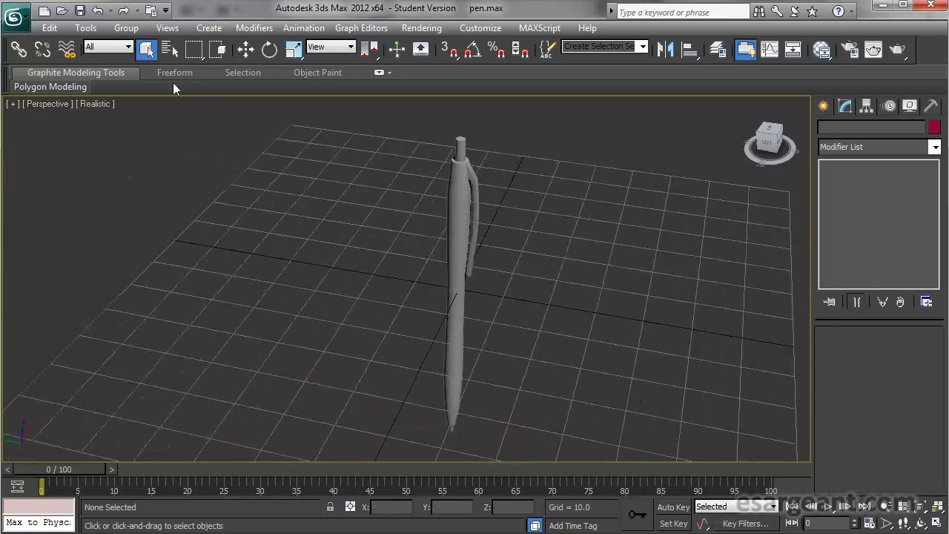
left_click(85, 28)
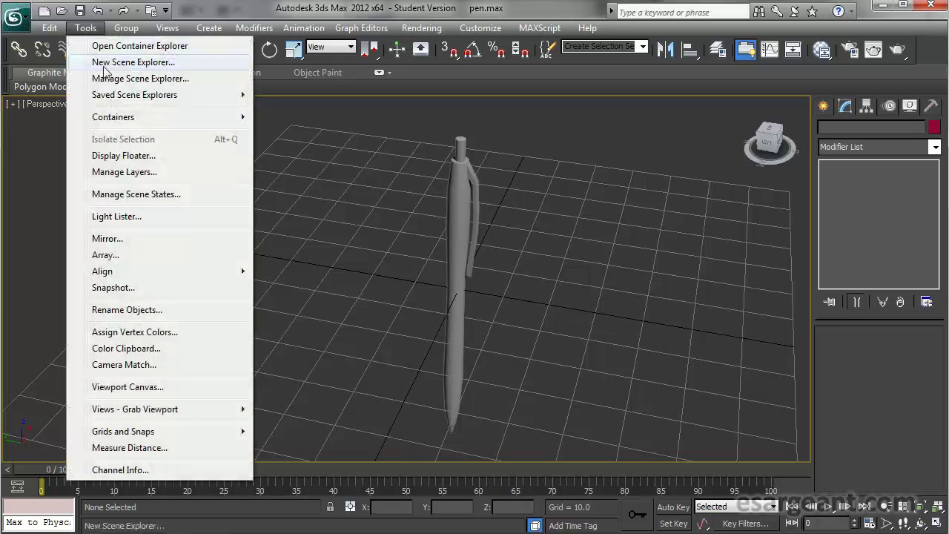
left_click(104, 65)
left_click_drag(210, 0, 194, 76)
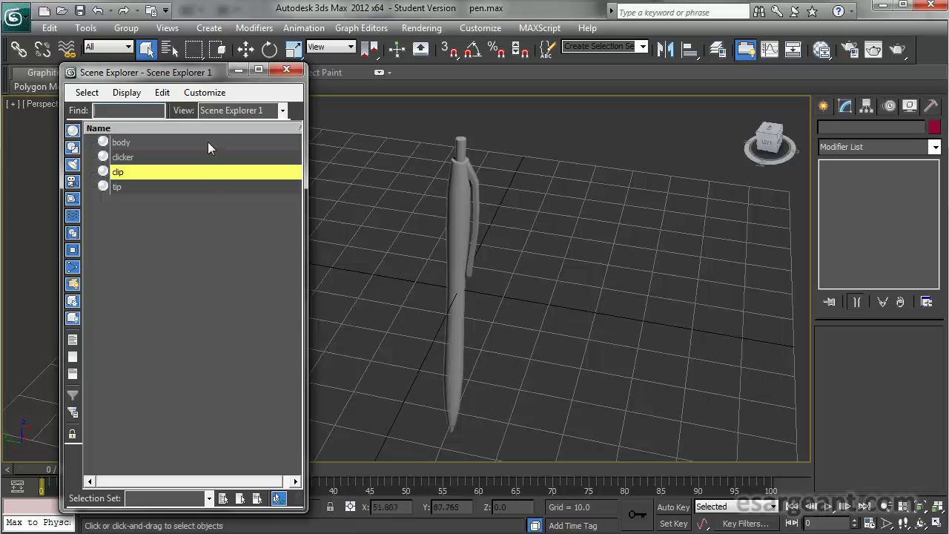
Add the Hidden column to the Scene Explorer and close the column configuration
left_click(202, 93)
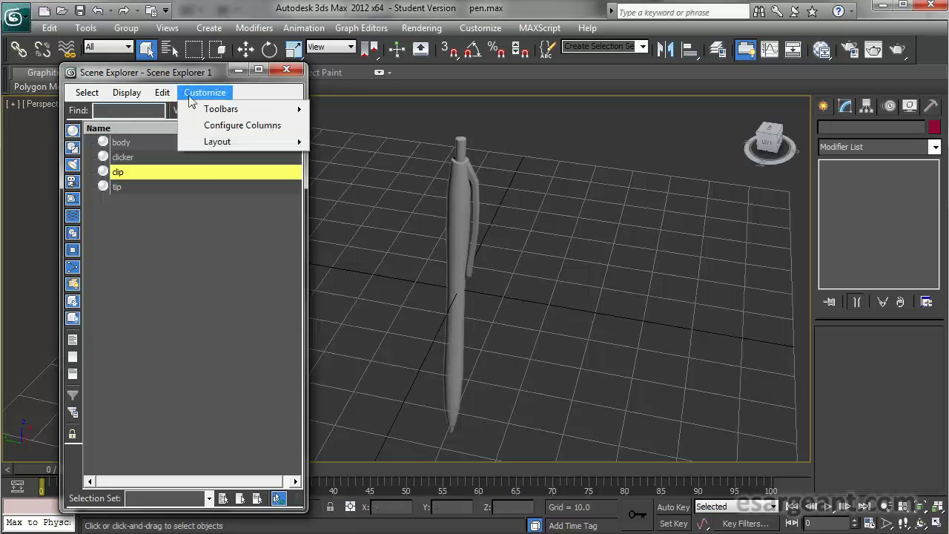
left_click(225, 126)
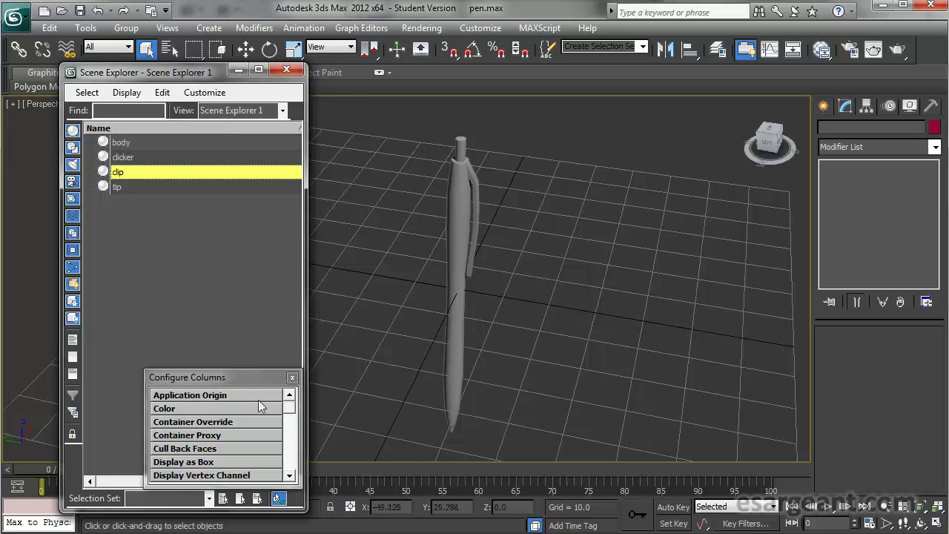
left_click_drag(243, 369, 413, 104)
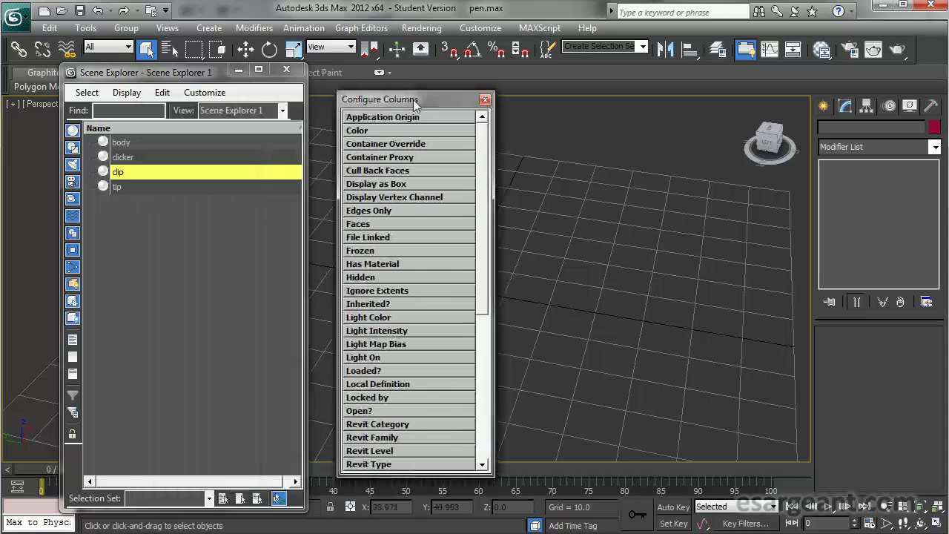
left_click_drag(372, 278, 300, 127)
left_click(483, 100)
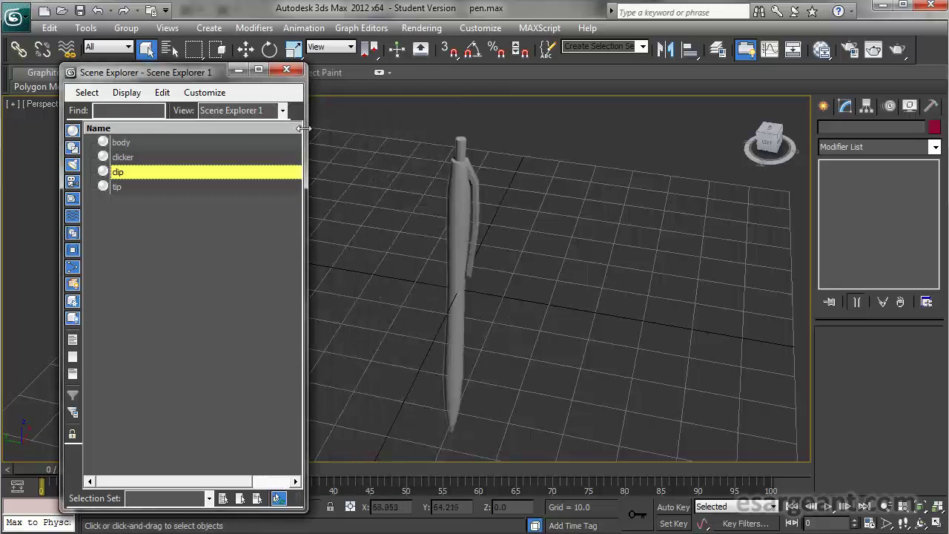
Narrow the Name column and shrink the Scene Explorer so the Name and Hidden columns fit beside the pen
left_click_drag(305, 129, 418, 130)
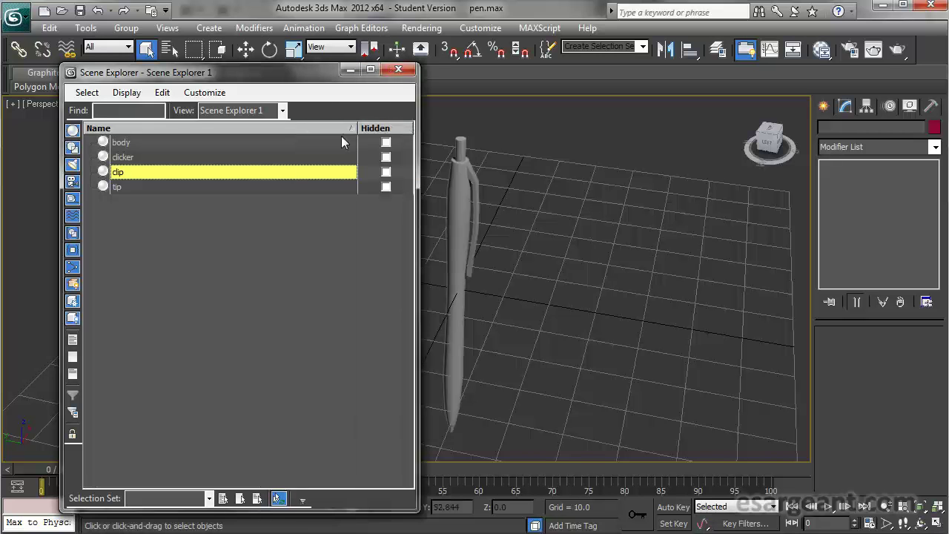
left_click_drag(356, 130, 179, 130)
left_click_drag(416, 158, 164, 131)
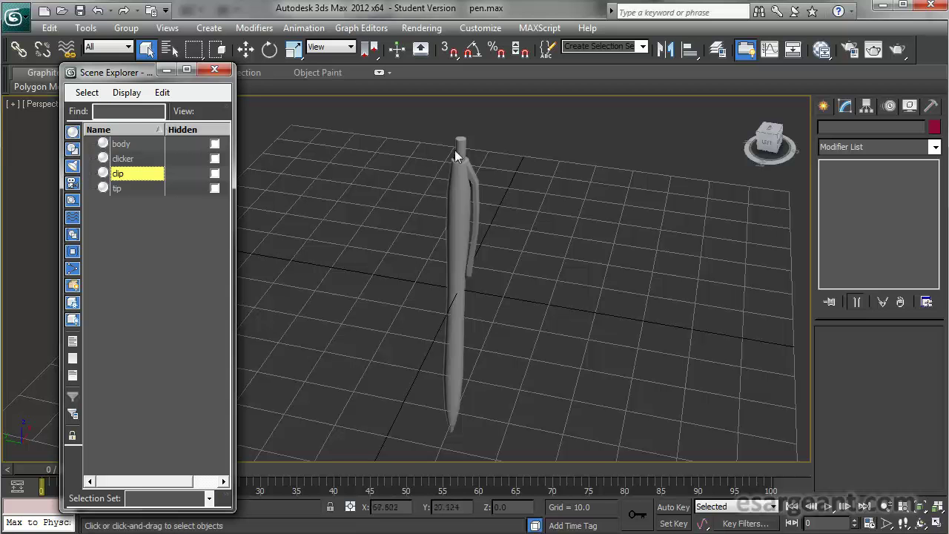
Hide the pen's body, clip and tip using the Scene Explorer's Hidden column, widening the window as needed, and close the explorer
left_click(461, 145)
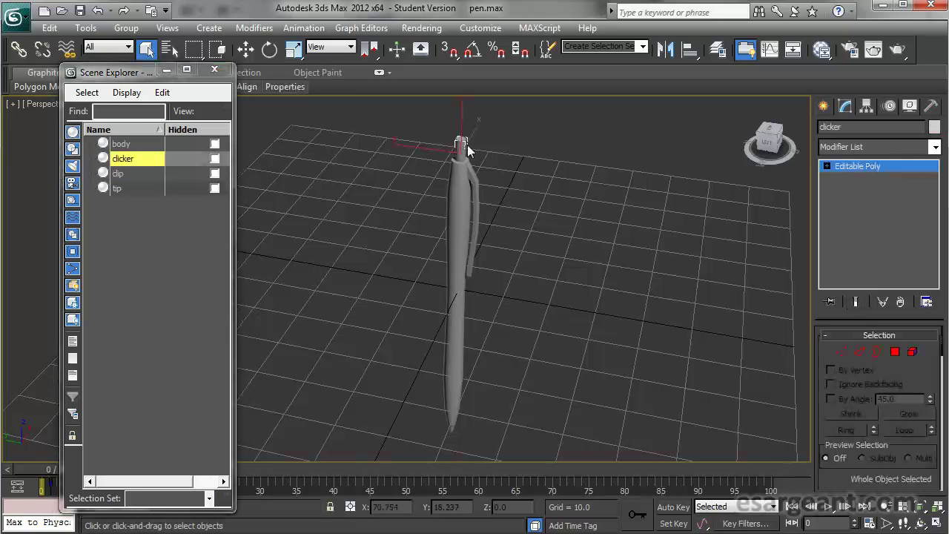
left_click(391, 188)
left_click(216, 145)
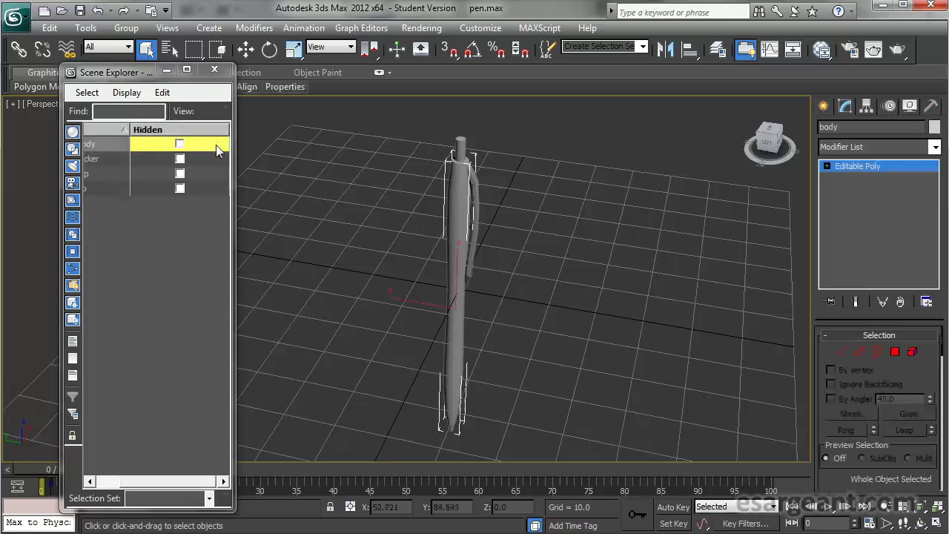
left_click(179, 145)
left_click_drag(236, 160, 362, 161)
left_click(282, 172)
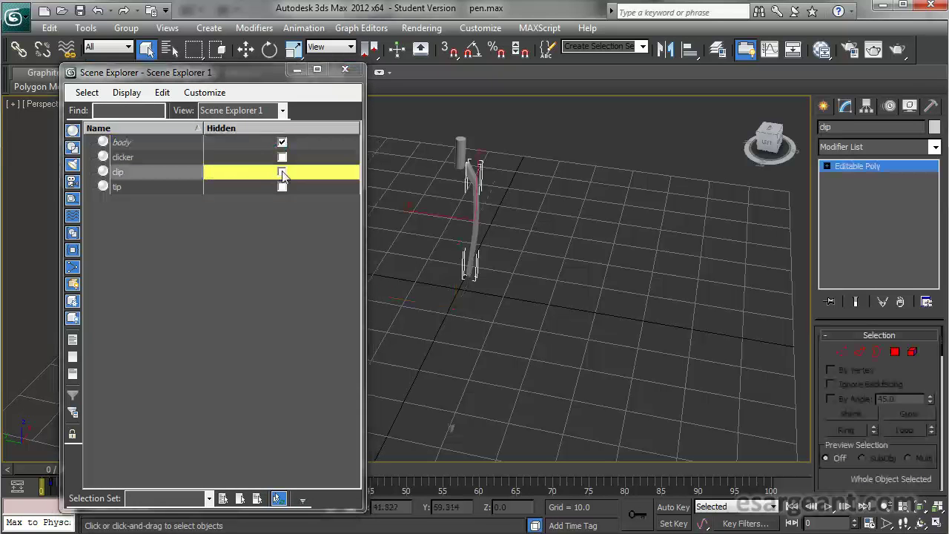
left_click(282, 187)
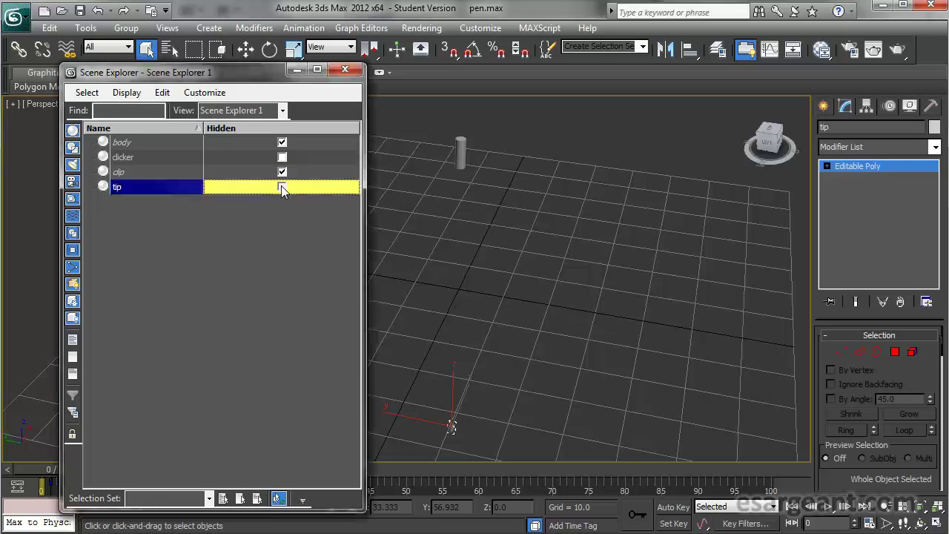
left_click(345, 70)
Select the clicker and frame it up close at an angle in the Perspective view
left_click_drag(392, 95, 520, 178)
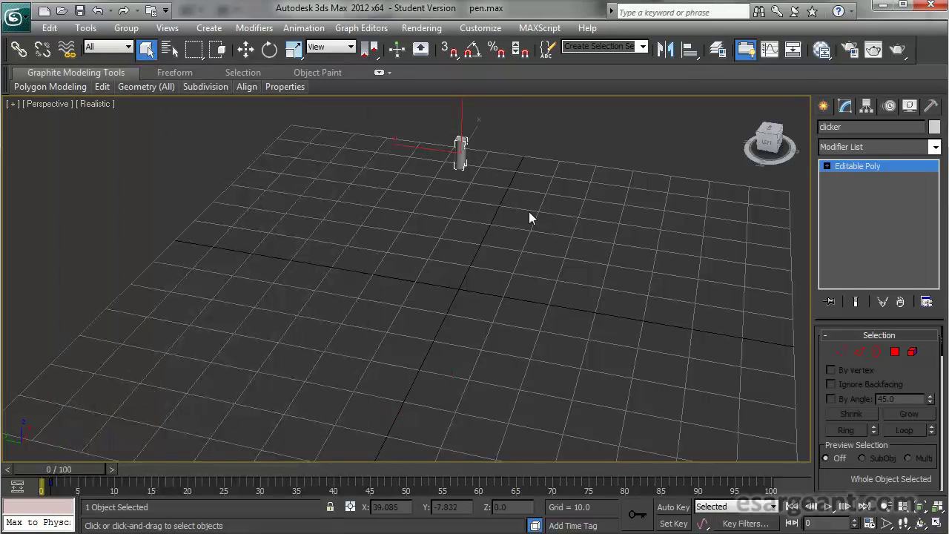
key("z")
scroll(453, 226, "down", 5)
scroll(495, 220, "up", 4)
middle_click_drag(494, 219, 377, 221, "alt")
Open the Slate Material Editor and delete all the old material and map nodes from View1
key("m")
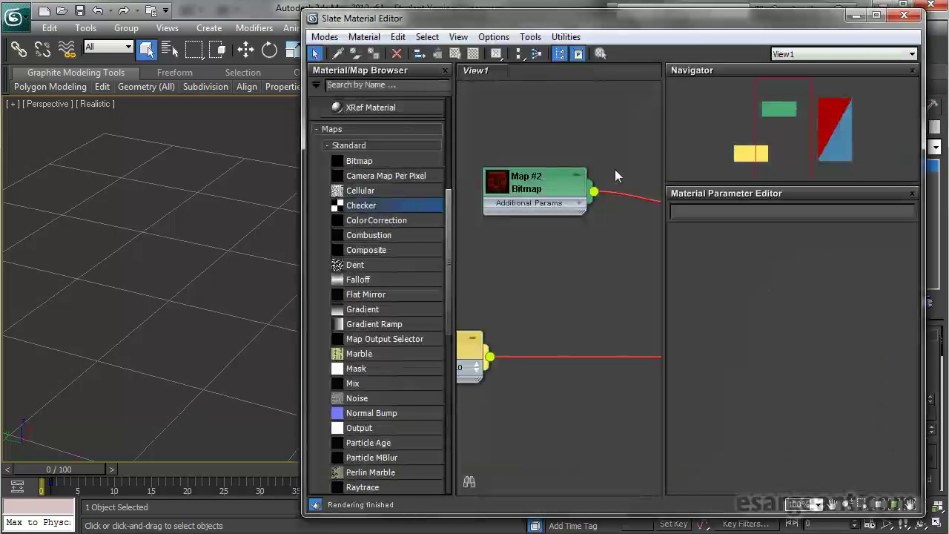
left_click_drag(646, 28, 429, 34)
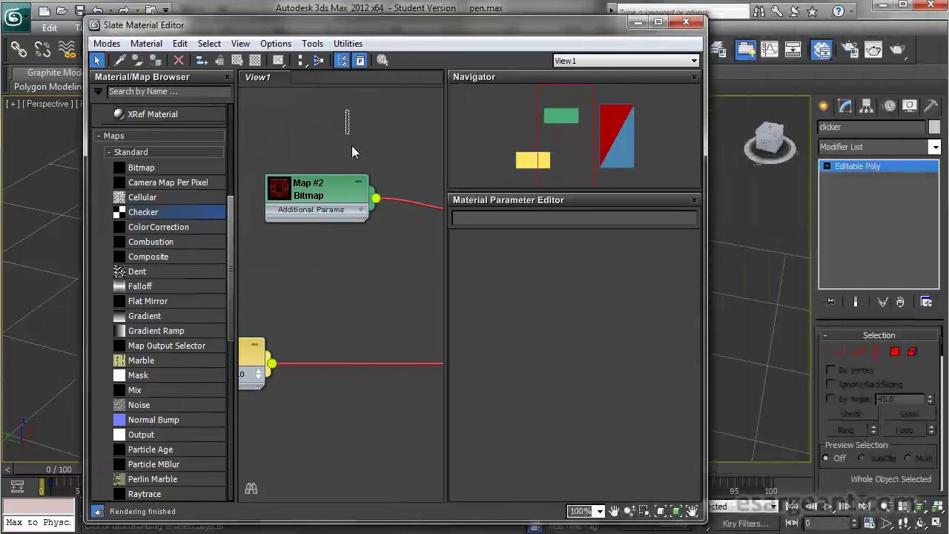
key("Delete")
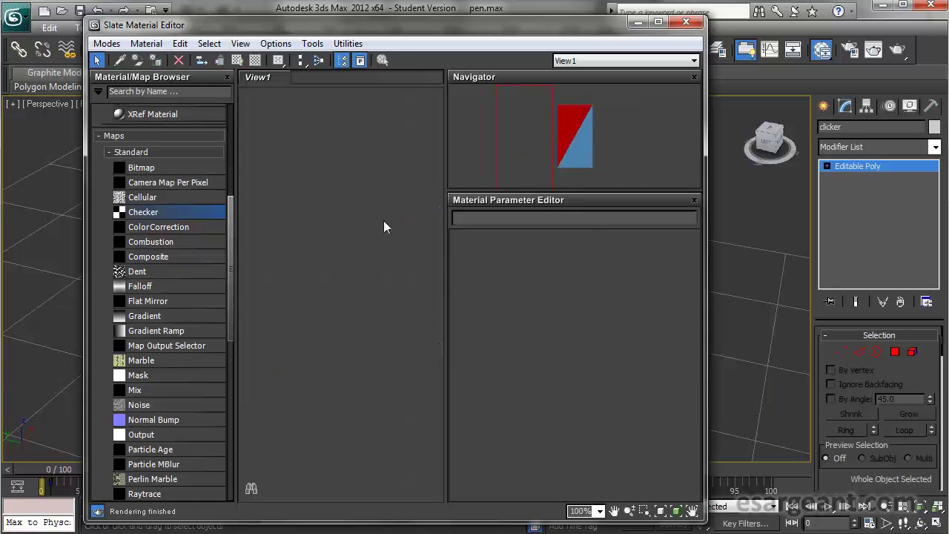
left_click_drag(536, 140, 569, 141)
left_click_drag(387, 172, 343, 173)
key("Delete")
left_click_drag(503, 27, 549, 21)
left_click_drag(749, 132, 820, 132)
Add a Standard material to View1 and name it checkerMat
left_click_drag(277, 270, 281, 141)
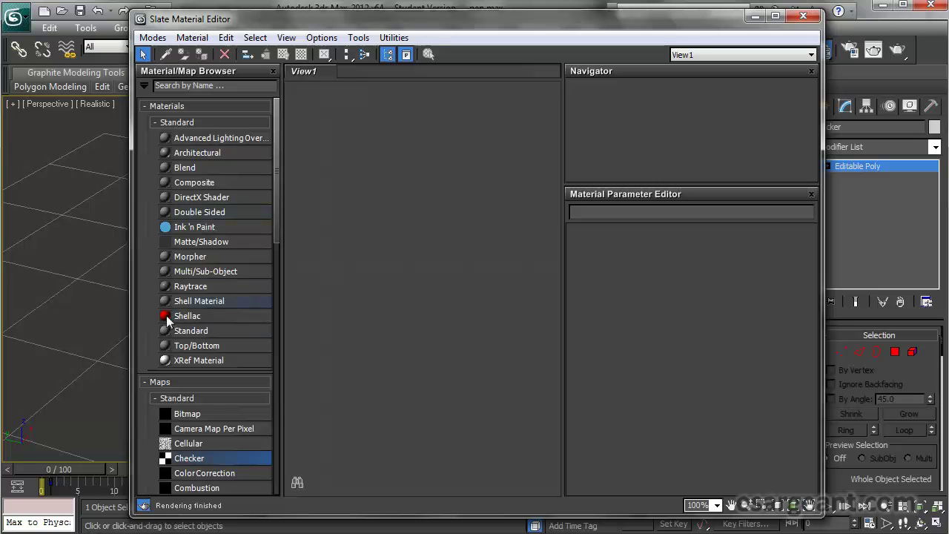
left_click_drag(165, 331, 417, 260)
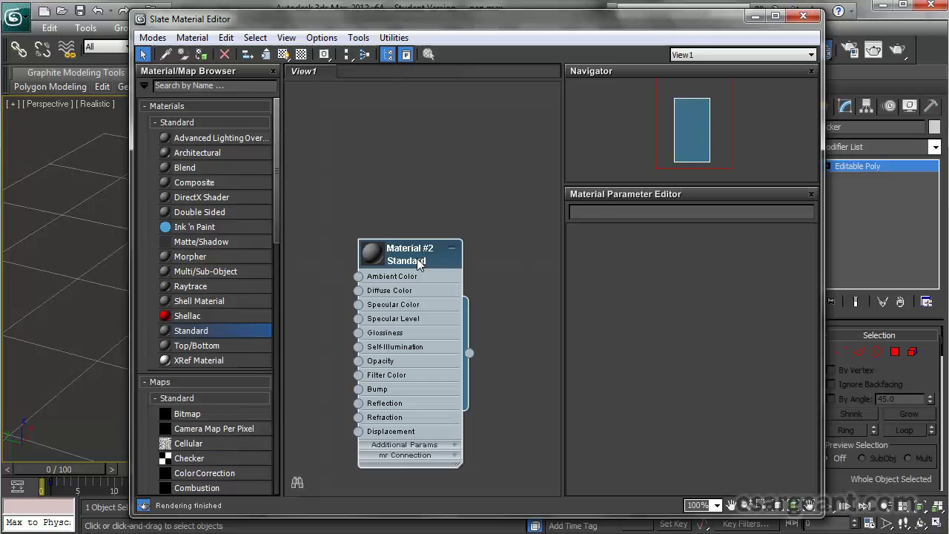
double_click(418, 261)
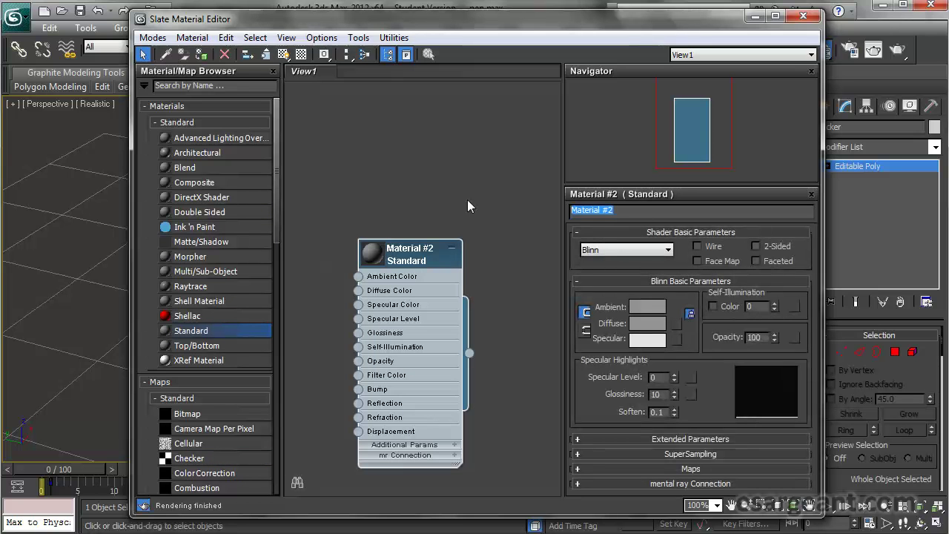
type("checkerMat")
key("BackSpace")
key("Return")
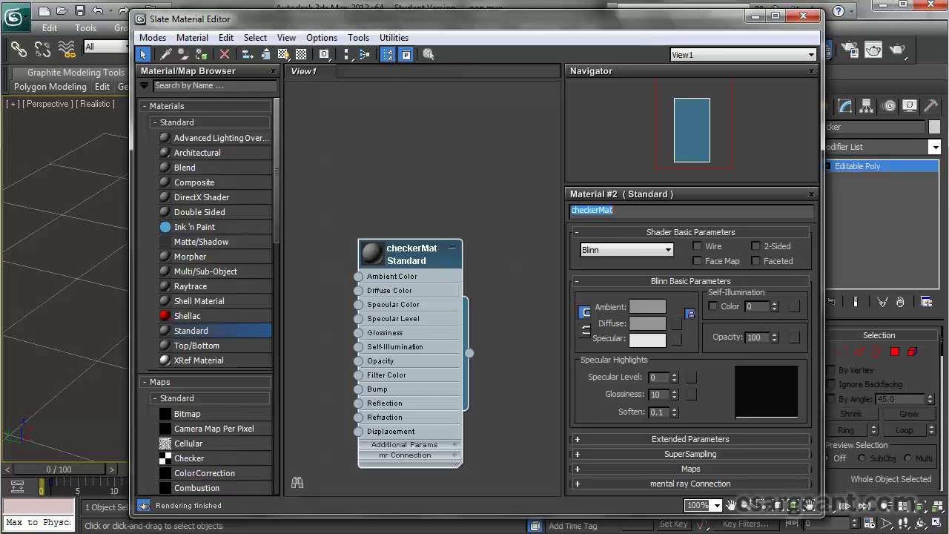
Add a Checker map beside checkerMat and connect it to the material's Diffuse Color
left_click_drag(404, 252, 464, 193)
left_click_drag(171, 460, 354, 273)
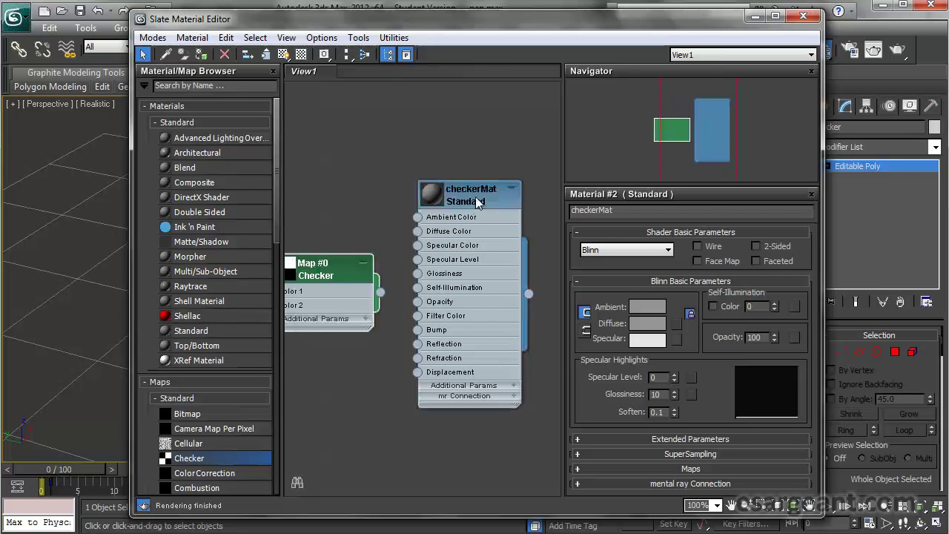
left_click_drag(475, 204, 505, 264)
left_click_drag(364, 264, 447, 298)
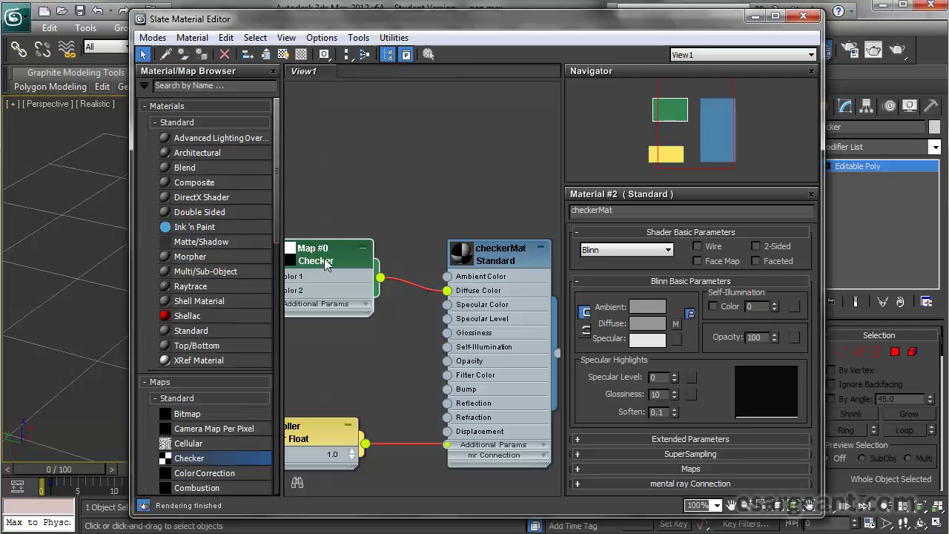
Set the Checker map's U and V tiling to 15
left_click_drag(325, 263, 354, 248)
double_click(359, 254)
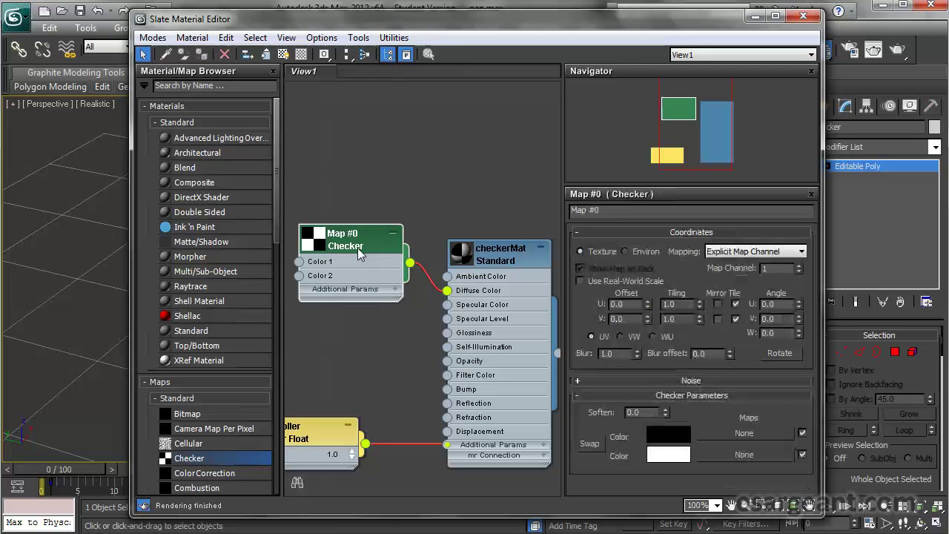
left_click(671, 304)
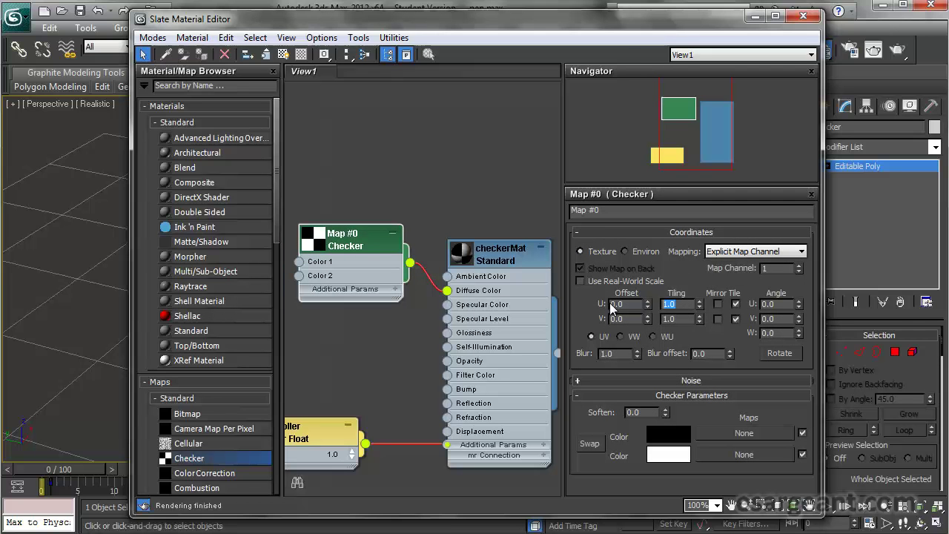
type("15")
key("Tab")
type("15")
key("Return")
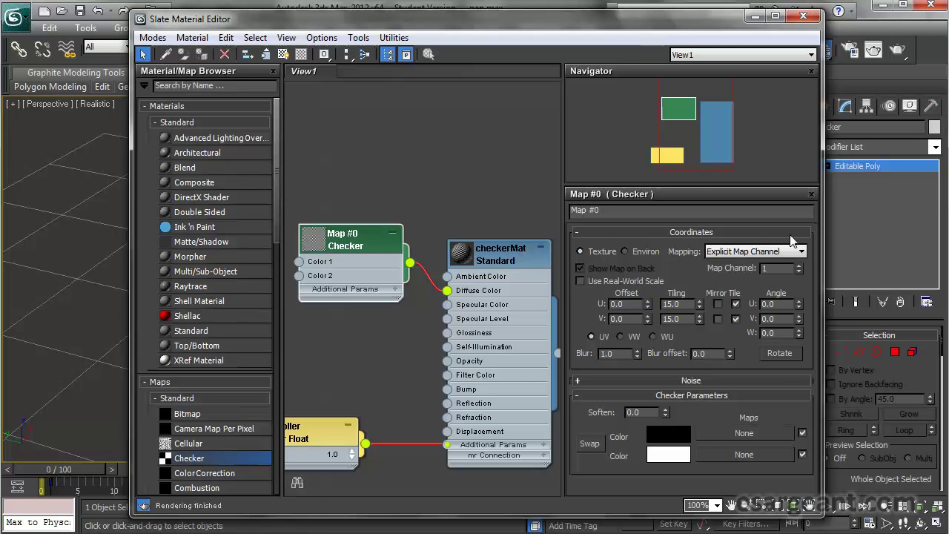
Assign checkerMat to the selected clicker and close the Slate Material Editor
left_click_drag(519, 27, 437, 364)
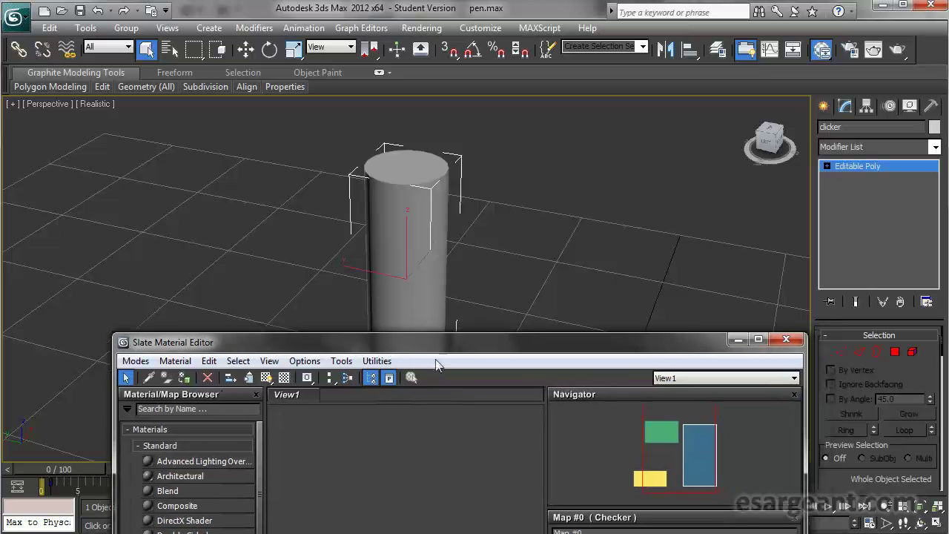
left_click(183, 379)
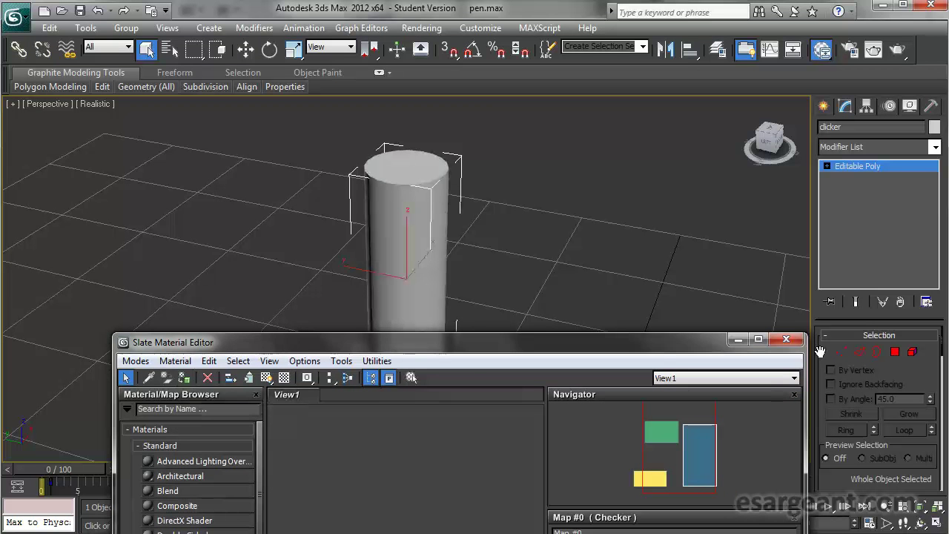
left_click(786, 338)
Set the Perspective viewport to display shaded materials with maps
mouse_move(146, 87)
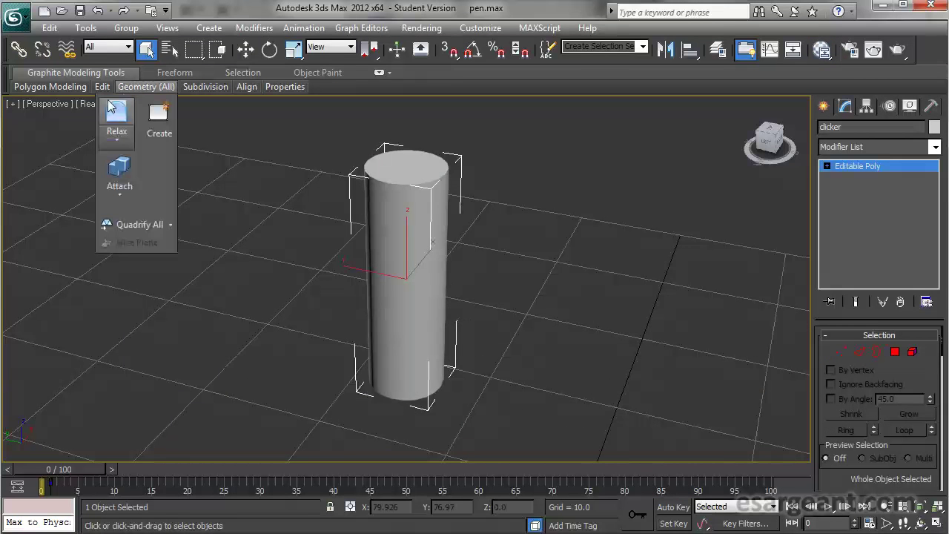
left_click(109, 107)
left_click(88, 104)
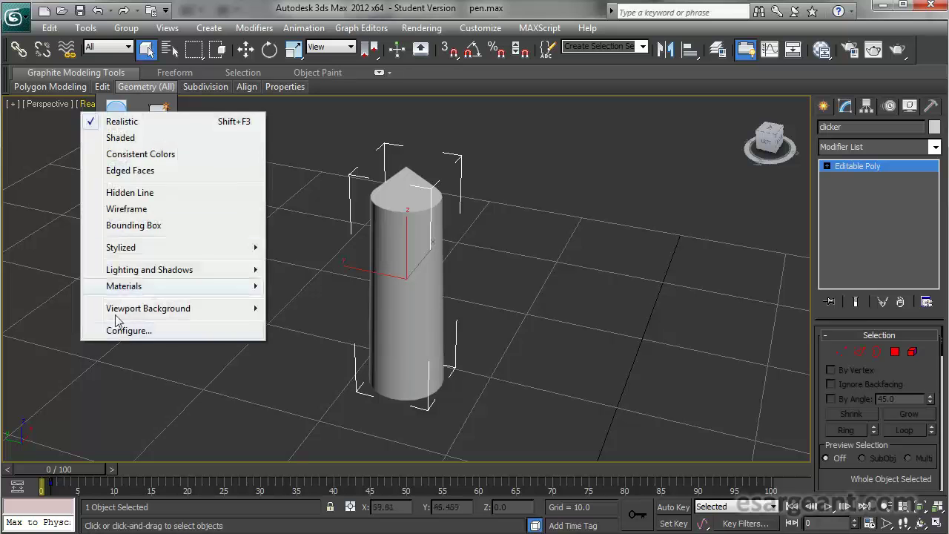
mouse_move(162, 291)
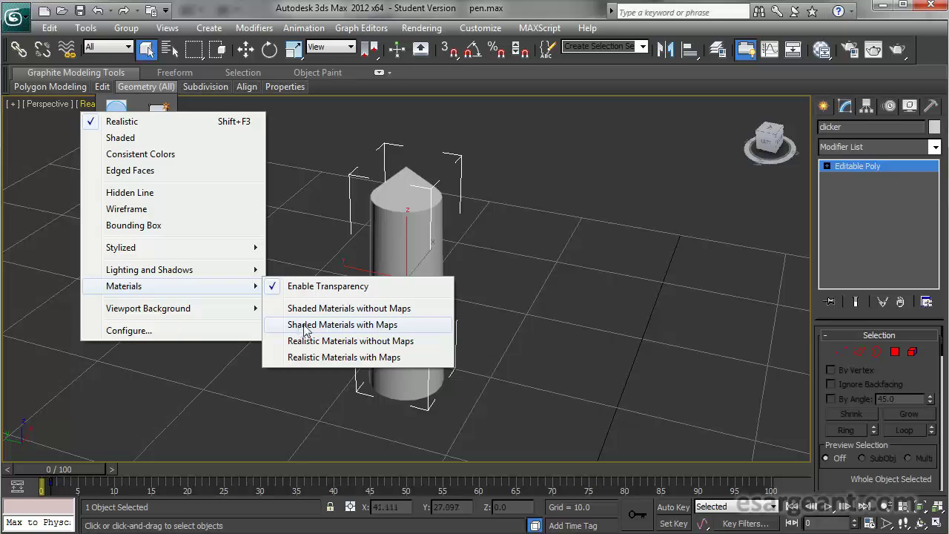
left_click(341, 327)
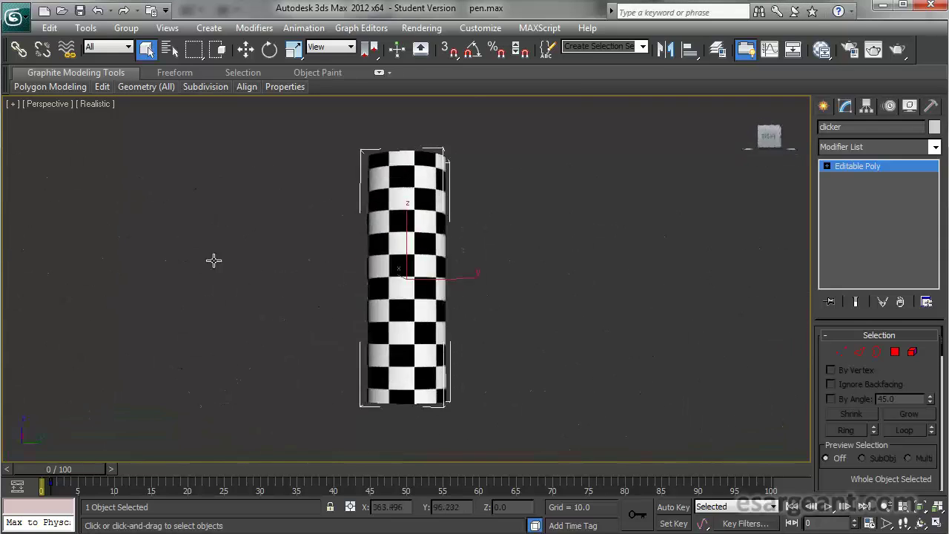
Examine the checker pattern around the clicker's side and on its top cap for stretching and uneven square sizes
middle_click_drag(213, 260, 302, 269, "alt")
middle_click_drag(395, 288, 349, 289, "alt")
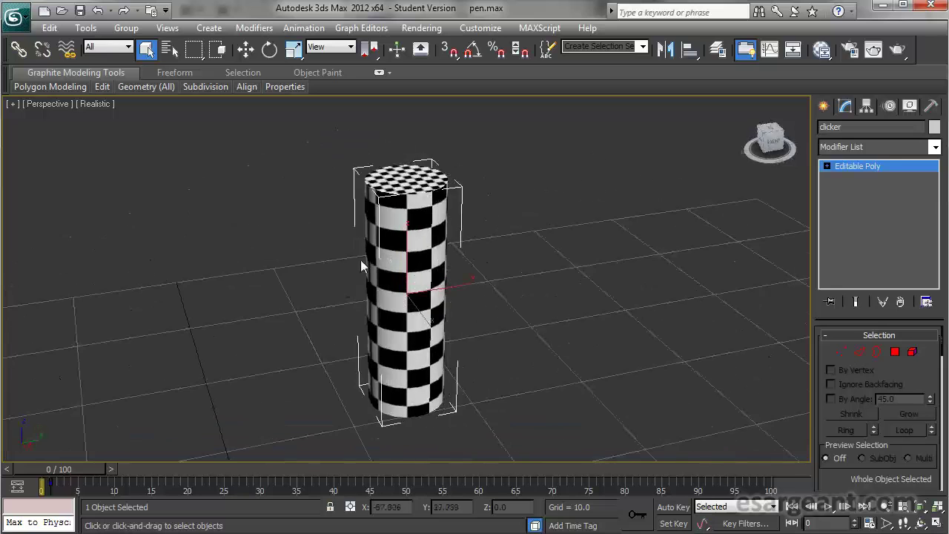
middle_click_drag(407, 252, 341, 262, "alt")
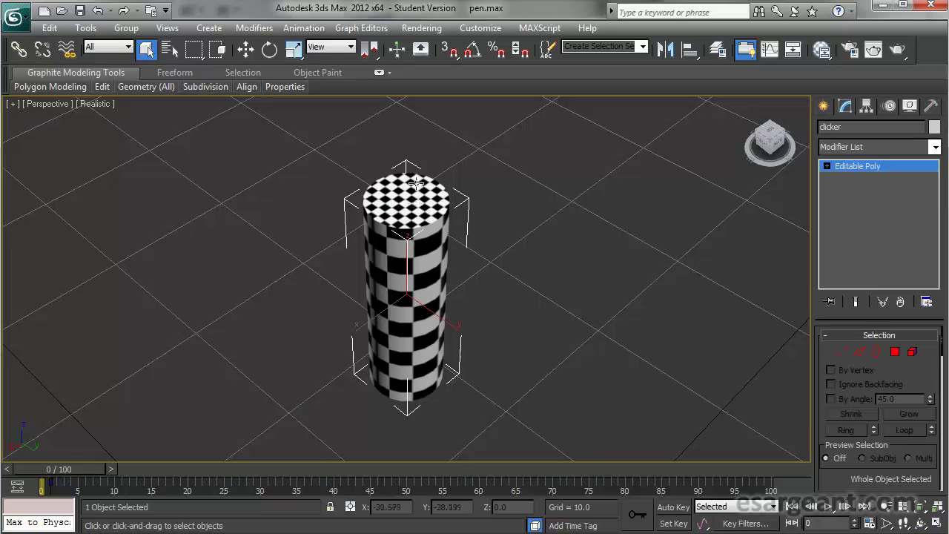
middle_click_drag(400, 234, 419, 206, "alt")
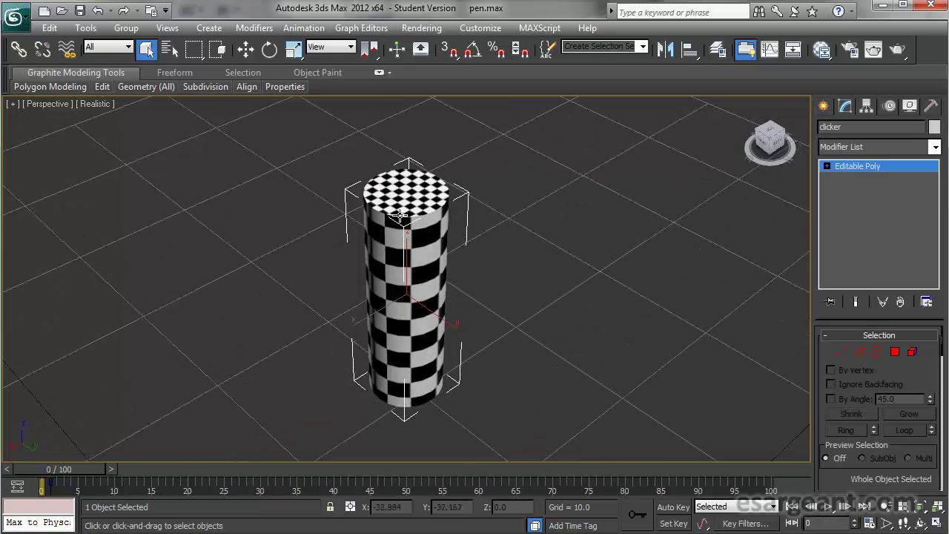
middle_click_drag(388, 236, 309, 215, "alt")
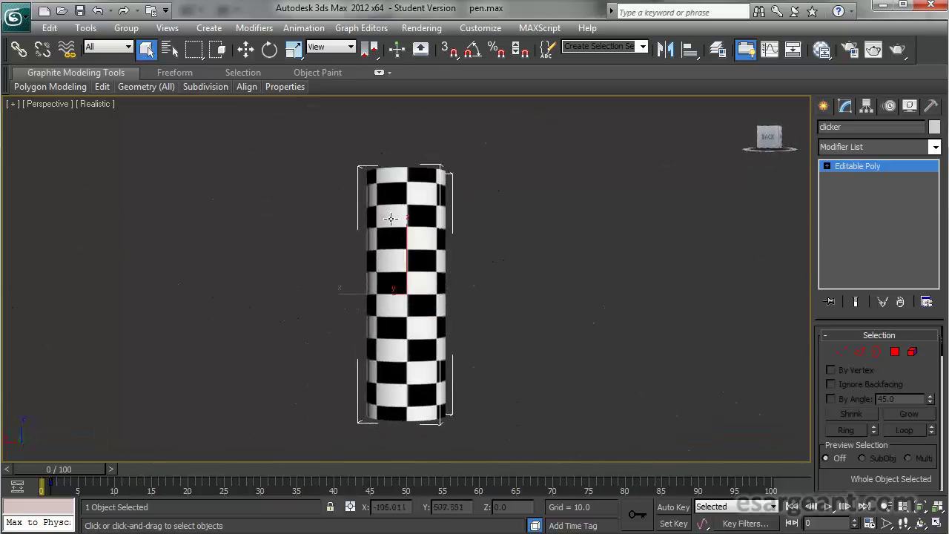
middle_click_drag(369, 235, 394, 227, "alt")
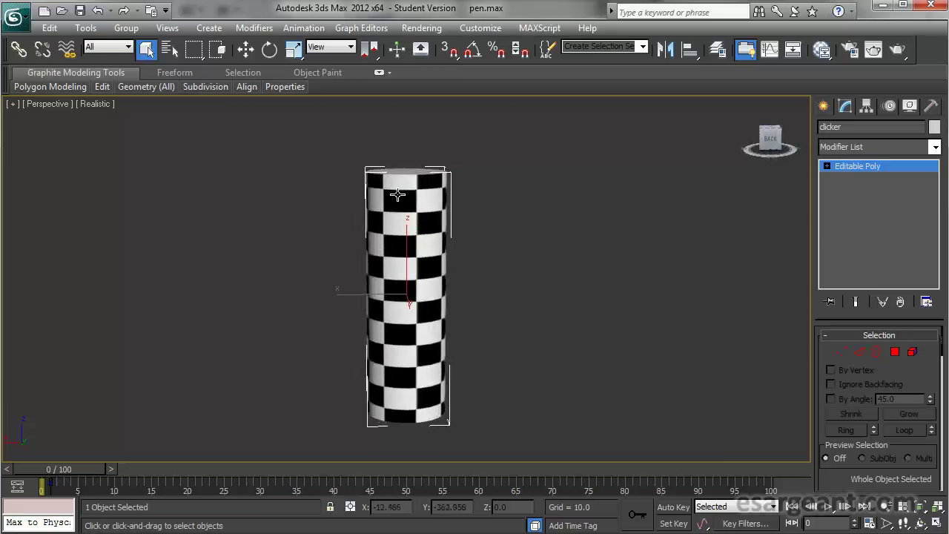
middle_click_drag(371, 230, 424, 195, "alt")
middle_click_drag(382, 219, 386, 253, "alt")
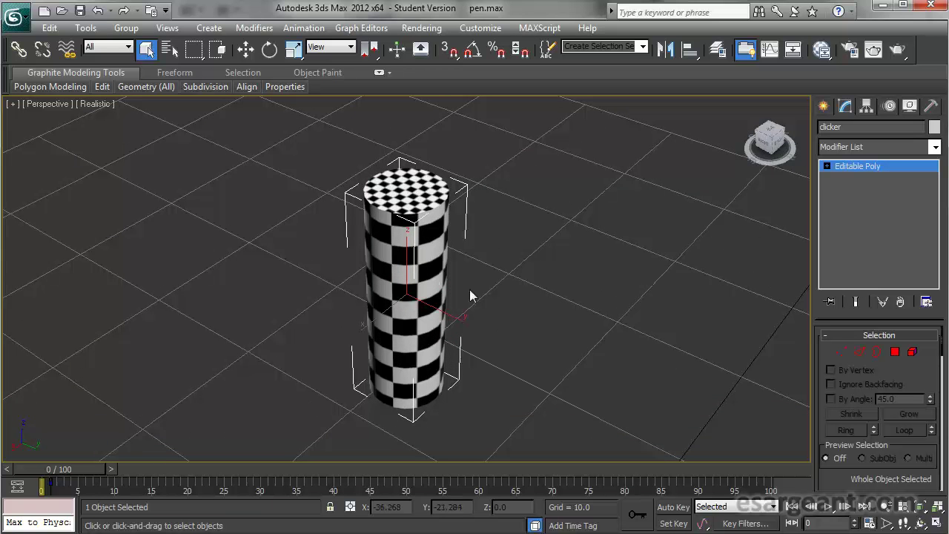
middle_click_drag(438, 270, 436, 284, "alt")
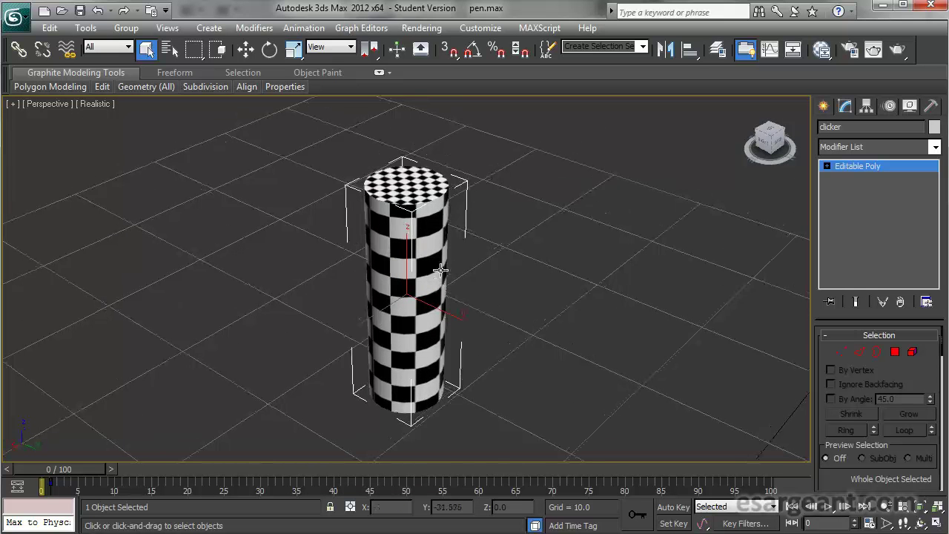
Add a UVW Map modifier to the clicker and set its mapping to Cylindrical
left_click(935, 147)
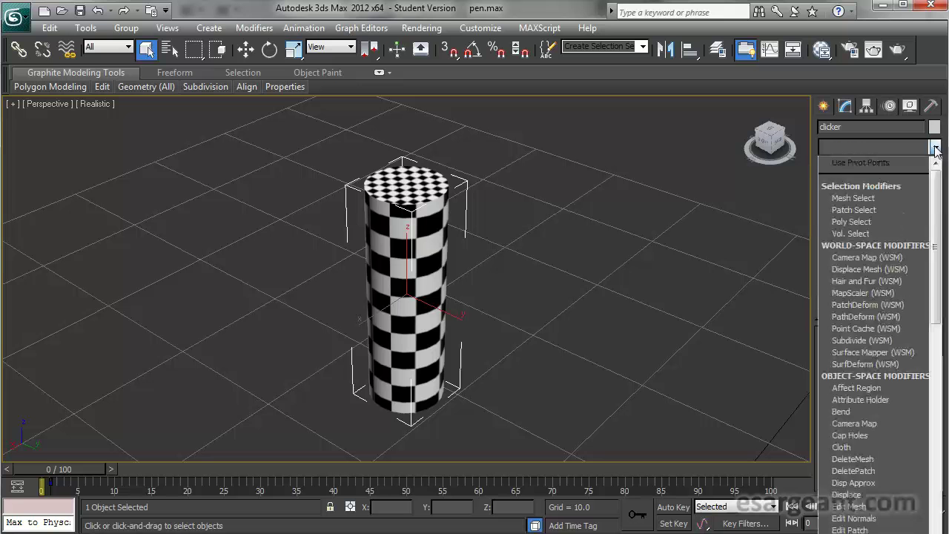
scroll(868, 304, "down", 20)
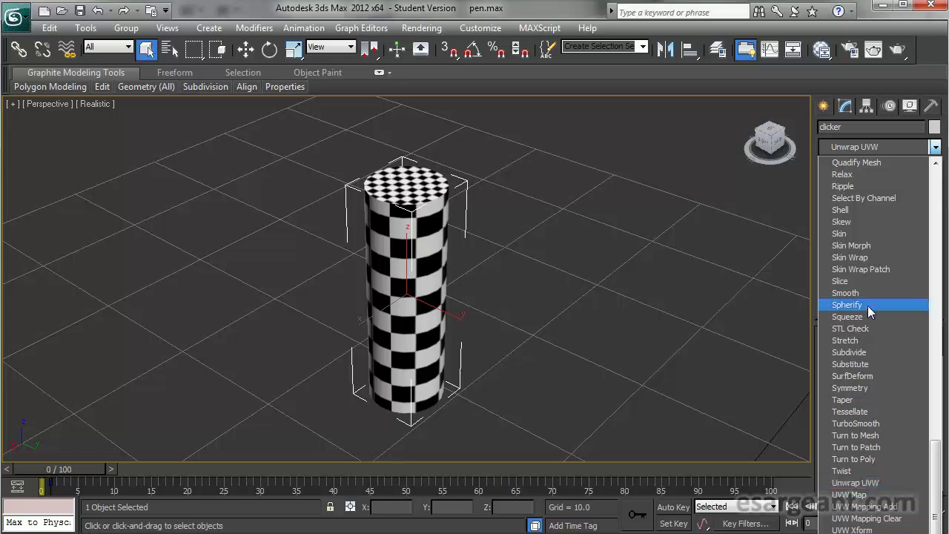
left_click(864, 495)
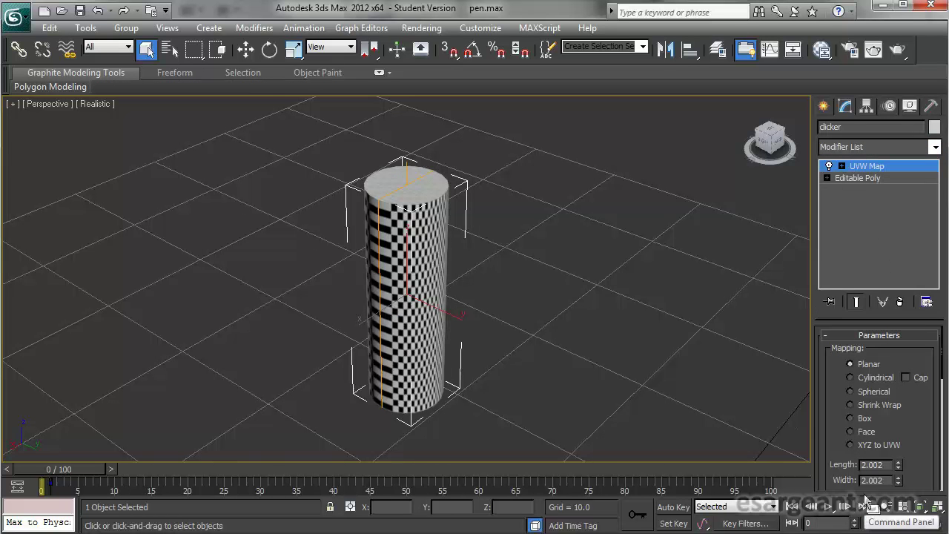
left_click(871, 378)
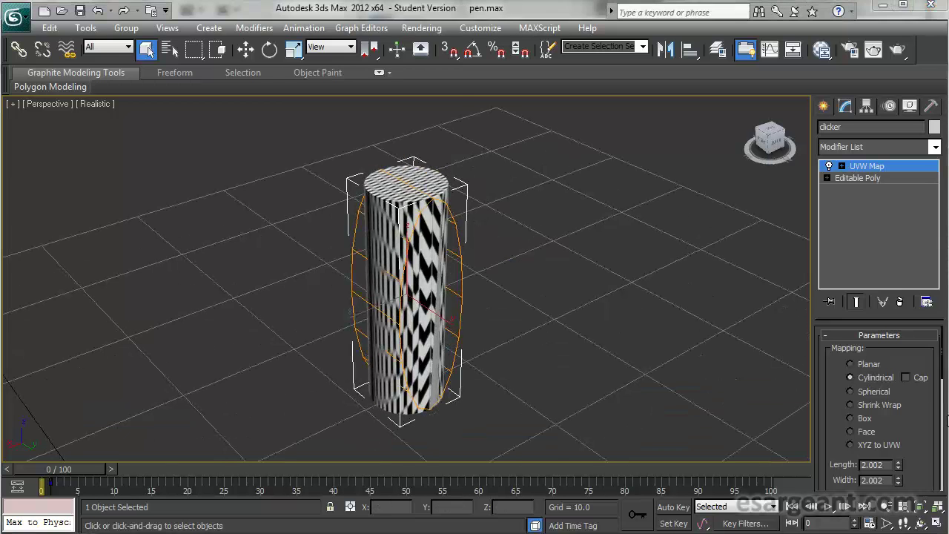
middle_click_drag(519, 343, 519, 308, "alt")
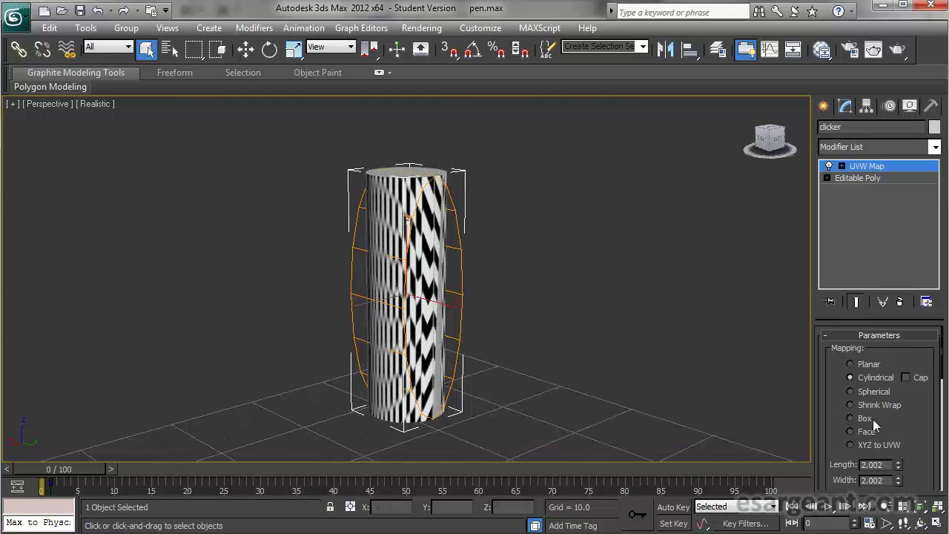
Try the clicker's cylindrical mapping with its alignment axis set to Y and to X, checking the checker pattern from several sides
left_click_drag(925, 431, 909, 196)
middle_click_drag(745, 241, 597, 271, "alt")
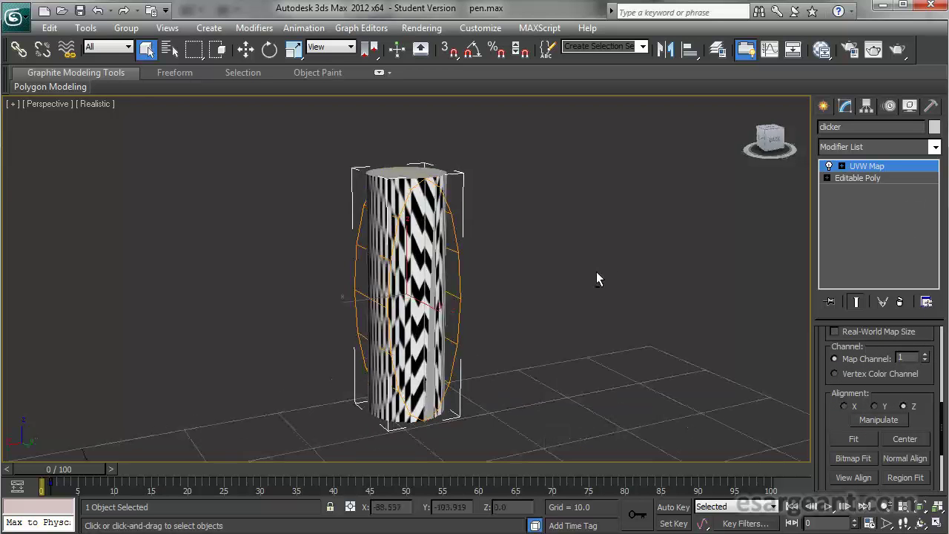
left_click(874, 406)
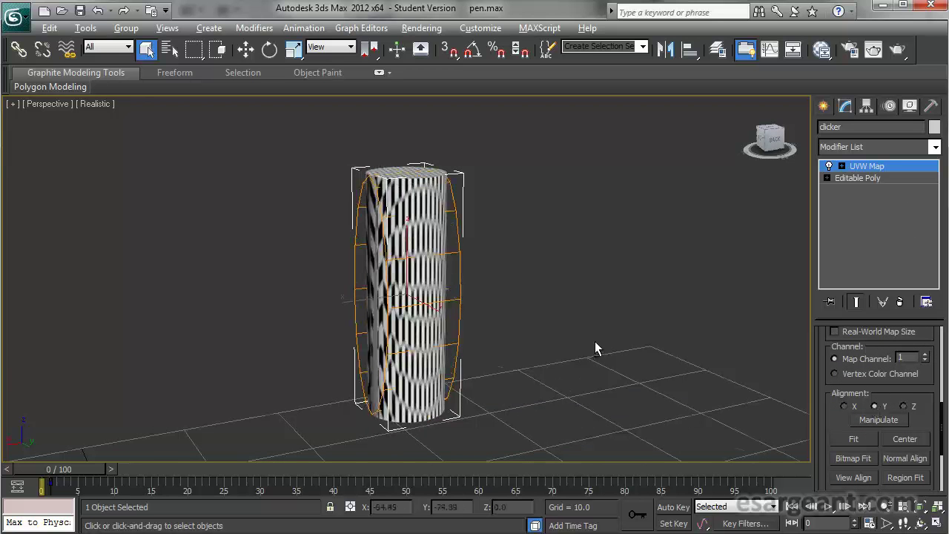
middle_click_drag(595, 341, 703, 359, "alt")
left_click(844, 407)
middle_click_drag(586, 328, 514, 369, "alt")
middle_click_drag(318, 280, 464, 240, "alt")
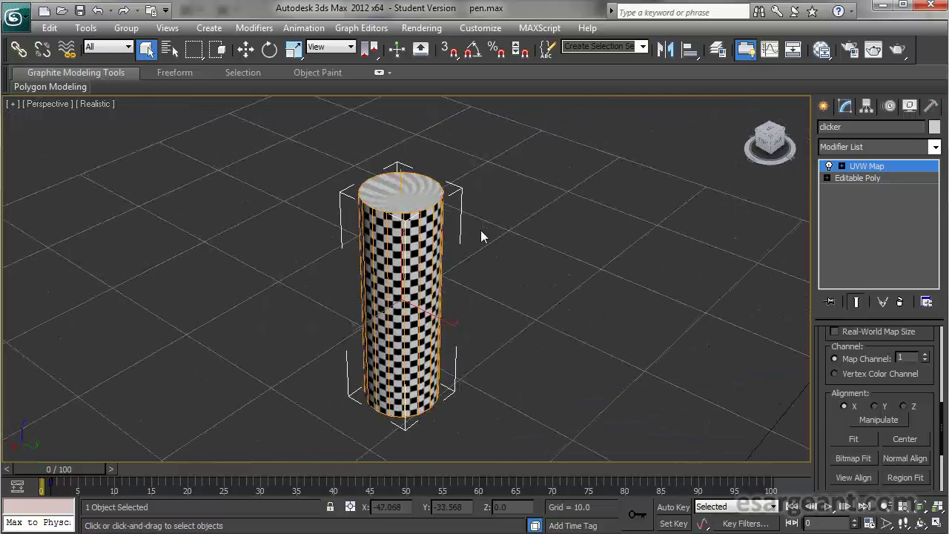
Select the polygons of the clicker's top cap at the Editable Poly level and leave polygon selection mode
left_click(858, 179)
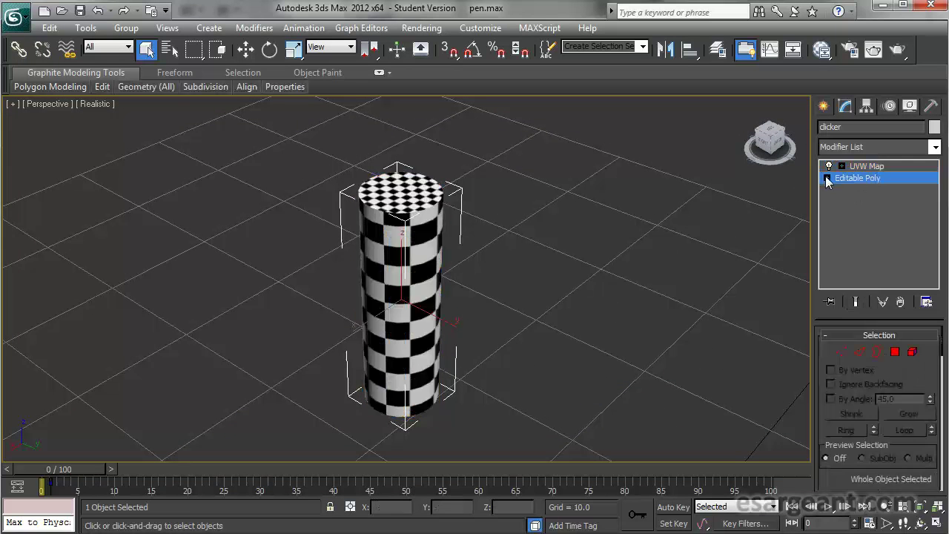
left_click(827, 178)
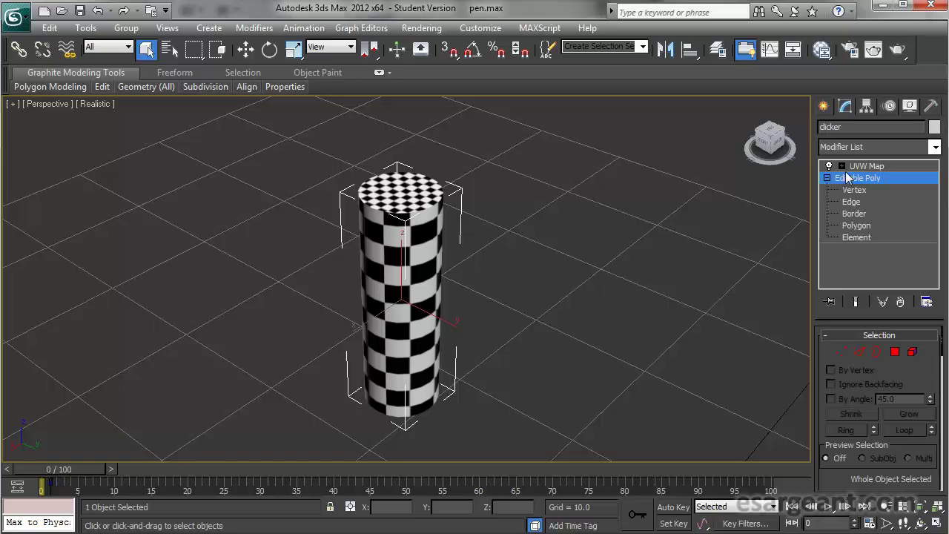
left_click(857, 226)
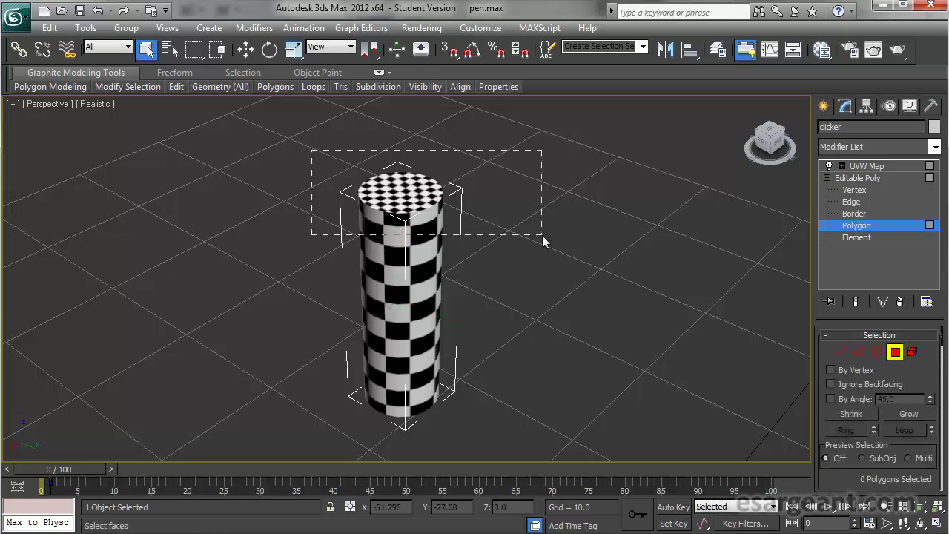
left_click_drag(531, 236, 553, 356)
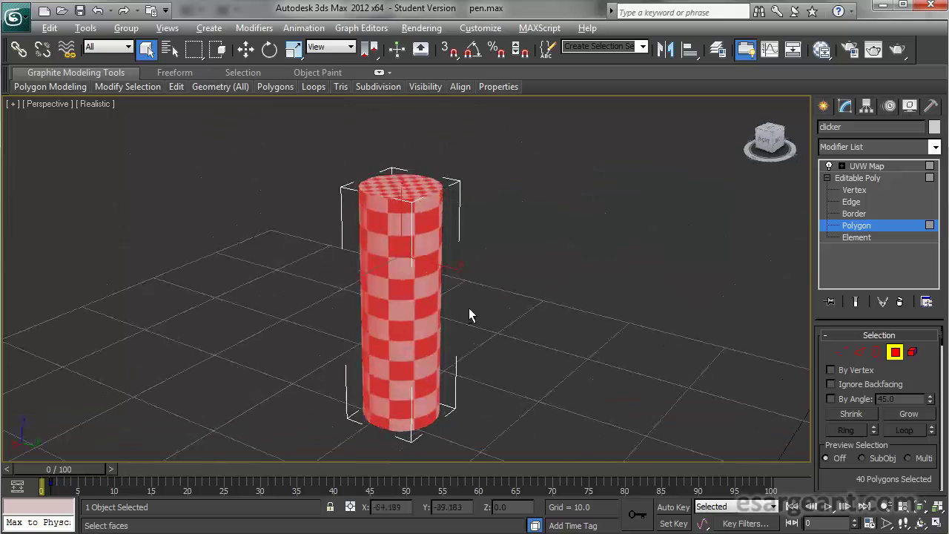
middle_click_drag(536, 335, 466, 338, "alt")
key("ctrl+z")
middle_click_drag(286, 277, 335, 249, "alt")
middle_click_drag(303, 159, 401, 214, "alt")
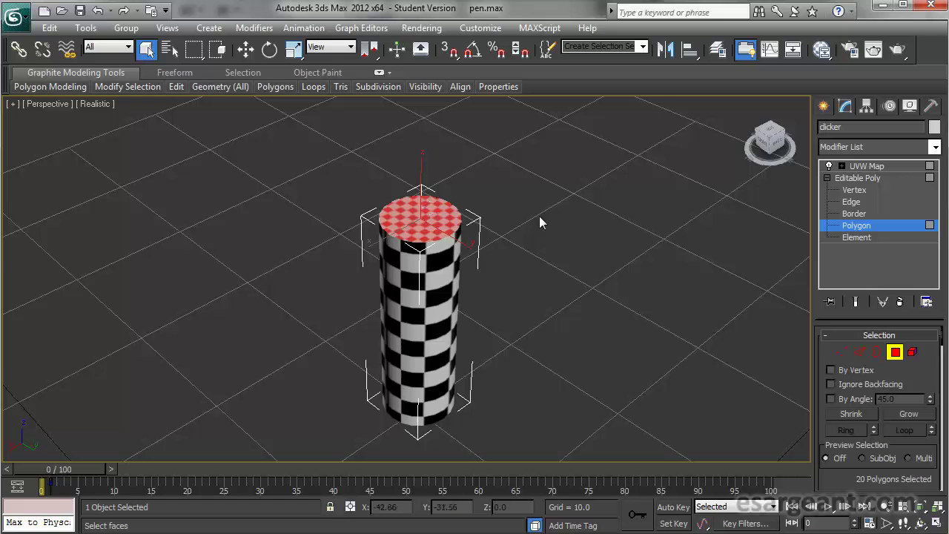
left_click(827, 178)
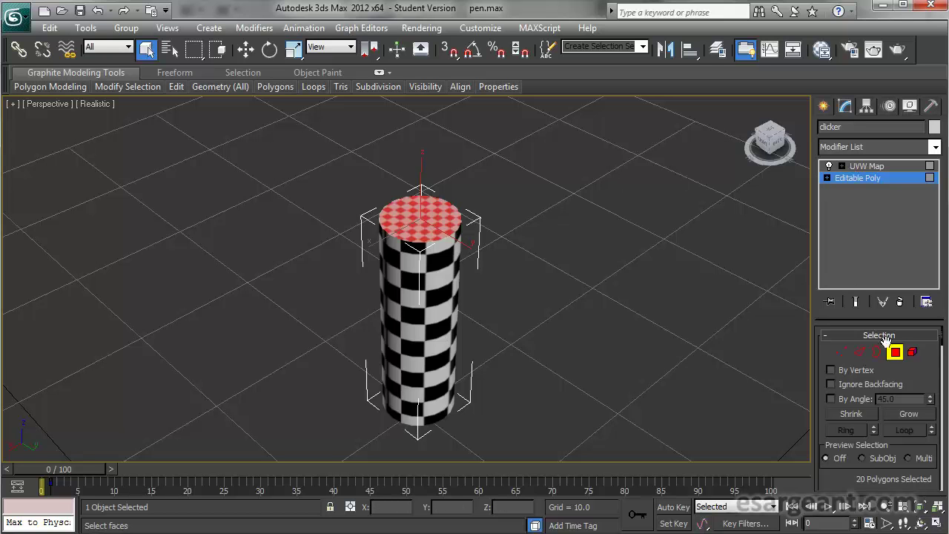
left_click(893, 352)
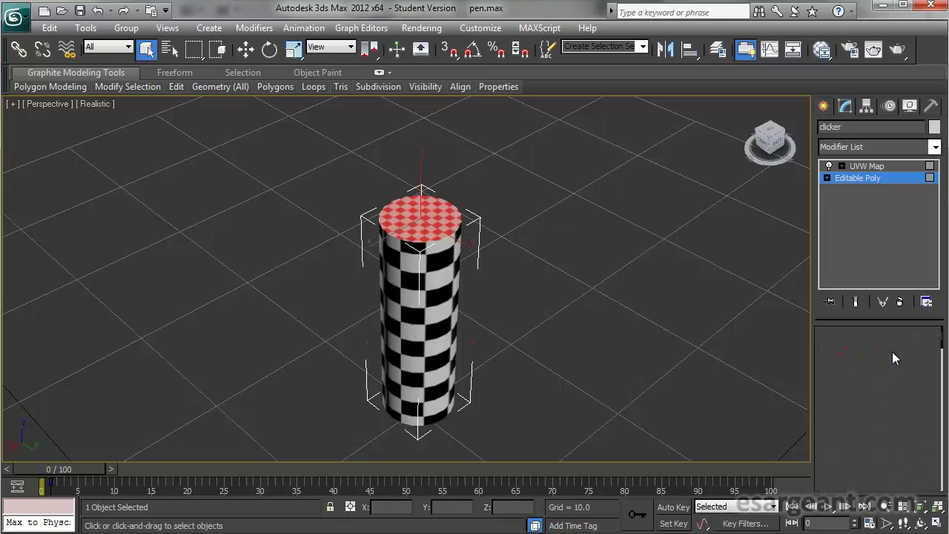
Remove the UVW Map modifier from the clicker's modifier stack
left_click(866, 166)
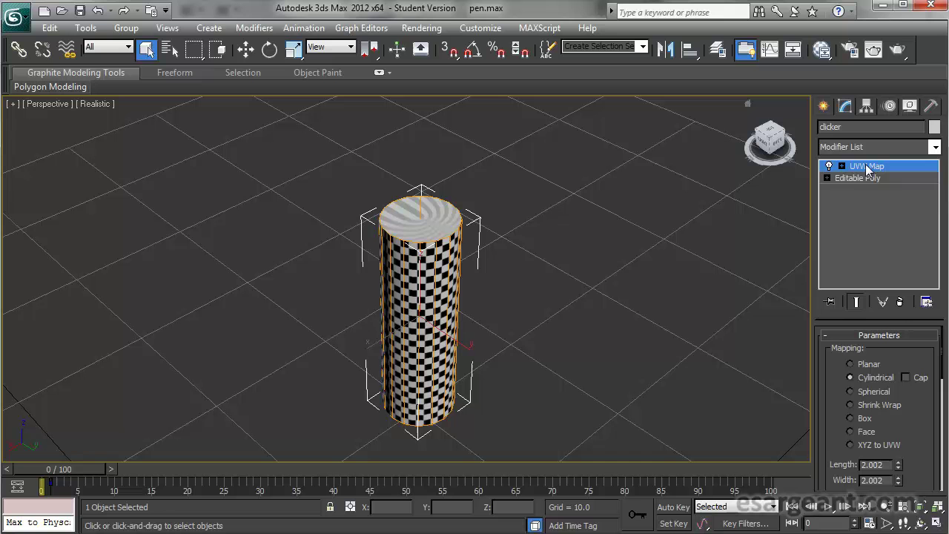
left_click(901, 302)
middle_click_drag(475, 223, 451, 196, "alt")
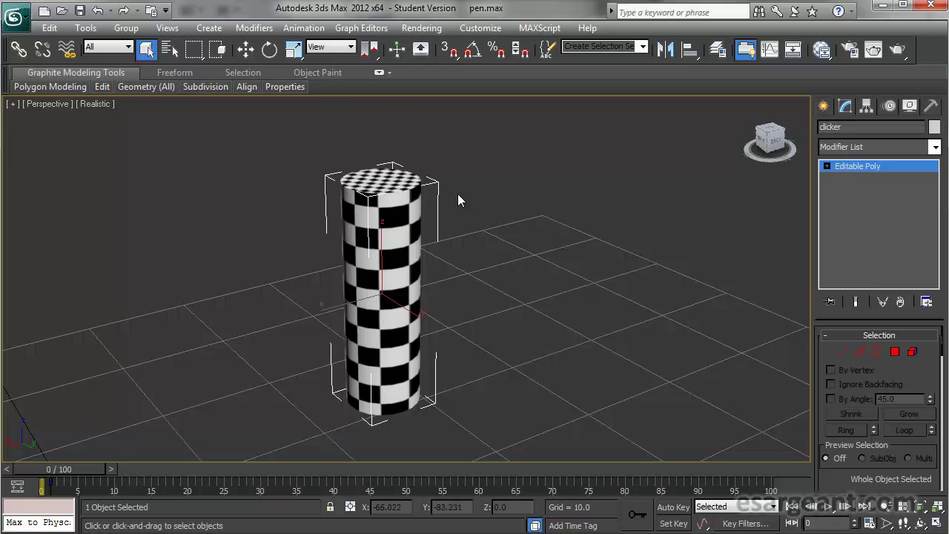
Add a Mesh Select modifier to the clicker above its Editable Poly
left_click(935, 147)
key("s")
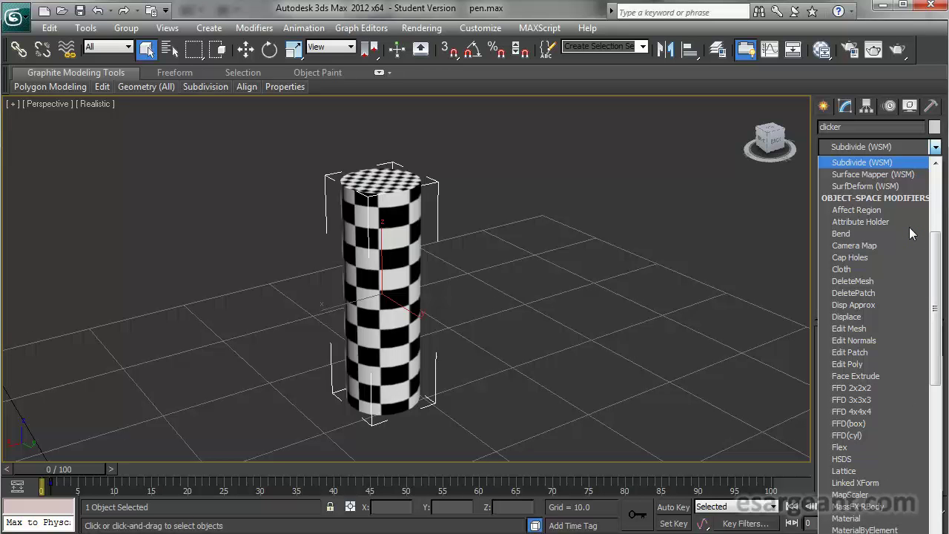
key("s")
key("s")
key("s")
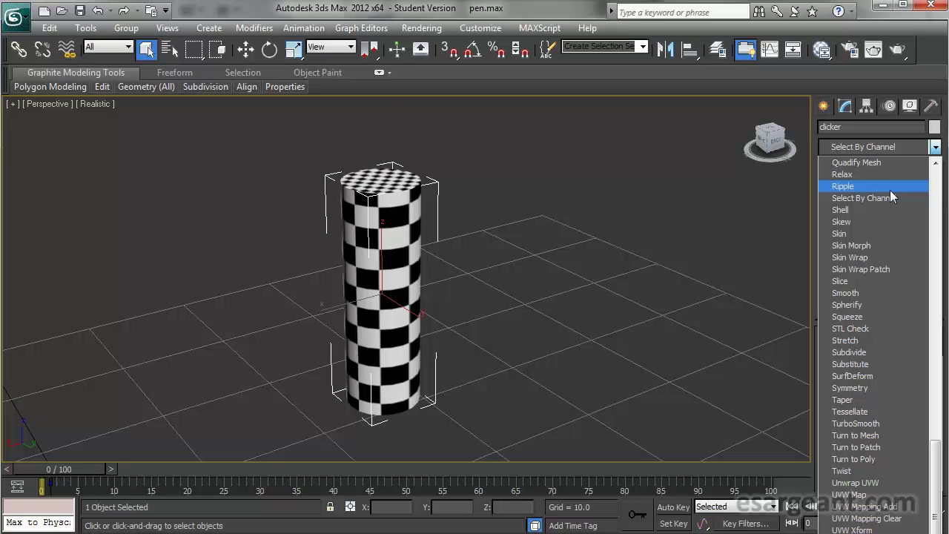
key("s")
key("s")
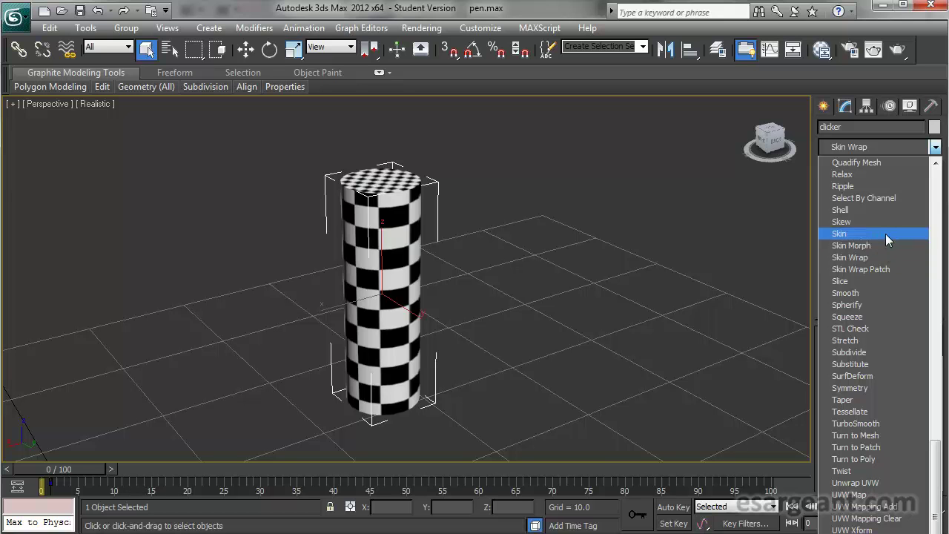
key("m")
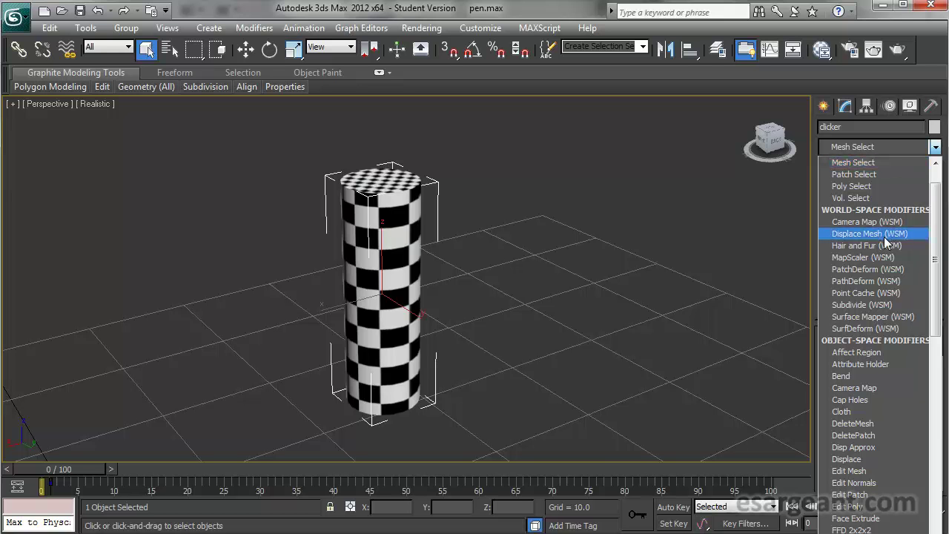
left_click(860, 163)
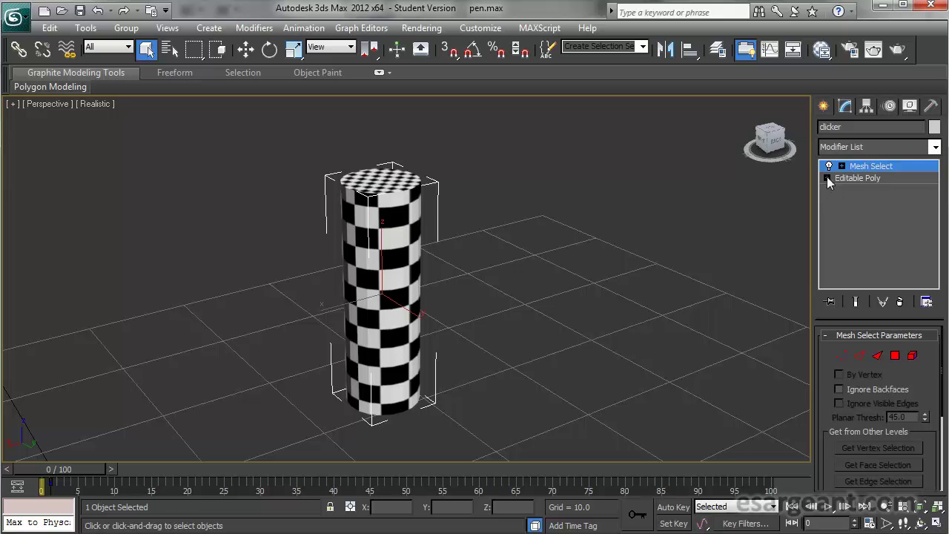
Select the side polygons of the clicker cylinder in the Mesh Select modifier, leaving the top cap unselected
middle_click_drag(486, 258, 533, 261, "alt")
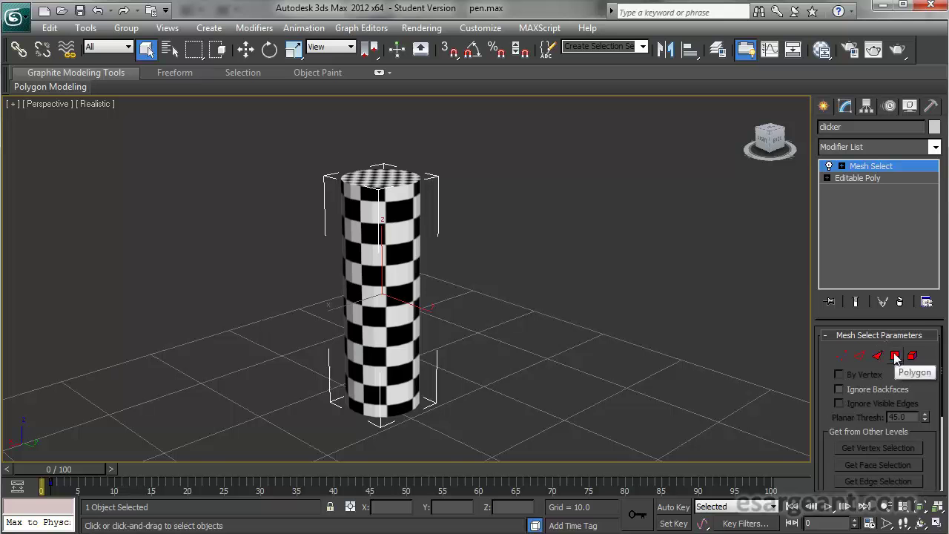
left_click(896, 355)
middle_click_drag(463, 276, 435, 273, "alt")
left_click_drag(312, 288, 279, 243)
middle_click_drag(280, 242, 445, 254, "alt")
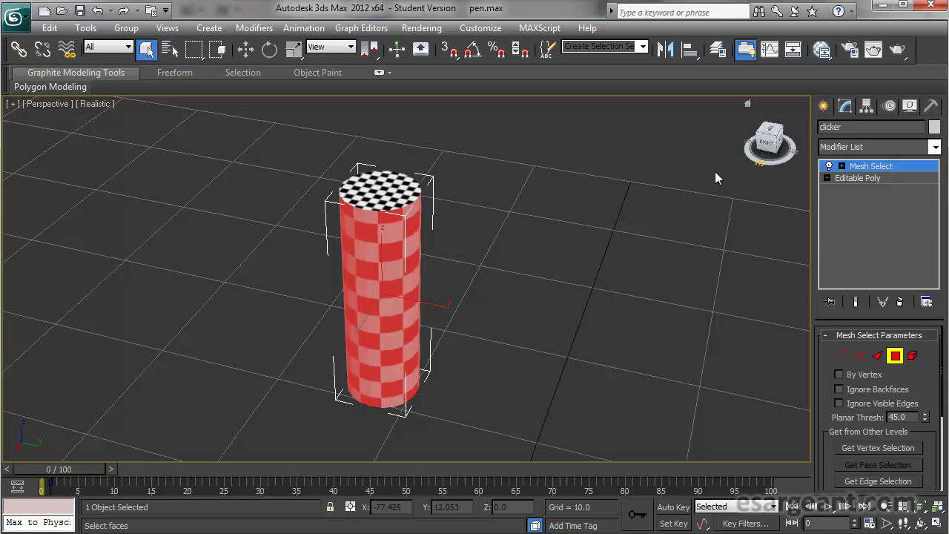
Apply a UVW Map modifier to the selected side polygons of the clicker
left_click(936, 149)
key("u")
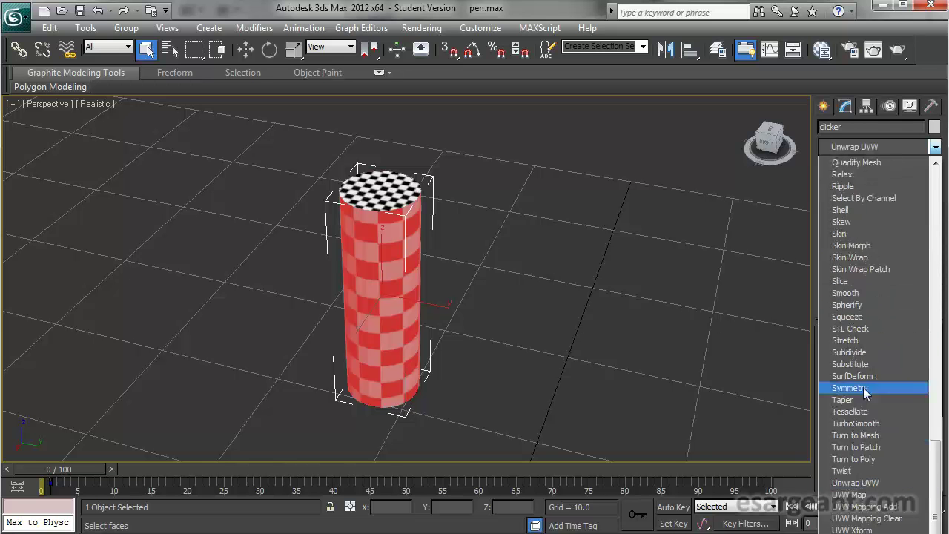
left_click(864, 495)
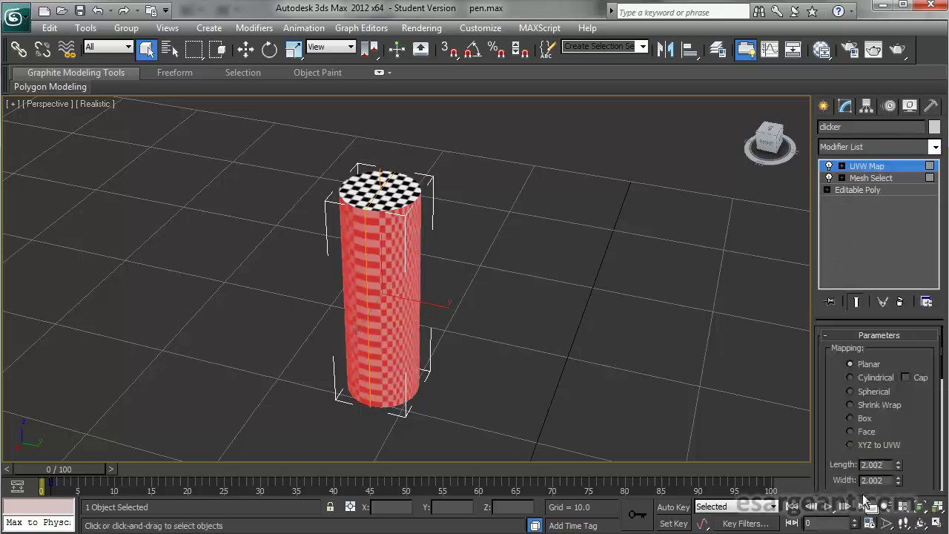
middle_click_drag(426, 187, 385, 194, "alt")
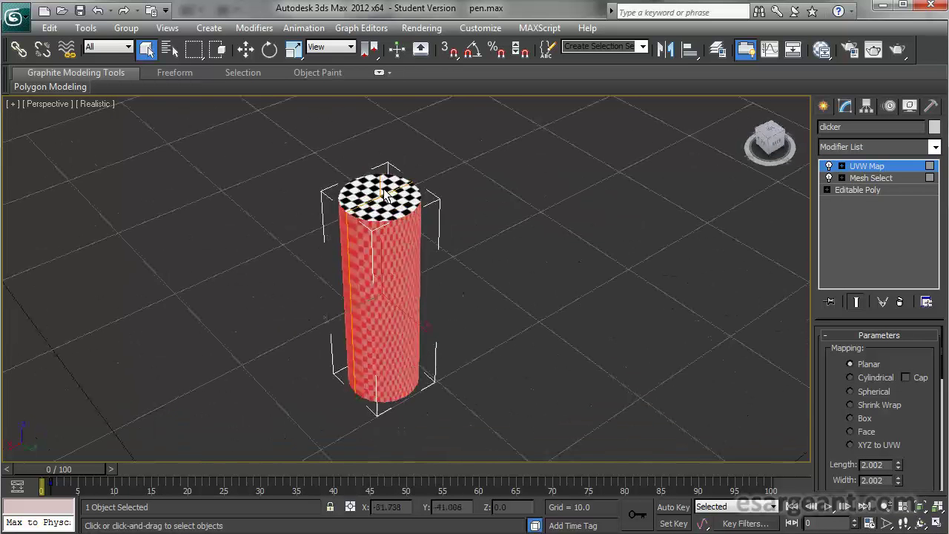
middle_click_drag(559, 188, 619, 215, "alt")
scroll(556, 225, "down", 3)
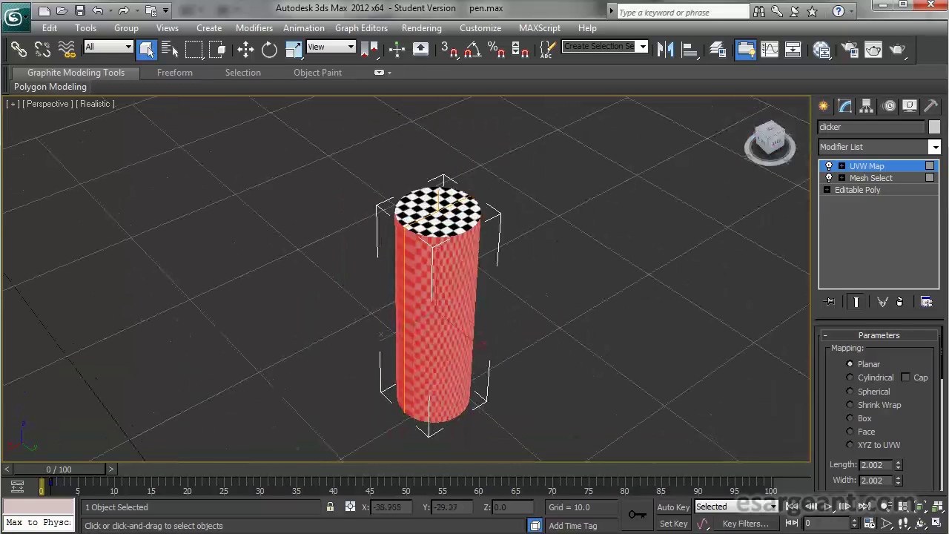
Set the UVW Map to Cylindrical mapping with its alignment on the X axis, and activate the scale tool
left_click(850, 377)
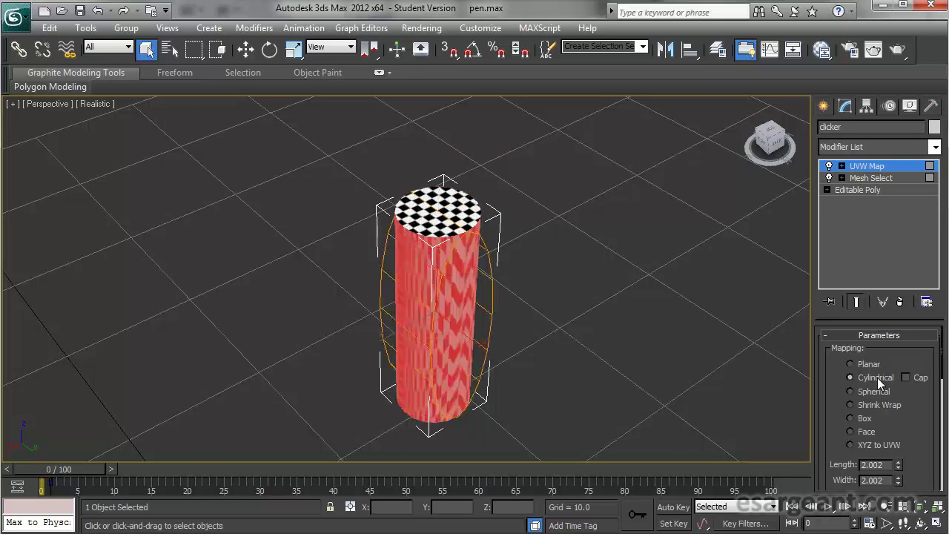
scroll(918, 424, "down", 5)
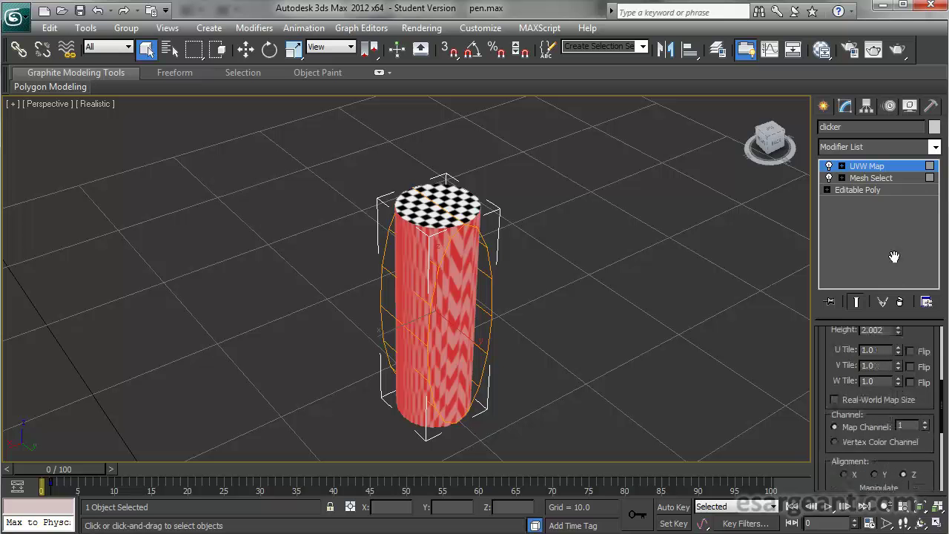
left_click(844, 475)
middle_click_drag(610, 292, 476, 215, "alt")
key("e")
key("r")
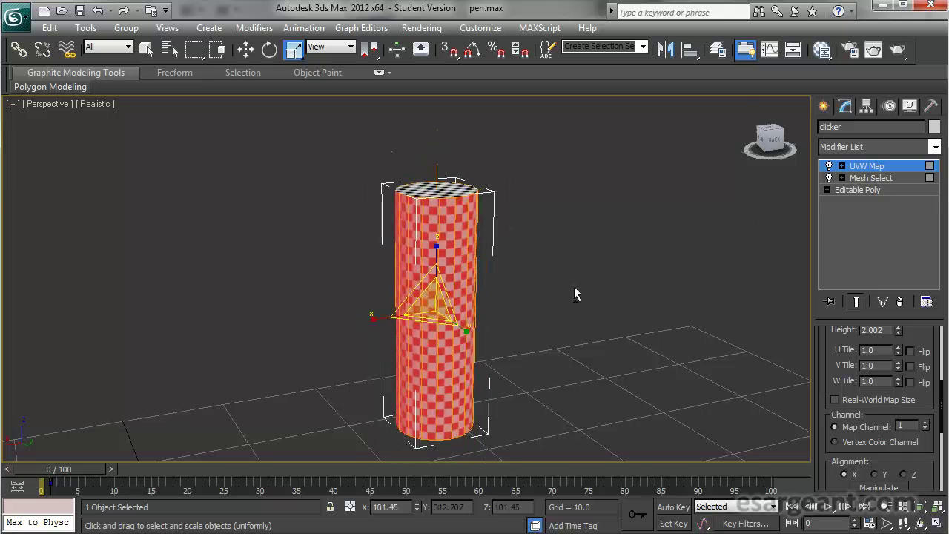
Try scaling the cylindrical mapping gizmo uniformly and along its height, undo both changes, and leave gizmo editing
left_click(841, 166)
left_click(864, 178)
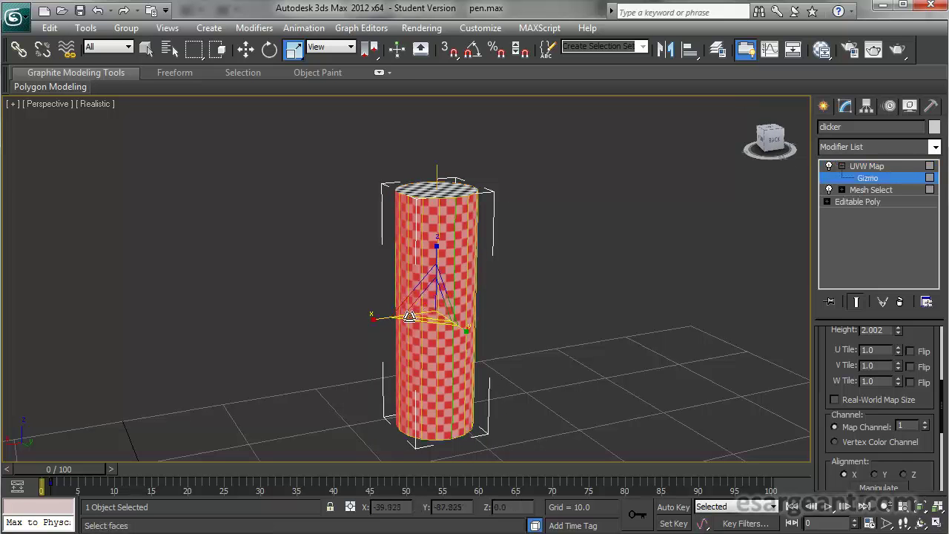
left_click_drag(435, 306, 629, 214)
scroll(455, 262, "up", 1)
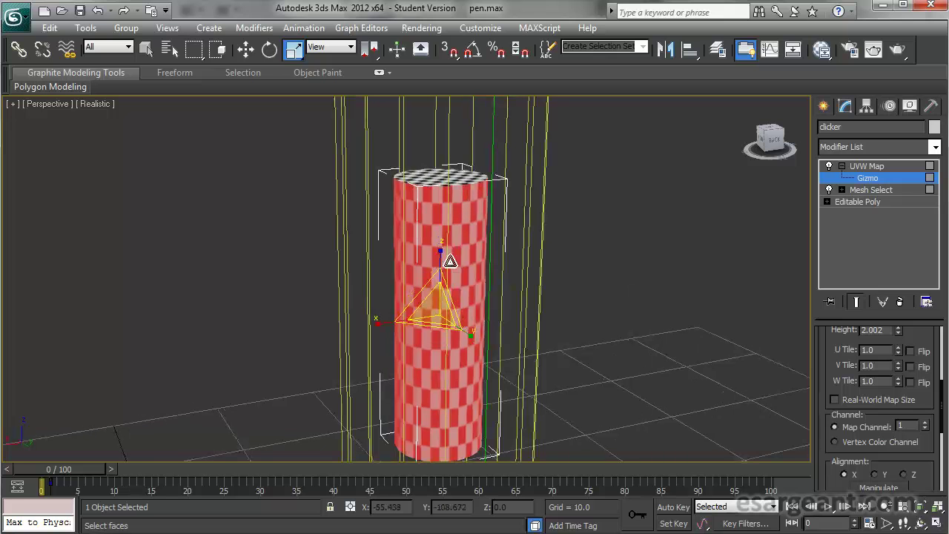
left_click_drag(440, 254, 443, 292)
key("ctrl+z")
key("ctrl+z")
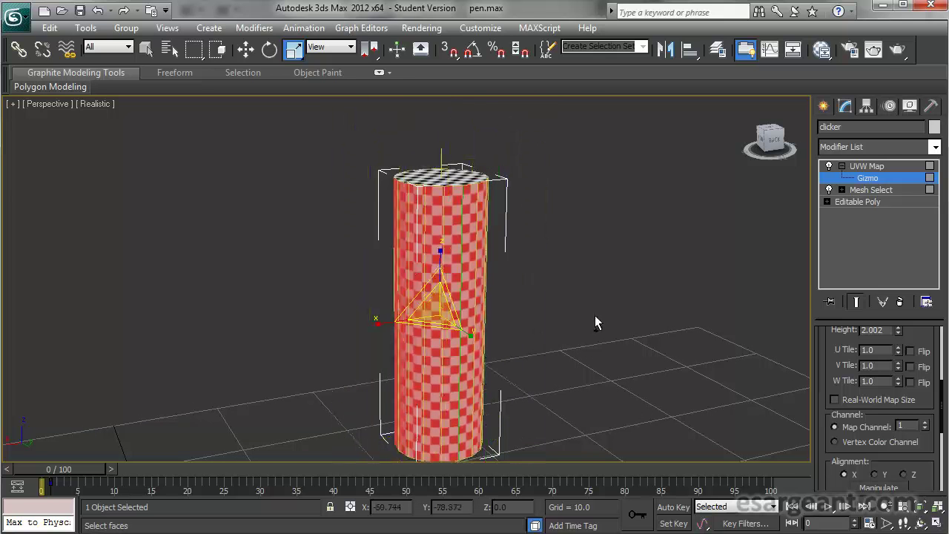
middle_click_drag(546, 339, 794, 208, "alt")
left_click(842, 166)
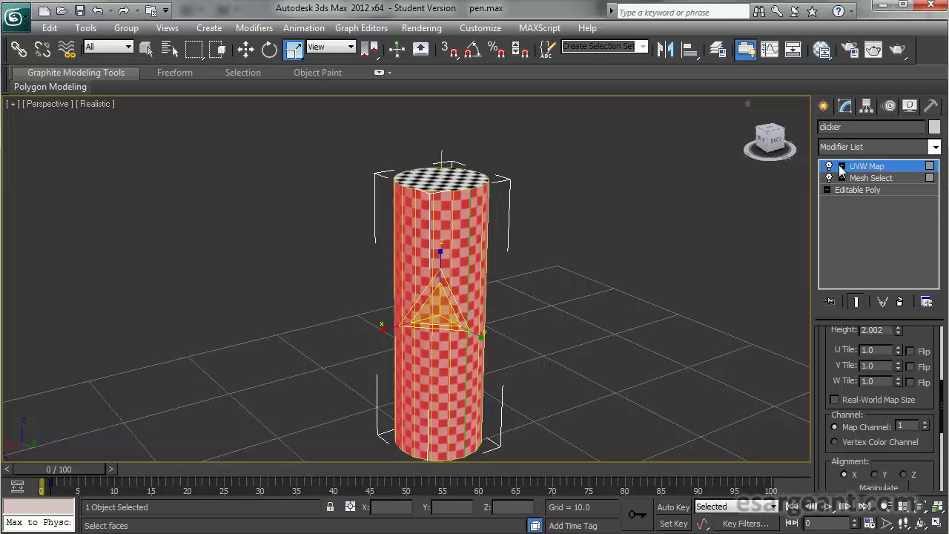
Add a second Mesh Select modifier on top of the cylindrical UVW Map
middle_click_drag(625, 337, 525, 262, "alt")
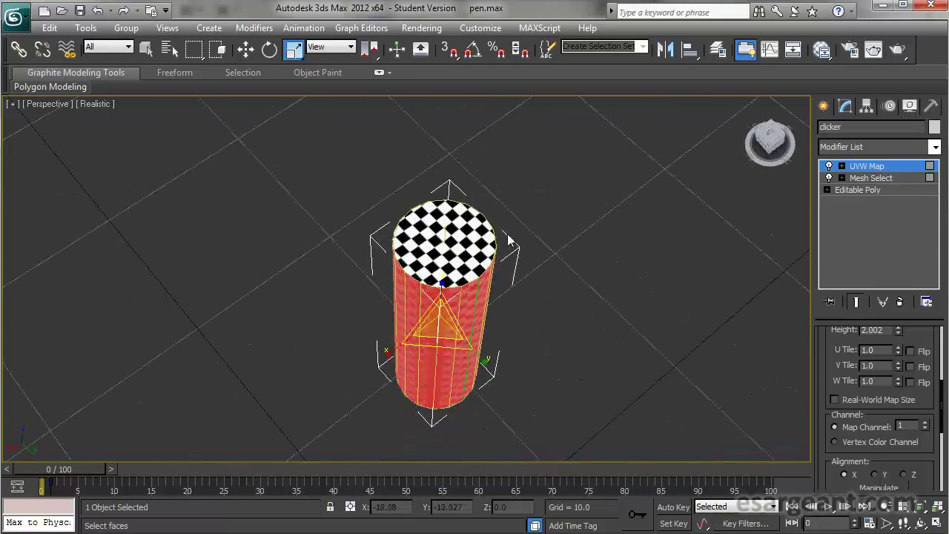
middle_click_drag(407, 258, 484, 330, "alt")
middle_click_drag(460, 222, 433, 261, "alt")
middle_click_drag(464, 299, 440, 270, "alt")
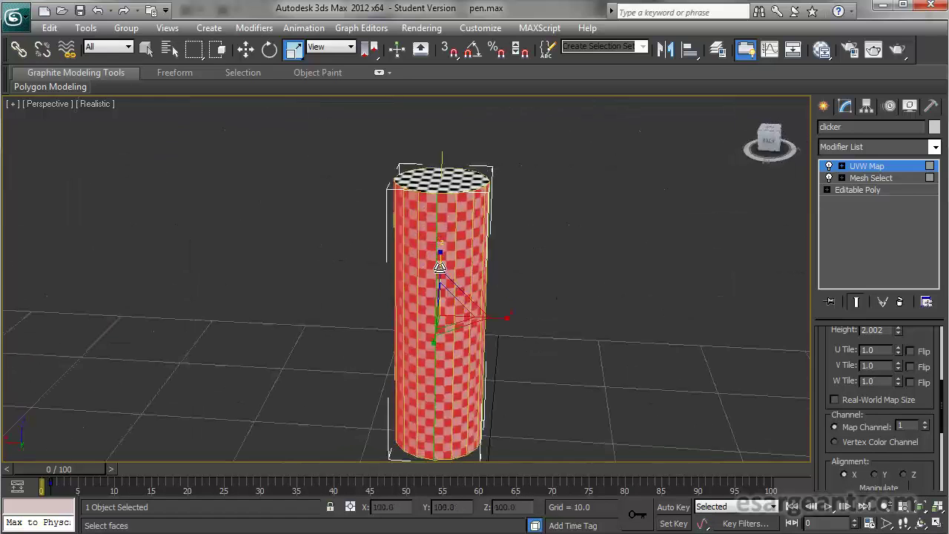
middle_click_drag(407, 223, 450, 273, "alt")
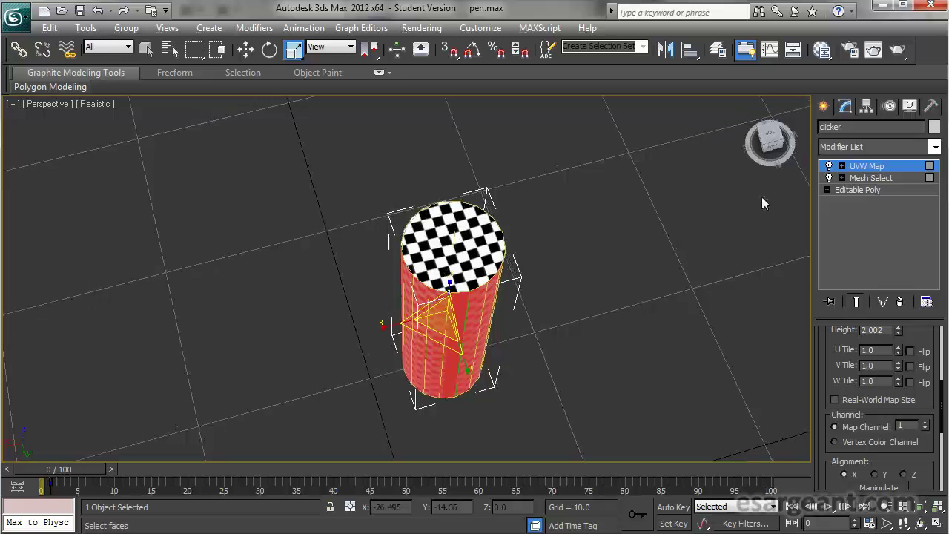
left_click(936, 146)
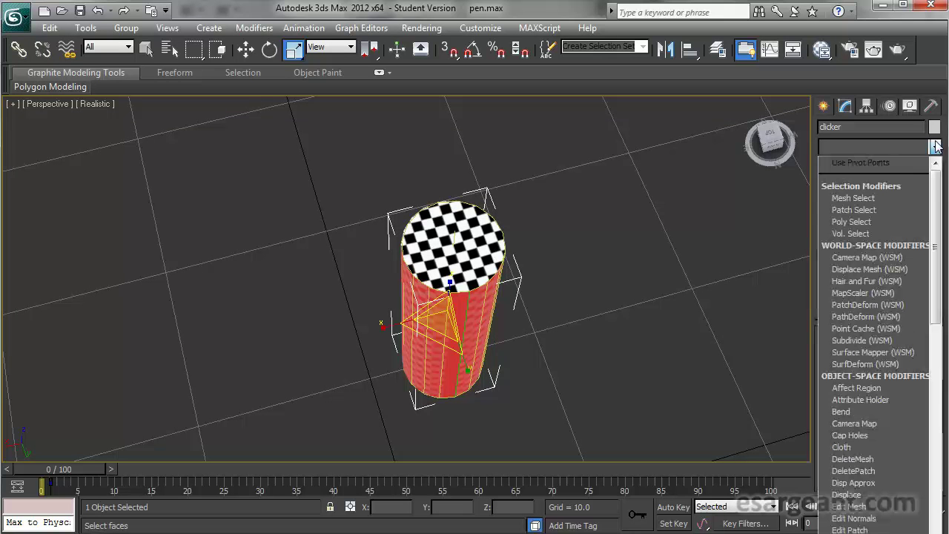
scroll(879, 235, "down", 3)
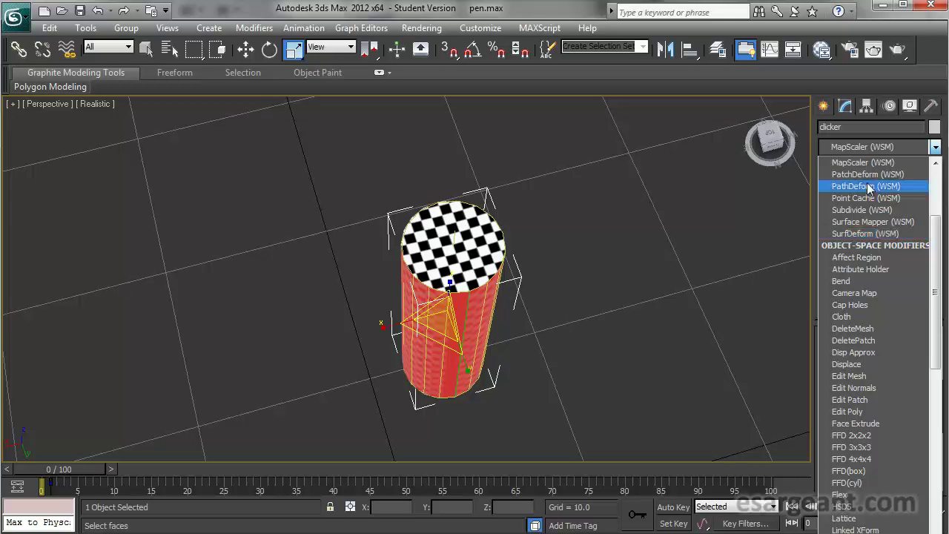
type("mat")
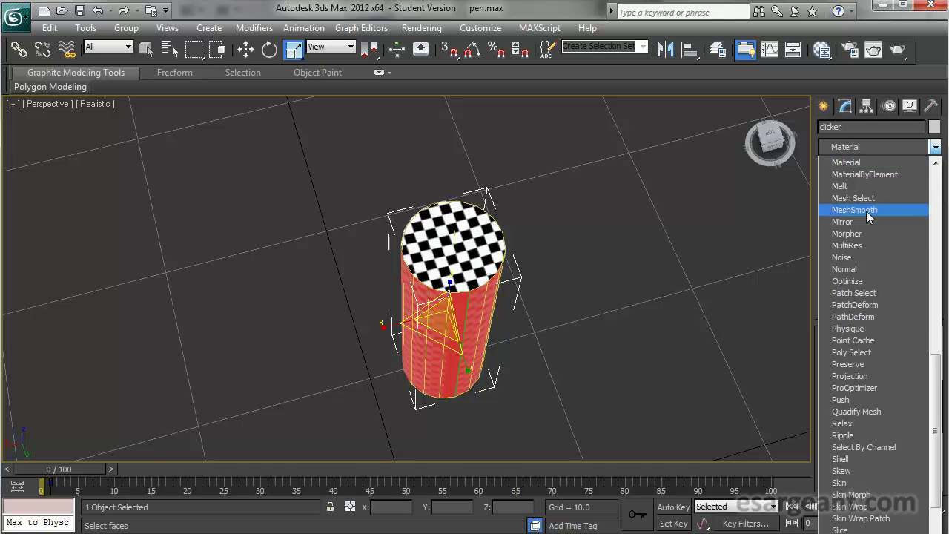
left_click(869, 198)
Select only the top cap of the cylinder at polygon level in the new Mesh Select modifier
middle_click_drag(709, 278, 768, 262, "alt")
left_click(894, 357)
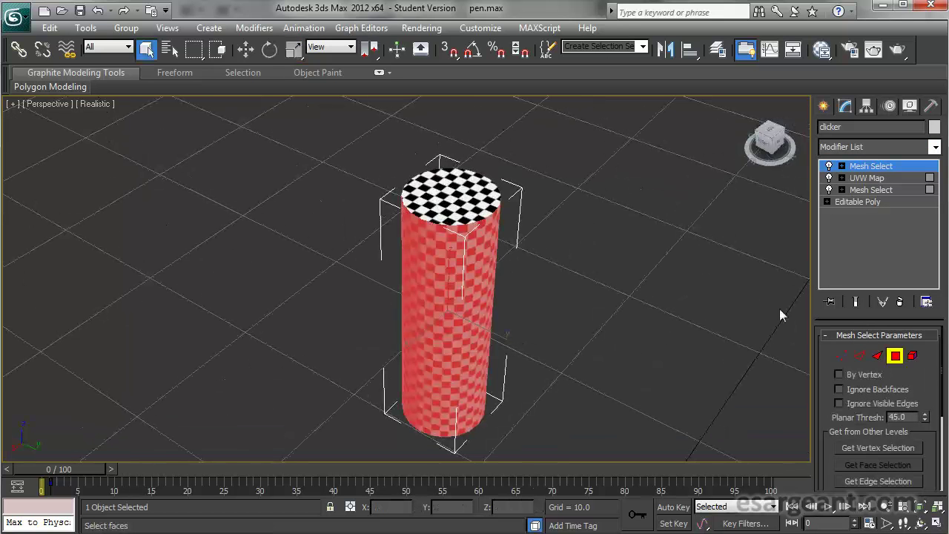
left_click_drag(367, 134, 577, 247)
left_click_drag(595, 384, 346, 299, "alt")
middle_click_drag(599, 305, 571, 312, "alt")
Apply another UVW Map modifier to the selected top cap, keeping Planar mapping
left_click(935, 147)
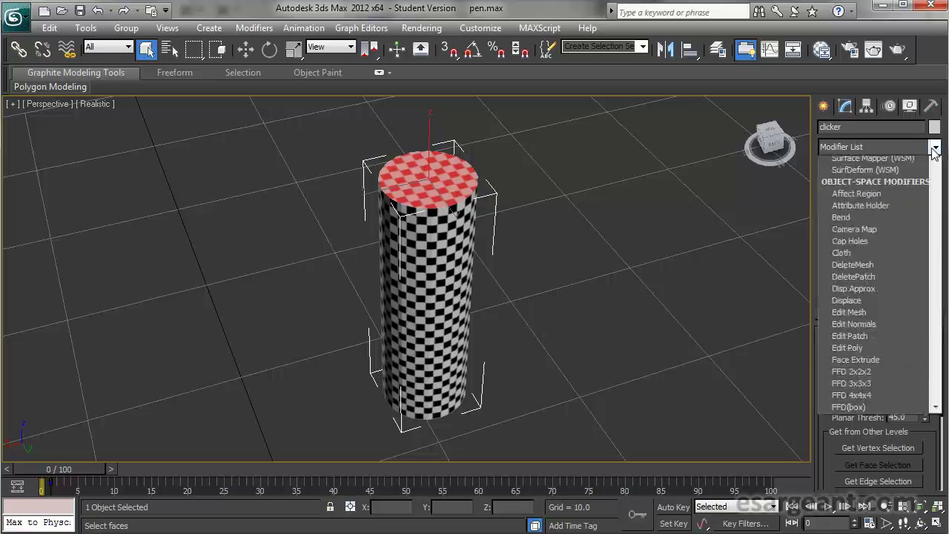
scroll(867, 283, "down", 10)
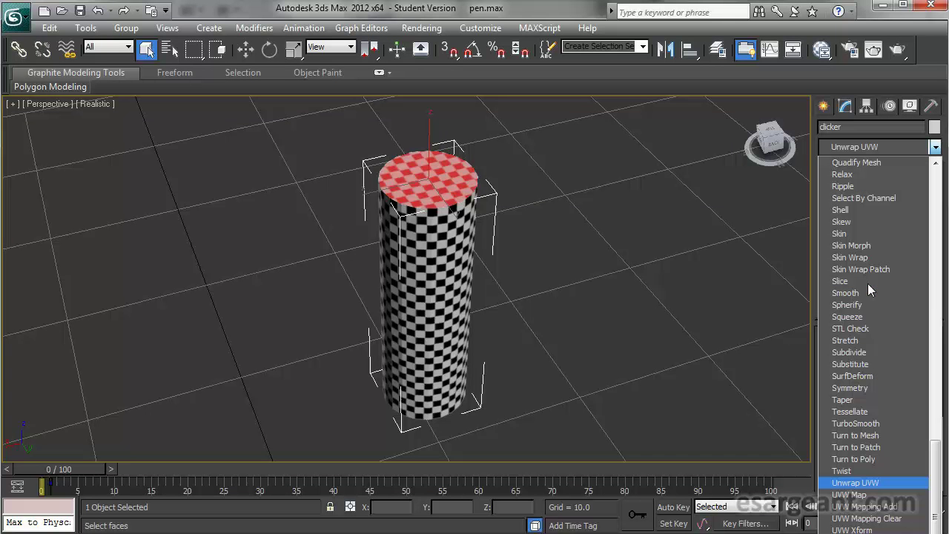
left_click(873, 495)
middle_click_drag(544, 269, 565, 279, "alt")
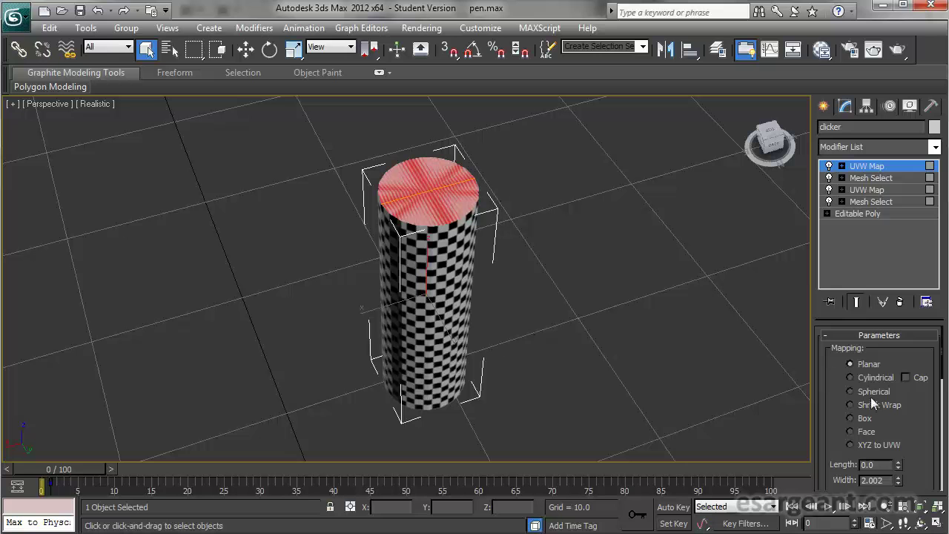
Set the length and width of the top cap's planar mapping to 1.0 each
left_click_drag(834, 404, 835, 377)
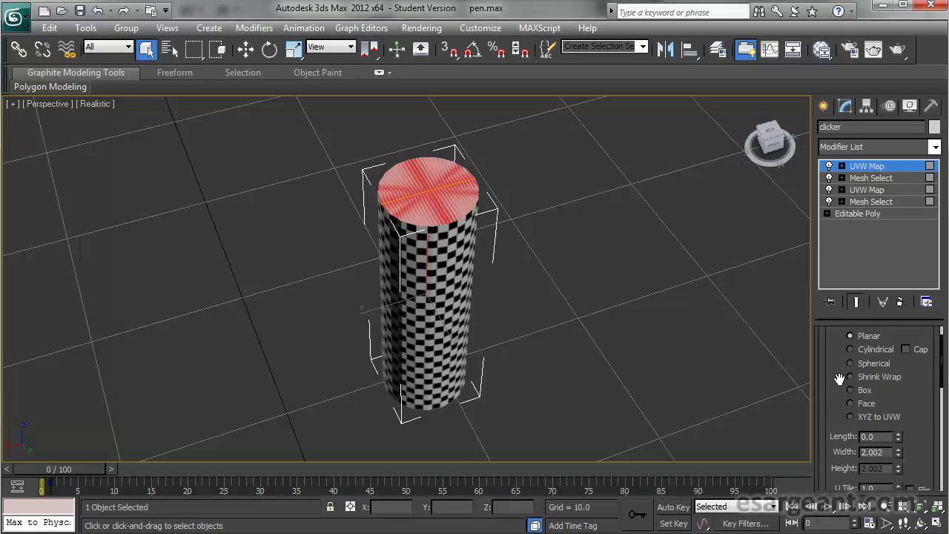
left_click_drag(924, 431, 898, 406)
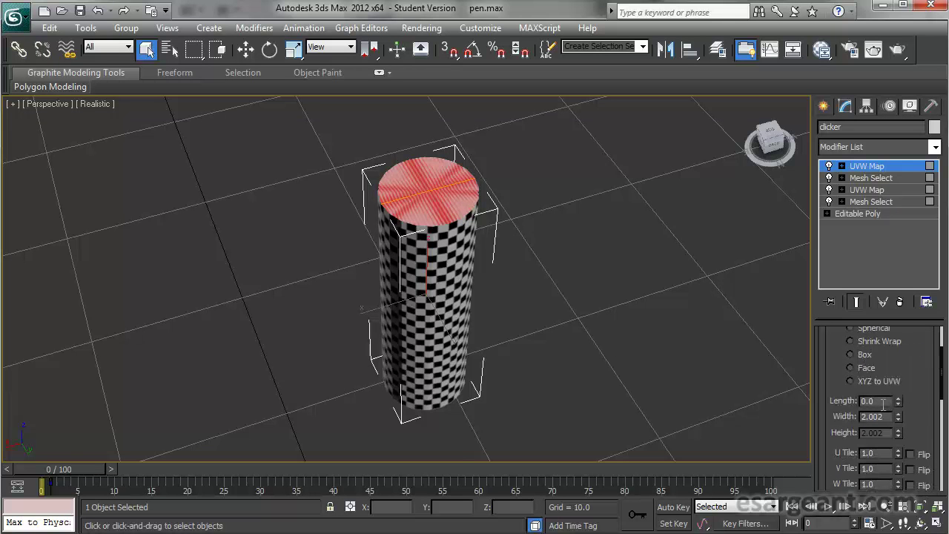
left_click(882, 418)
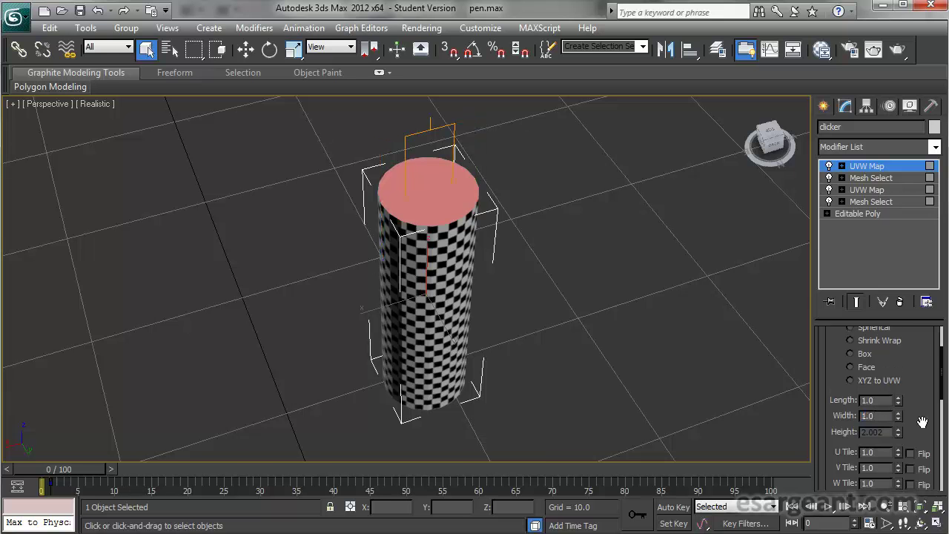
left_click_drag(923, 427, 922, 416)
middle_click_drag(366, 290, 371, 270, "alt")
middle_click_drag(440, 206, 517, 270, "alt")
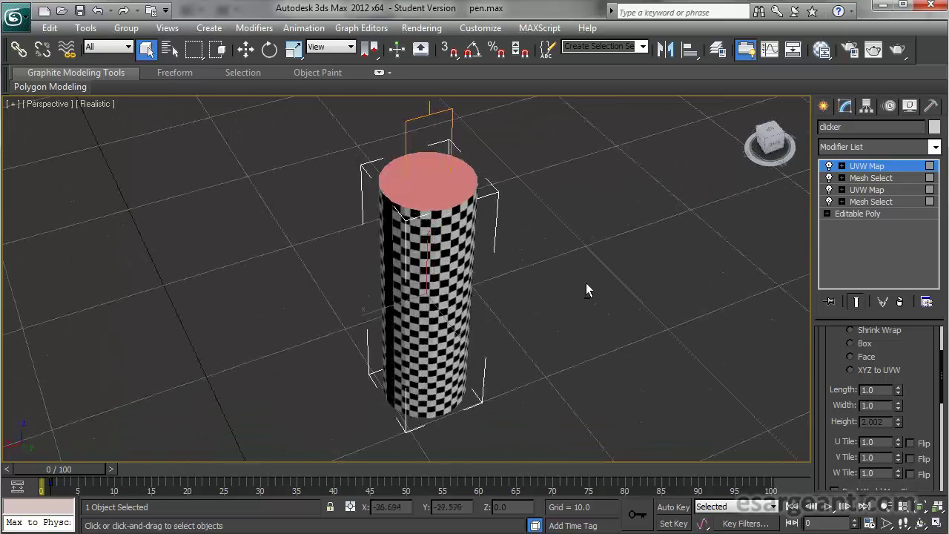
Align the top cap's planar mapping to the Y axis and fit its gizmo to the cap
scroll(895, 382, "down", 6)
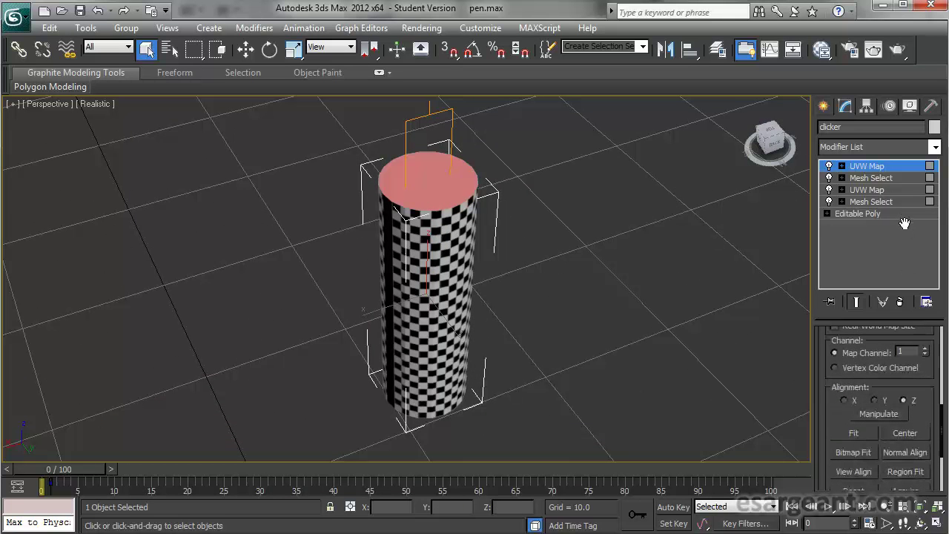
left_click(873, 401)
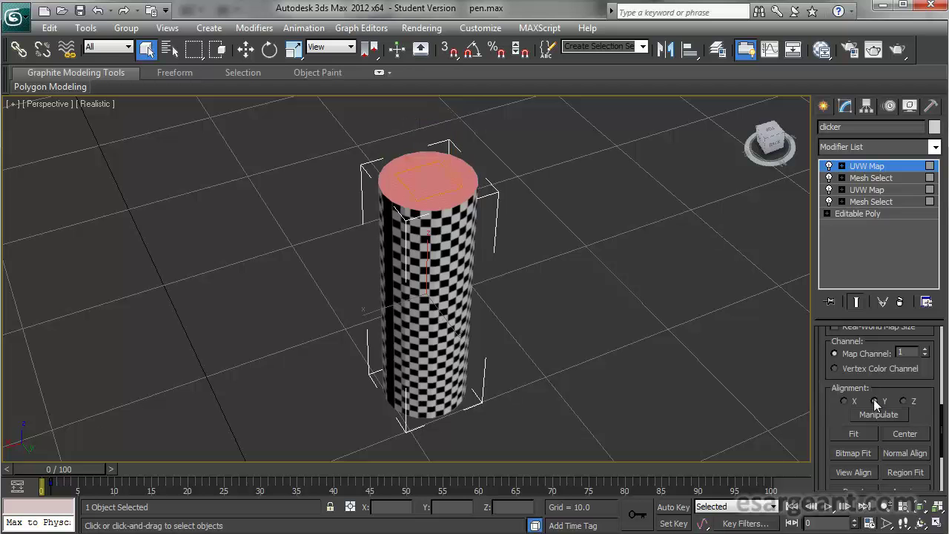
middle_click_drag(547, 225, 523, 268, "alt")
scroll(560, 258, "up", 3)
left_click_drag(840, 410, 836, 402)
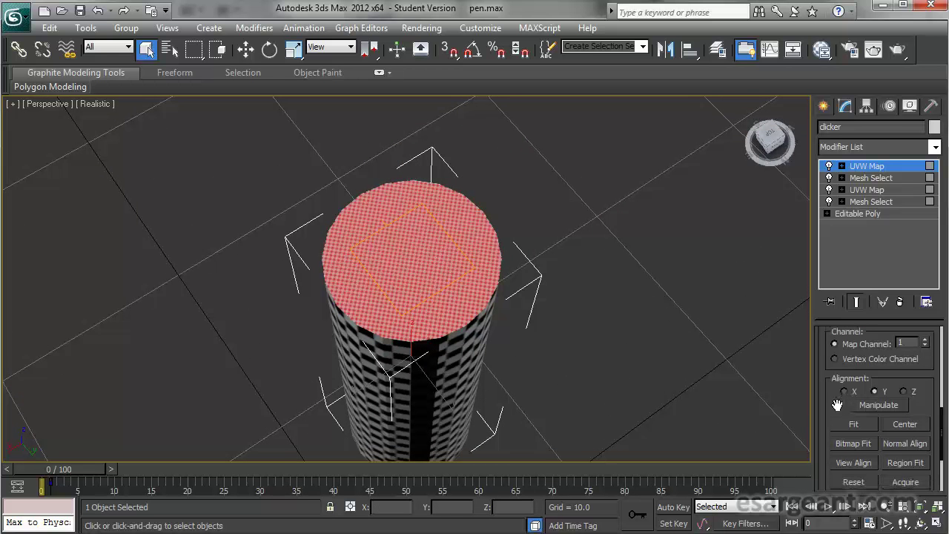
left_click(852, 423)
middle_click_drag(475, 312, 454, 284, "alt")
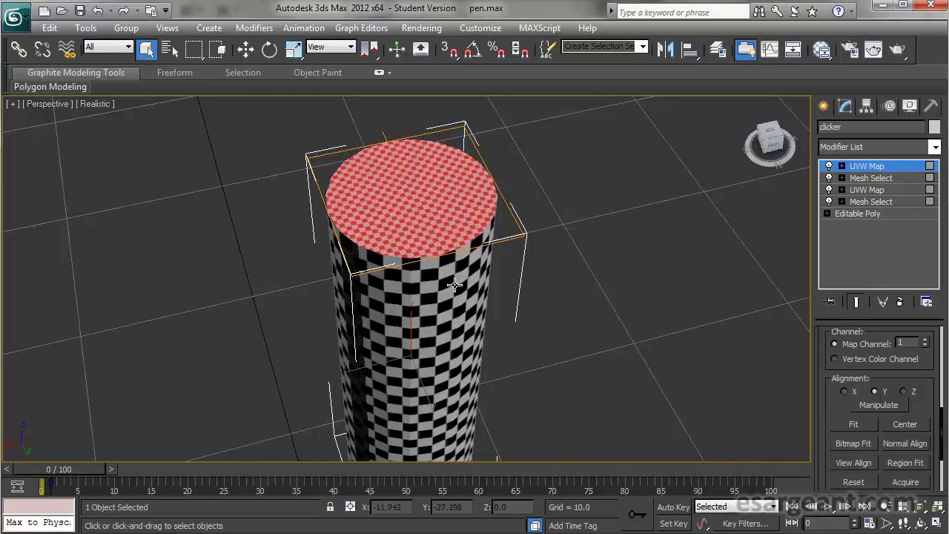
Scale the top cap's planar mapping gizmo up uniformly to about 299% to enlarge its checker squares
scroll(563, 271, "down", 5)
middle_click_drag(563, 270, 483, 303, "alt")
scroll(483, 303, "up", 5)
scroll(646, 249, "down", 2)
left_click(841, 166)
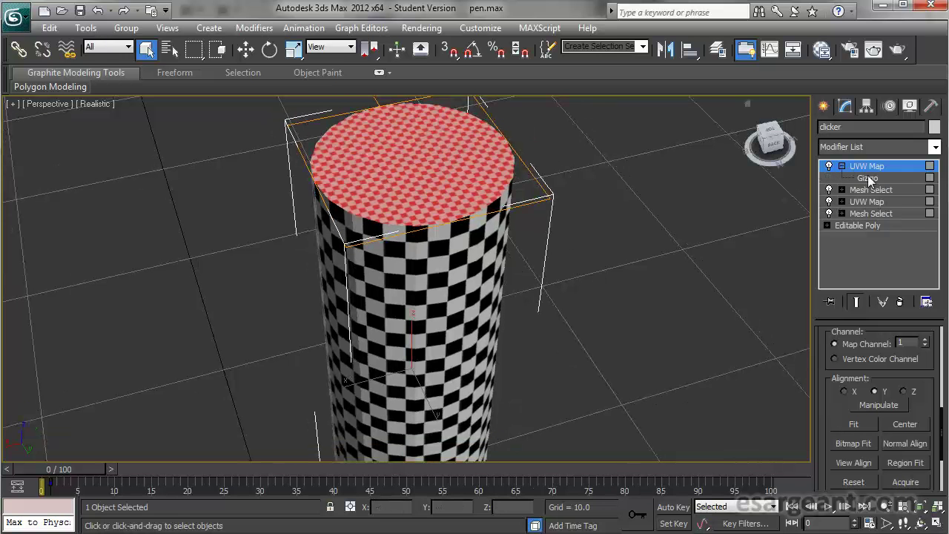
left_click(868, 178)
key("w")
key("e")
key("r")
left_click_drag(409, 164, 712, 148)
left_click_drag(597, 0, 597, 11)
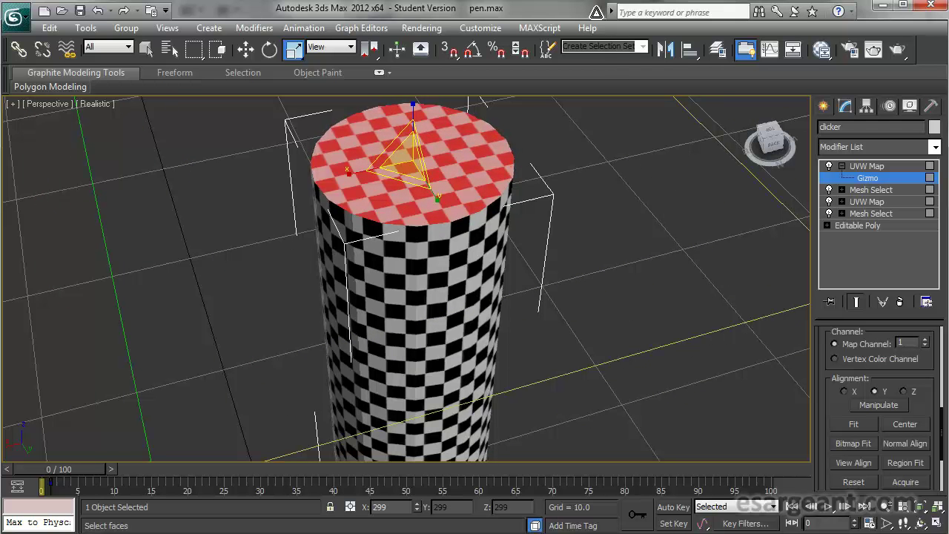
Try to rescale the clicker side's cylindrical mapping gizmo vertically, and undo the last scaling
middle_click_drag(540, 185, 547, 189, "alt")
scroll(547, 189, "down", 5)
scroll(547, 188, "up", 2)
middle_click_drag(550, 249, 509, 237, "alt")
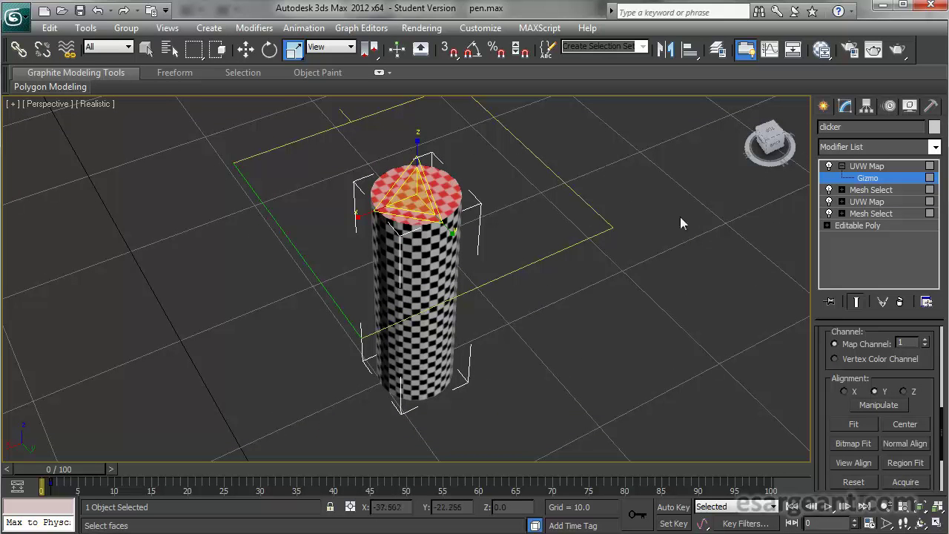
left_click(866, 201)
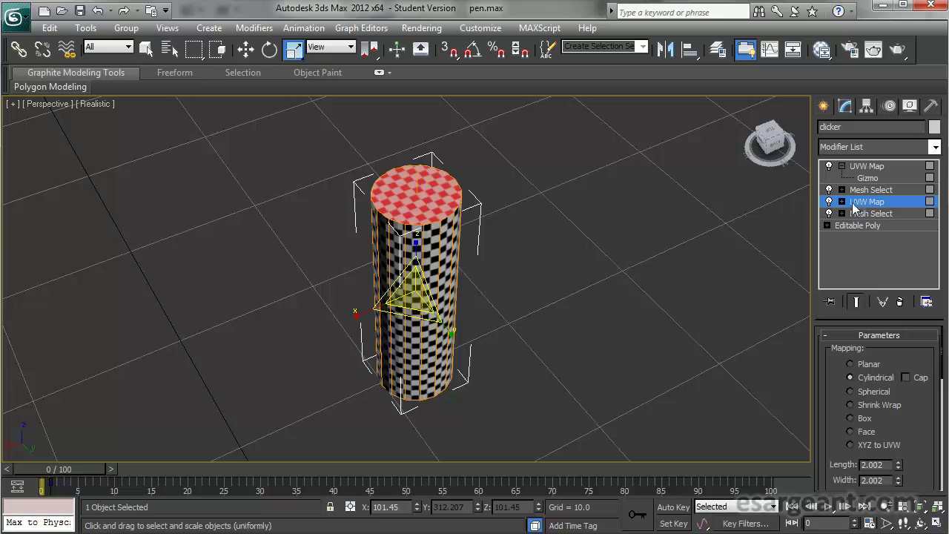
middle_click_drag(390, 242, 365, 255, "alt")
left_click_drag(416, 233, 416, 256)
left_click(841, 202)
left_click(868, 213)
left_click_drag(415, 231, 442, 30)
key("ctrl+z")
Exit gizmo editing on the clicker's top planar mapping and deselect the clicker
middle_click_drag(514, 179, 519, 238, "alt")
left_click(880, 168)
mouse_move(519, 202)
middle_mouse_down("alt")
mouse_move(497, 208)
mouse_move(512, 215)
middle_mouse_up("alt")
left_click(866, 178)
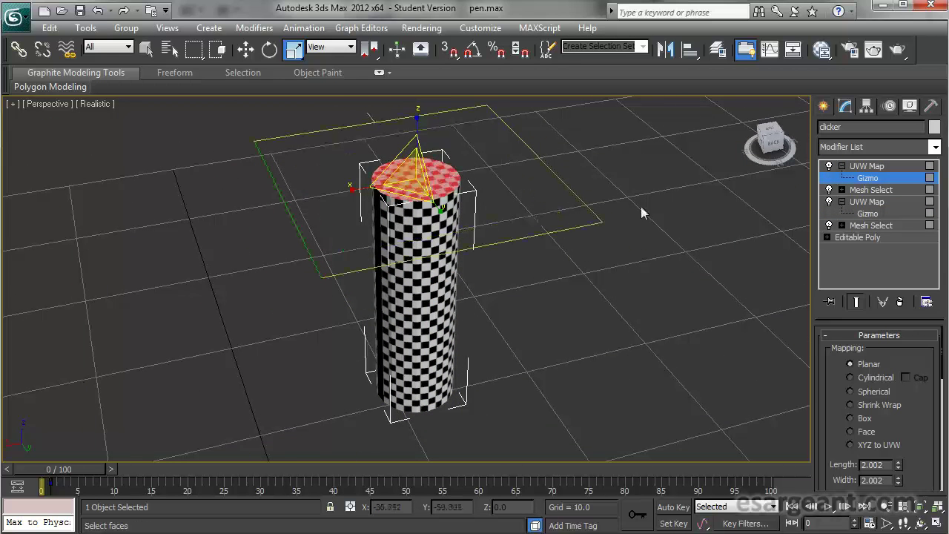
middle_click_drag(382, 210, 419, 215, "alt")
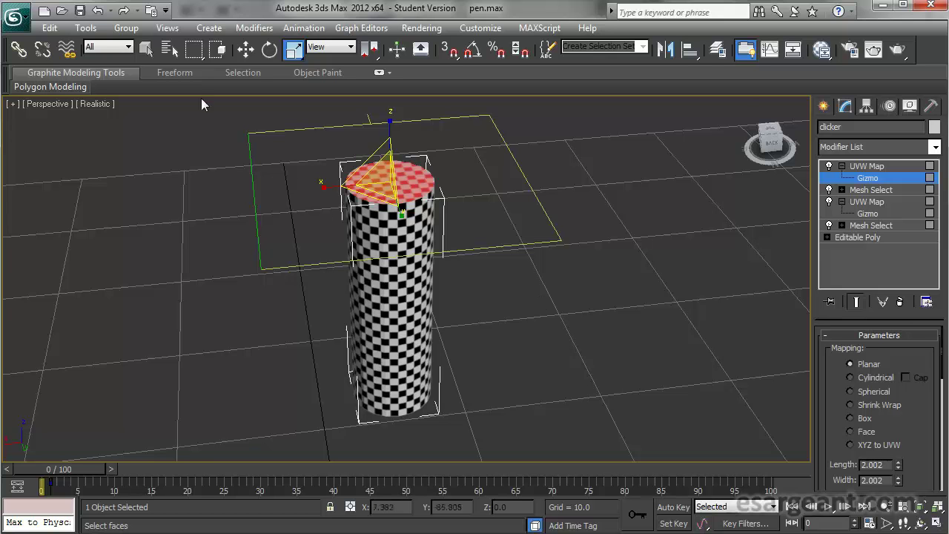
left_click(866, 166)
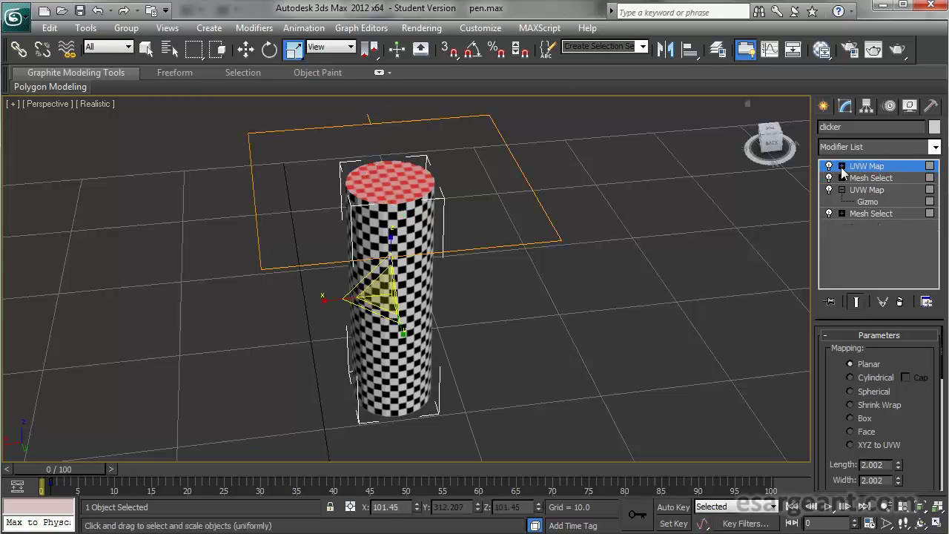
left_click(651, 228)
left_click(146, 49)
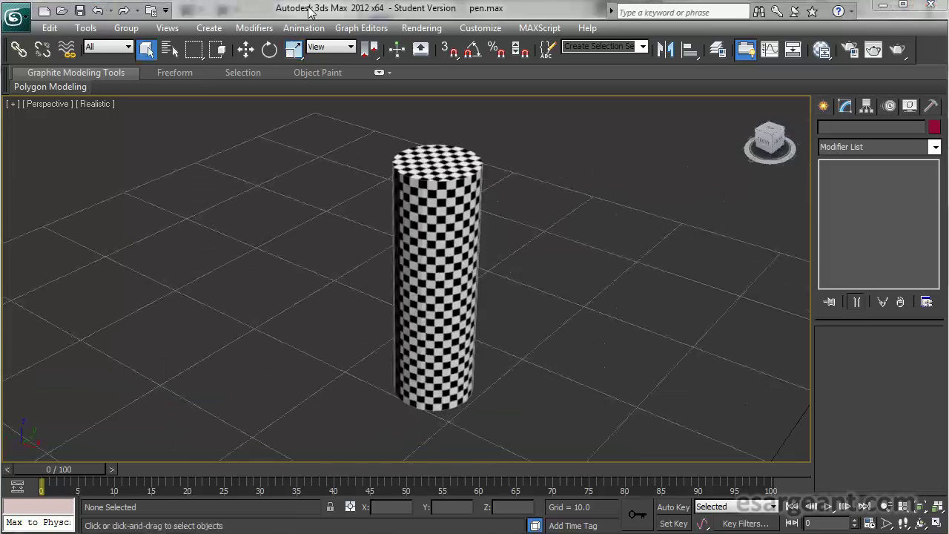
Hide the clicker and unhide the pen body using the Scene Explorer
left_click(88, 28)
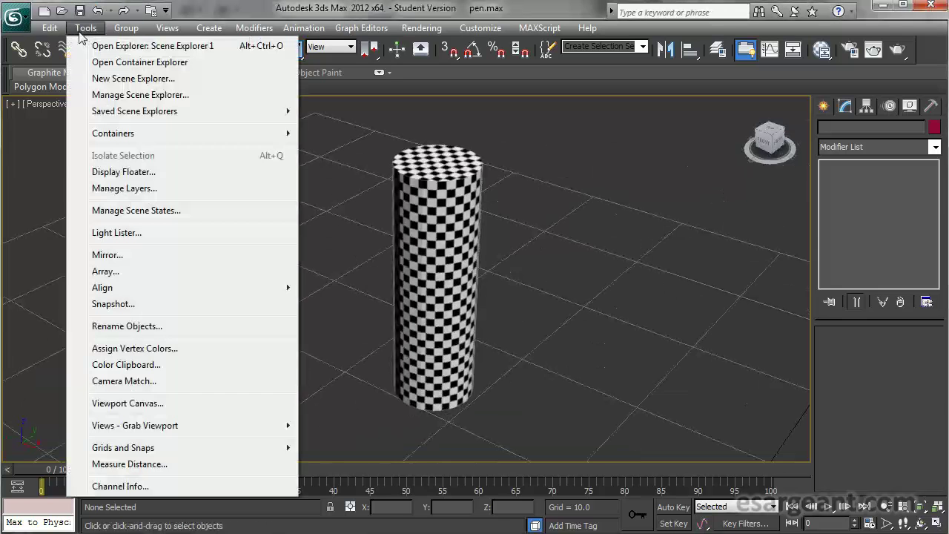
left_click(197, 47)
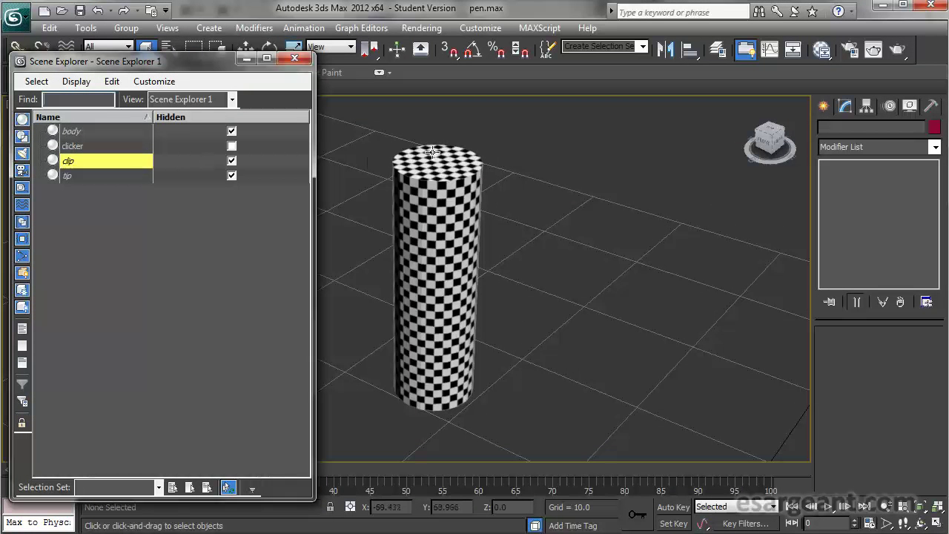
scroll(464, 206, "down", 5)
middle_click_drag(506, 243, 518, 202)
left_click(212, 148)
left_click(231, 146)
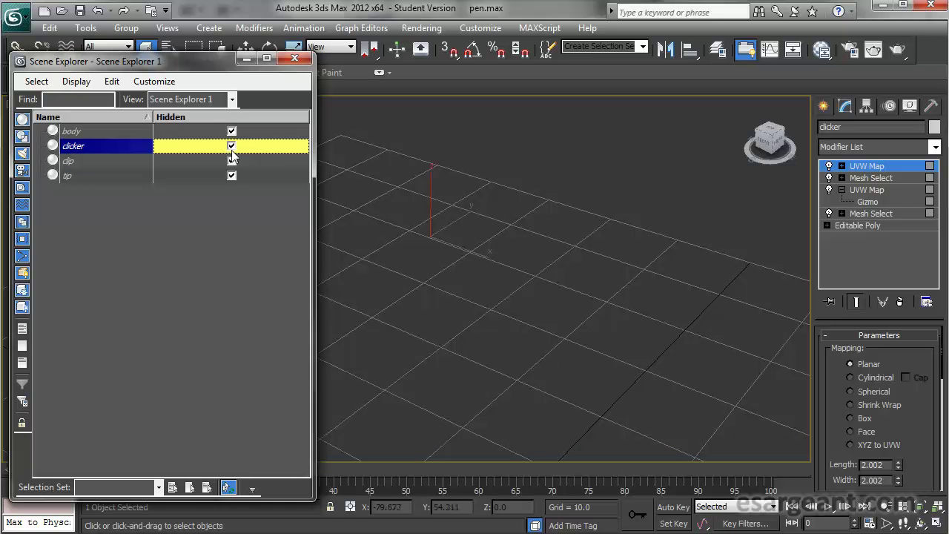
left_click(232, 131)
left_click(232, 131)
key("z")
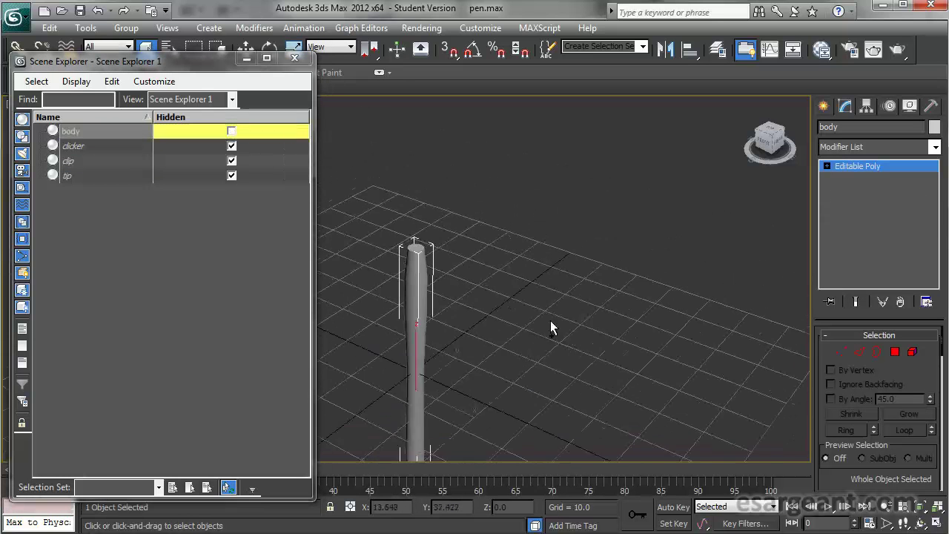
left_click(295, 59)
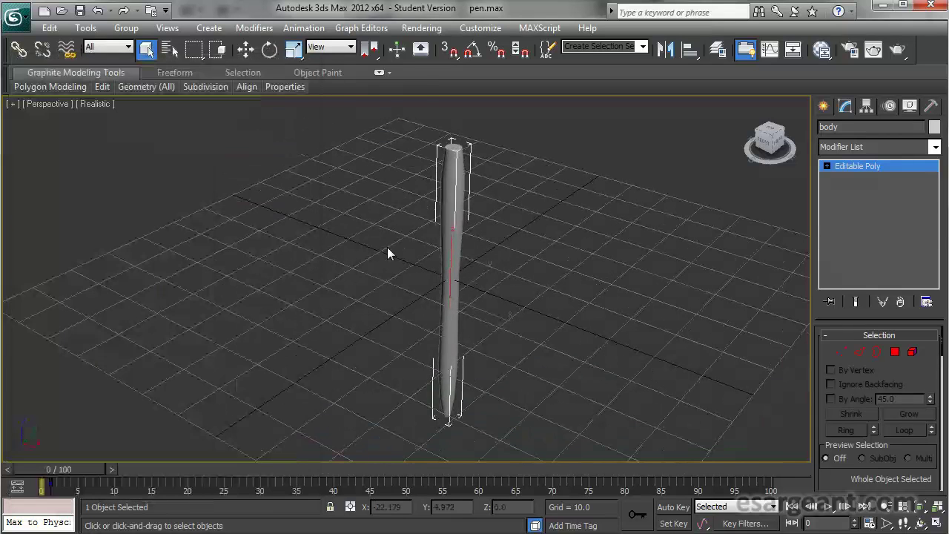
Assign the checkerMat material to the pen body
key("m")
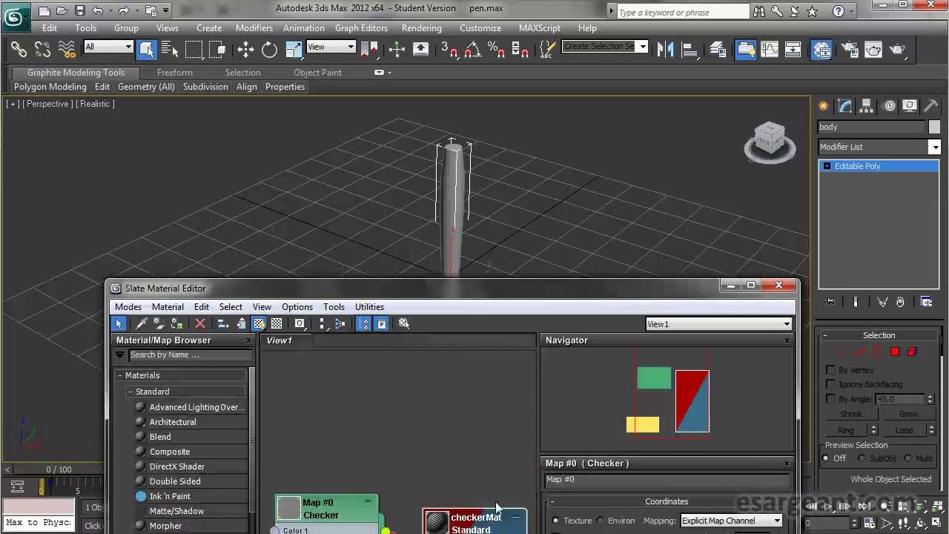
left_click(177, 324)
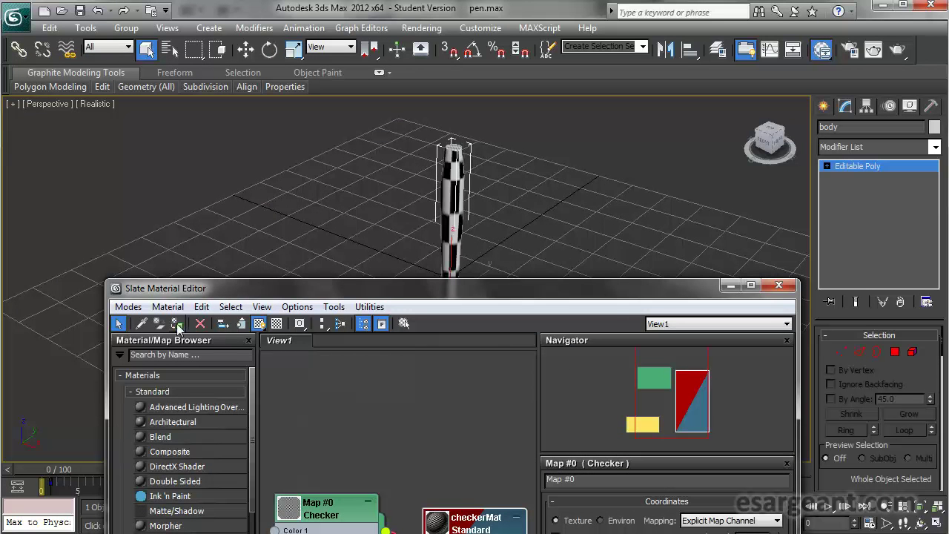
left_click(779, 285)
Examine the checker pattern on the pen body's top cap and along its sides
middle_click_drag(521, 288, 461, 230, "ctrl+alt")
middle_click_drag(407, 158, 434, 296, "alt")
scroll(436, 213, "up", 2)
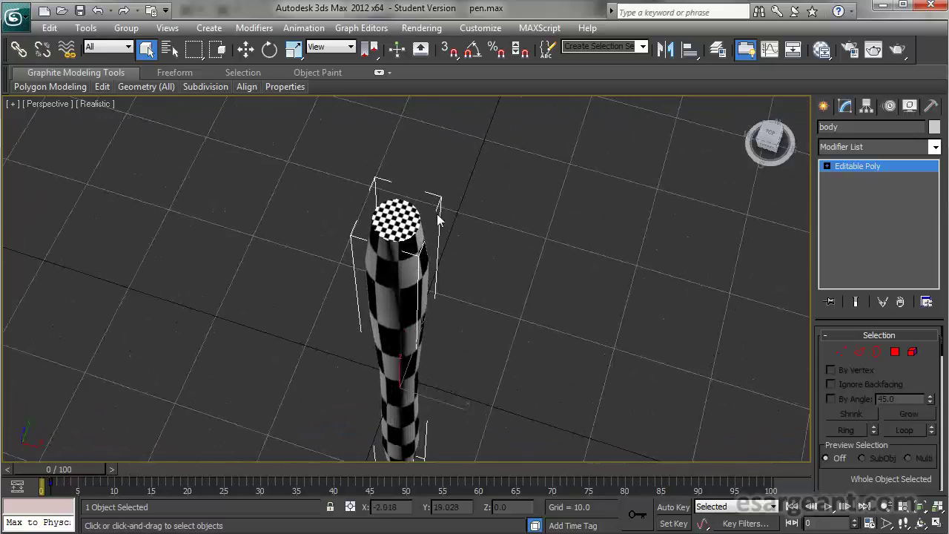
middle_click_drag(392, 245, 444, 233, "alt")
scroll(444, 328, "down", 4)
middle_click_drag(444, 328, 415, 354, "alt")
scroll(415, 354, "up", 5)
scroll(415, 354, "down", 2)
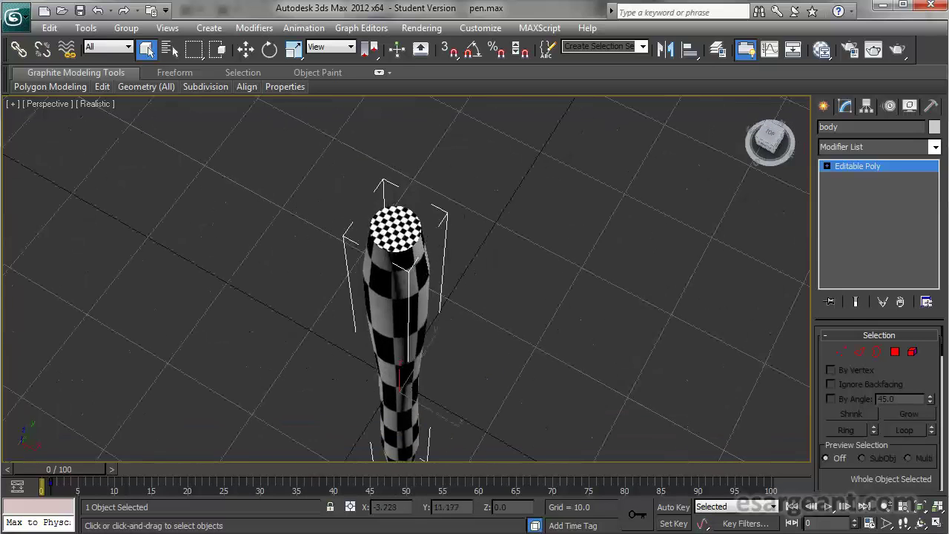
middle_click_drag(451, 233, 430, 286, "alt")
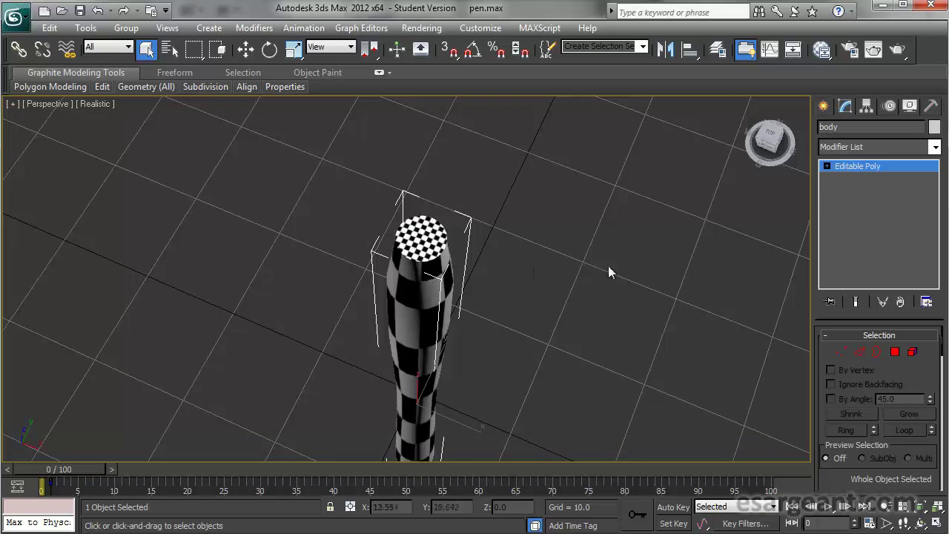
Add a Mesh Select modifier to the body and switch it to polygon selection
left_click(852, 149)
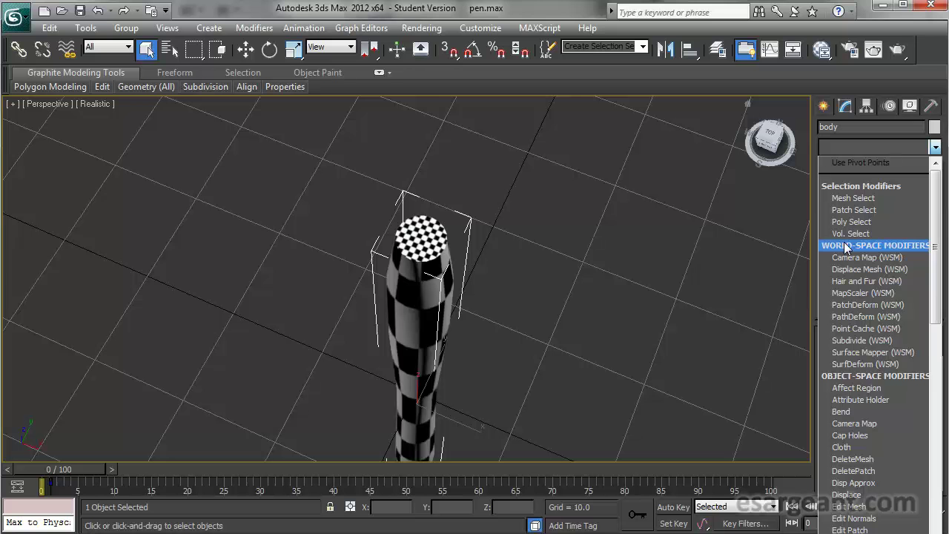
key("m")
key("m")
key("m")
key("m")
key("m")
key("Return")
middle_click_drag(528, 330, 558, 310, "alt")
left_click(895, 355)
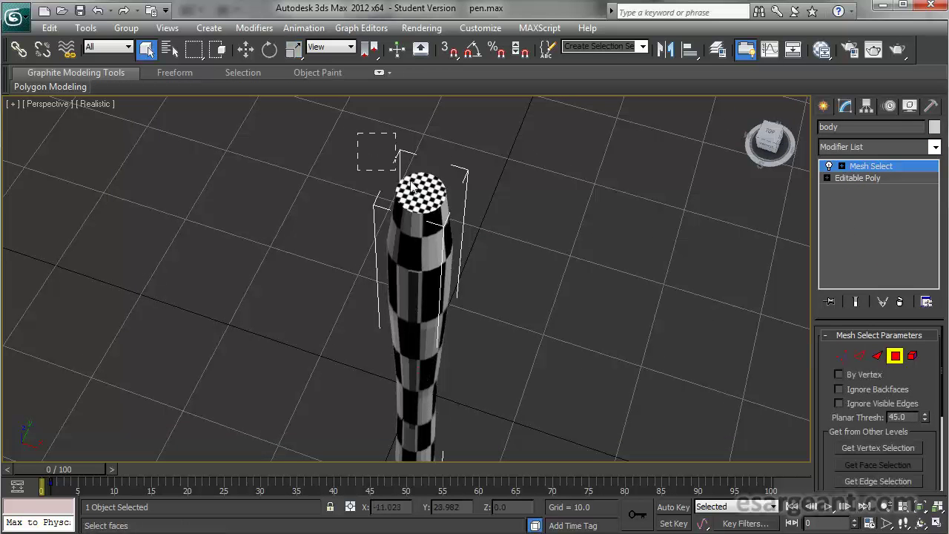
Select only the polygons capping the body's top and bottom ends, removing the surrounding side polygons from the selection
left_click_drag(487, 217, 488, 217)
middle_click_drag(474, 222, 316, 286, "alt")
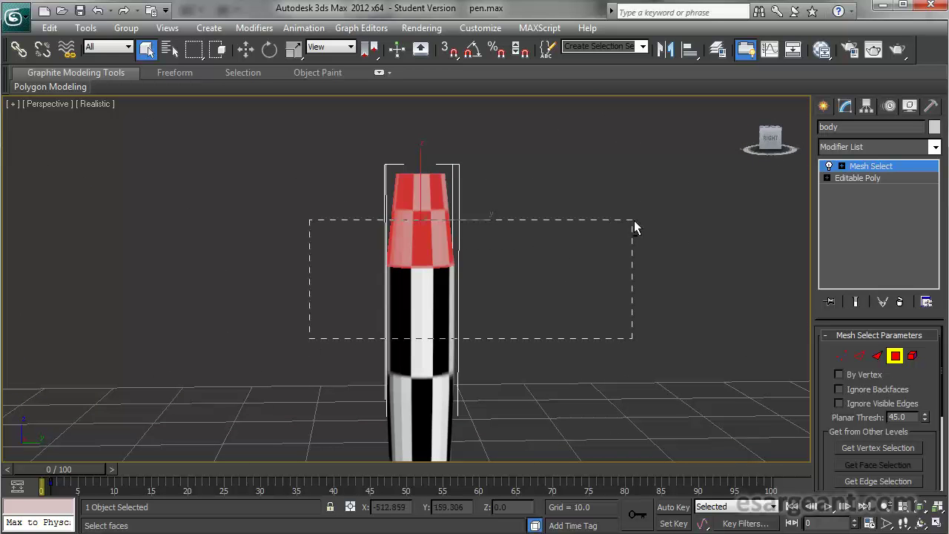
left_click_drag(634, 220, 635, 220)
middle_click_drag(309, 205, 468, 289, "alt")
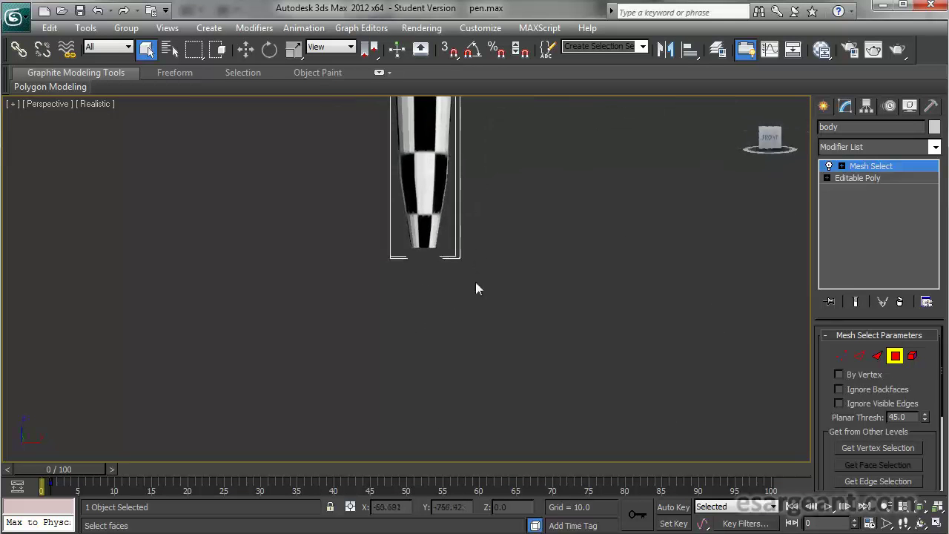
left_click_drag(402, 224, 401, 225)
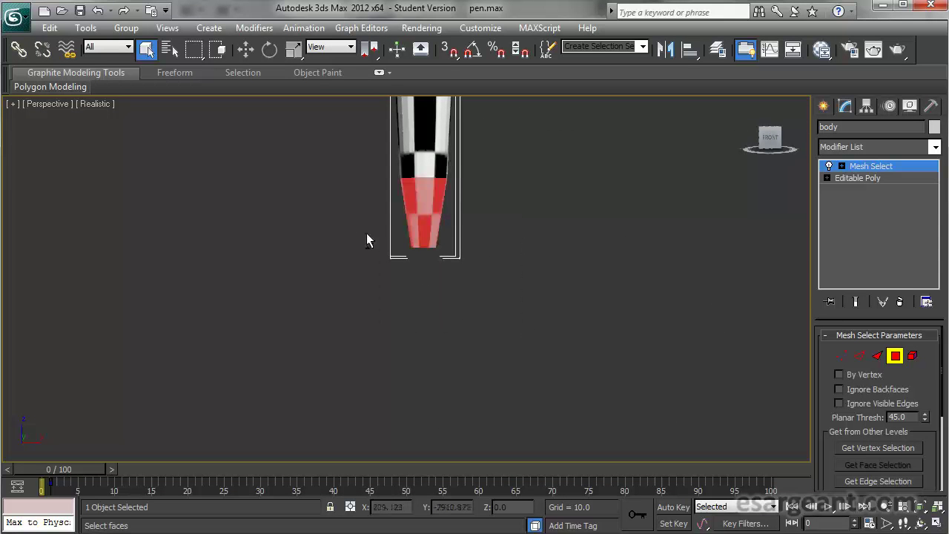
middle_click_drag(382, 290, 359, 275, "alt")
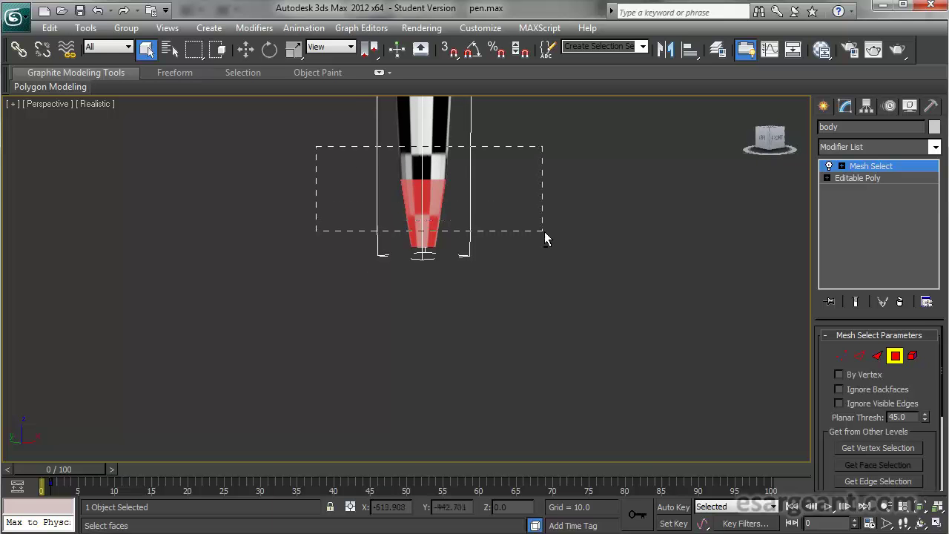
left_click_drag(544, 239, 544, 239)
middle_click_drag(422, 343, 494, 321, "alt")
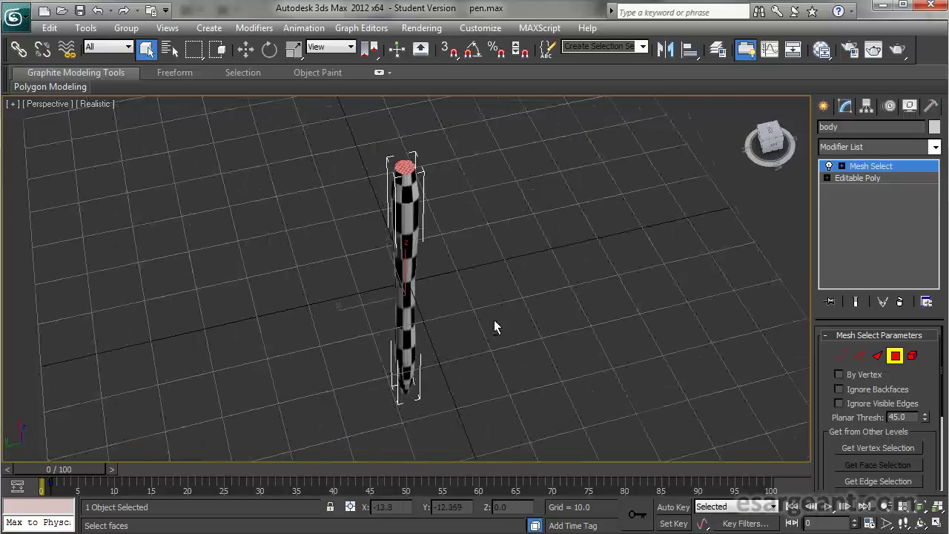
Apply a UVW Map modifier with Planar mapping to the selected end caps and align it to the Y axis
left_click(936, 147)
key("u")
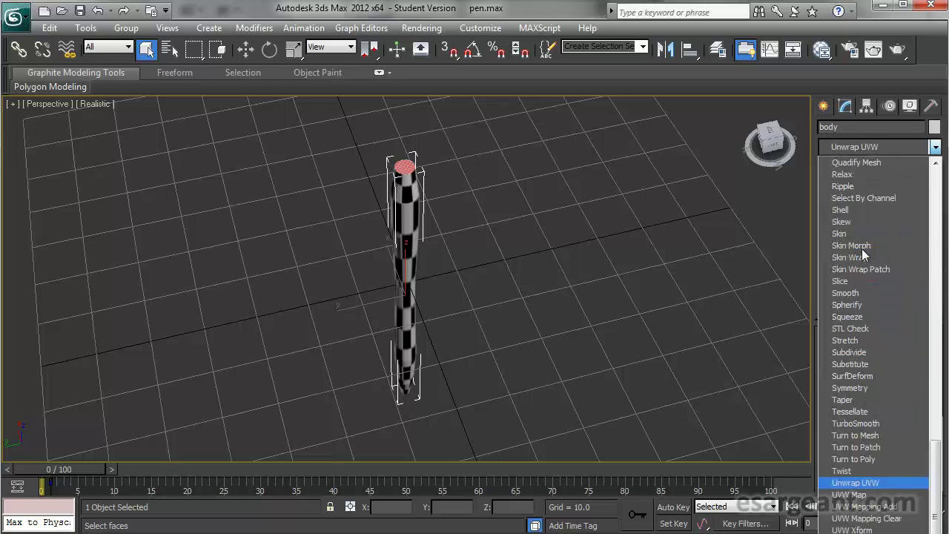
left_click(851, 495)
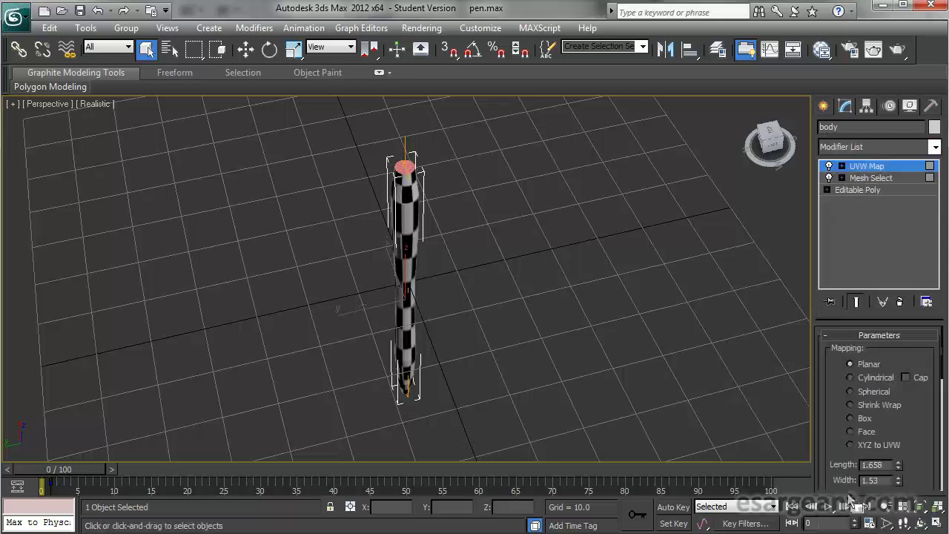
mouse_move(422, 261)
middle_mouse_down("alt")
mouse_move(419, 135)
mouse_move(470, 303)
mouse_move(542, 196)
mouse_move(513, 258)
mouse_move(414, 176)
middle_mouse_up("alt")
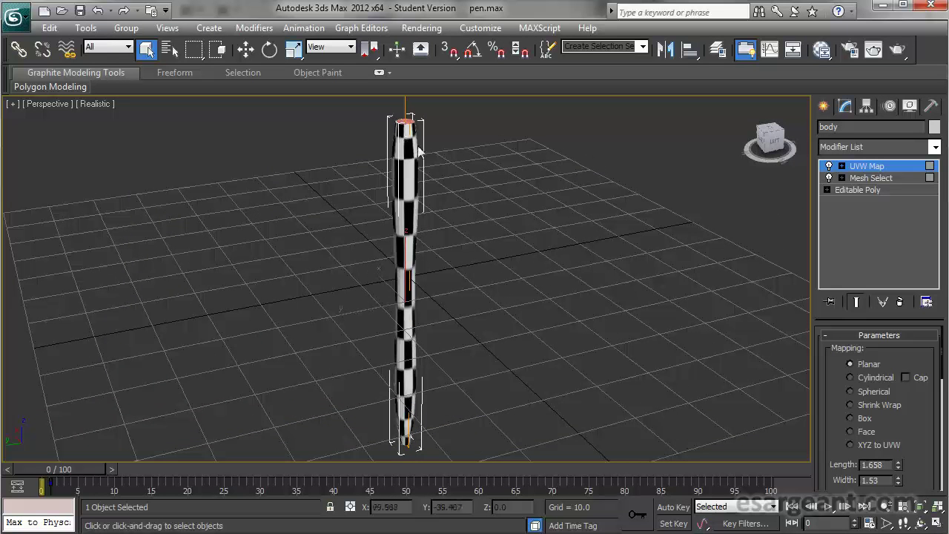
scroll(882, 404, "down", 5)
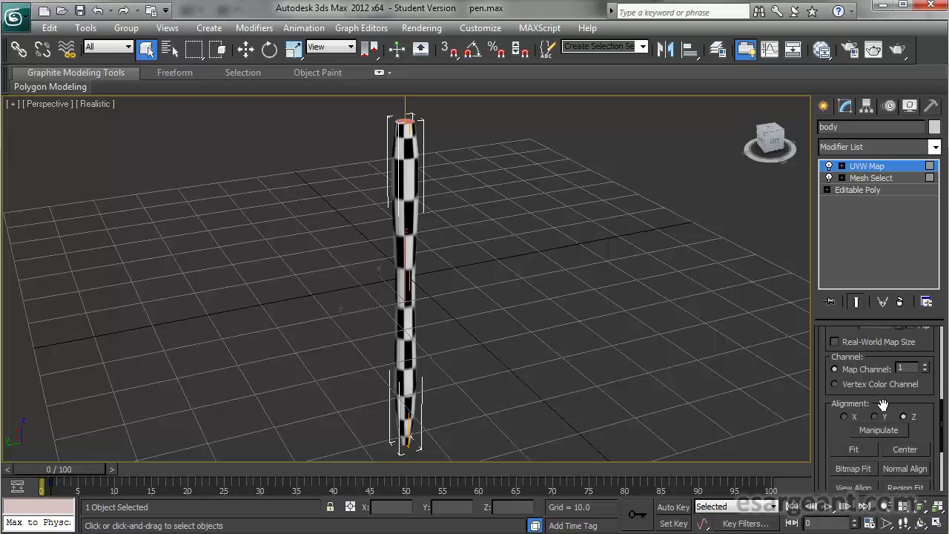
left_click(875, 416)
middle_click_drag(571, 330, 537, 340, "alt")
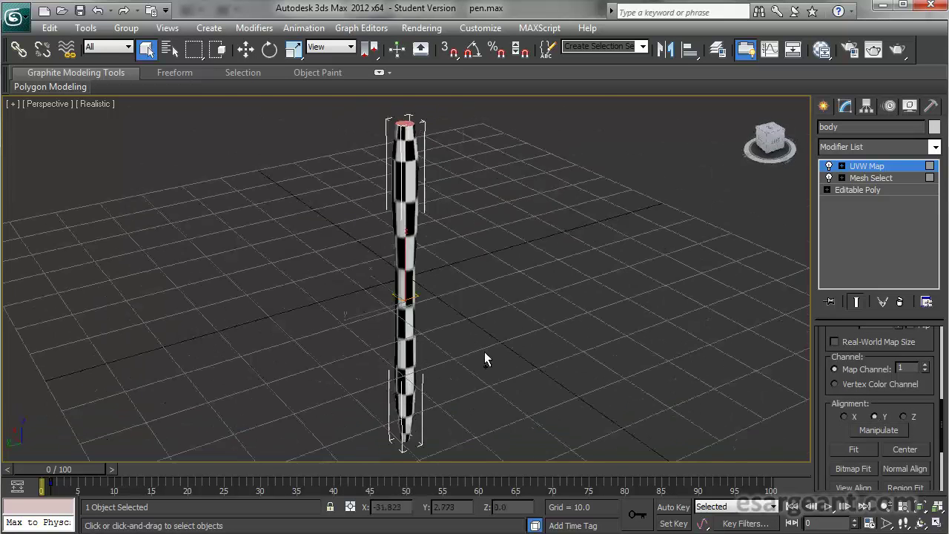
Scale the end caps' planar mapping gizmo up uniformly to enlarge their checker squares
scroll(445, 326, "up", 6)
scroll(494, 245, "down", 8)
middle_click_drag(479, 334, 456, 318, "alt")
scroll(424, 324, "up", 8)
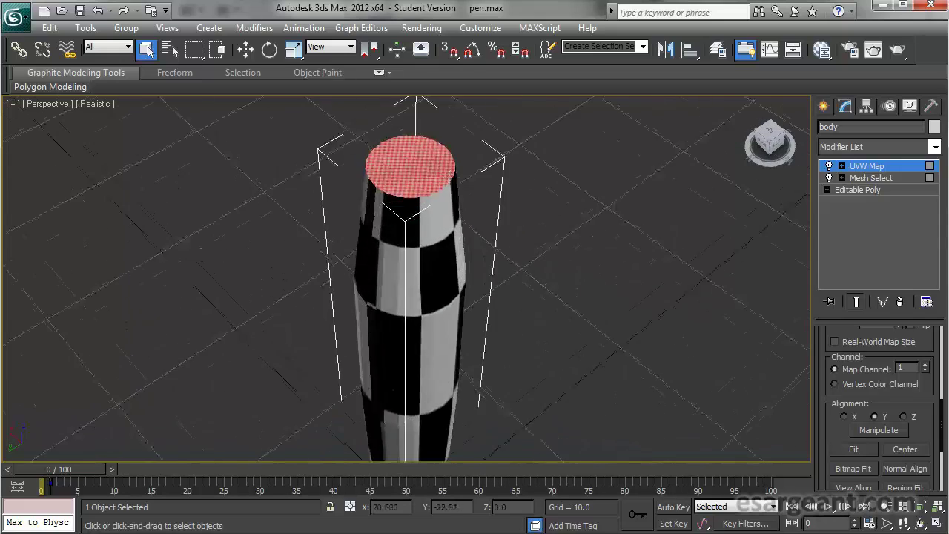
middle_click_drag(480, 359, 511, 339)
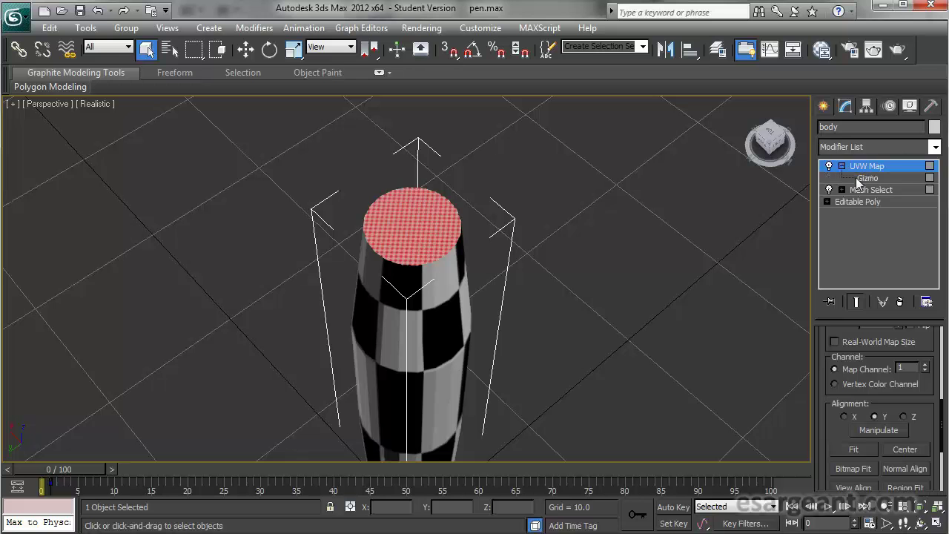
left_click(866, 178)
scroll(539, 334, "down", 4)
middle_click_drag(545, 444, 551, 306)
key("r")
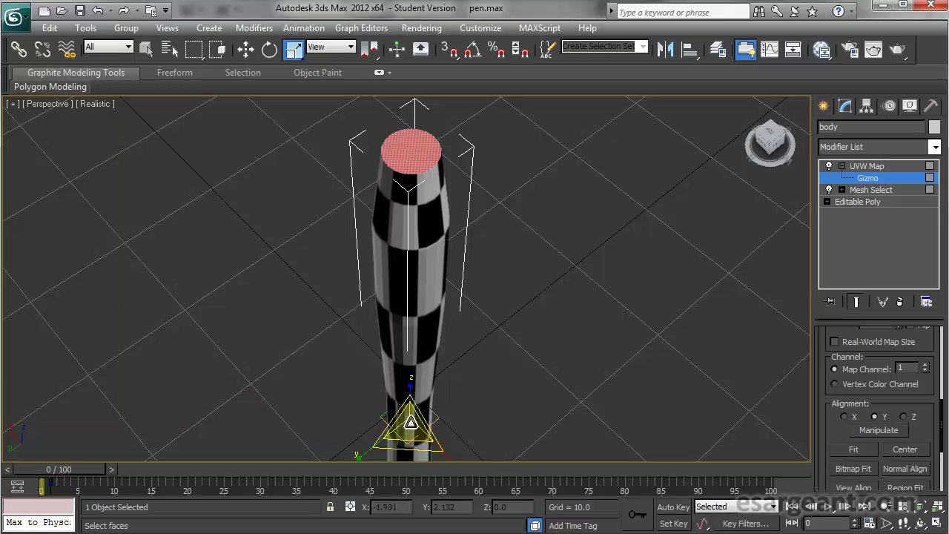
left_click_drag(499, 371, 623, 126)
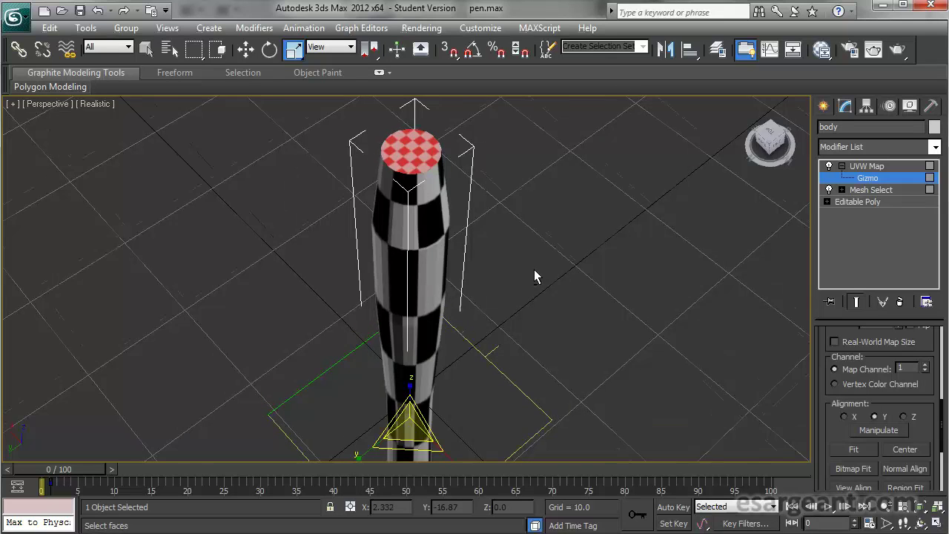
Finish editing the cap mapping gizmo and add a second Mesh Select modifier above the body's UVW Map
scroll(535, 273, "down", 5)
middle_click_drag(535, 273, 466, 413, "alt")
scroll(415, 282, "up", 3)
scroll(478, 259, "down", 3)
scroll(545, 336, "up", 3)
left_click(842, 166)
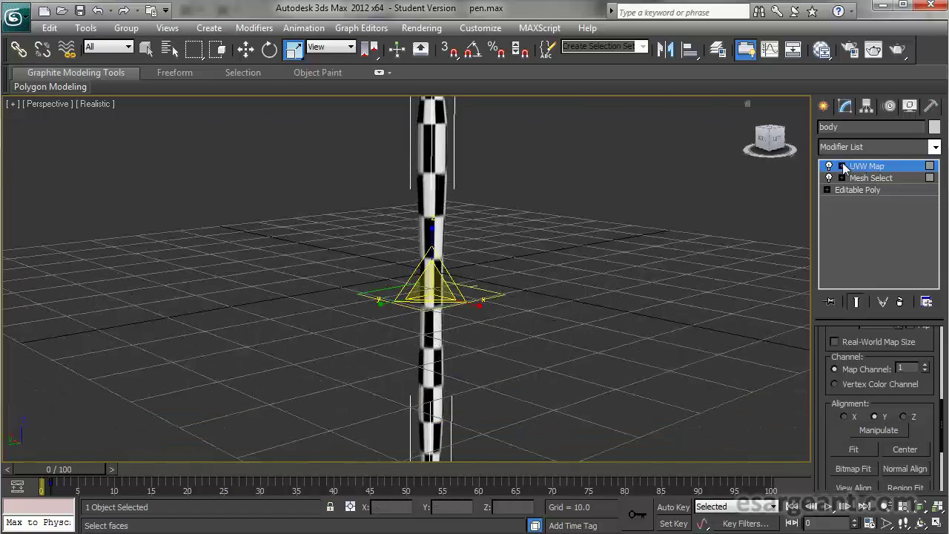
left_click(664, 212)
middle_click_drag(591, 269, 445, 258, "alt")
left_click(430, 259)
left_click(932, 150)
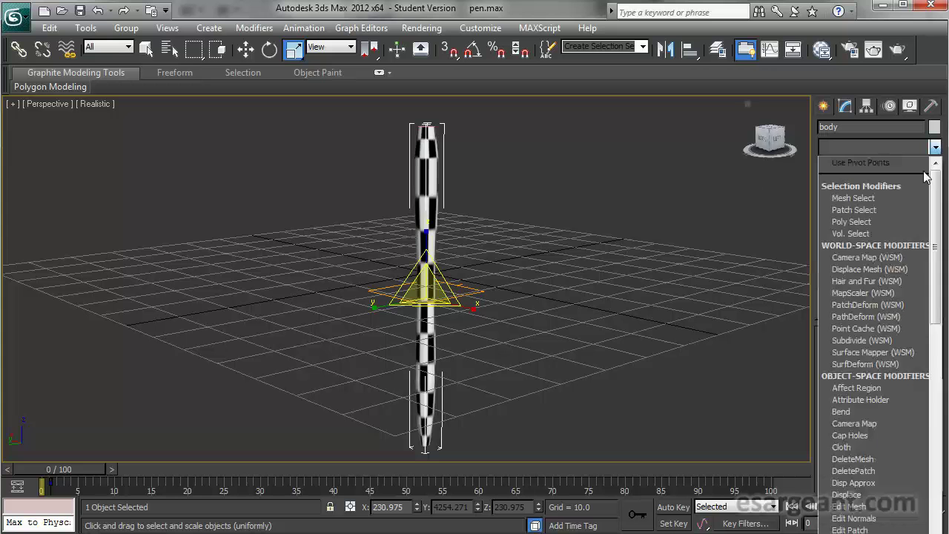
type("mesh")
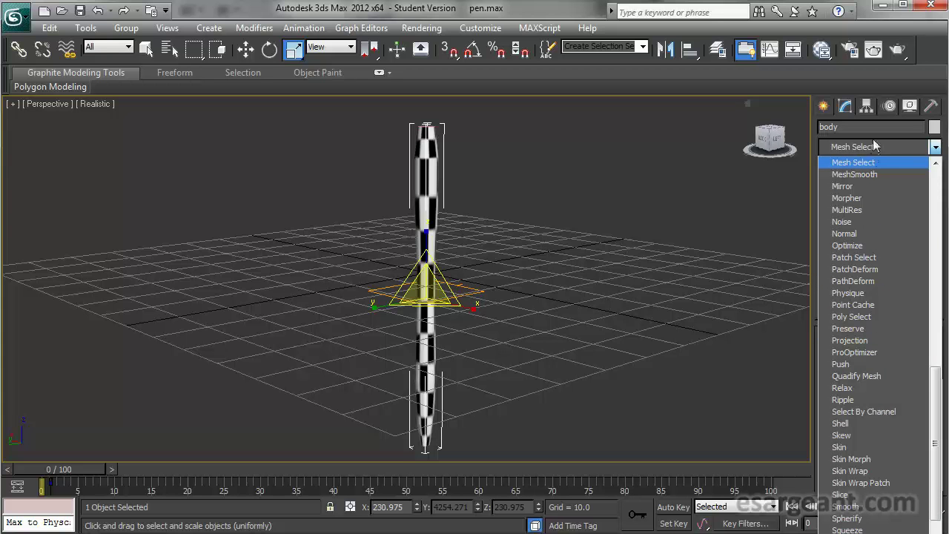
left_click(853, 162)
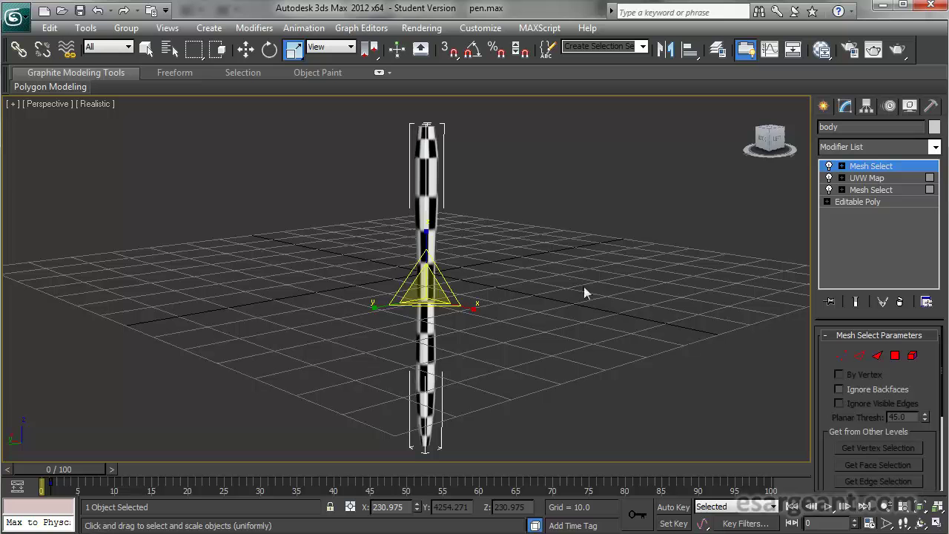
Select all the body's side polygons between the two end caps in the new Mesh Select modifier
left_click(895, 356)
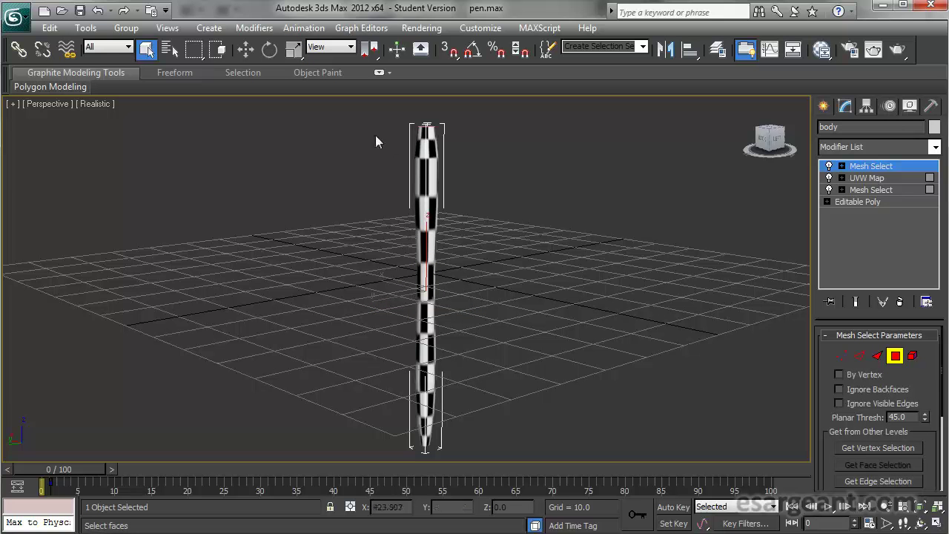
left_click_drag(522, 435, 524, 434)
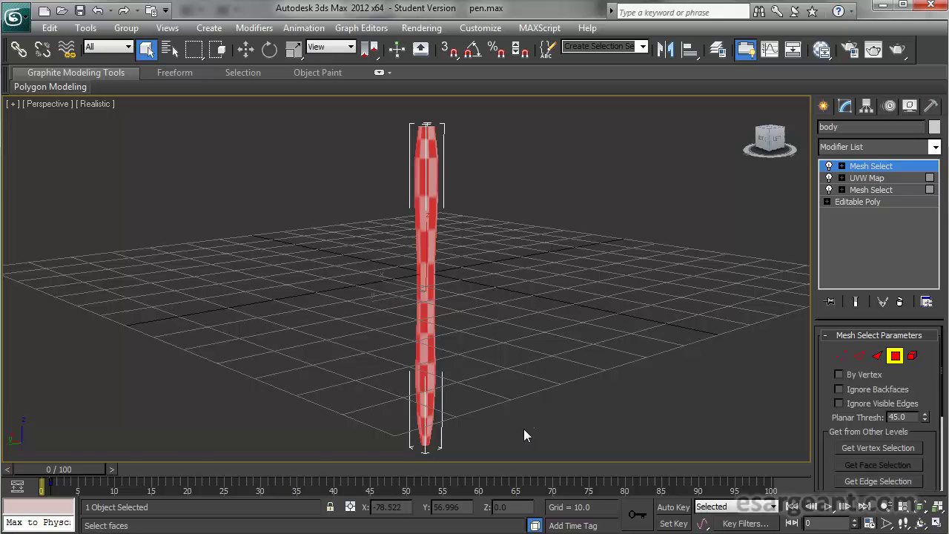
middle_click_drag(541, 388, 452, 370, "alt")
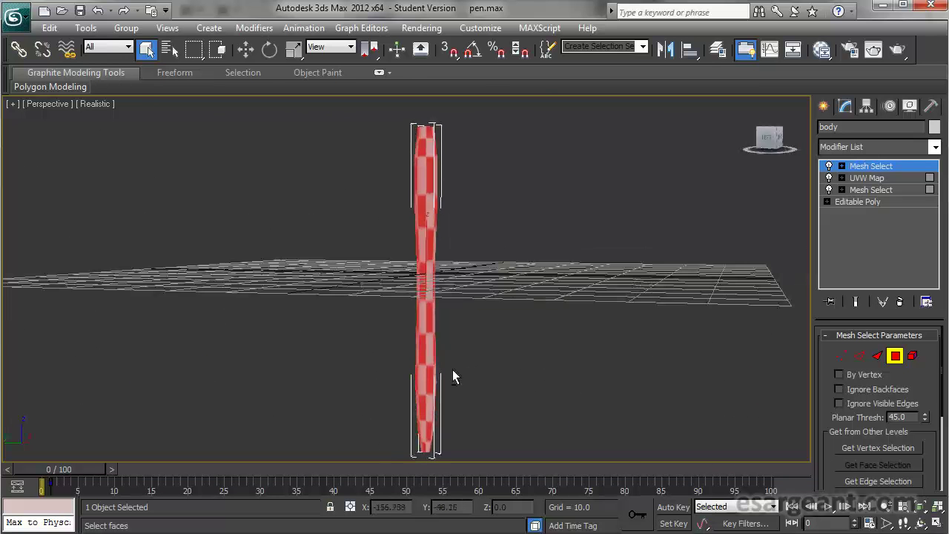
Apply another UVW Map modifier to the selected side polygons and set its mapping to Cylindrical
left_click(935, 147)
key("u")
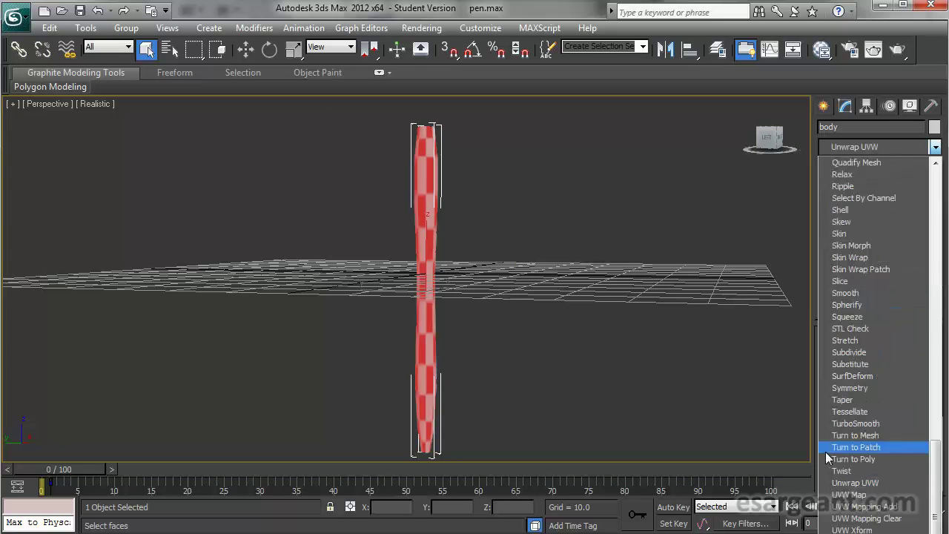
left_click(860, 496)
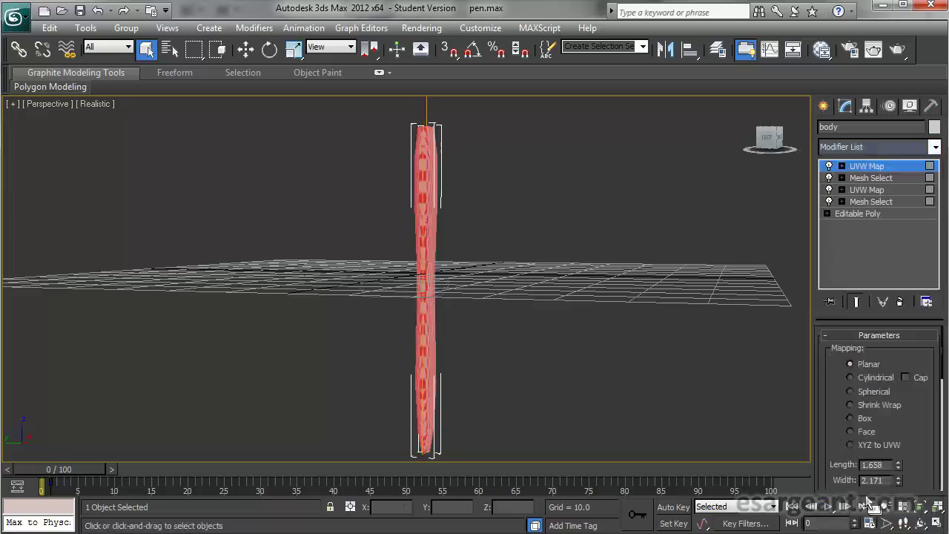
middle_click_drag(627, 289, 452, 290, "alt")
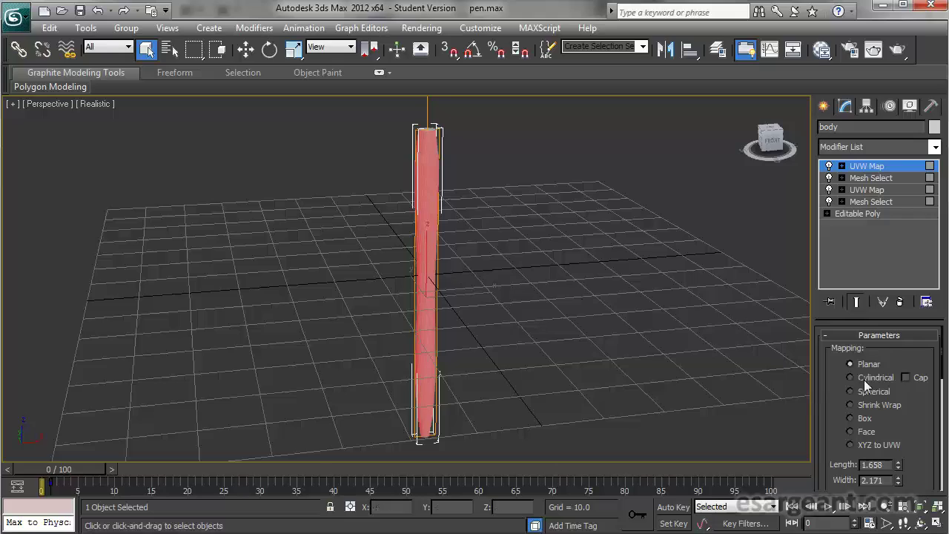
middle_click_drag(549, 295, 594, 292, "alt")
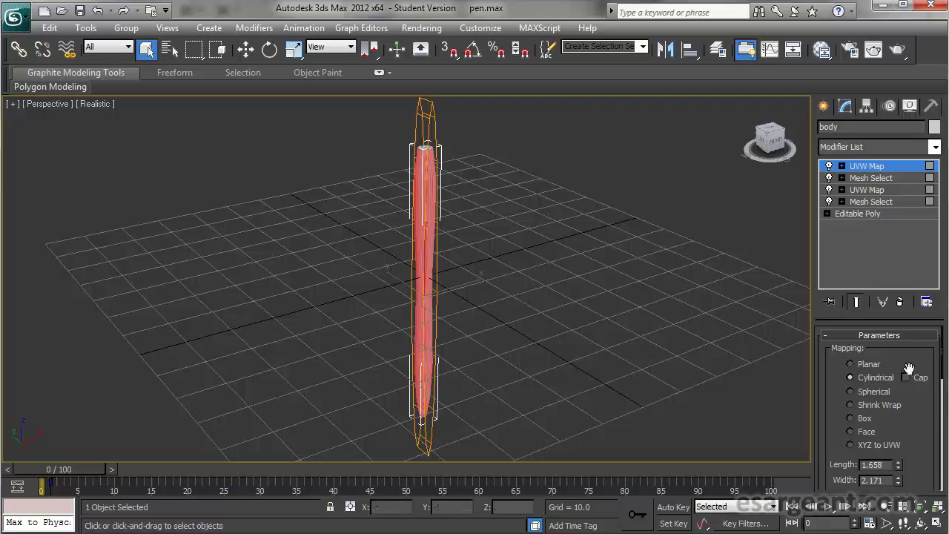
Align the body's cylindrical mapping to the X axis and fit it to the selected side polygons
left_click_drag(912, 430, 909, 301)
scroll(884, 337, "down", 3)
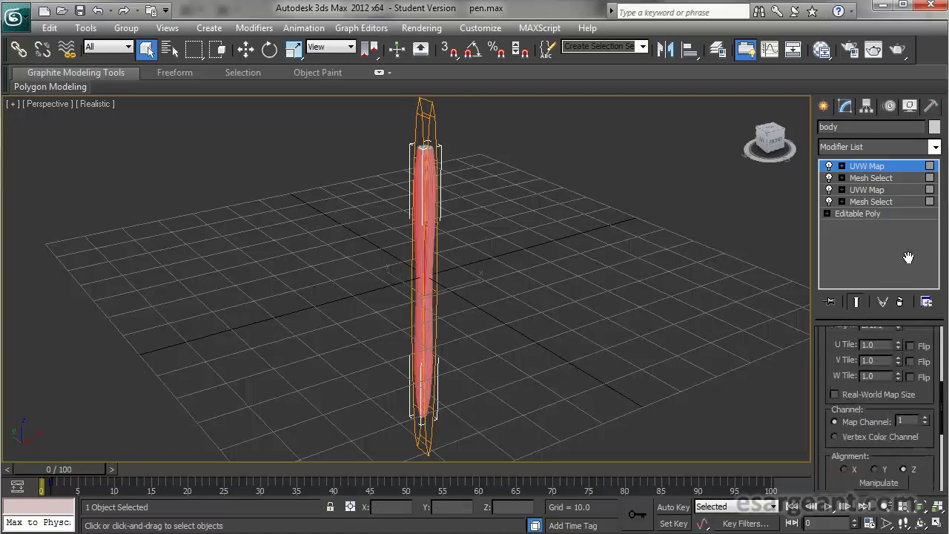
left_click(875, 452)
left_click(848, 451)
middle_click_drag(430, 222, 479, 287, "alt")
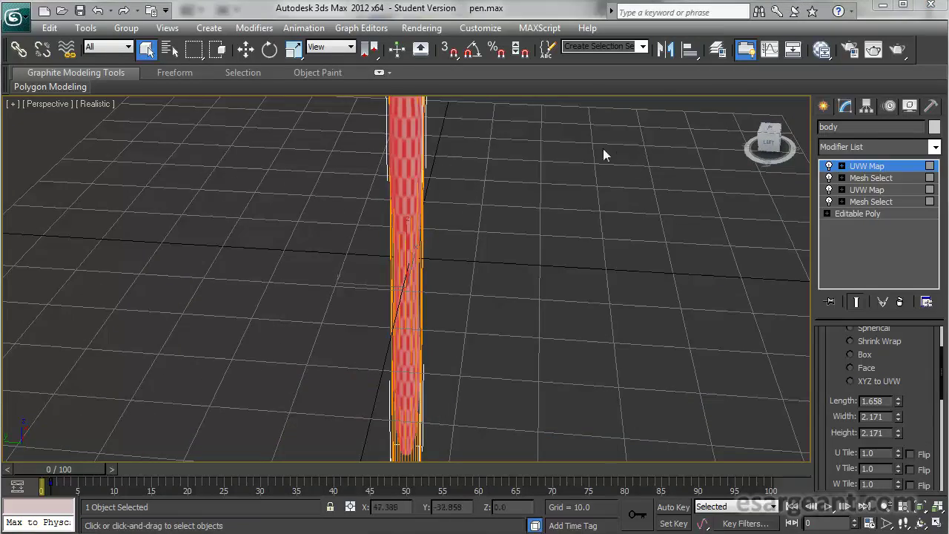
middle_click_drag(603, 153, 563, 186, "alt")
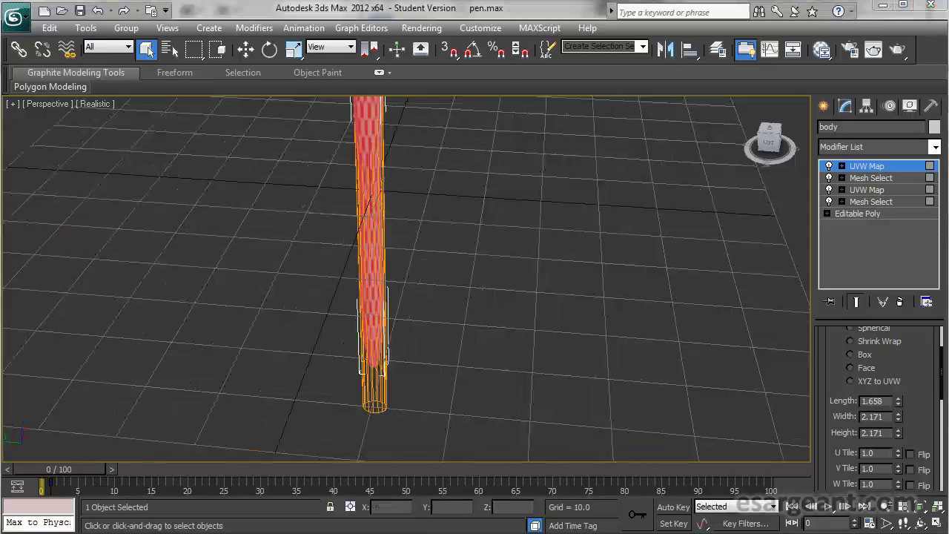
left_click_drag(906, 426, 932, 217)
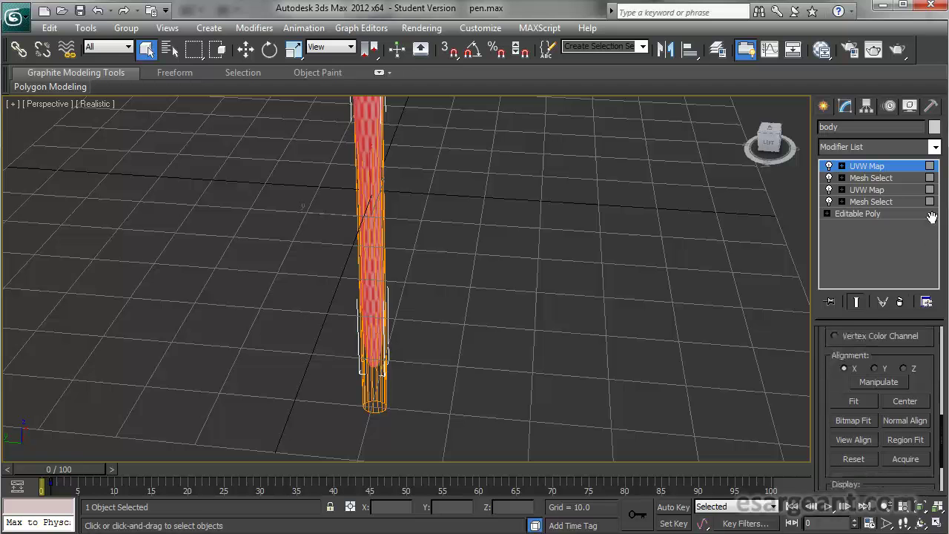
left_click(852, 401)
Scale the body's cylindrical mapping gizmo down along the Z axis until the side checkers look square
middle_click_drag(713, 331, 508, 230, "alt")
scroll(489, 346, "up", 3)
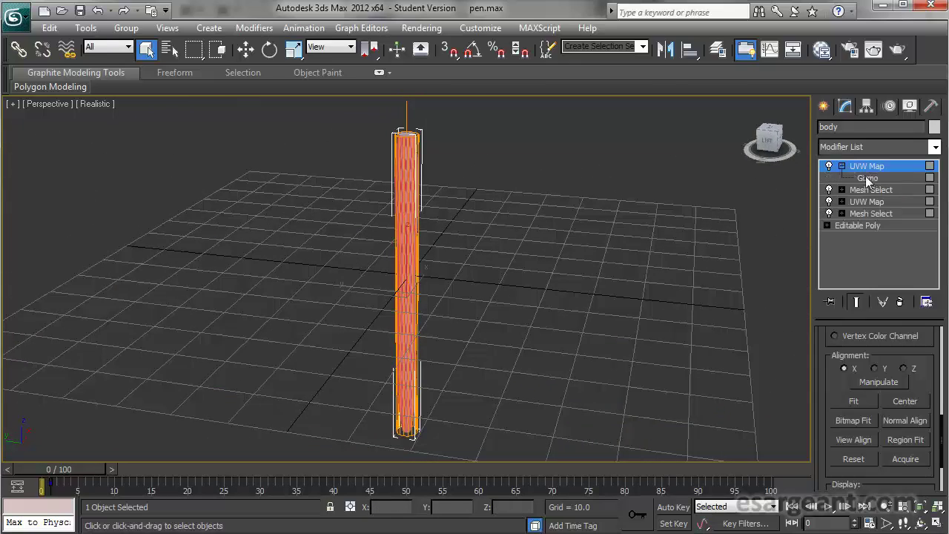
left_click(867, 178)
key("e")
key("r")
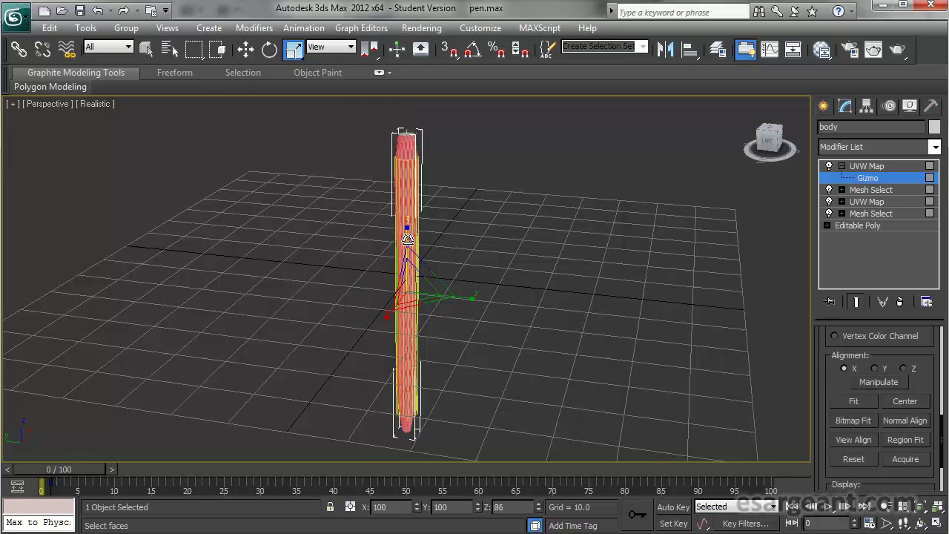
left_click_drag(404, 261, 399, 291)
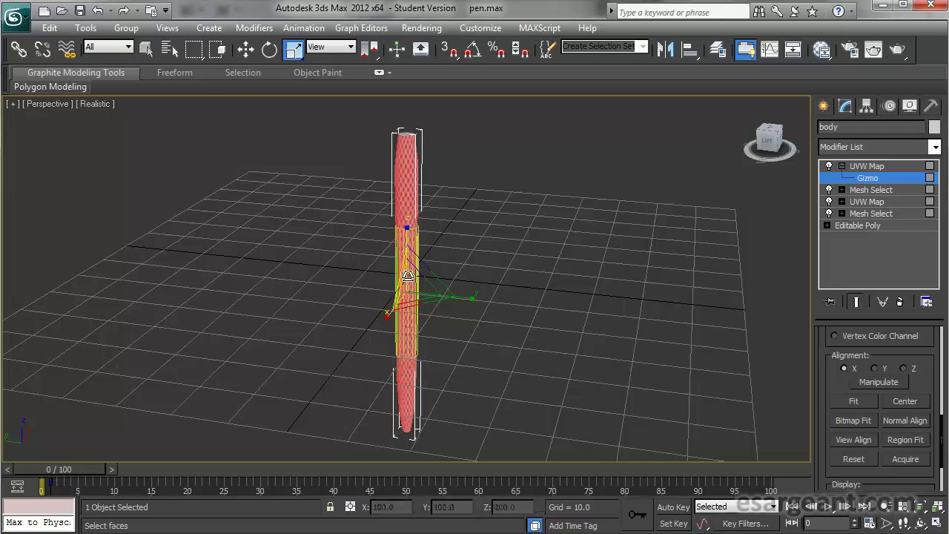
scroll(434, 252, "up", 3)
scroll(421, 282, "up", 2)
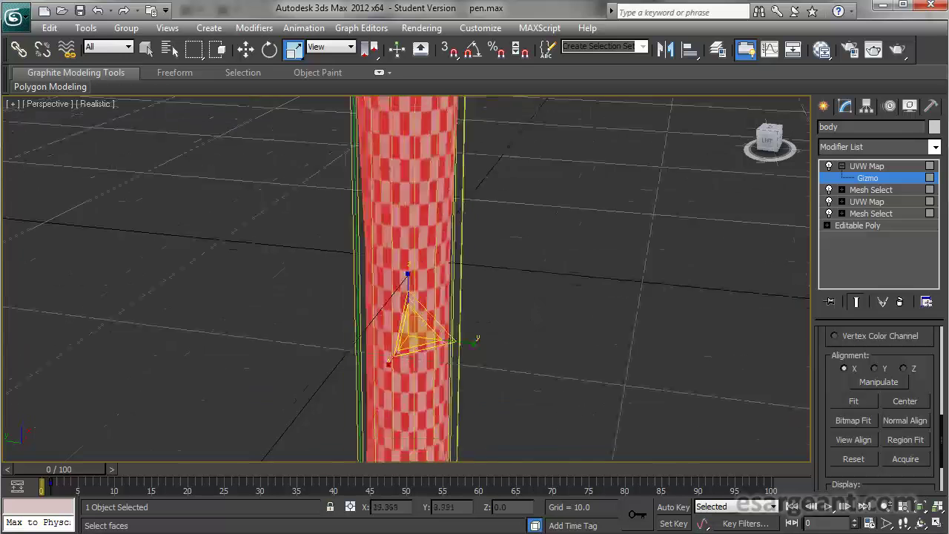
left_click_drag(406, 293, 408, 341)
scroll(442, 322, "down", 6)
middle_click_drag(500, 197, 517, 296, "alt")
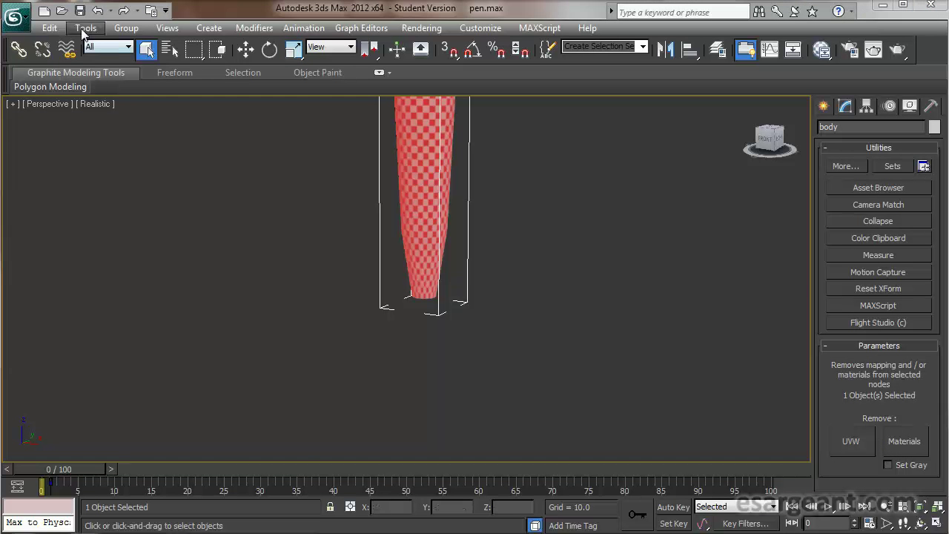
Hide the body and unhide the tip using the Scene Explorer
left_click(85, 28)
left_click(108, 45)
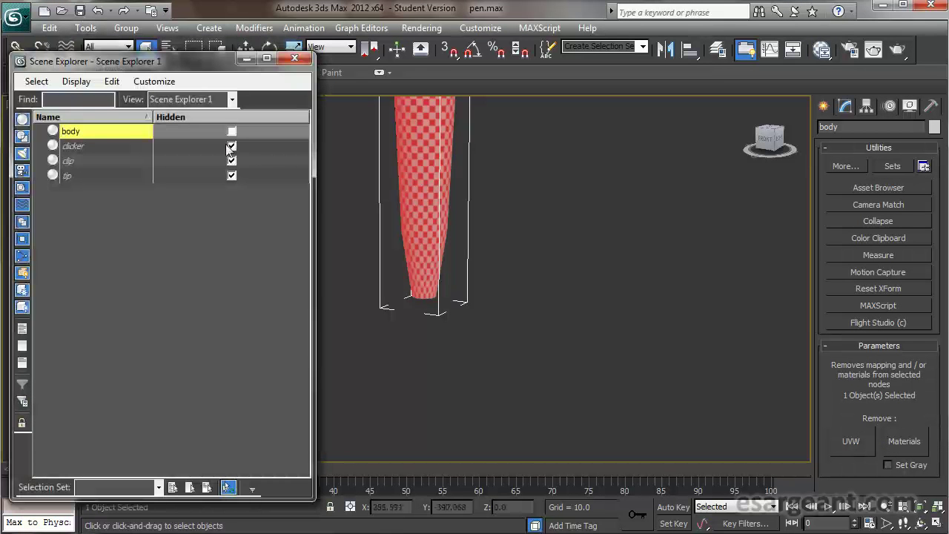
left_click(231, 132)
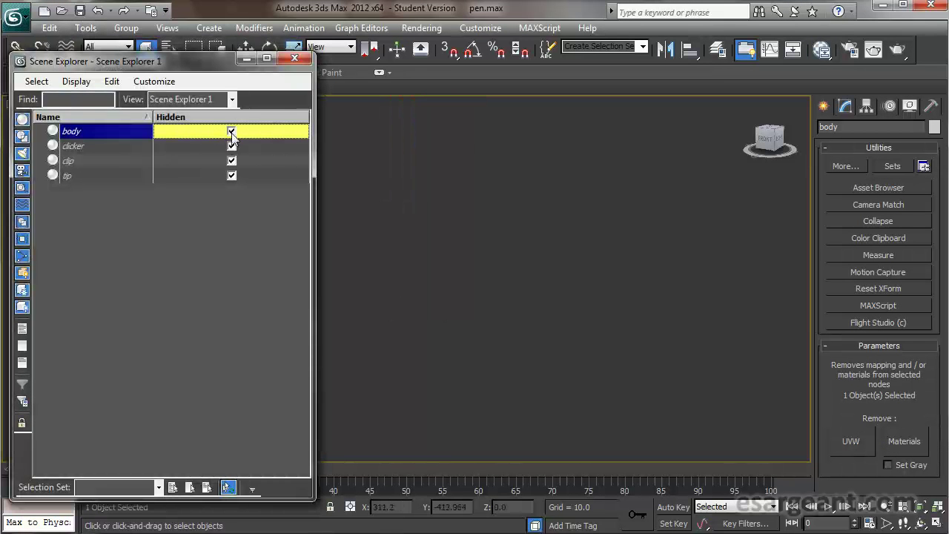
left_click(231, 176)
left_click(294, 58)
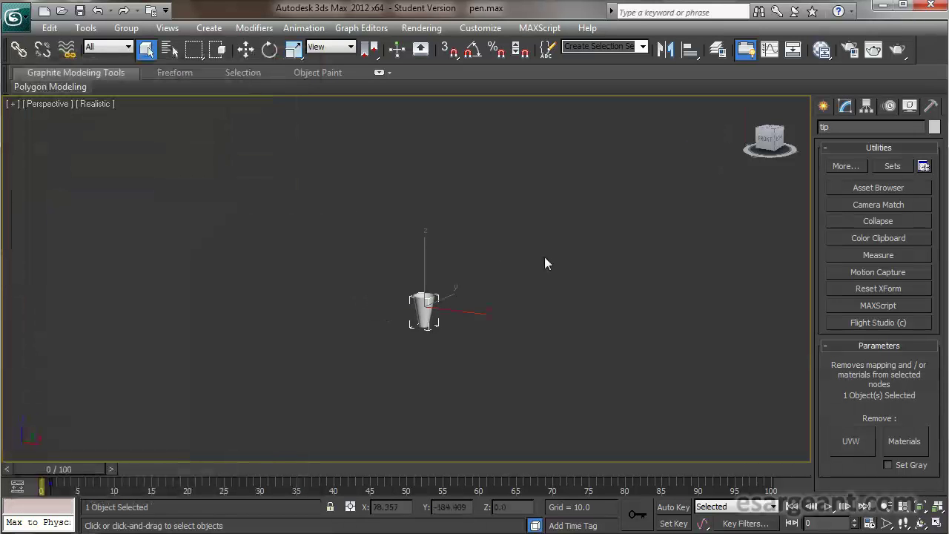
Assign the checker material to the tip from the Slate Material Editor, then close the editor
key("m")
left_click_drag(544, 258, 534, 342)
left_click(153, 377)
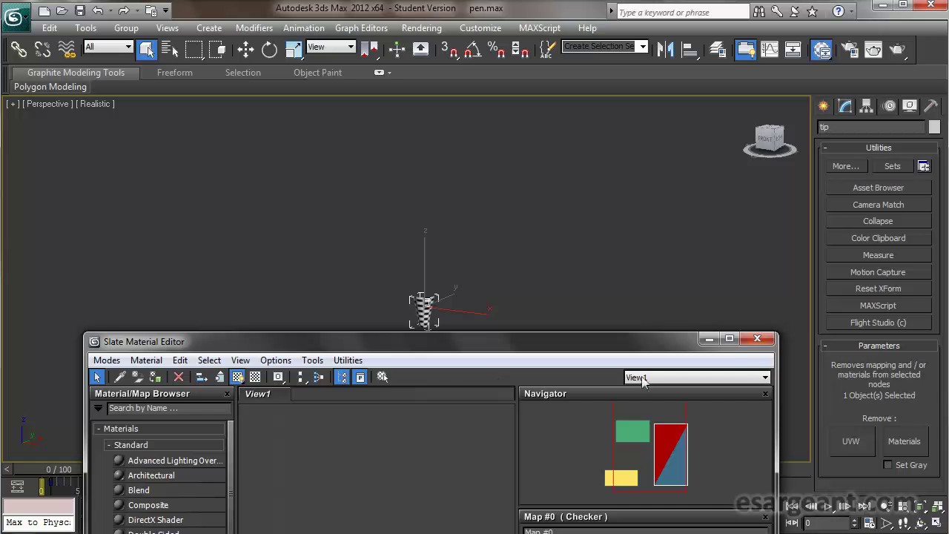
left_click(758, 339)
Apply a UVW Map modifier to the tip and set its mapping to Cylindrical
scroll(415, 296, "up", 8)
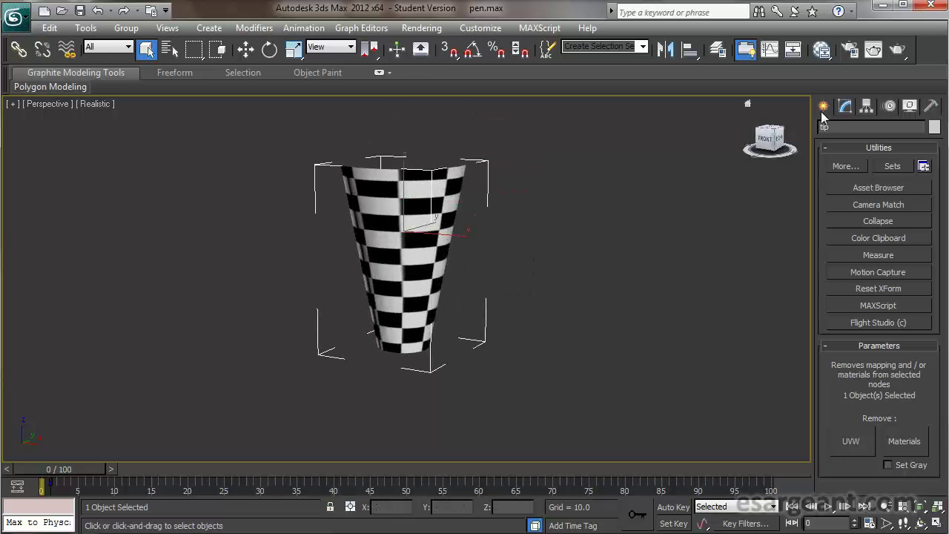
left_click(845, 107)
left_click(880, 148)
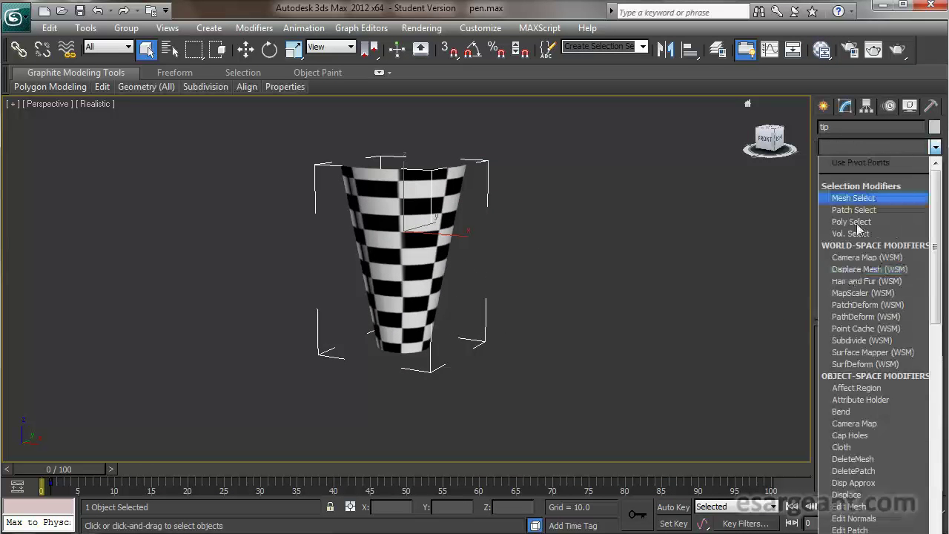
scroll(852, 467, "down", 15)
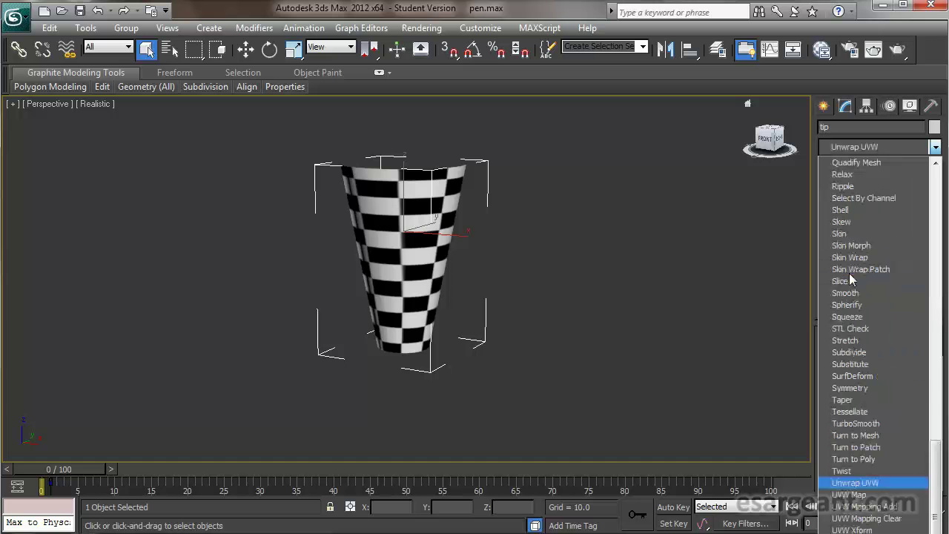
left_click(864, 497)
left_click_drag(919, 431, 919, 423)
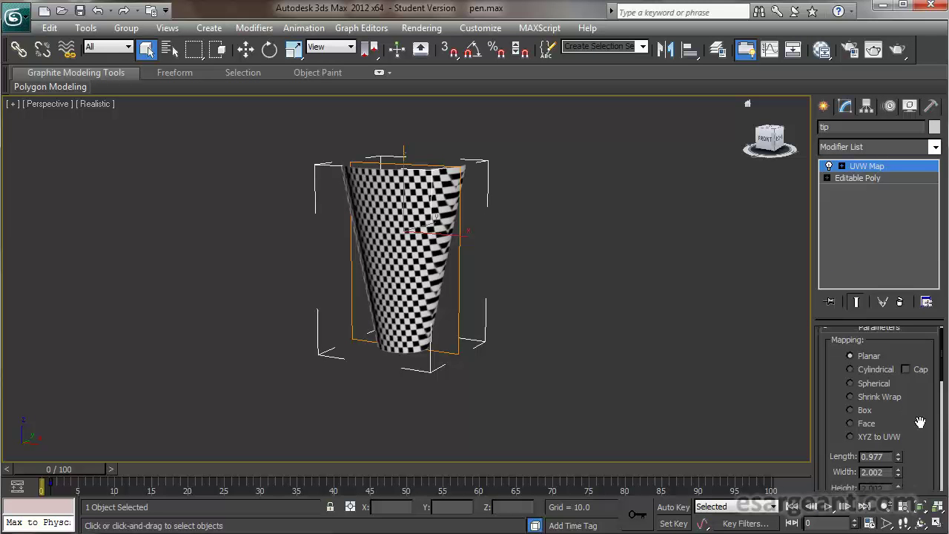
left_click(879, 369)
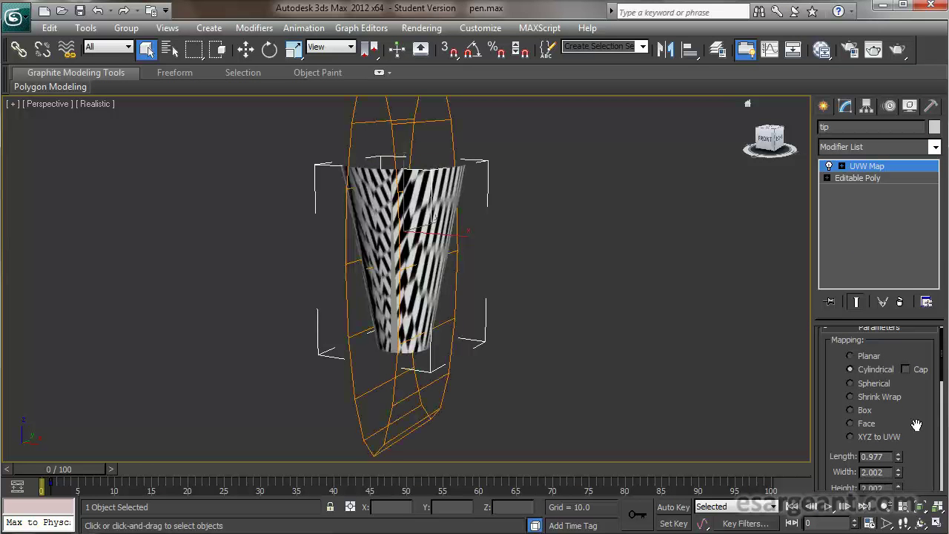
Align the tip's cylindrical mapping to the X axis and fit it to the tip
left_click_drag(919, 438, 899, 205)
left_click(846, 393)
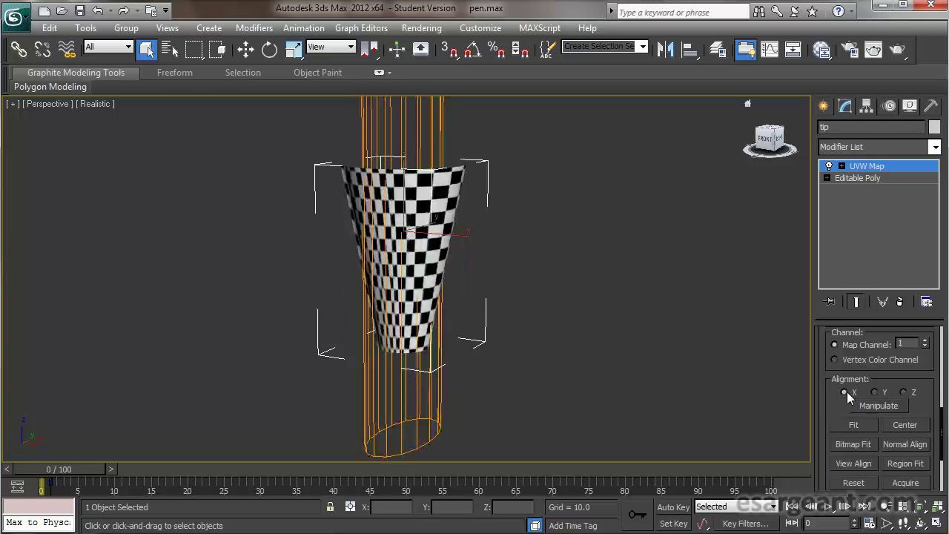
left_click(857, 425)
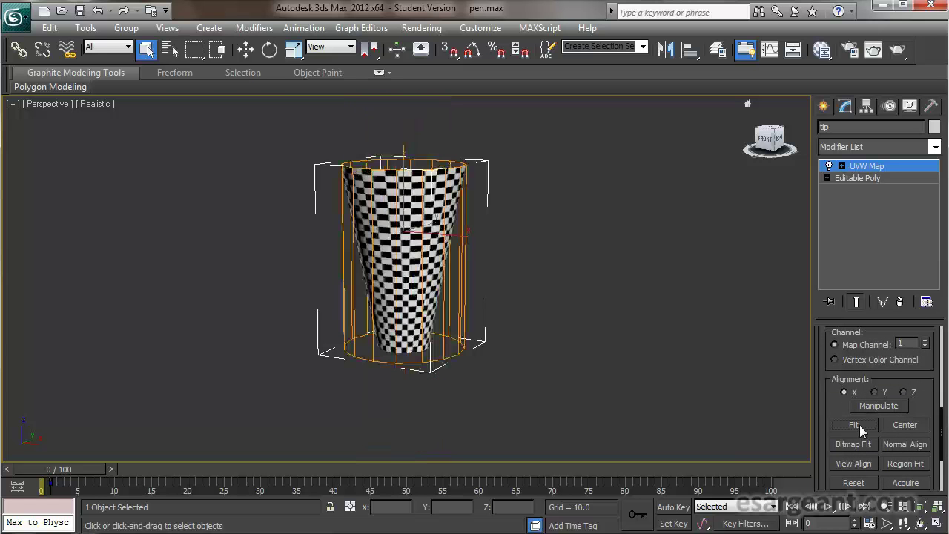
Scale the tip's cylindrical mapping gizmo up uniformly to about 264% to enlarge its checkers
middle_click_drag(387, 277, 448, 288, "alt")
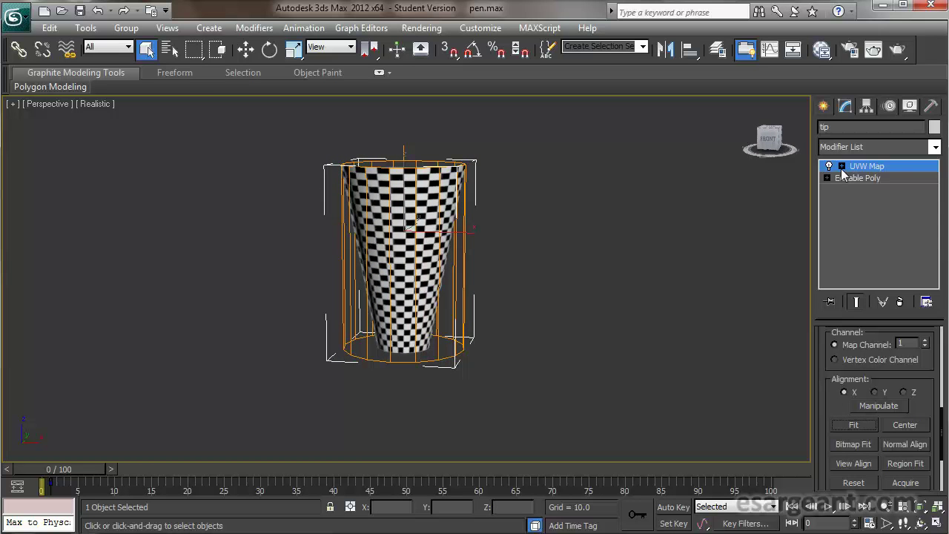
left_click(866, 177)
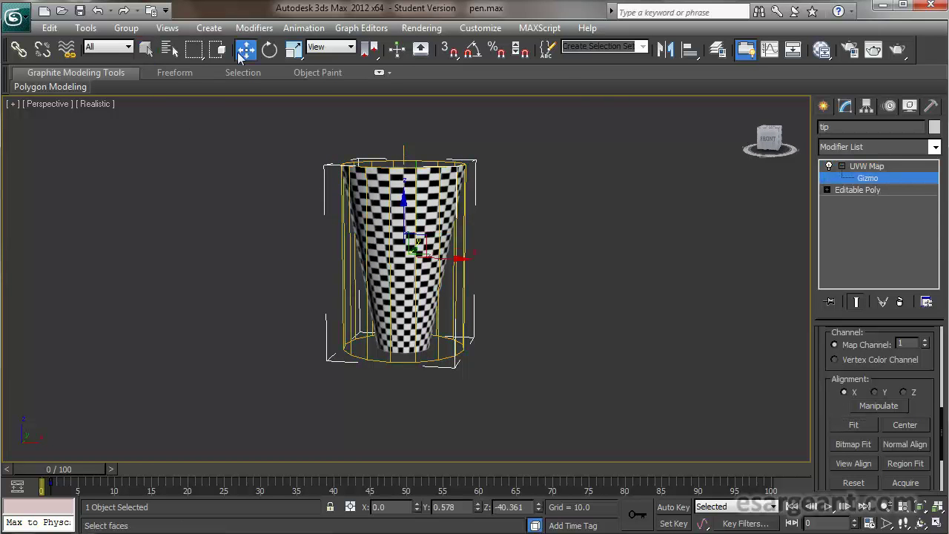
left_click(293, 50)
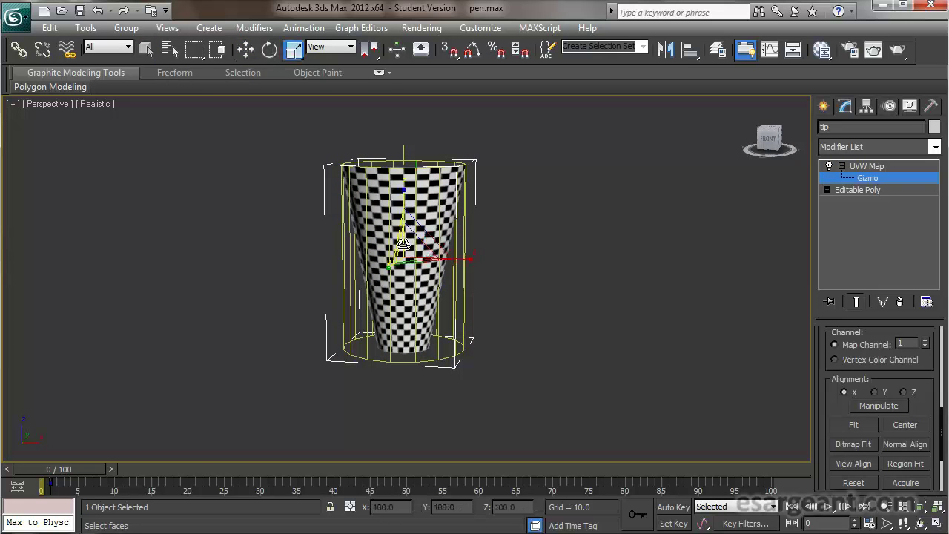
left_click_drag(405, 243, 495, 118)
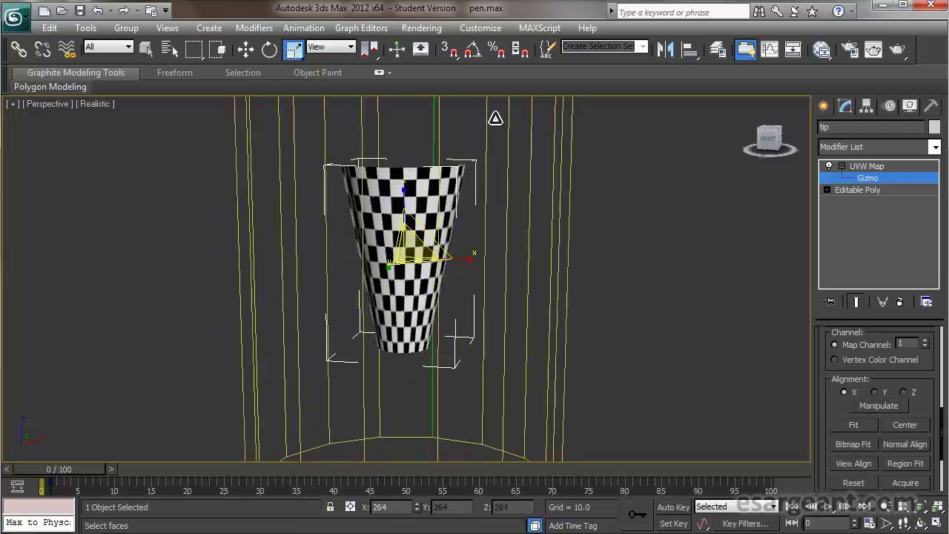
Examine the tip's cylindrical checker mapping from all around, including the view along its axis
middle_click_drag(410, 297, 415, 301, "alt")
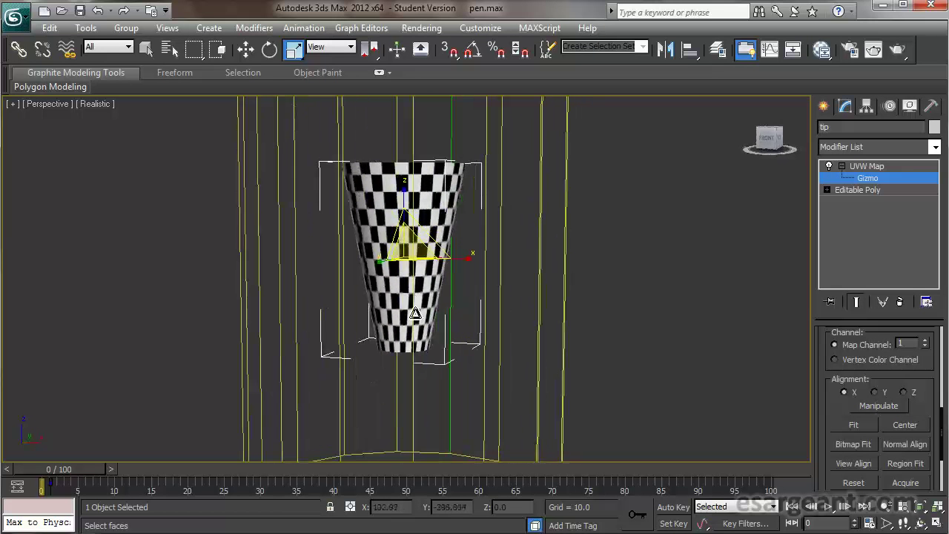
left_click_drag(404, 191, 404, 196)
scroll(505, 216, "down", 6)
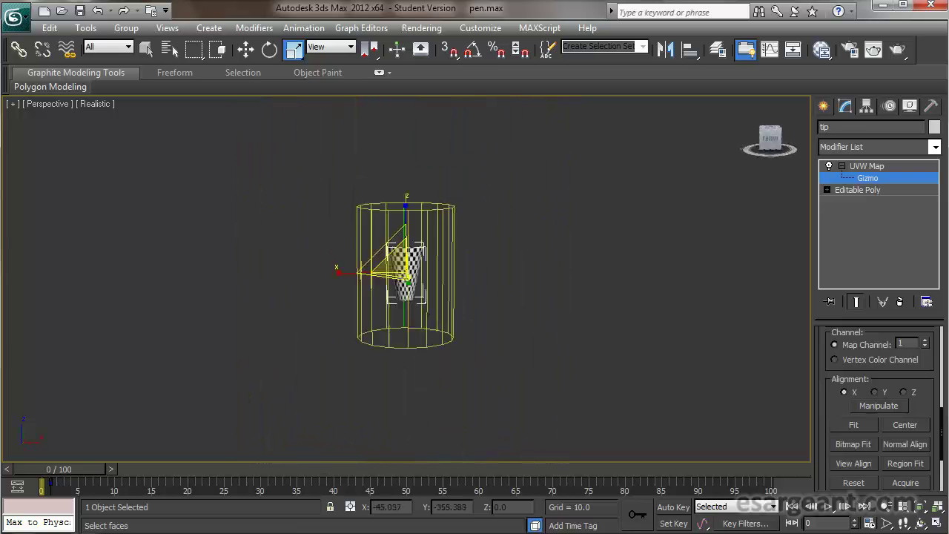
scroll(404, 274, "up", 2)
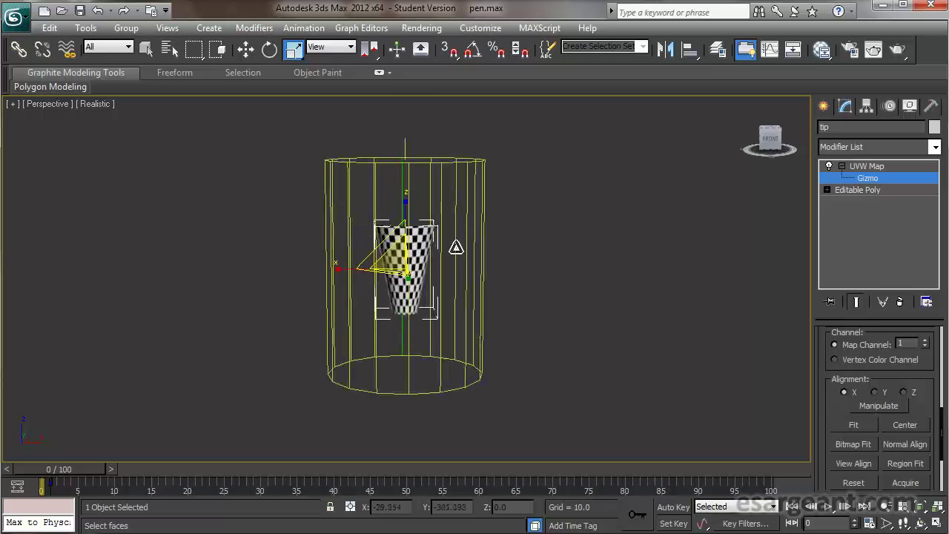
middle_click_drag(452, 240, 403, 247, "alt")
scroll(405, 286, "up", 5)
scroll(400, 282, "down", 6)
middle_click_drag(399, 280, 391, 234, "alt")
middle_click_drag(695, 236, 620, 152, "alt")
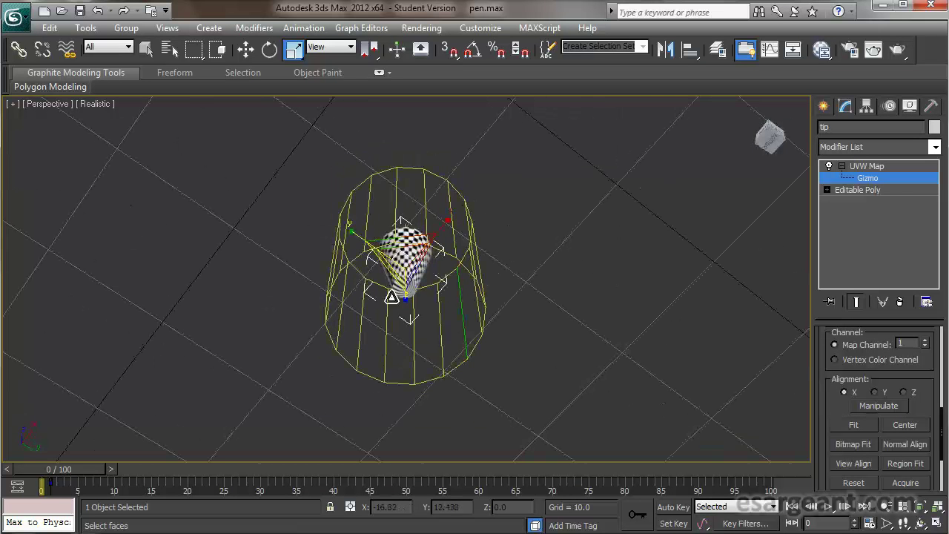
middle_click_drag(526, 260, 521, 341, "alt")
left_click_drag(521, 341, 521, 404)
middle_click_drag(525, 249, 524, 264, "alt")
left_click_drag(523, 264, 561, 201)
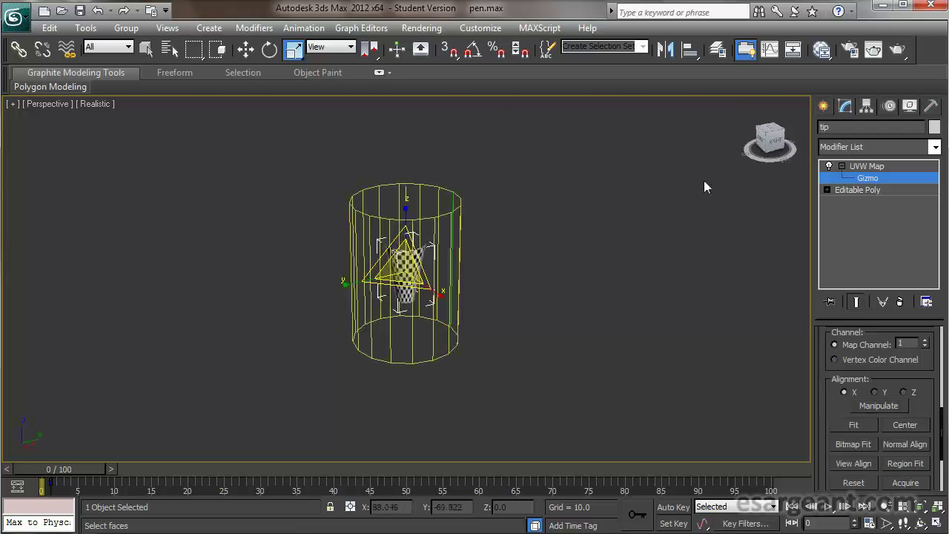
Finish editing the tip's mapping gizmo, then hide the tip and unhide the clip using the Scene Explorer
left_click(859, 167)
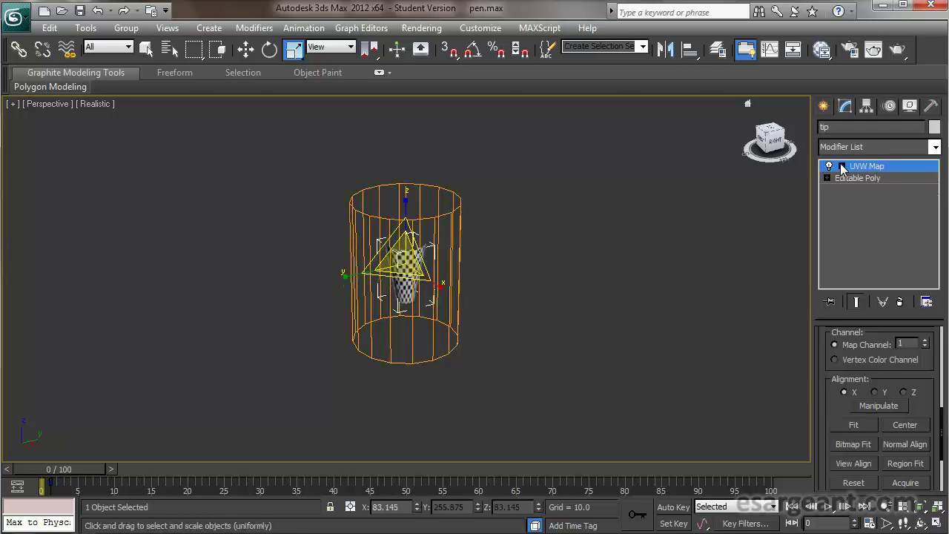
left_click(617, 201)
middle_click_drag(617, 201, 525, 232, "alt")
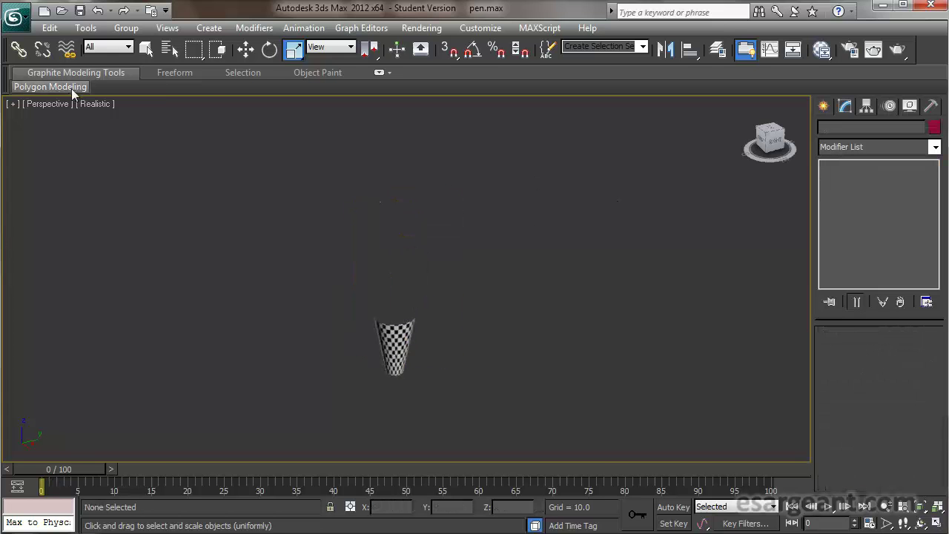
left_click(126, 28)
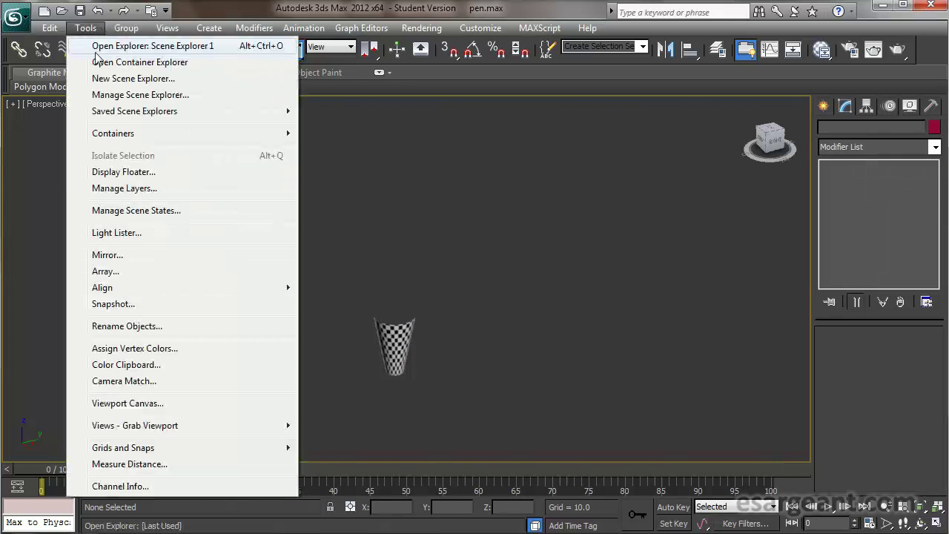
left_click(100, 48)
left_click(243, 175)
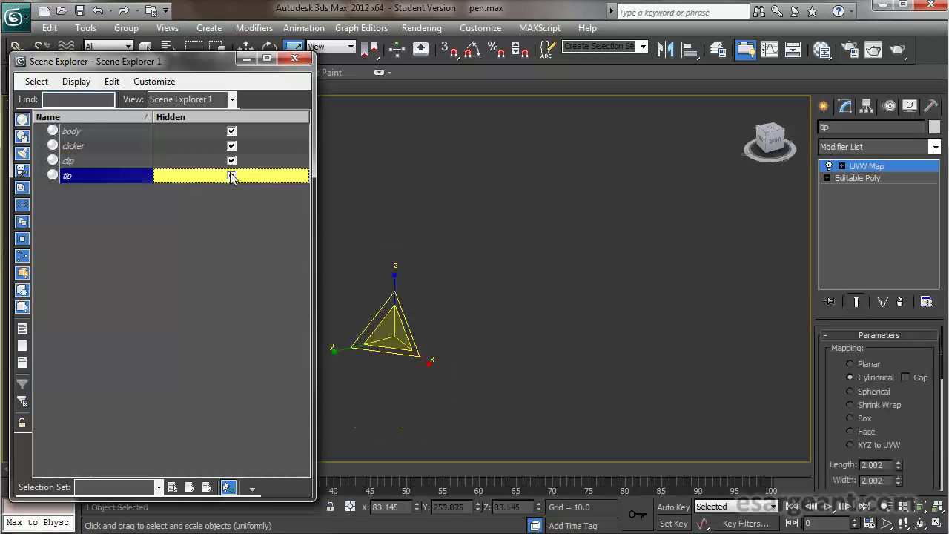
left_click(232, 161)
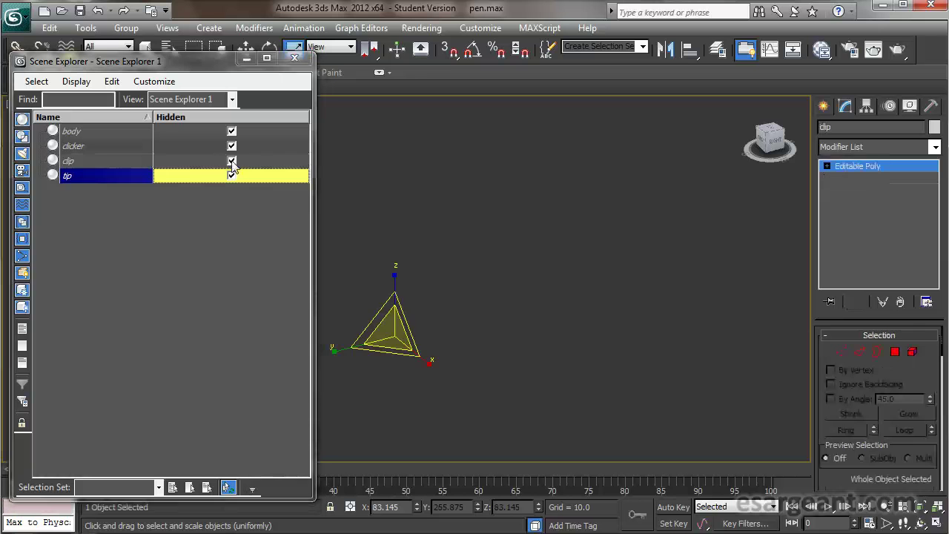
left_click(295, 62)
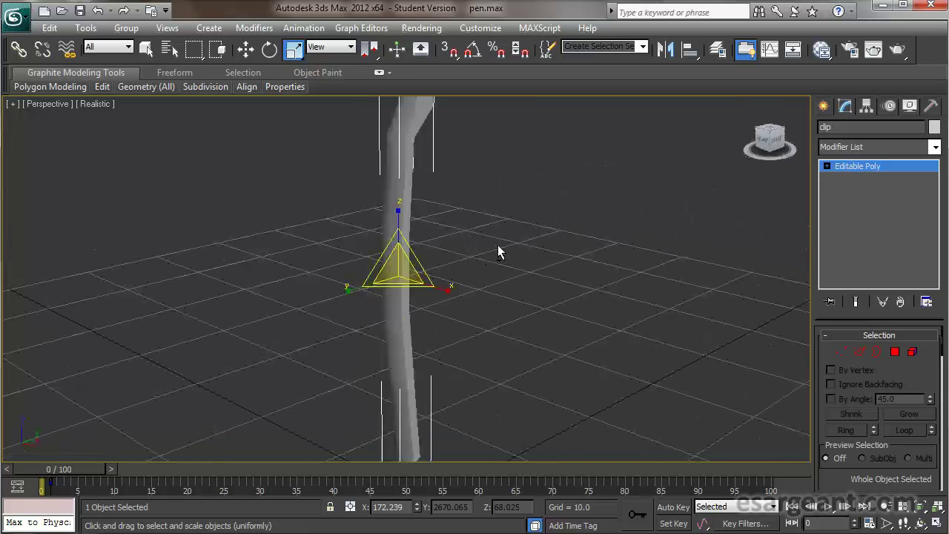
Assign the checker material to the clip from the Slate Material Editor, then close the editor
scroll(499, 252, "down", 5)
key("m")
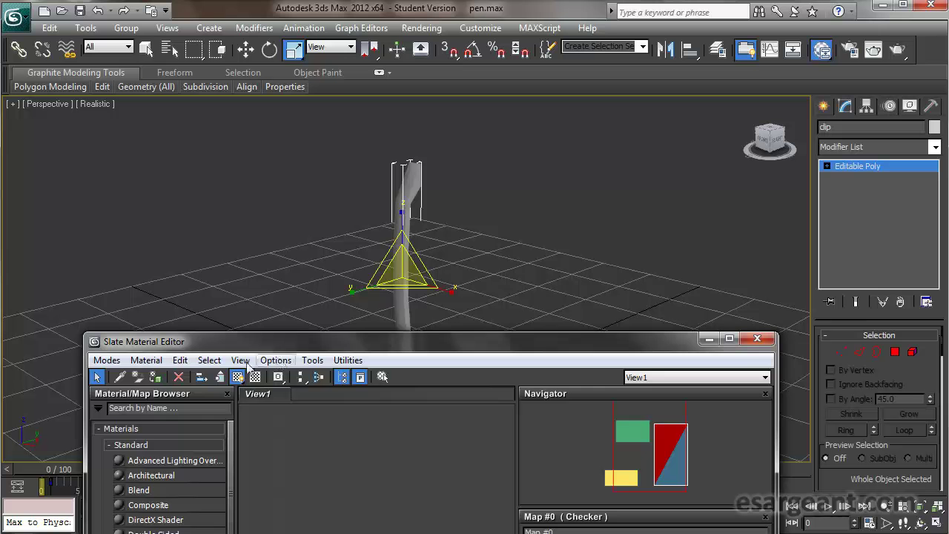
left_click(756, 337)
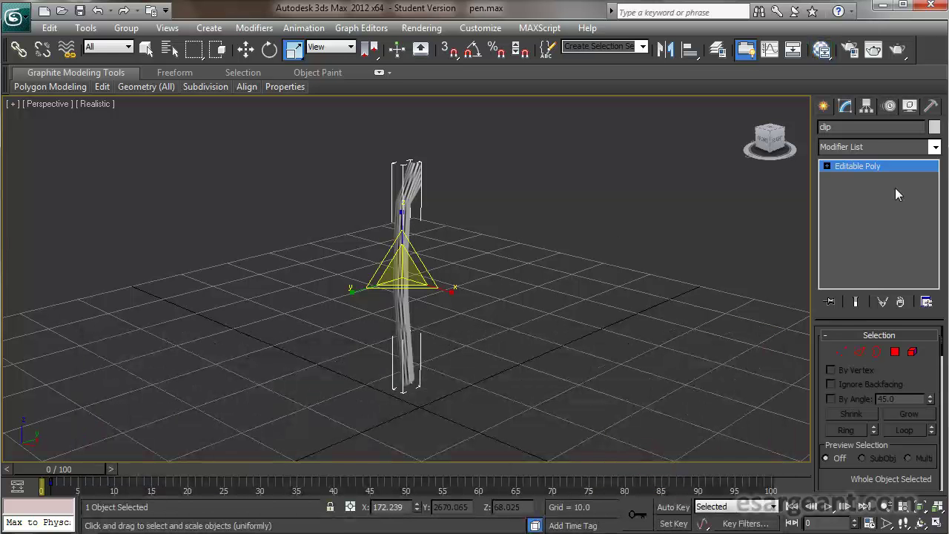
Try a UVW Map modifier on the whole clip with Box mapping, fitted to the clip
left_click(880, 146)
key("u")
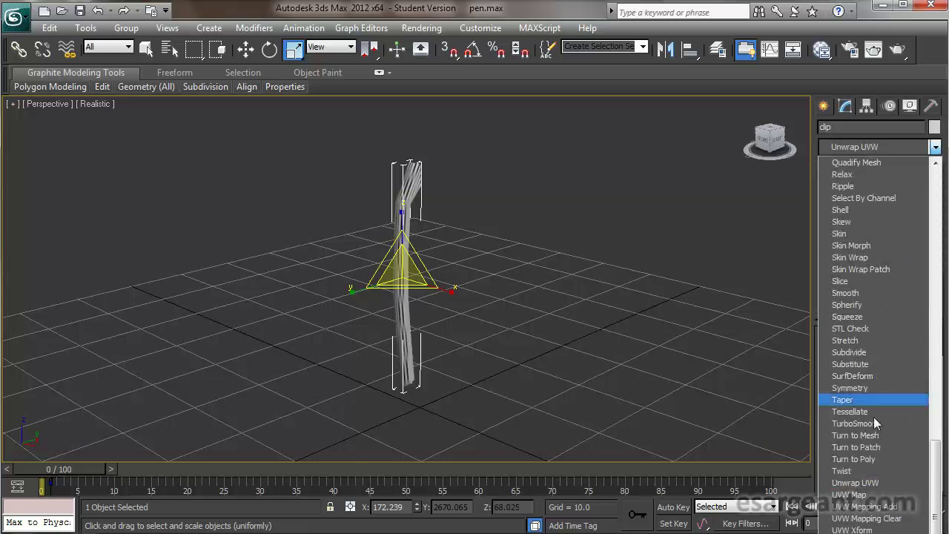
left_click(864, 494)
scroll(470, 250, "up", 4)
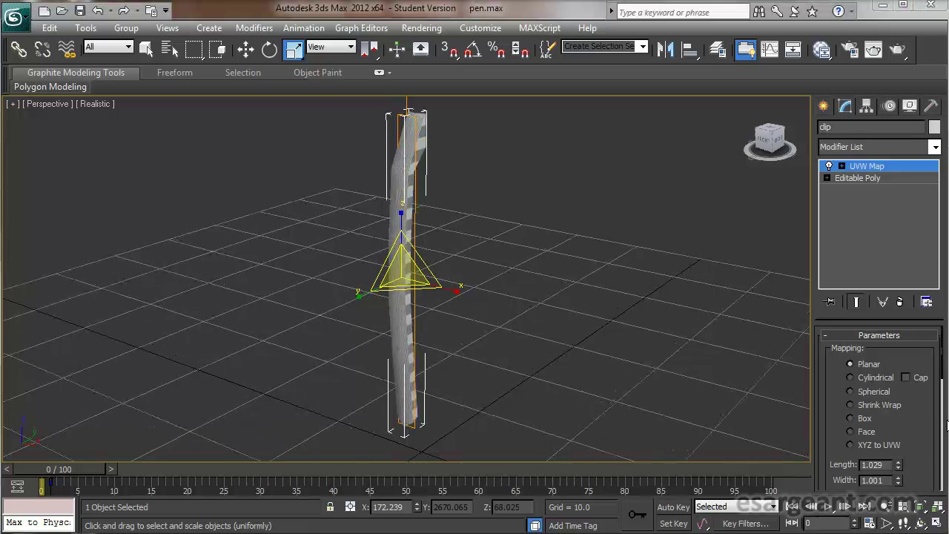
left_click(851, 418)
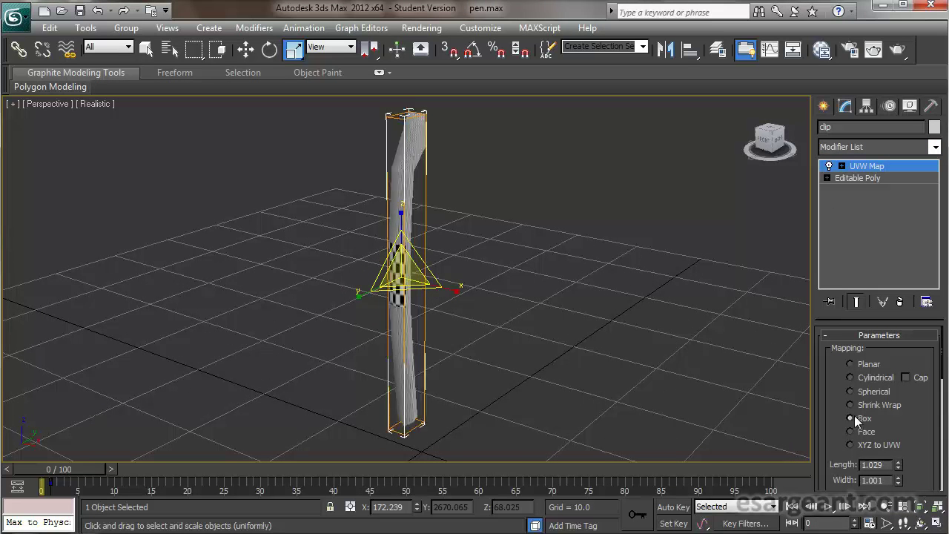
middle_click_drag(365, 265, 502, 339, "alt")
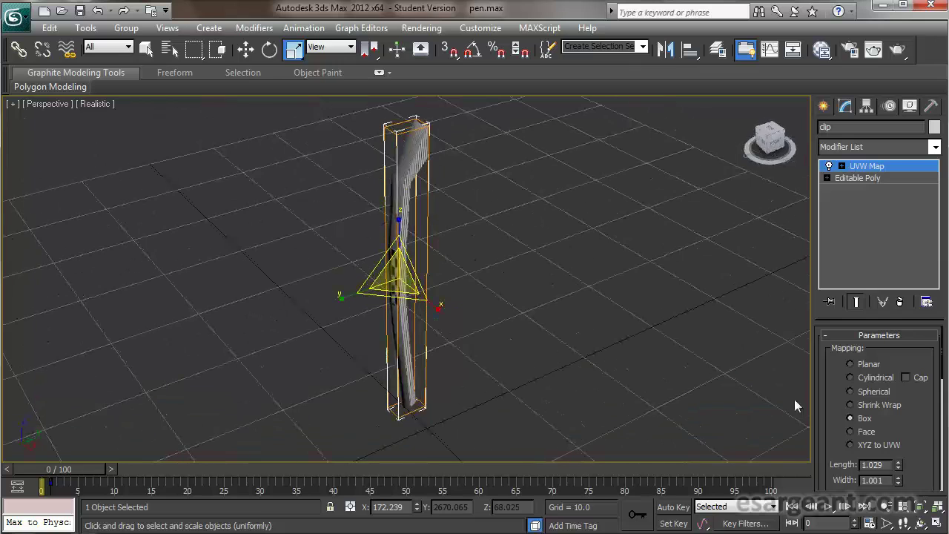
left_click_drag(926, 430, 907, 208)
left_click(853, 442)
Examine how the box mapping places the checkers on the clip's front, sides and upper bend
middle_click_drag(536, 347, 415, 180, "alt")
scroll(478, 323, "up", 5)
scroll(420, 222, "down", 4)
mouse_move(403, 258)
middle_mouse_down("alt")
mouse_move(415, 269)
mouse_move(393, 274)
middle_mouse_up("alt")
middle_click_drag(439, 237, 478, 194, "alt")
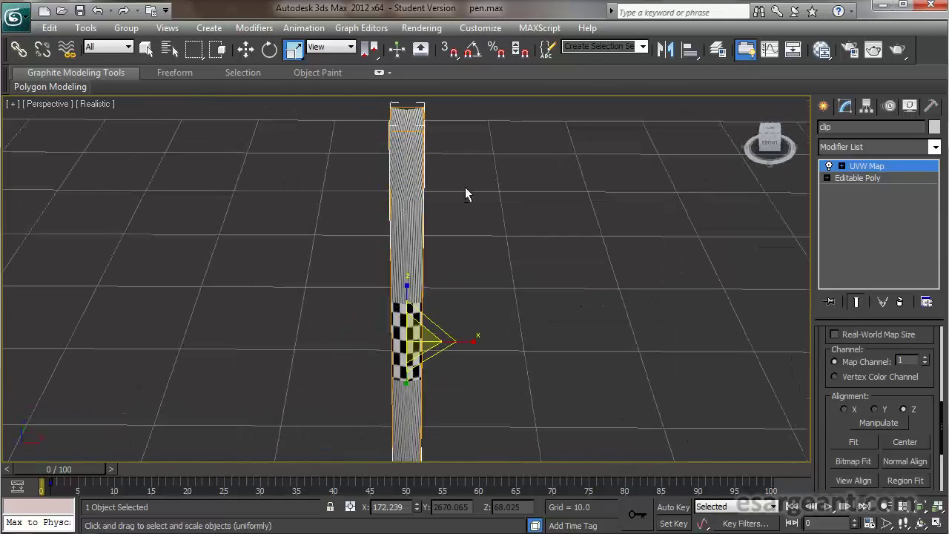
middle_click_drag(404, 240, 497, 269, "alt")
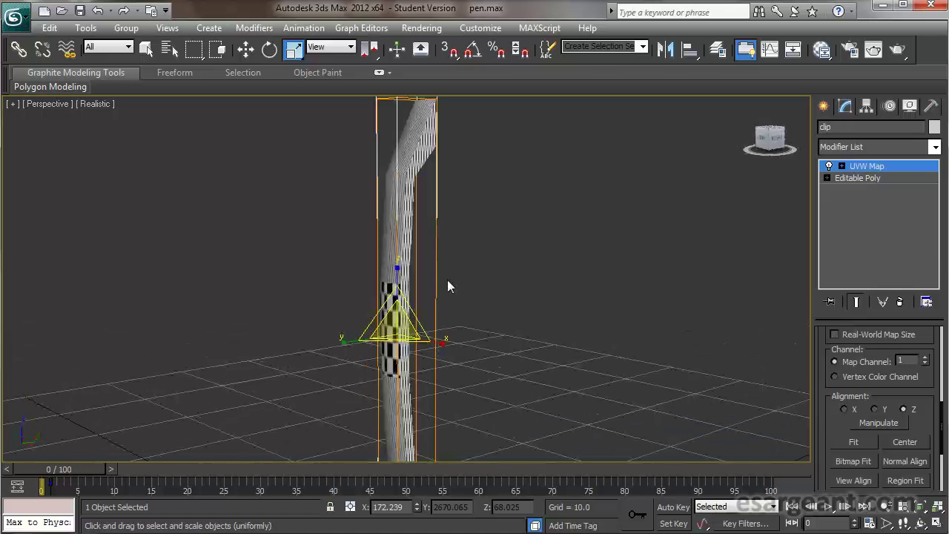
left_click_drag(444, 326, 486, 314)
middle_click_drag(487, 314, 556, 296, "alt")
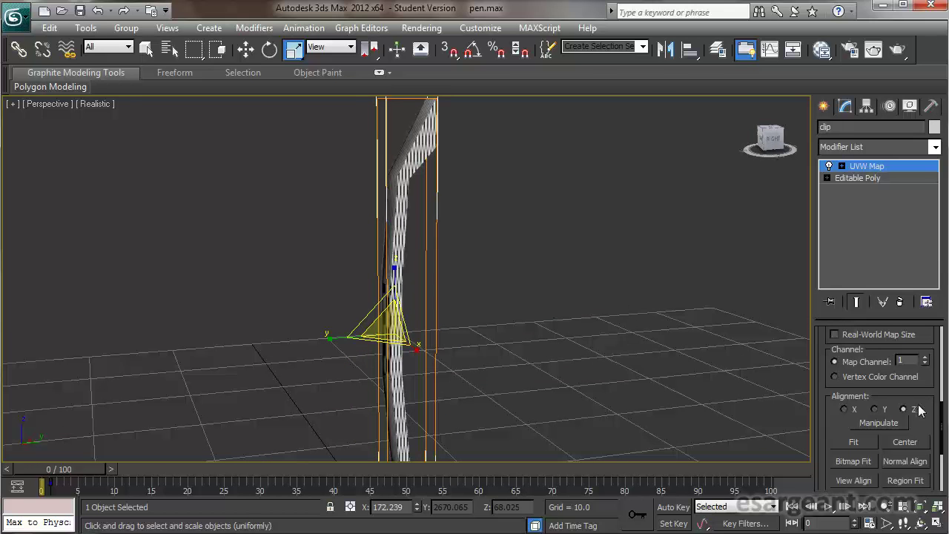
left_click_drag(834, 412, 834, 466)
middle_click_drag(593, 334, 630, 339, "alt")
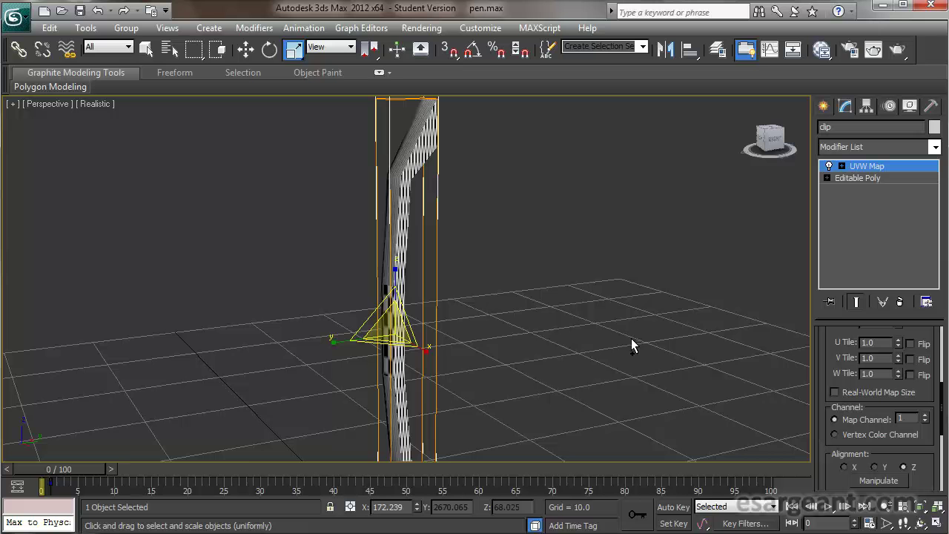
middle_click_drag(570, 286, 601, 293, "alt")
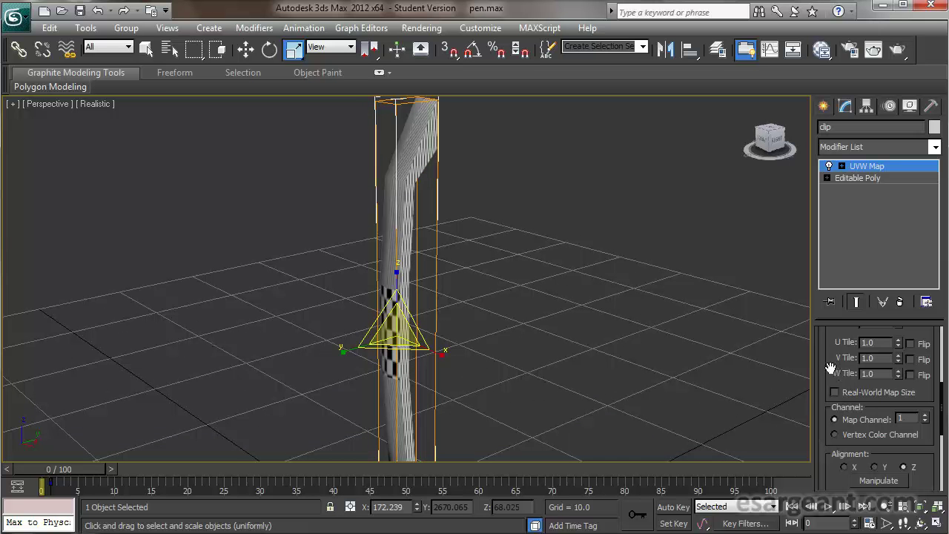
Try Planar mapping on the clip and widen the mapping gizmo along its X axis to even out the checkers
left_click_drag(831, 368, 830, 531)
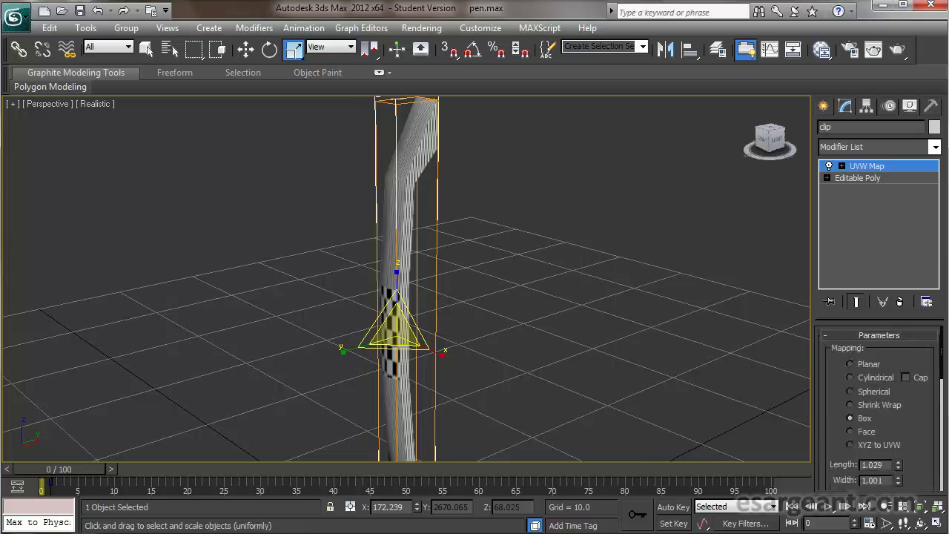
left_click(864, 364)
middle_click_drag(470, 306, 576, 291, "alt")
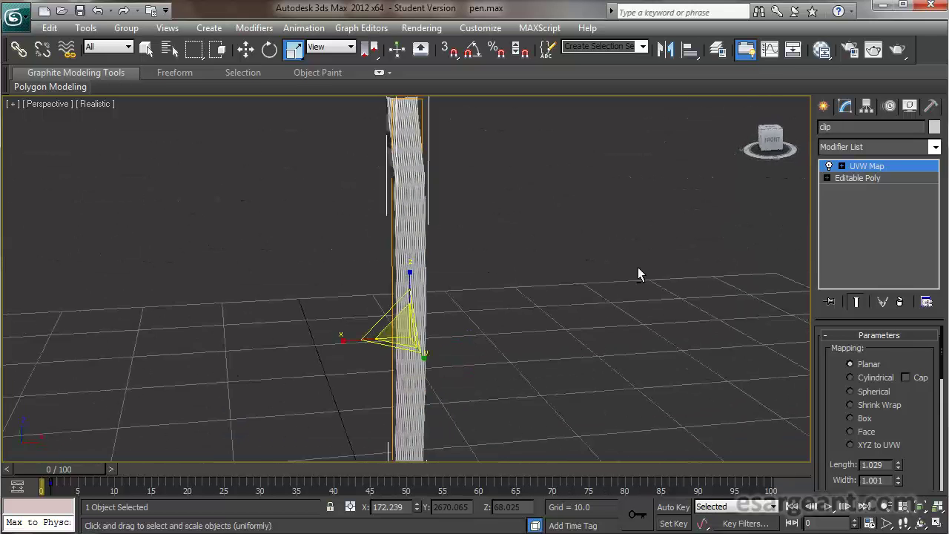
left_click(853, 182)
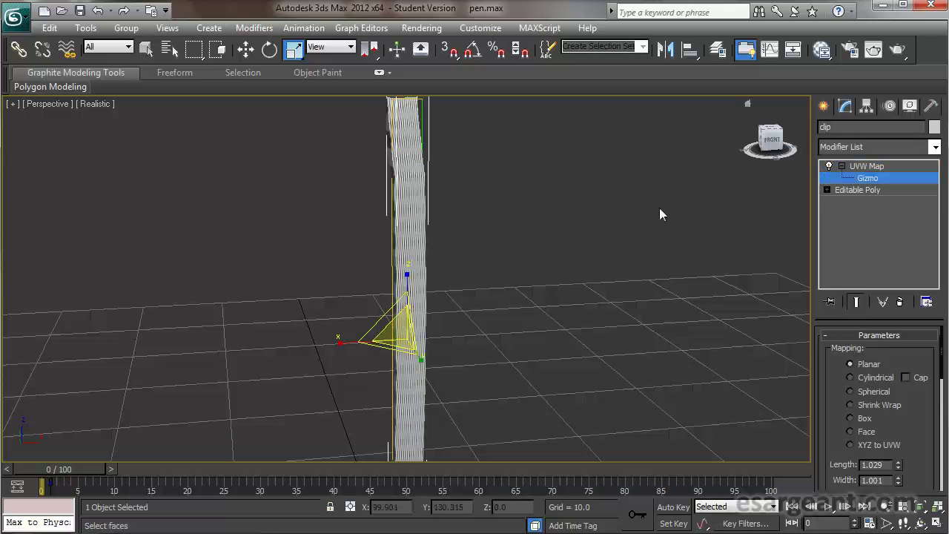
left_click_drag(339, 339, 391, 418)
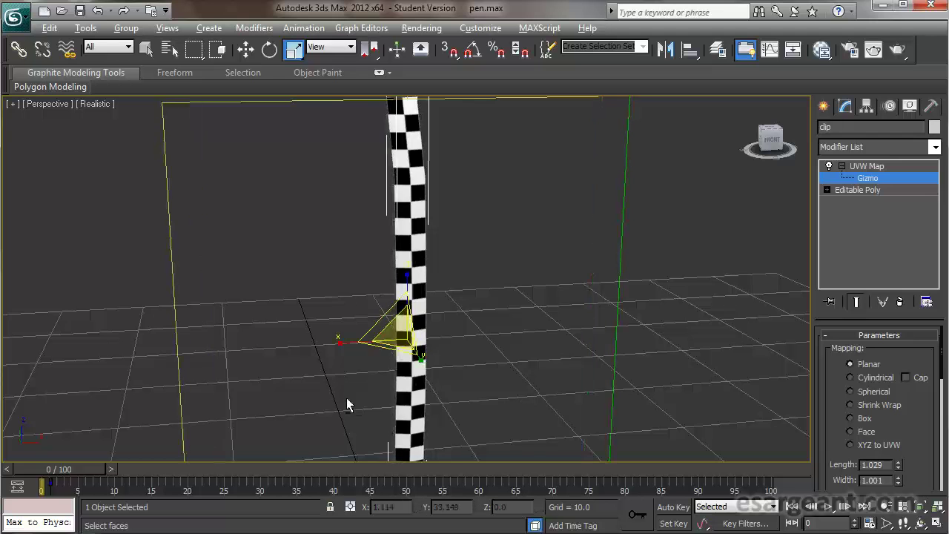
middle_click_drag(339, 389, 281, 389, "alt")
Delete the UVW Map modifier from the clip and apply a Mesh Select modifier instead
left_click(866, 166)
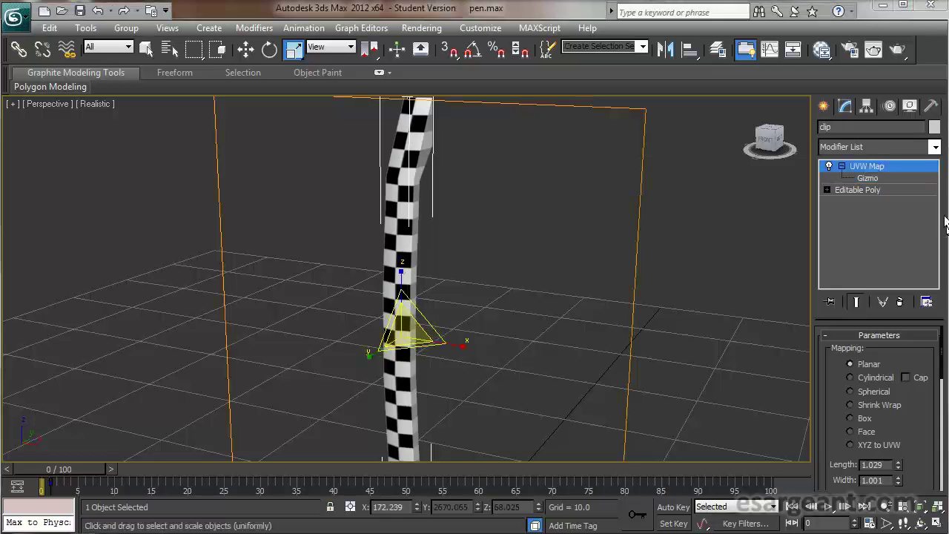
left_click(899, 302)
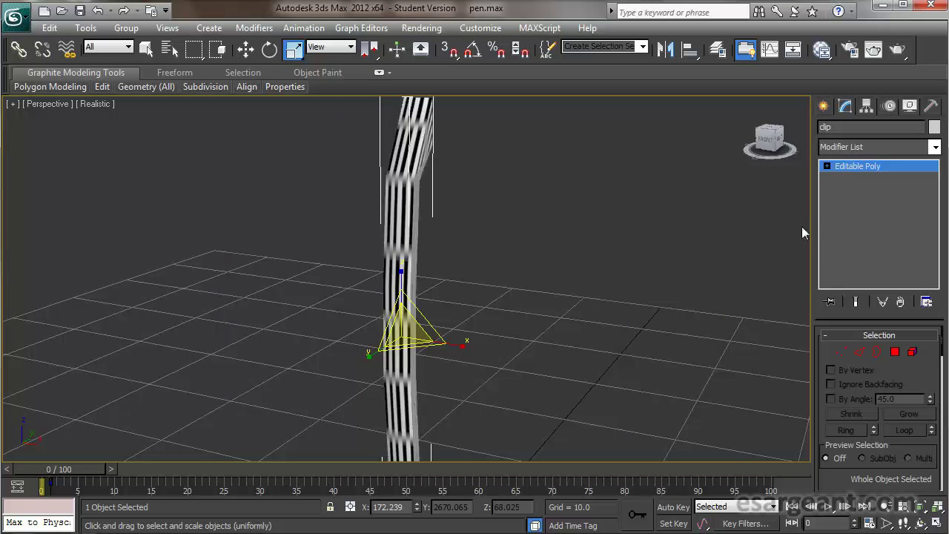
left_click(875, 146)
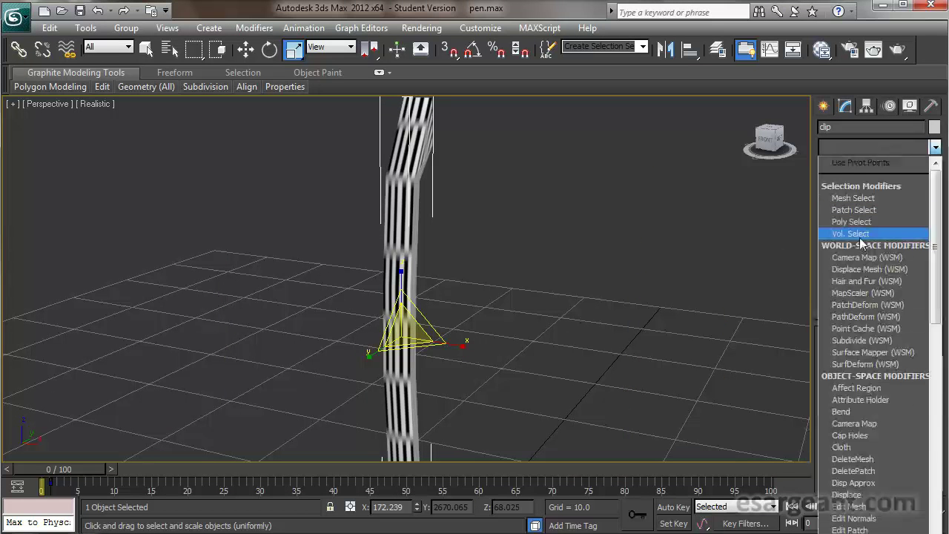
key("s")
key("s")
key("s")
key("s")
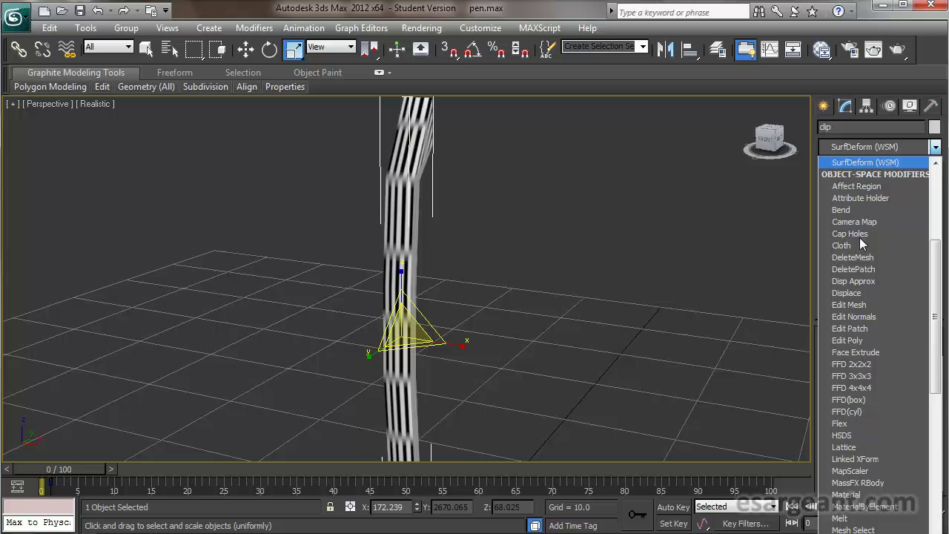
scroll(889, 206, "up", 6)
left_click(889, 208)
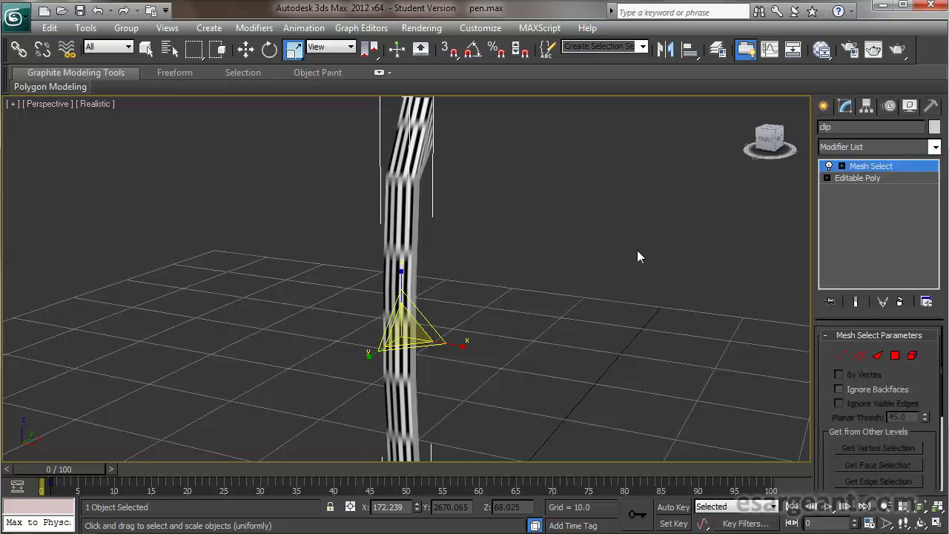
Select the polygons on the clip's front and back faces along its full length, leaving the narrow sides unselected
scroll(593, 222, "down", 4)
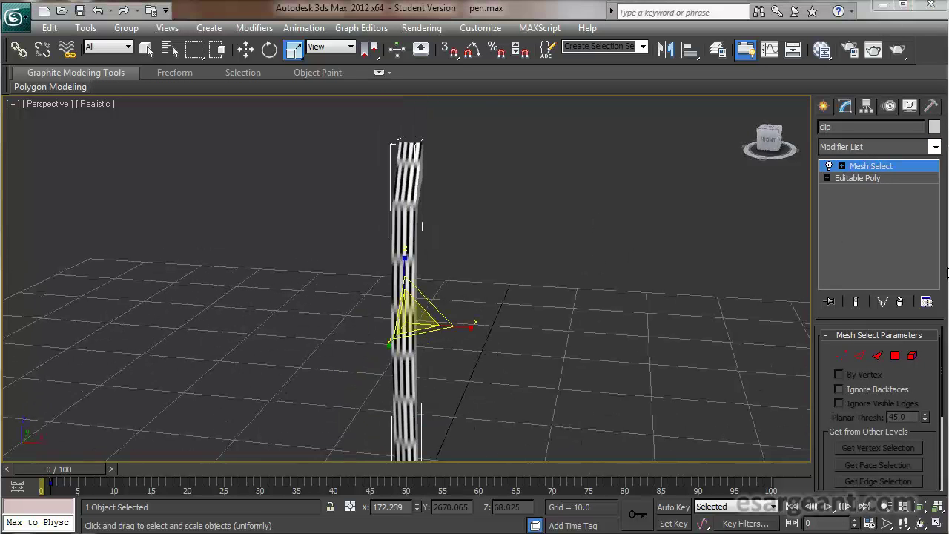
left_click(894, 355)
middle_click_drag(585, 333, 373, 160, "alt")
left_click_drag(505, 428, 506, 430)
middle_click_drag(345, 306, 403, 157, "alt")
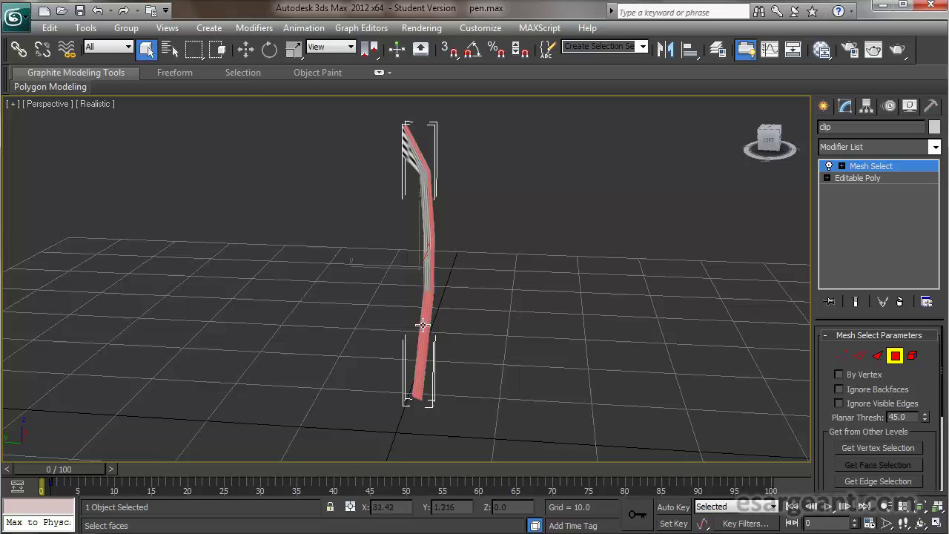
middle_click_drag(509, 358, 244, 361, "alt")
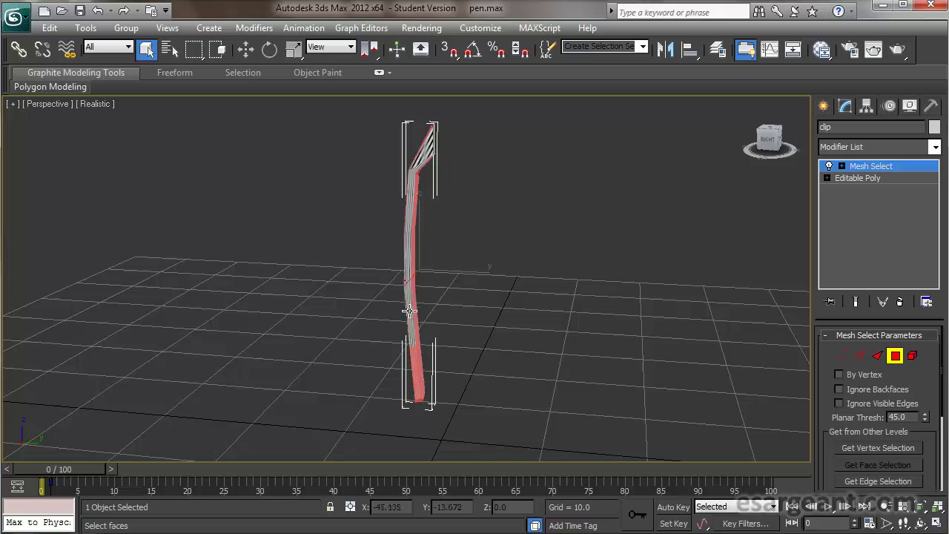
middle_click_drag(407, 334, 593, 341, "alt")
Apply a UVW Map modifier to the clip's selected front and back polygons
left_click(935, 147)
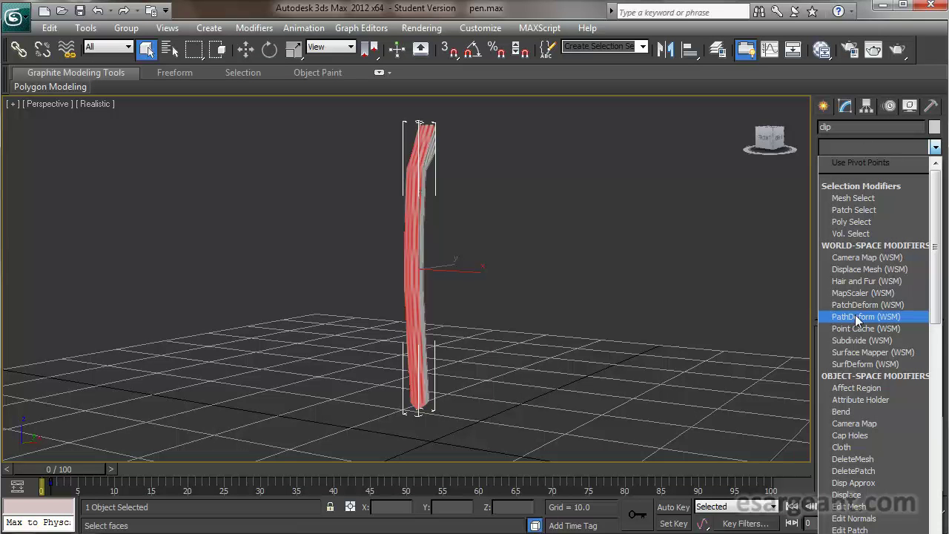
scroll(855, 315, "down", 10)
left_click(862, 496)
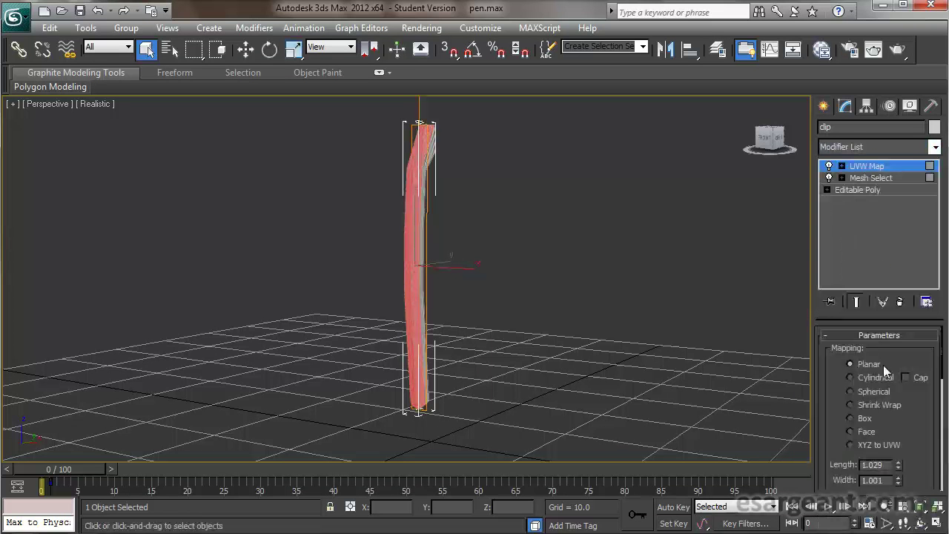
Scale the planar mapping gizmo wider along its X axis until the checkers on the clip's front look square
middle_click_drag(469, 315, 487, 322, "alt")
scroll(480, 315, "up", 2)
left_click(842, 166)
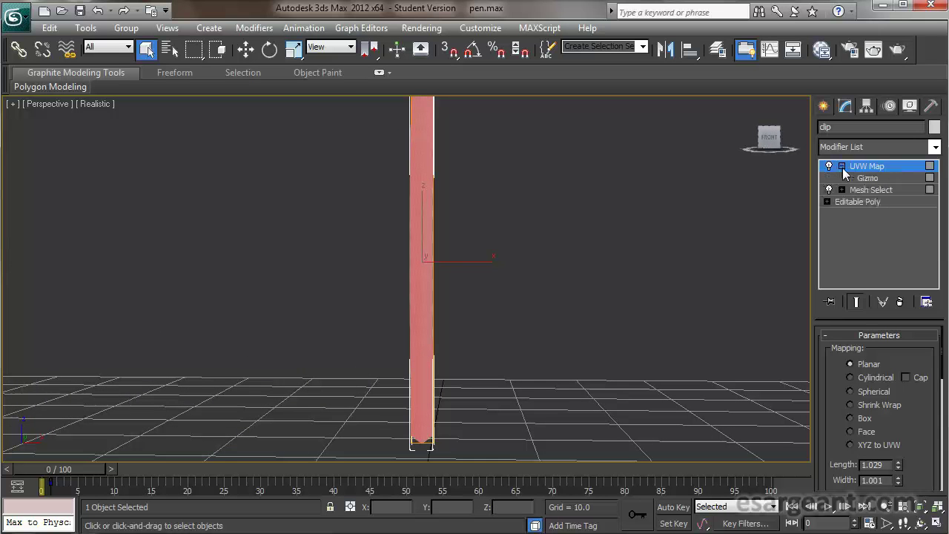
left_click(866, 178)
key("r")
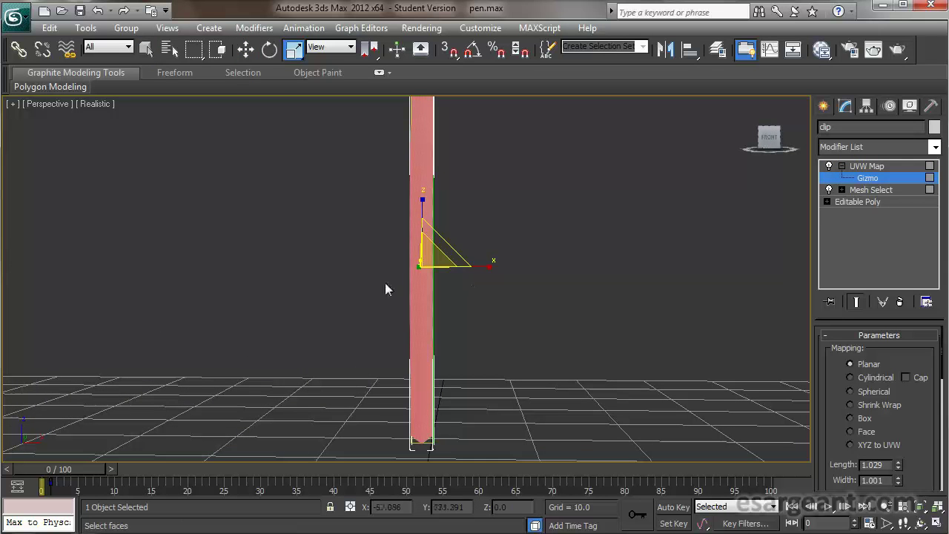
left_click_drag(483, 266, 55, 302)
left_click_drag(493, 264, 519, 267)
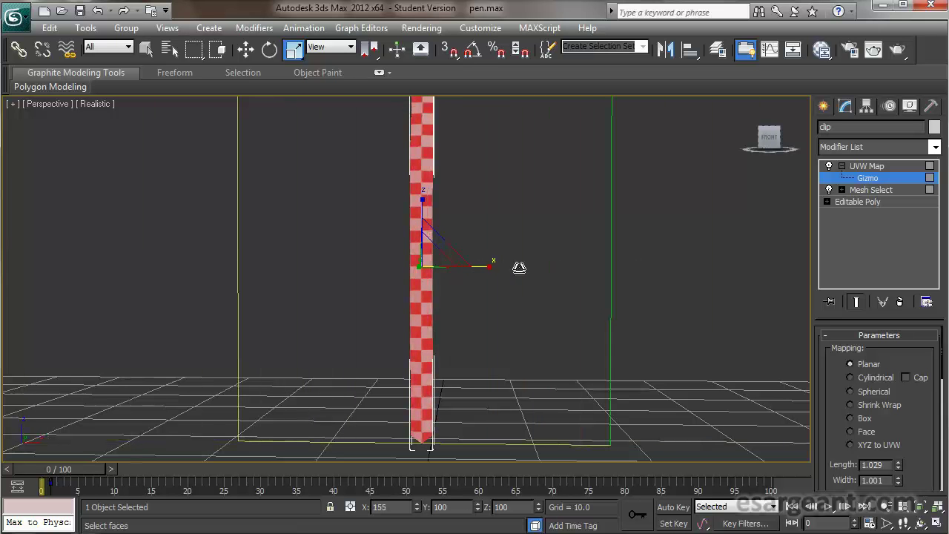
middle_click_drag(493, 278, 511, 267, "alt")
Add a second Mesh Select modifier above the clip's UVW Map
left_click(842, 166)
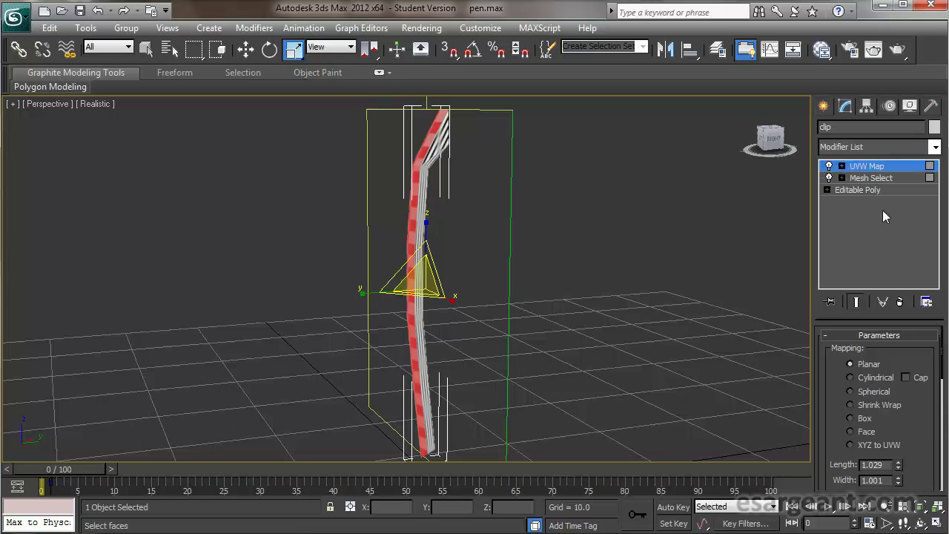
left_click(934, 147)
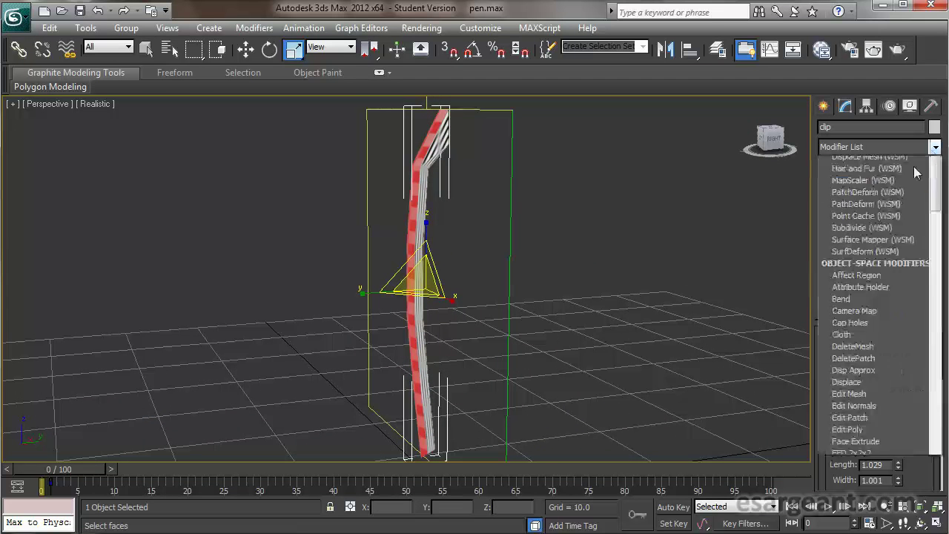
scroll(895, 193, "down", 1)
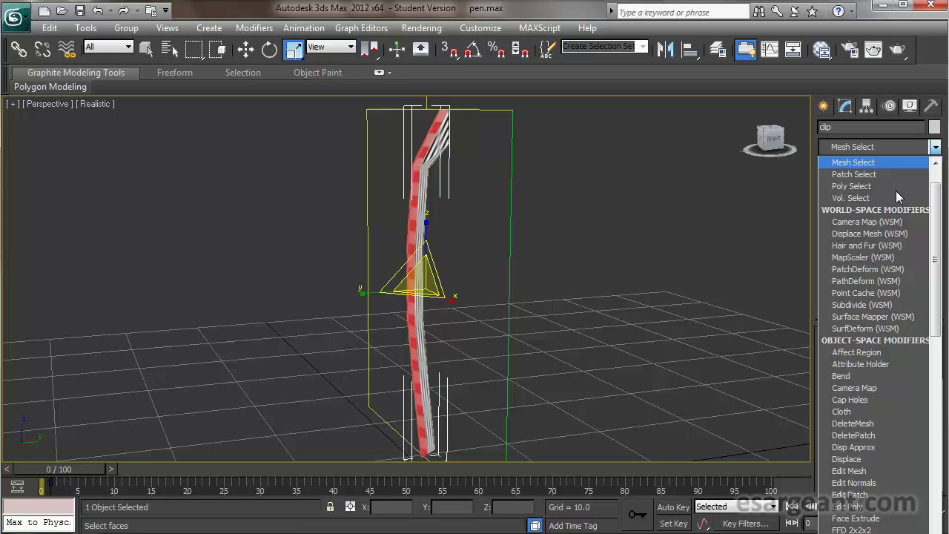
left_click(866, 162)
middle_click_drag(582, 241, 615, 236, "alt")
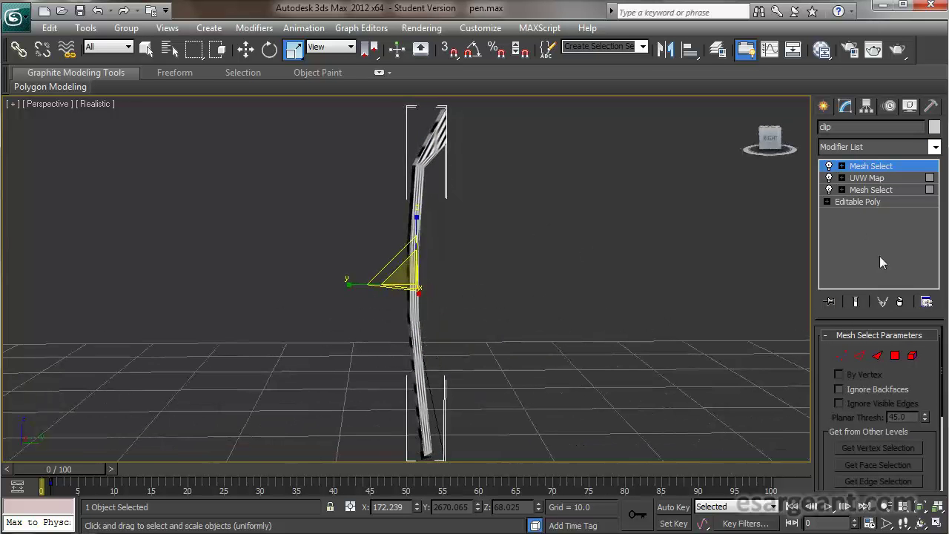
Select the polygons on both narrow sides of the clip along its full length, including the upper bend
left_click(895, 356)
left_click_drag(438, 164, 410, 258)
middle_click_drag(410, 260, 423, 318, "alt")
left_click_drag(416, 337, 503, 336)
middle_click_drag(504, 336, 415, 318, "alt")
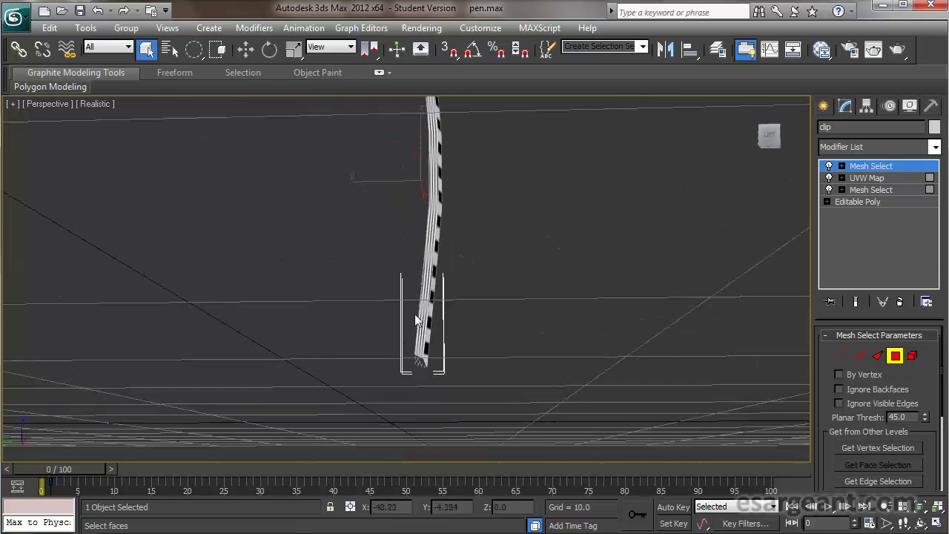
left_click_drag(418, 319, 431, 246)
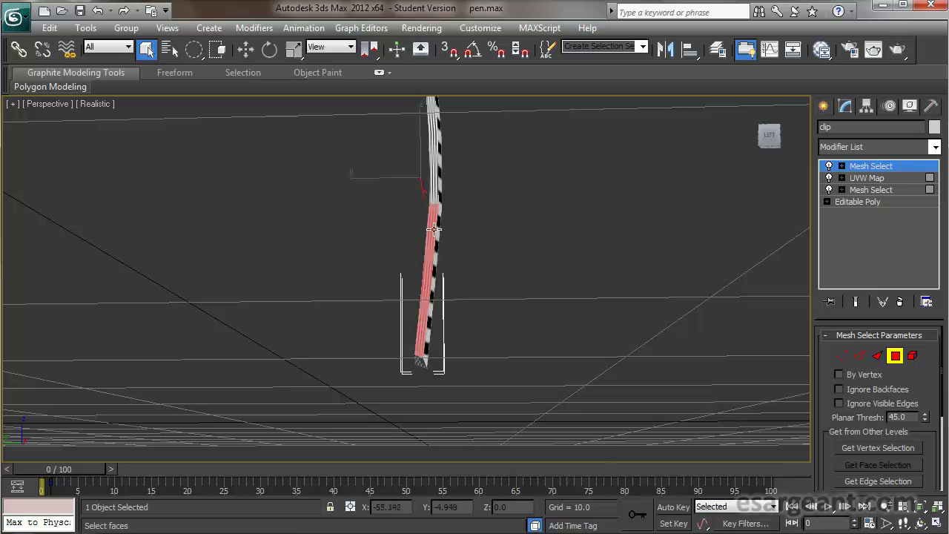
left_click(434, 185, "ctrl")
middle_click_drag(474, 163, 504, 282)
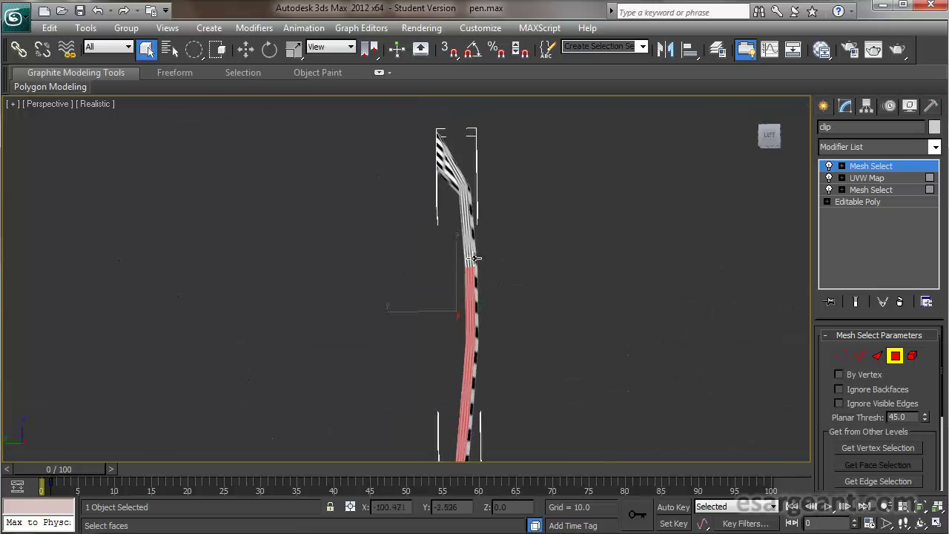
left_click_drag(466, 237, 453, 181)
middle_click_drag(452, 170, 711, 256, "alt")
Apply another UVW Map modifier to the clip's selected side polygons
left_click(931, 147)
scroll(912, 193, "up", 3)
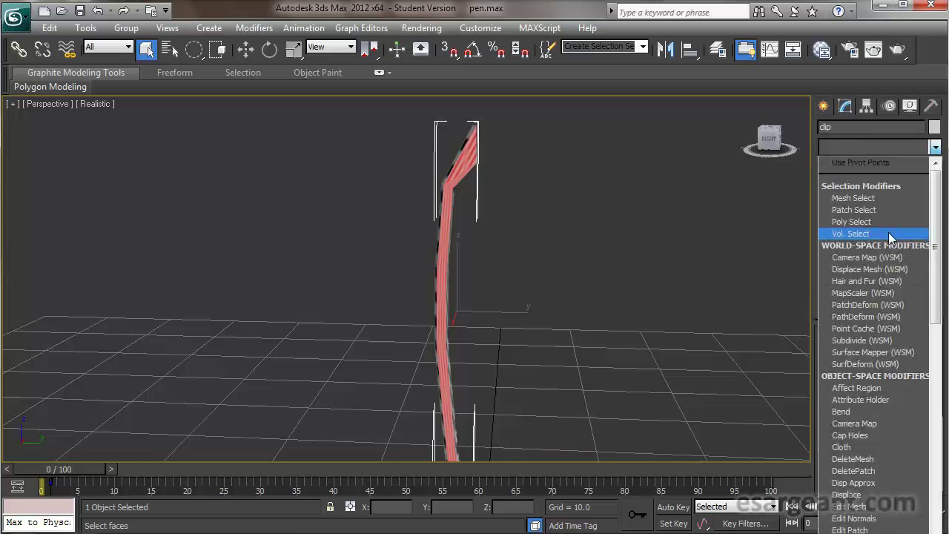
key("u")
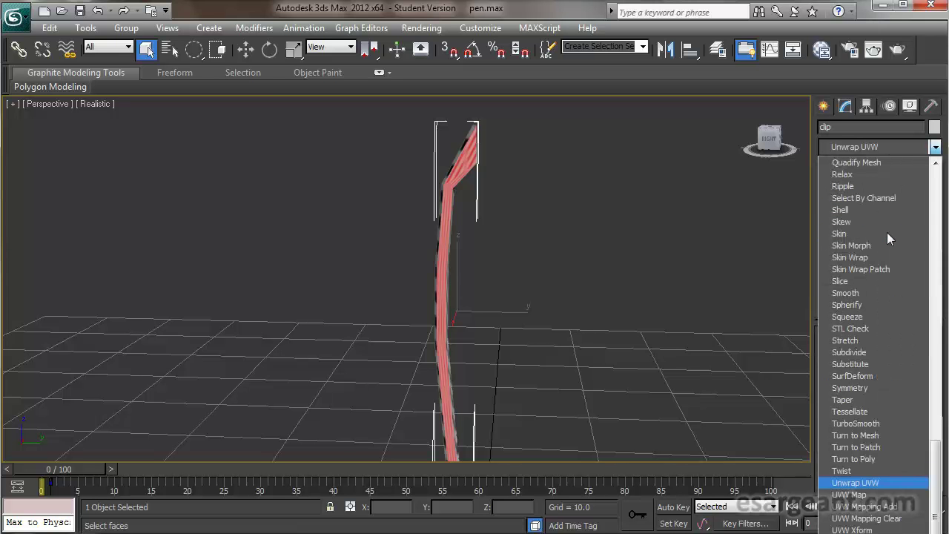
left_click(862, 496)
middle_click_drag(451, 338, 540, 341, "alt")
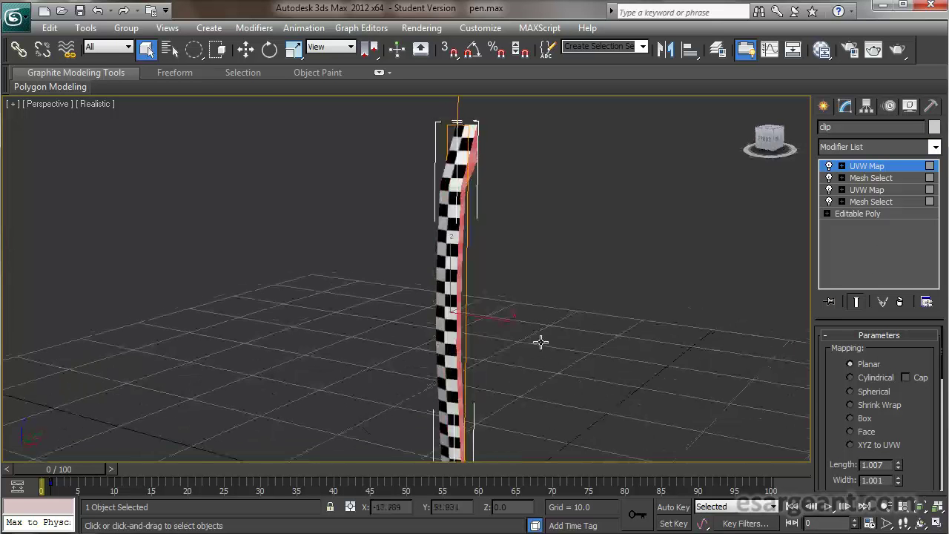
Align the side polygons' planar mapping to the X axis and fit it to the selection
scroll(902, 407, "down", 5)
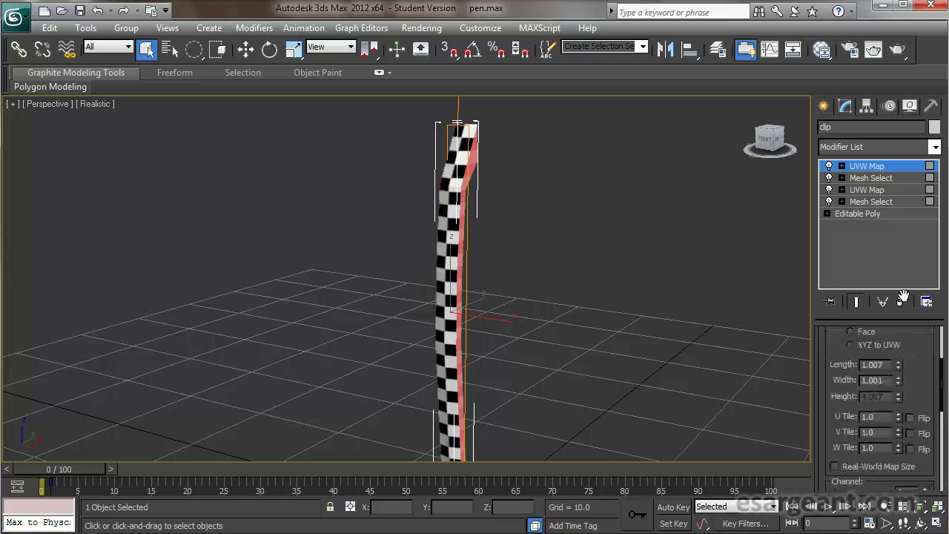
middle_click_drag(591, 243, 468, 168, "alt")
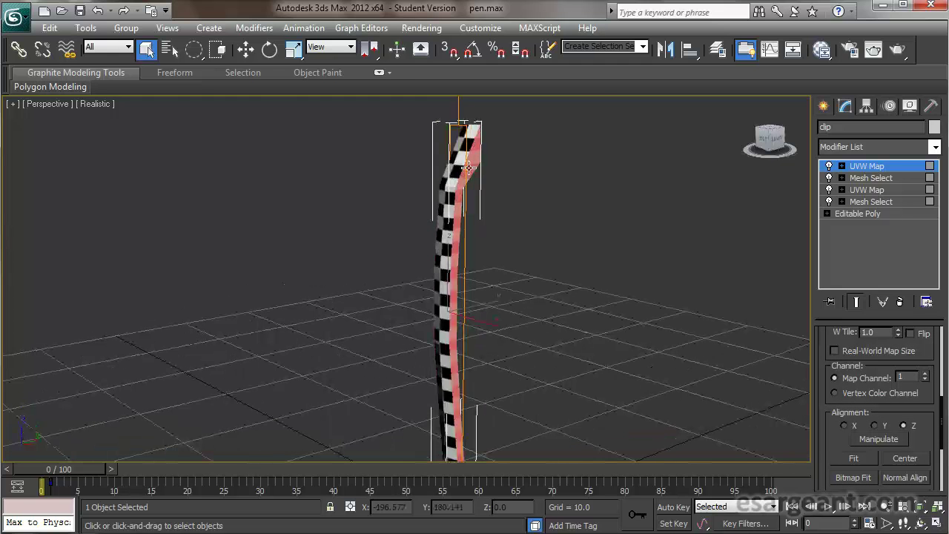
left_click(875, 425)
middle_click_drag(504, 348, 460, 357, "alt")
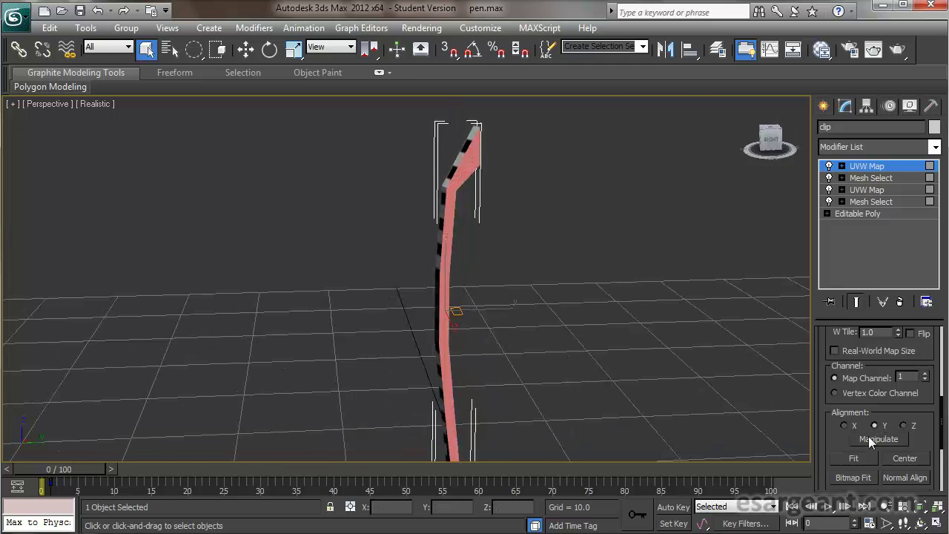
left_click(844, 425)
mouse_move(584, 363)
middle_mouse_down("alt")
mouse_move(598, 380)
mouse_move(617, 367)
mouse_move(589, 357)
middle_mouse_up("alt")
mouse_move(607, 388)
middle_mouse_down("alt")
mouse_move(631, 390)
mouse_move(622, 399)
middle_mouse_up("alt")
left_click(858, 456)
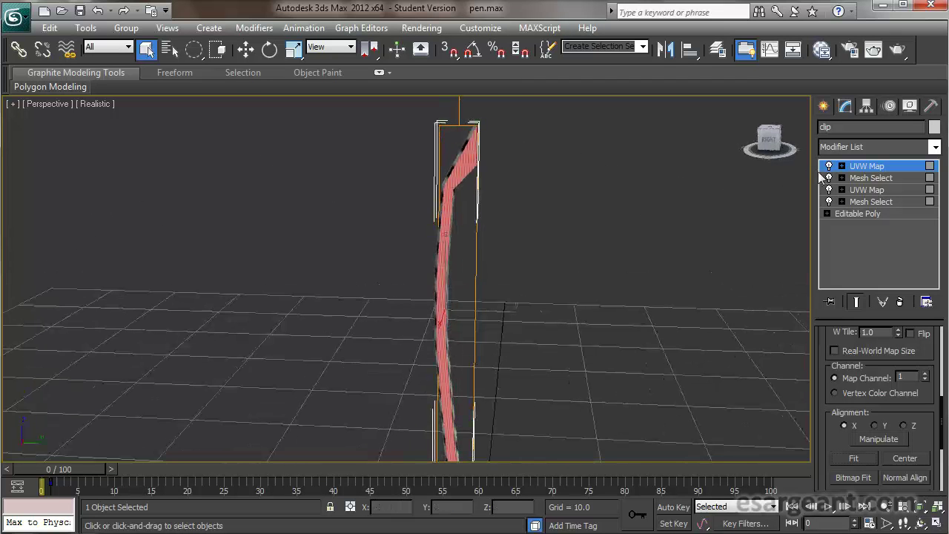
Scale the side mapping gizmo wider along its Y axis until the side checkers look square, and deselect the clip
left_click(842, 166)
left_click(867, 178)
key("w")
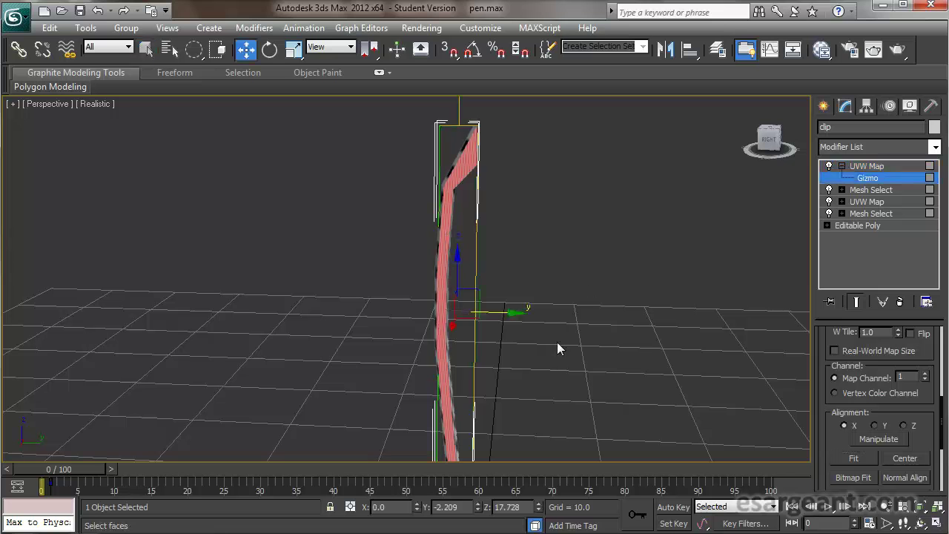
key("r")
left_click_drag(522, 310, 63, 368)
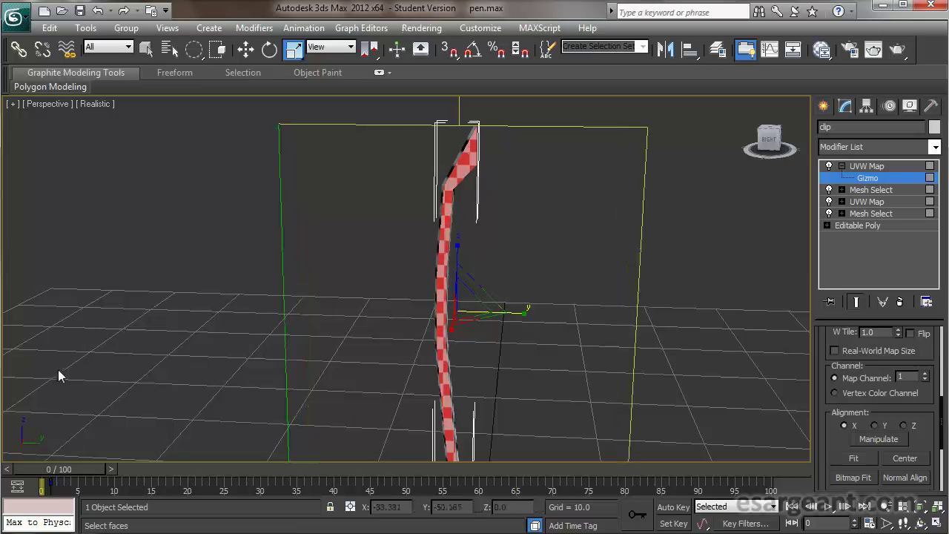
middle_click_drag(487, 319, 453, 215, "alt")
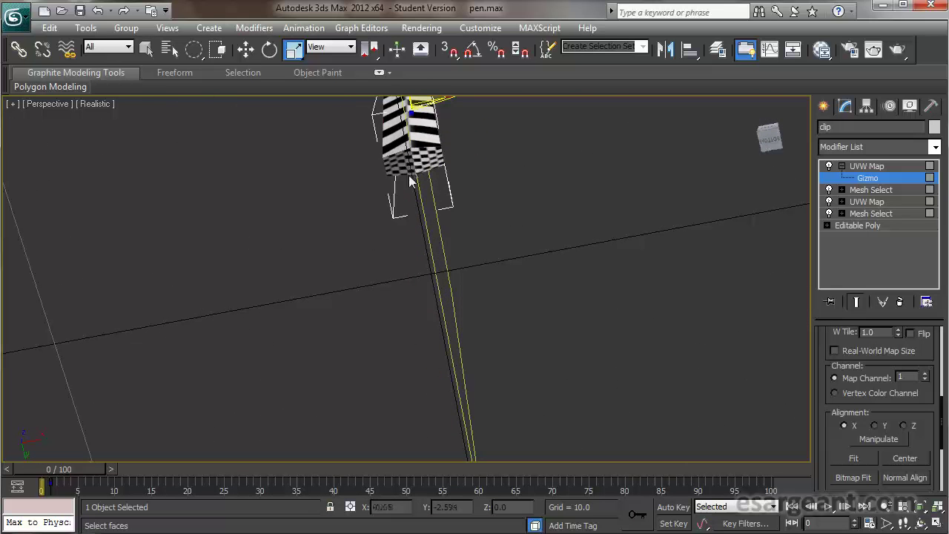
middle_click_drag(521, 193, 474, 231, "alt")
scroll(499, 305, "down", 5)
middle_click_drag(221, 149, 176, 152)
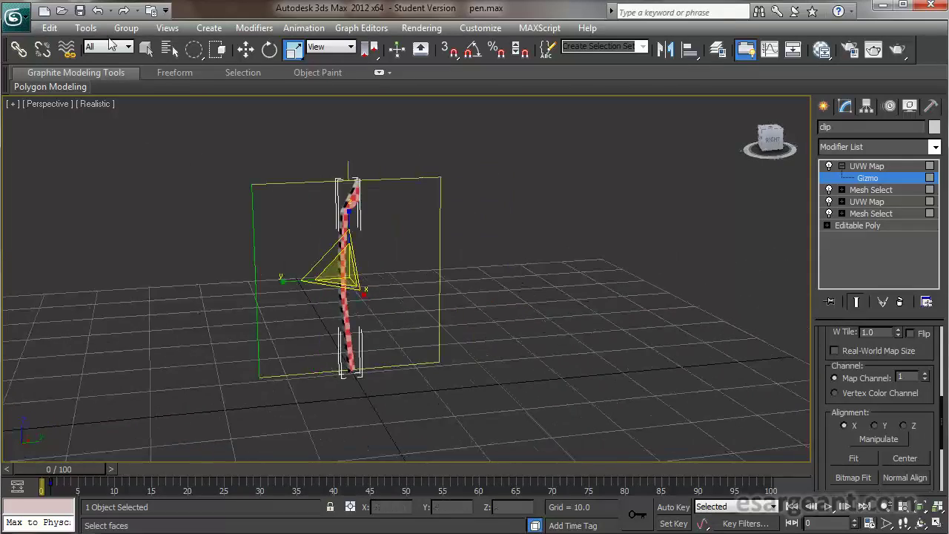
left_click(860, 168)
left_click(455, 142)
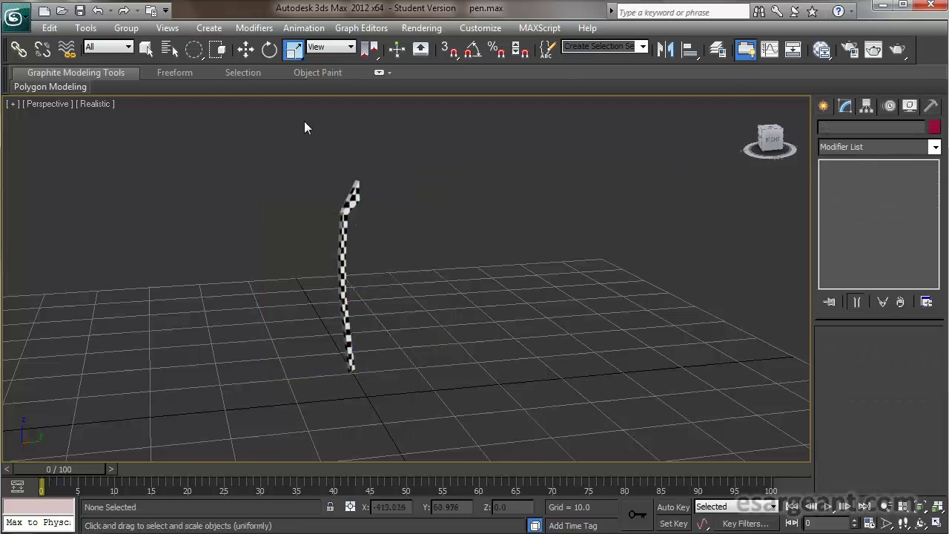
Unhide the tip, clicker and body through the Scene Explorer and view the whole pen
left_click(85, 28)
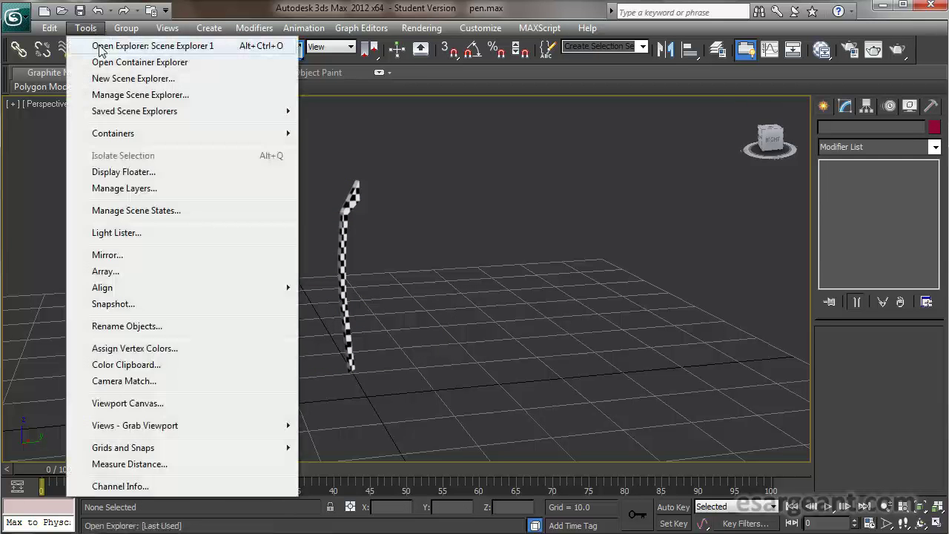
left_click(122, 65)
left_click(231, 175)
left_click(232, 146)
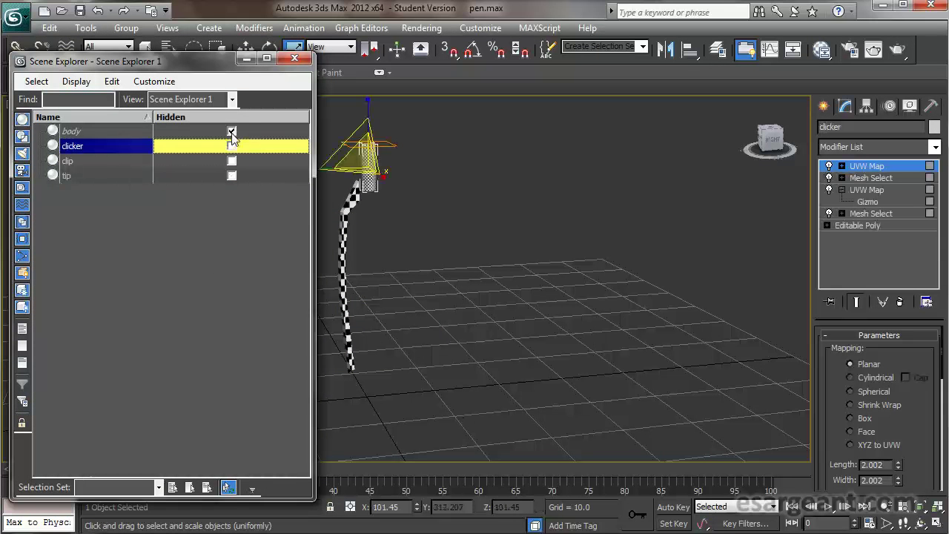
left_click(231, 131)
left_click(294, 58)
left_click(421, 257)
middle_click_drag(421, 257, 397, 211, "alt")
scroll(323, 197, "up", 3)
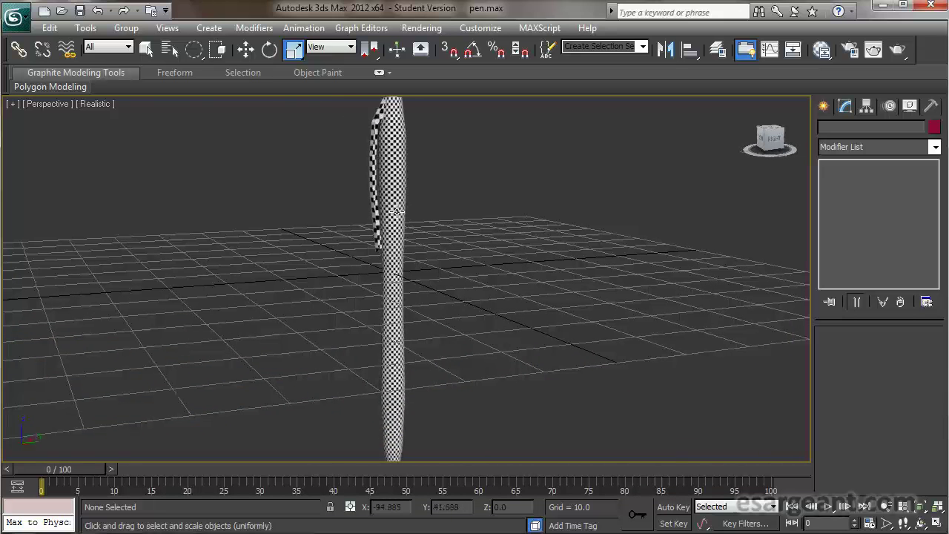
middle_click_drag(464, 301, 499, 222, "alt")
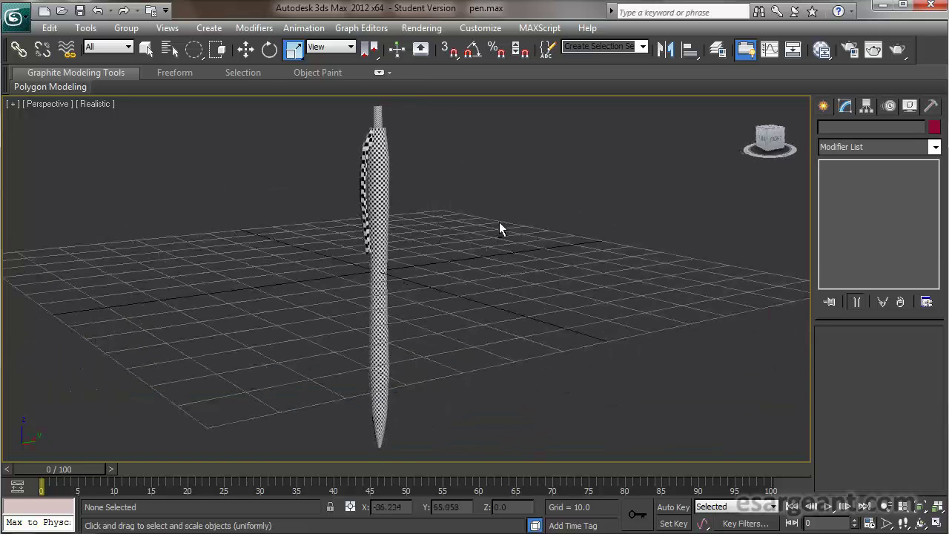
Create a new Standard material in the Slate Material Editor and show its parameters
key("m")
left_click_drag(417, 343, 501, 230)
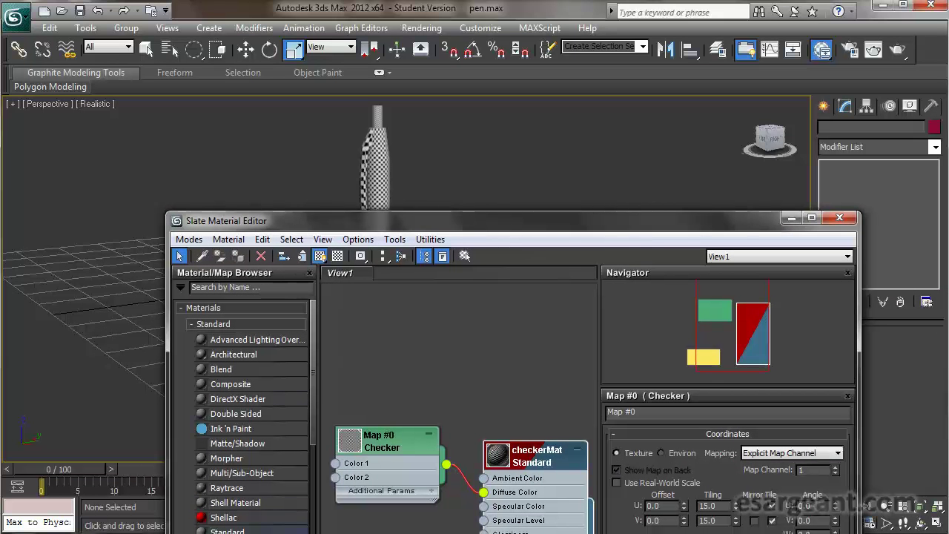
left_click_drag(227, 531, 431, 319)
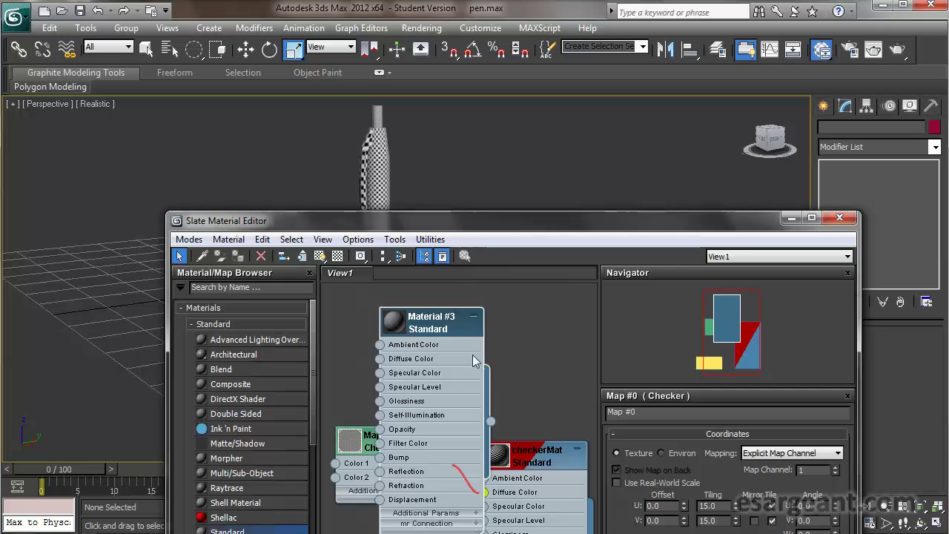
double_click(462, 330)
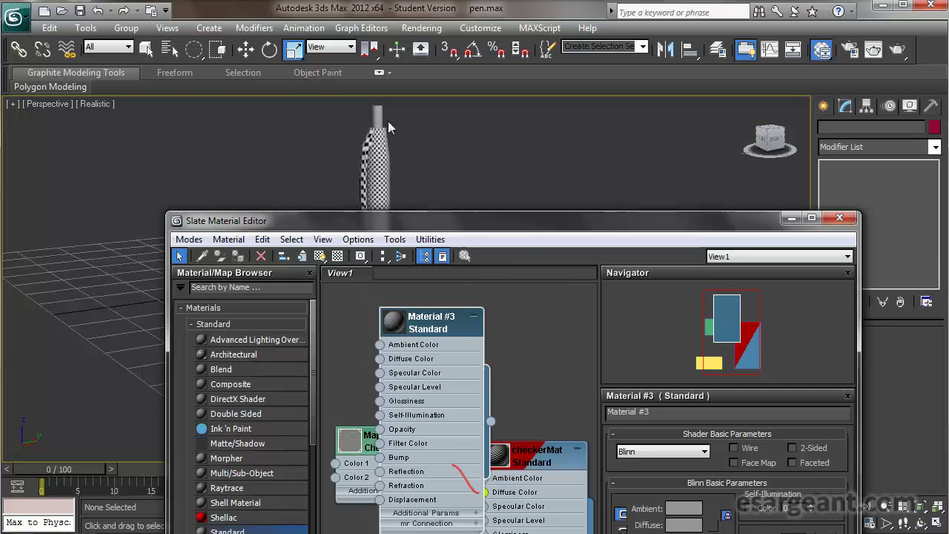
left_click_drag(391, 224, 310, 101)
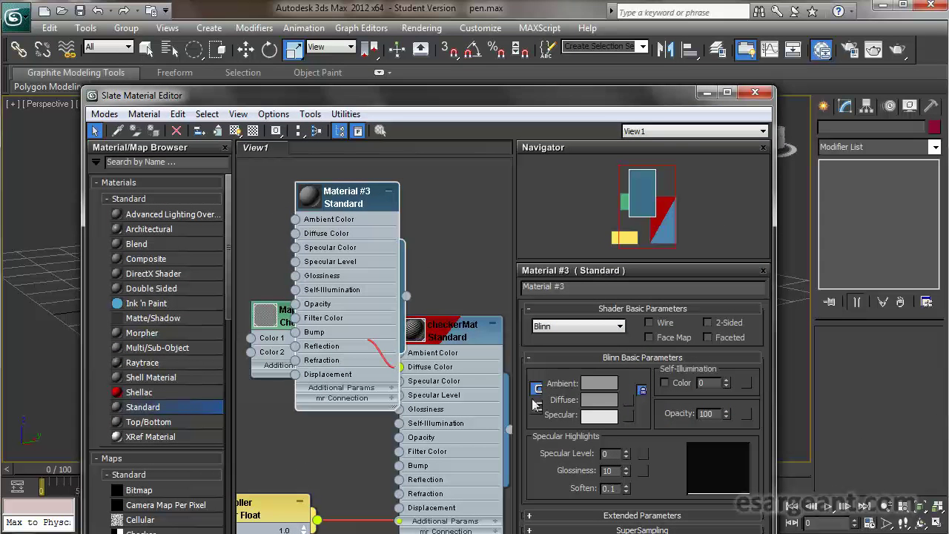
Open the new Standard material's diffuse colour for editing
left_click(599, 400)
left_click(429, 92)
left_click(543, 103)
Make the new Standard material white and assign it to the pen's tip, clip and clicker
left_click_drag(503, 96, 451, 490)
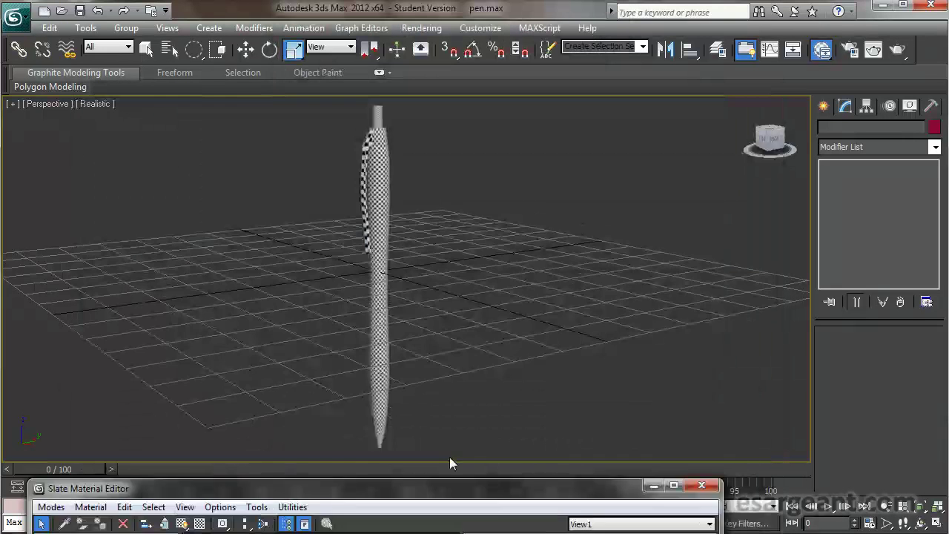
left_click(380, 443)
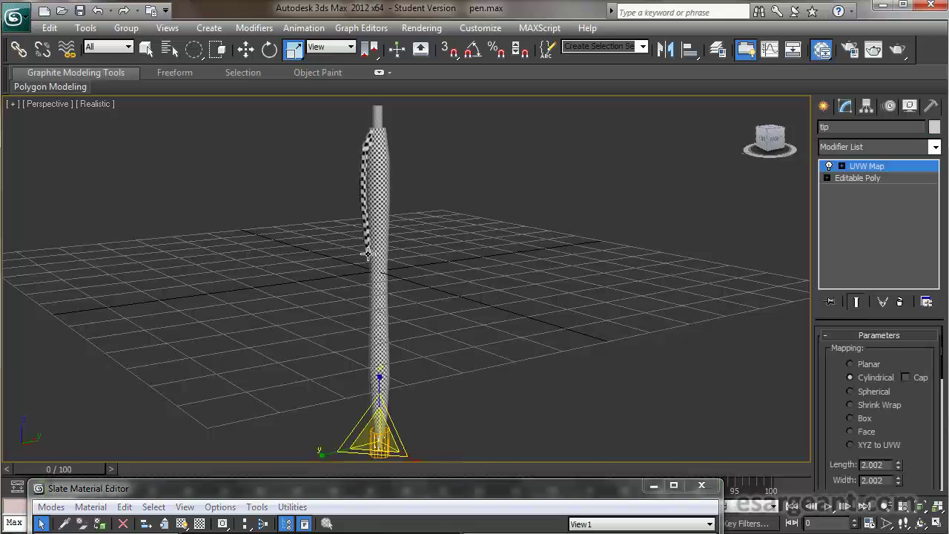
left_click(363, 193, "ctrl")
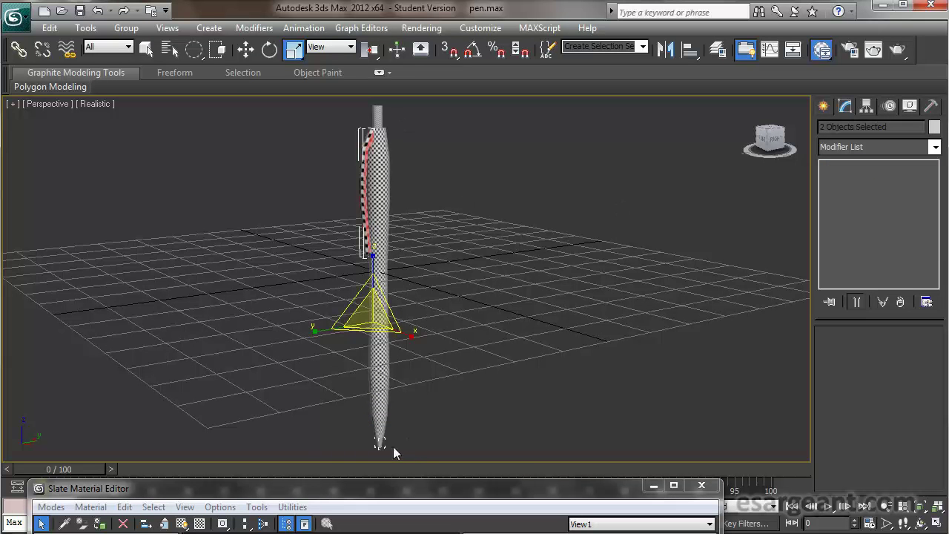
left_click(376, 113, "ctrl")
left_click_drag(404, 486, 487, 70)
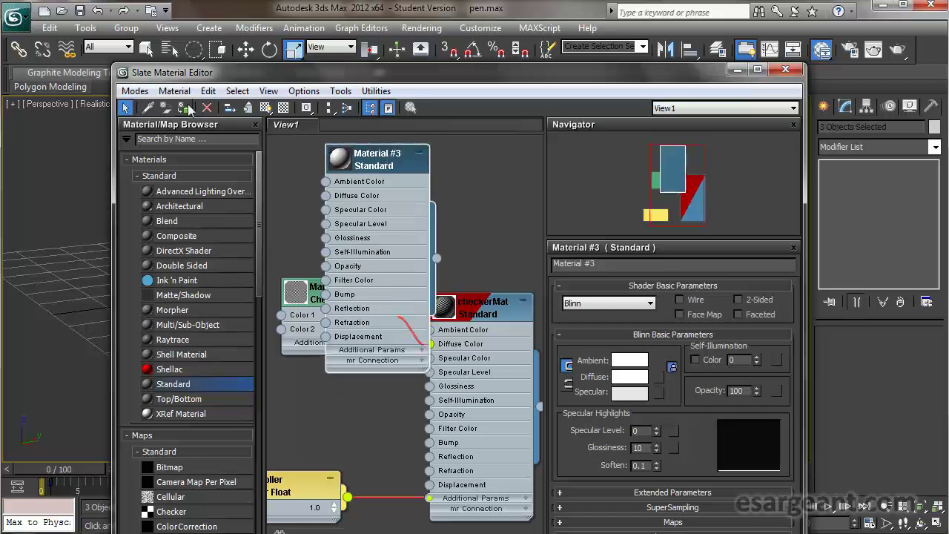
left_click_drag(260, 69, 269, 422)
Rearrange the nodes, remove the white material's node from the view and put the Slate Material Editor away
left_click_drag(593, 422, 582, 330)
left_click_drag(448, 341, 430, 181)
left_click_drag(391, 253, 495, 284)
left_click_drag(314, 404, 314, 419)
left_click_drag(465, 302, 439, 295)
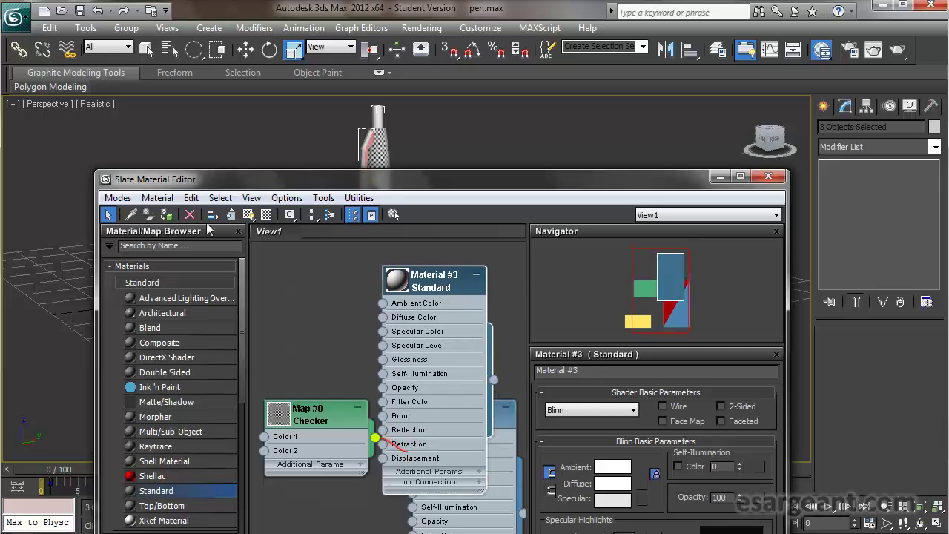
left_click(190, 214)
left_click(720, 177)
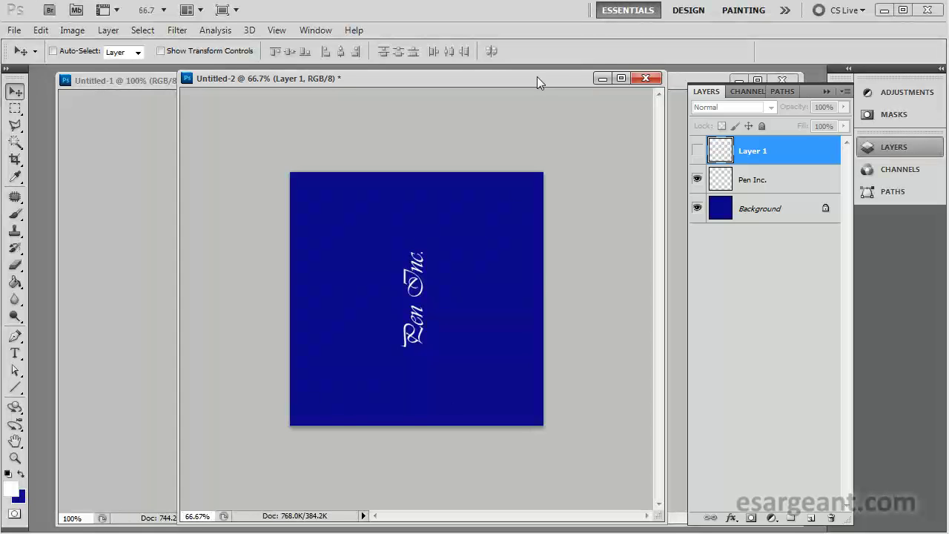
left_click_drag(537, 76, 530, 72)
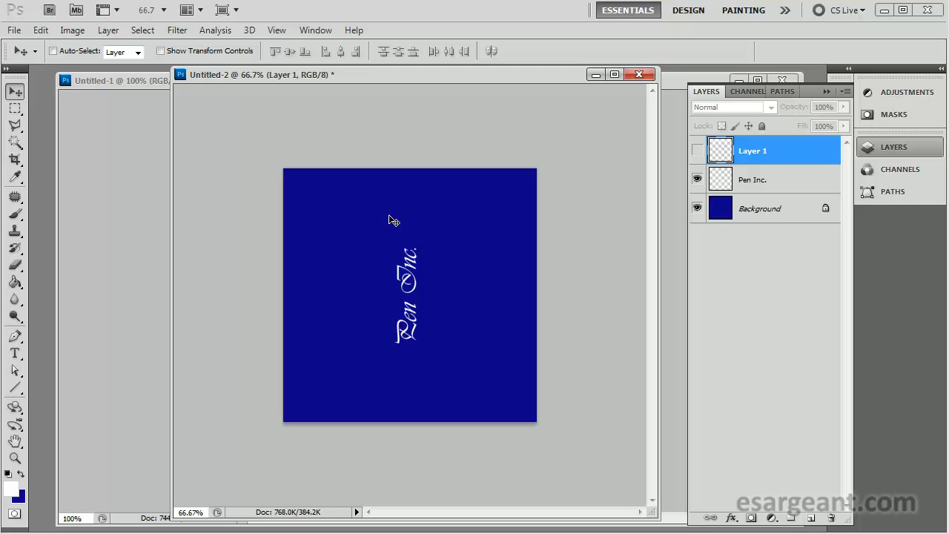
key("ctrl+s")
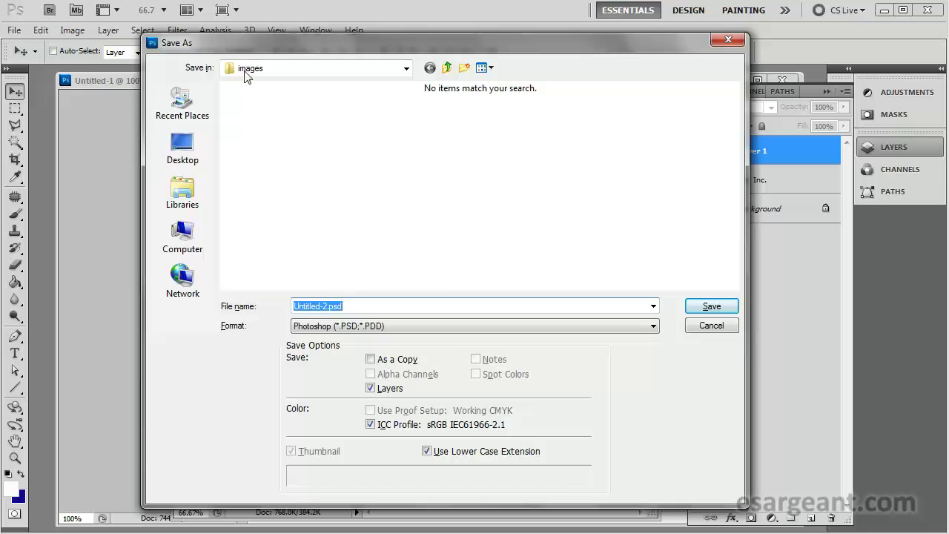
left_click(404, 327)
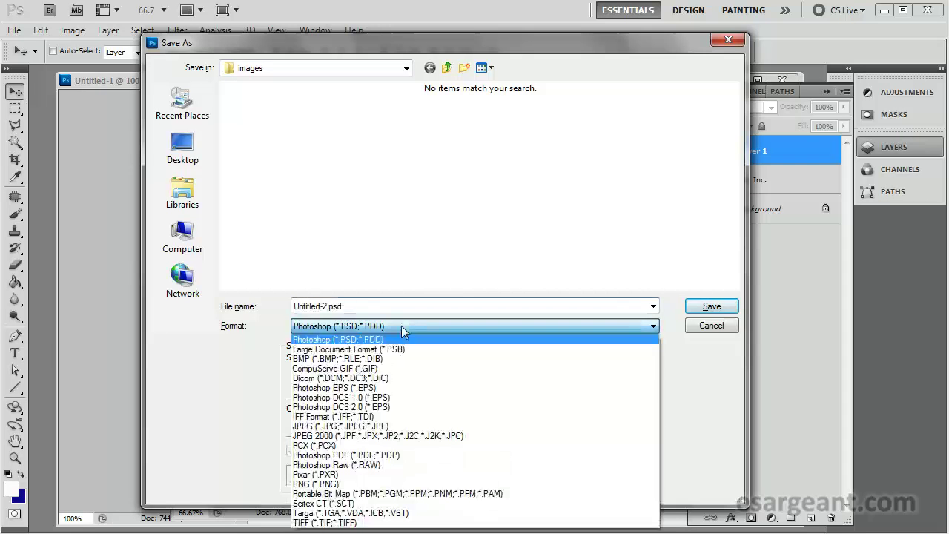
left_click(304, 485)
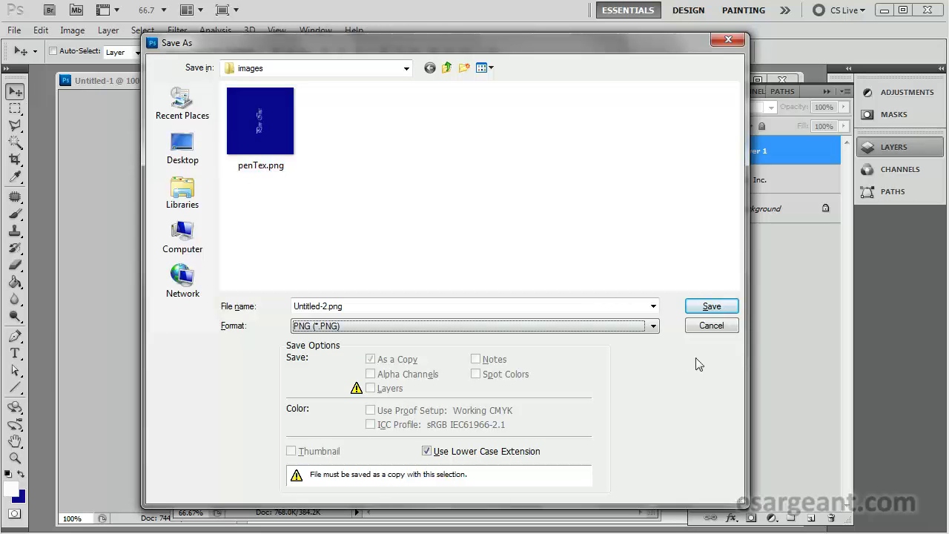
left_click(707, 327)
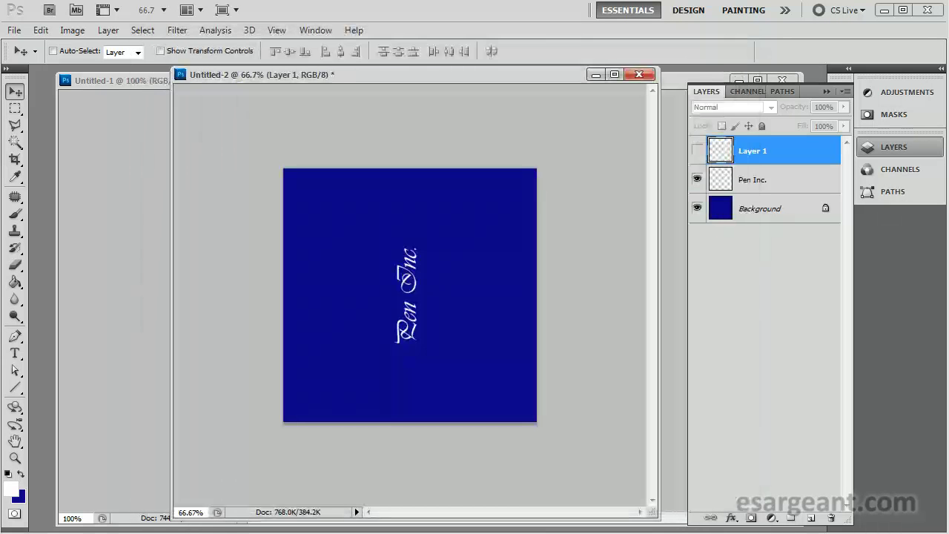
Switch back to 3ds Max and delete the Checker map node feeding checkerMat in the Slate Material Editor
mouse_move(640, 533)
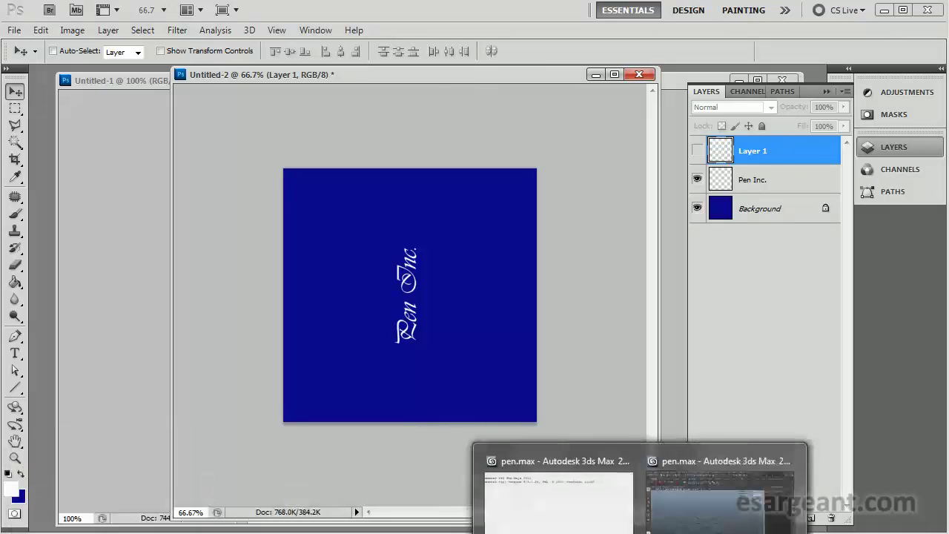
left_click(569, 478)
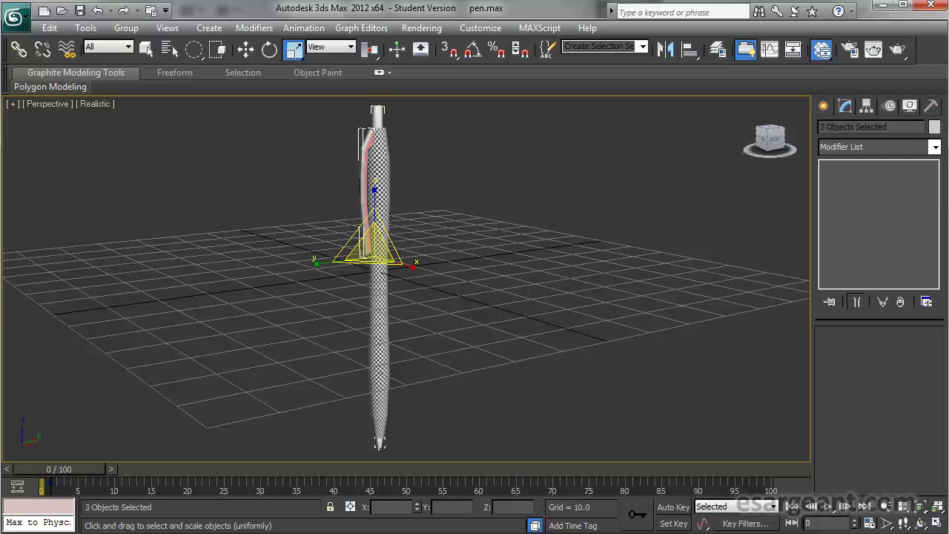
key("m")
left_click_drag(327, 292, 325, 265)
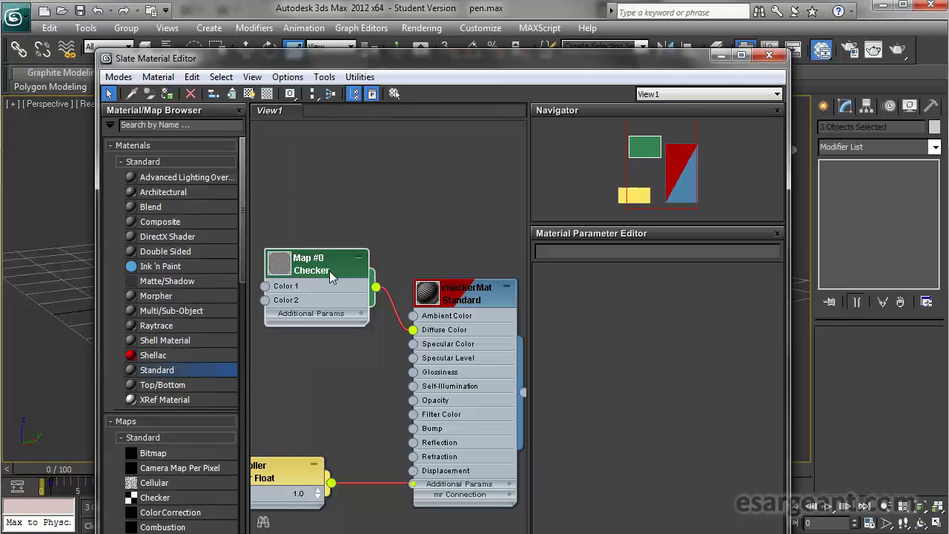
key("Delete")
left_click(465, 304)
left_click_drag(462, 302, 444, 243)
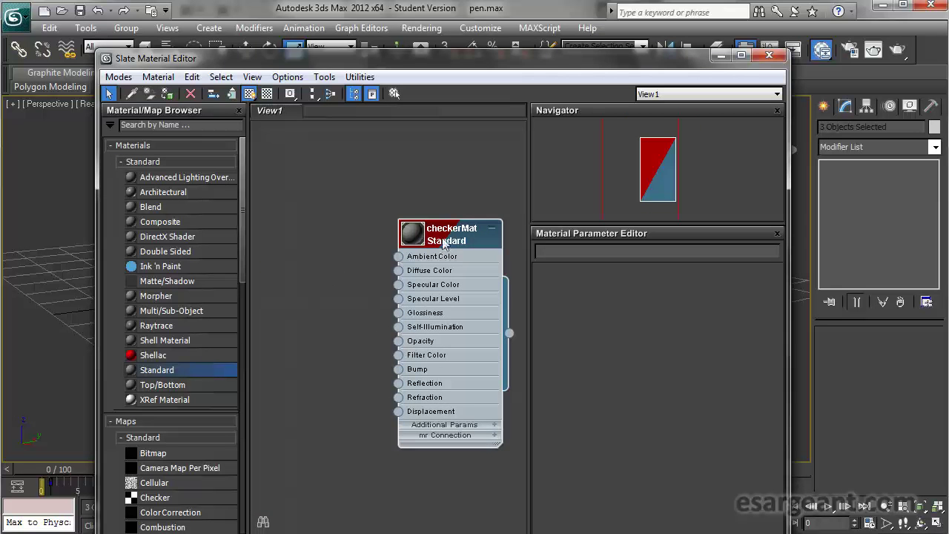
Add a Bitmap map beside checkerMat and bring its image file selection into view
left_click_drag(240, 212, 230, 295)
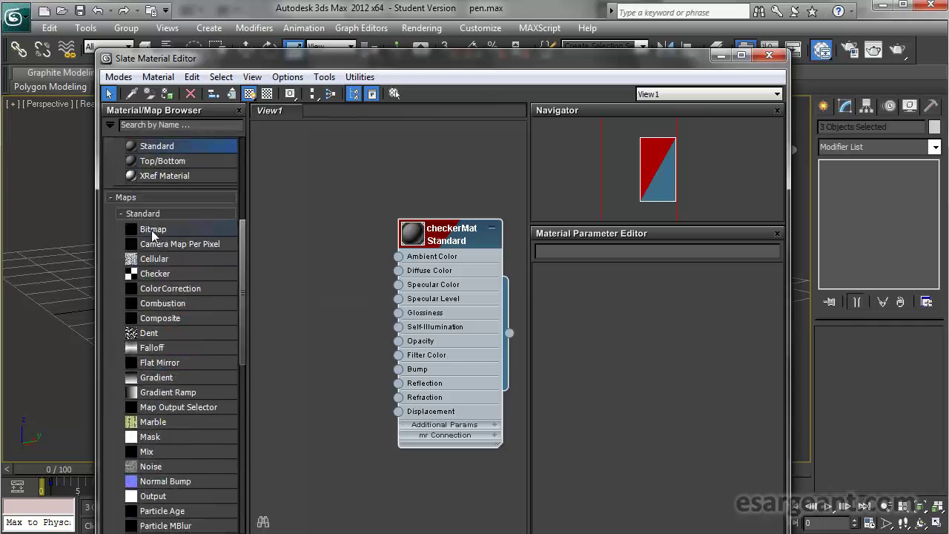
left_click(162, 230)
left_click_drag(293, 220, 292, 220)
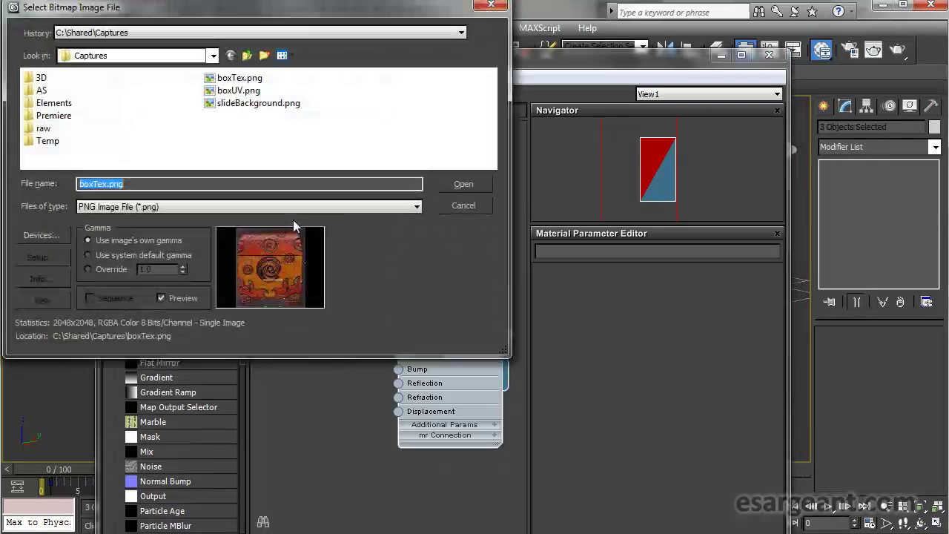
left_click_drag(306, 13, 547, 123)
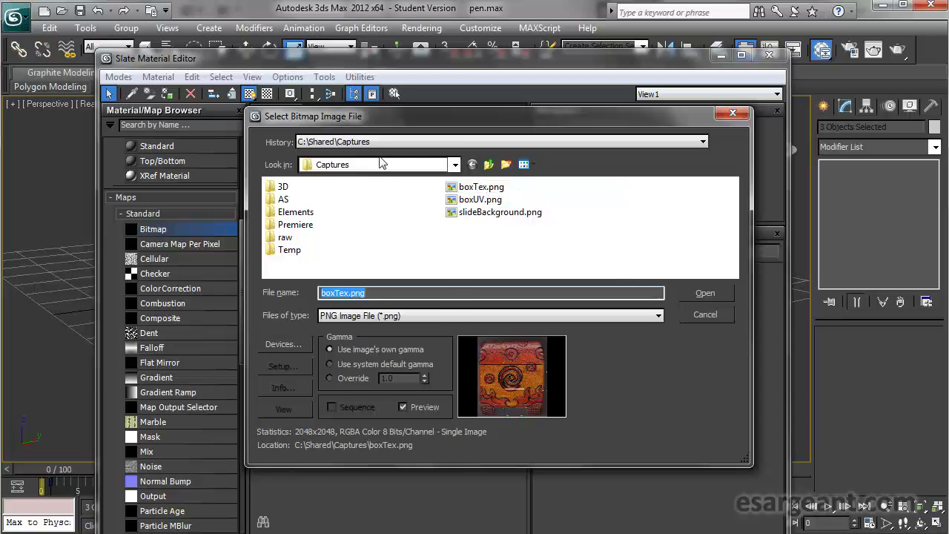
Load penTex.png from the 3D\textures\sceneassets\images folder into the Bitmap map
left_click(454, 165)
left_click(453, 165)
double_click(282, 187)
double_click(296, 230)
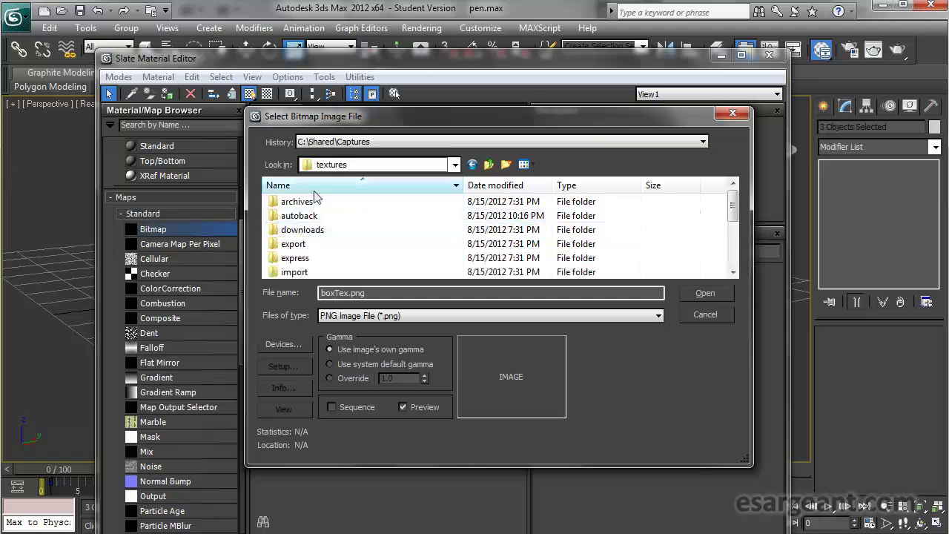
left_click_drag(733, 206, 737, 245)
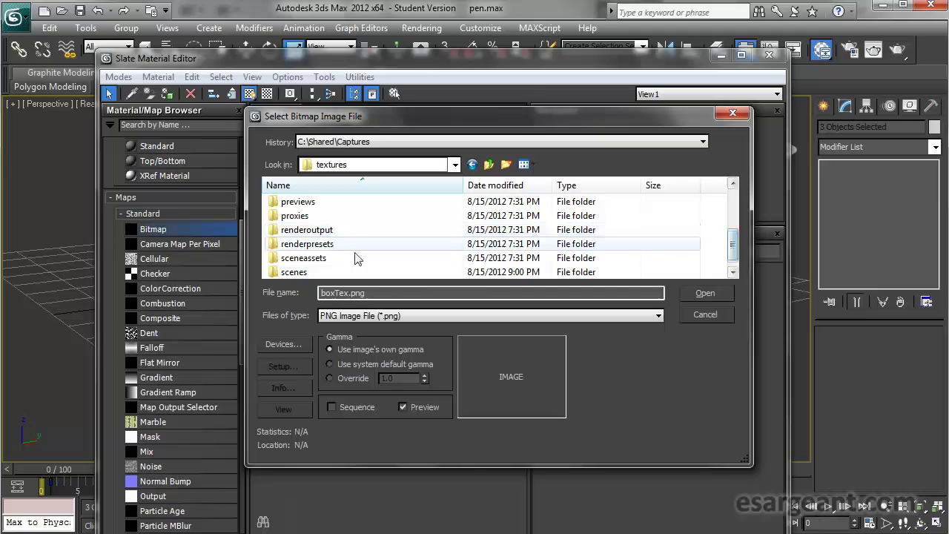
double_click(300, 257)
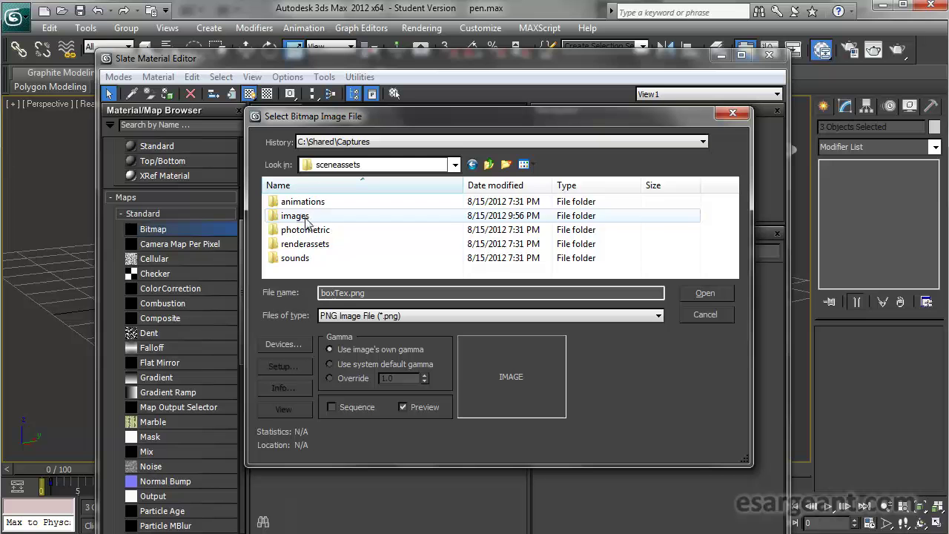
double_click(295, 216)
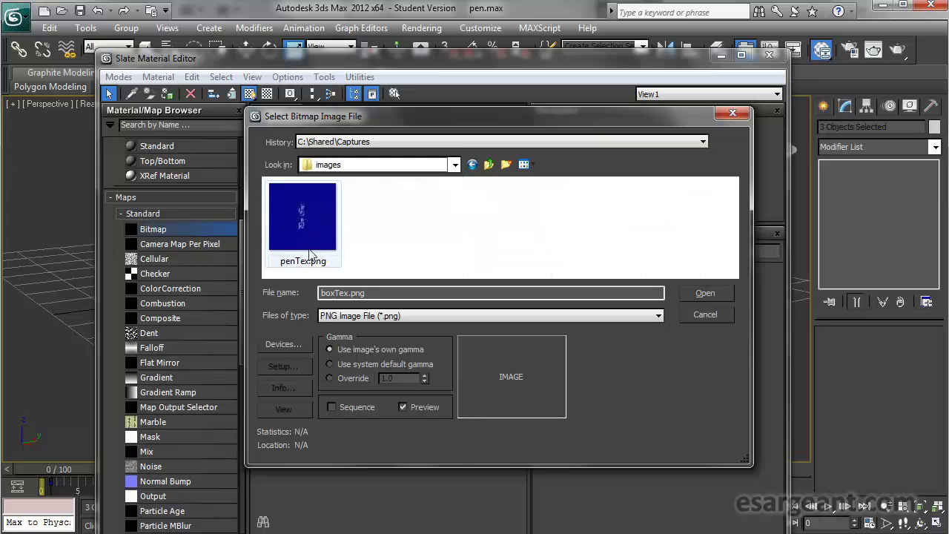
left_click(310, 230)
left_click(707, 295)
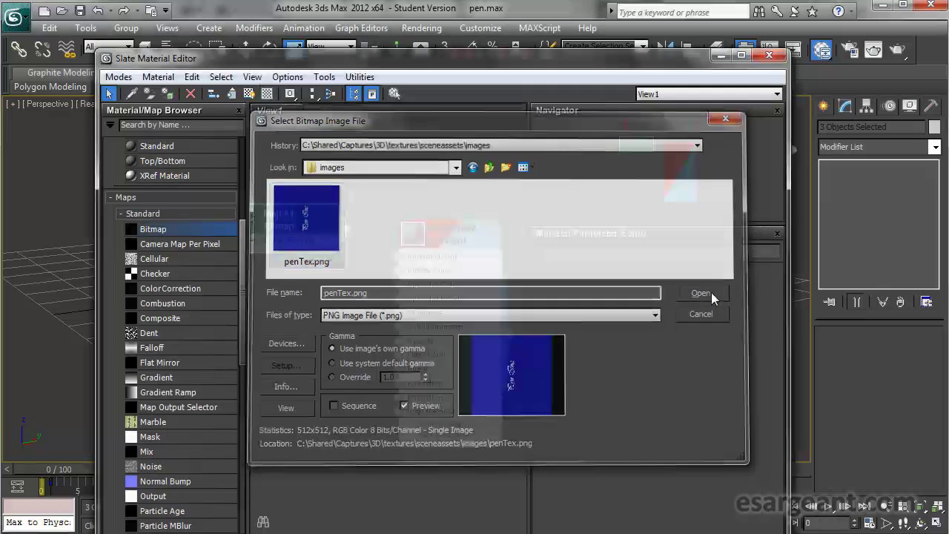
Connect the bitmap node to checkerMat's Diffuse Color, deselect the parts and inspect the texture on the pen
mouse_move(302, 232)
left_mouse_down()
mouse_move(326, 261)
mouse_move(309, 237)
left_mouse_up()
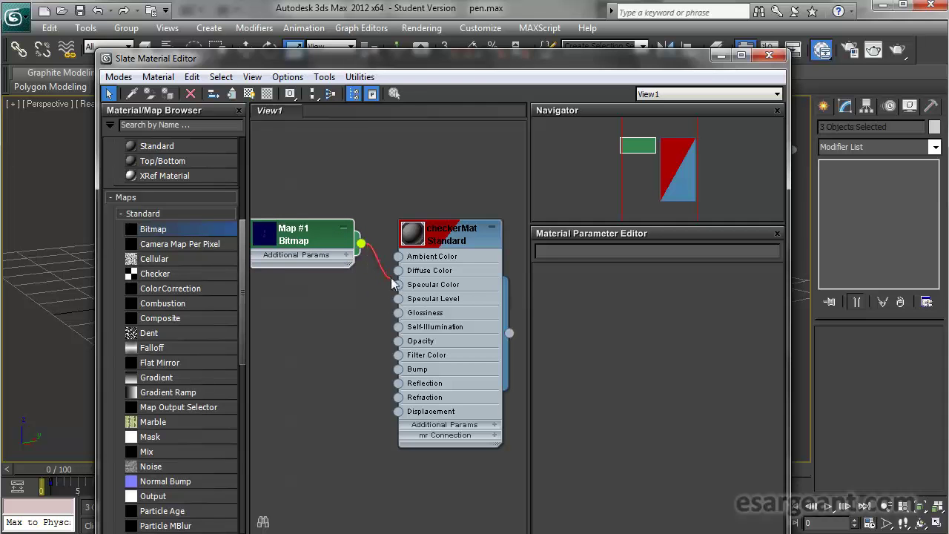
left_click_drag(396, 272, 397, 273)
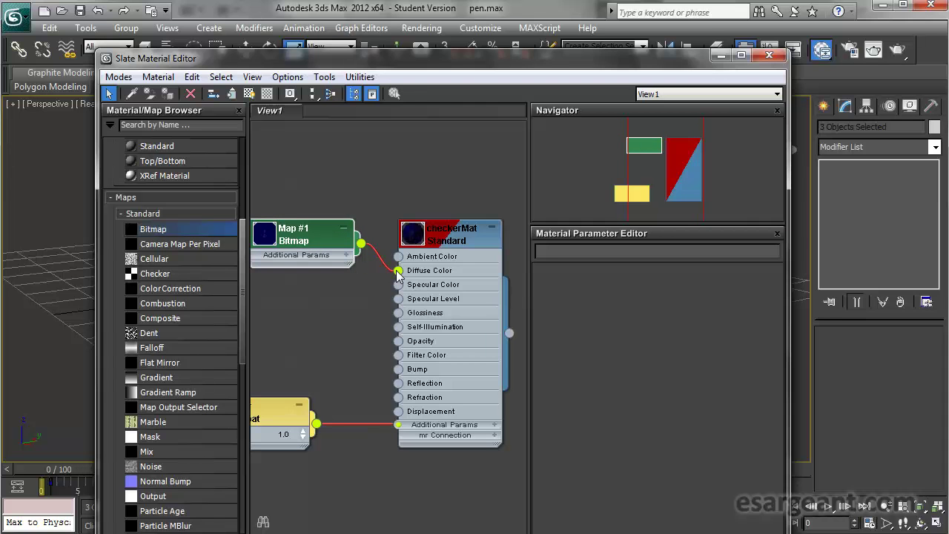
left_click_drag(427, 76, 410, 452)
left_click(482, 278)
middle_click_drag(430, 298, 473, 314, "alt")
middle_click_drag(416, 382, 391, 280, "alt")
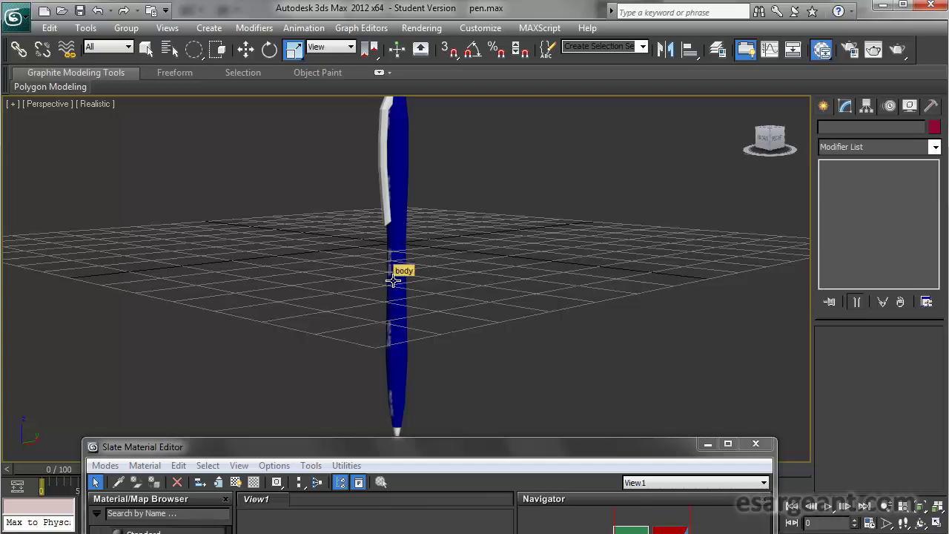
Select the pen body and activate the gizmo of its topmost UVW Map modifier
left_click(399, 258)
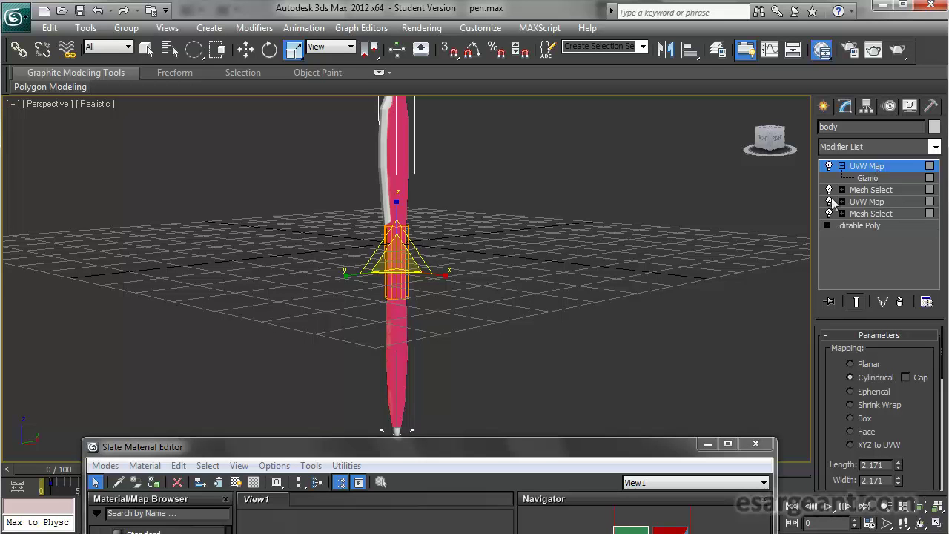
middle_click_drag(538, 217, 582, 217, "alt")
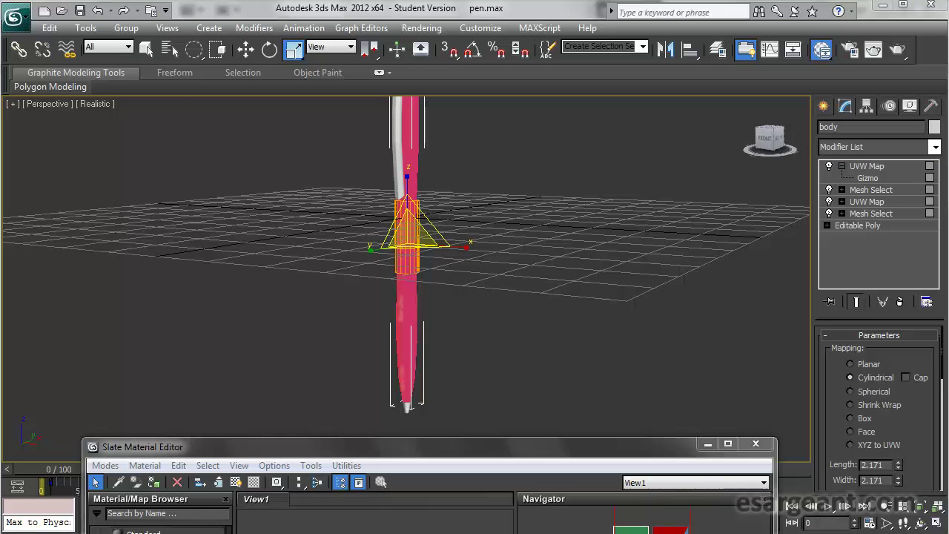
left_click(868, 178)
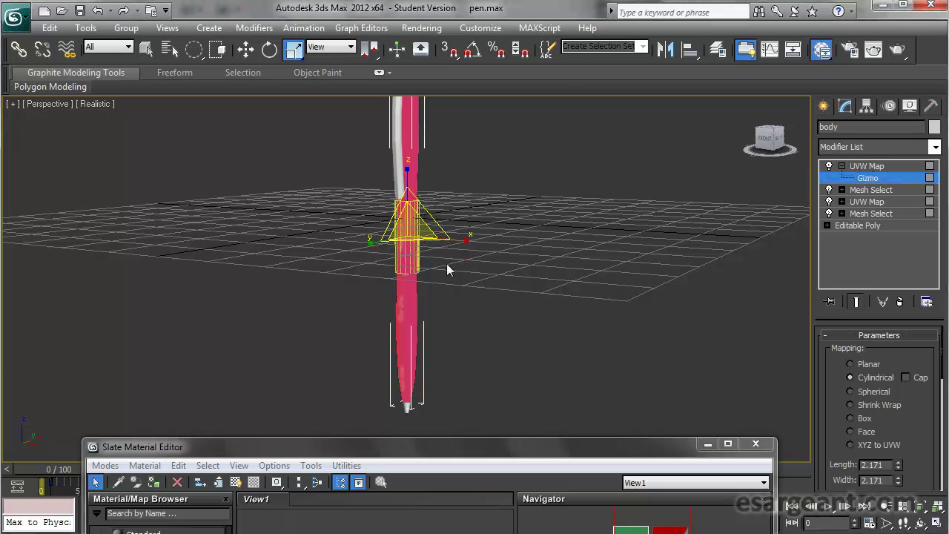
scroll(408, 292, "up", 5)
middle_click_drag(408, 291, 424, 251)
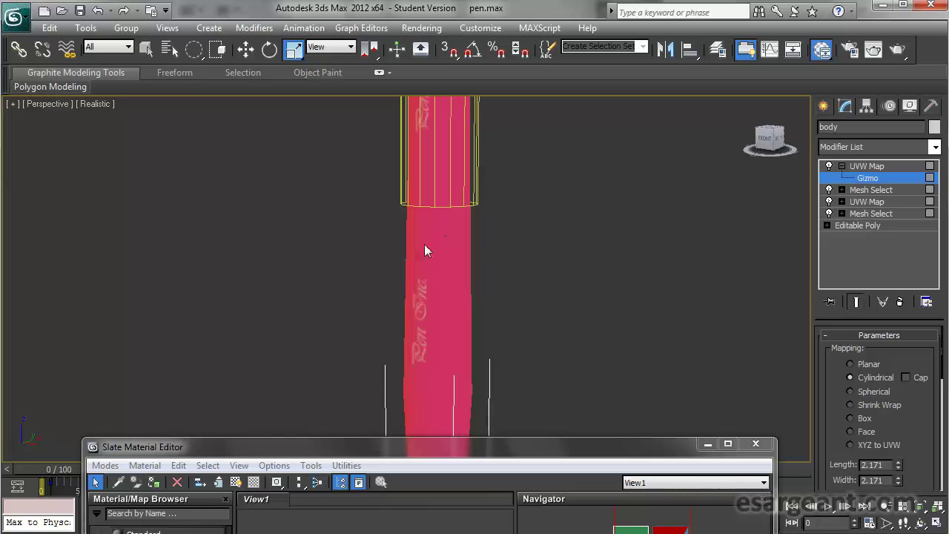
Turn off polygon selection in the body's upper Mesh Select modifier
left_click(881, 191)
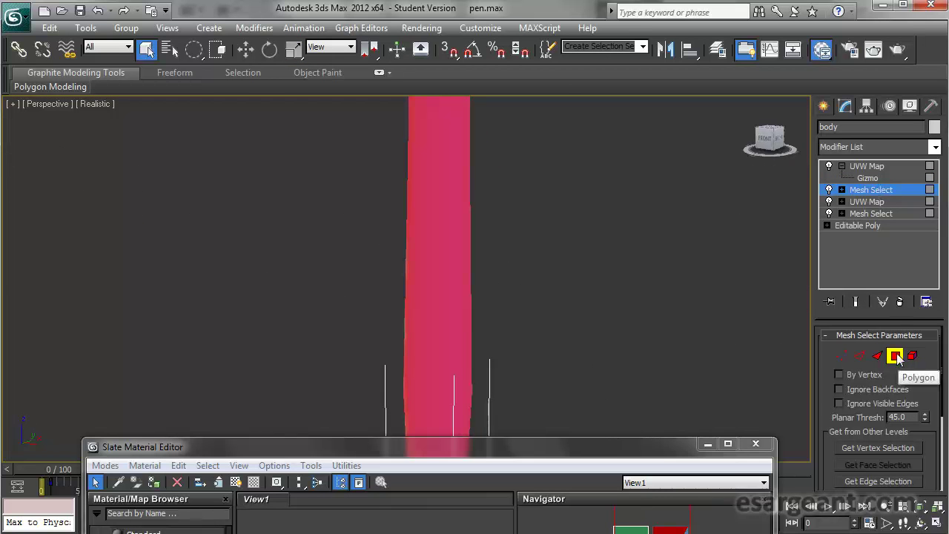
left_click(895, 356)
middle_click_drag(593, 192, 643, 212)
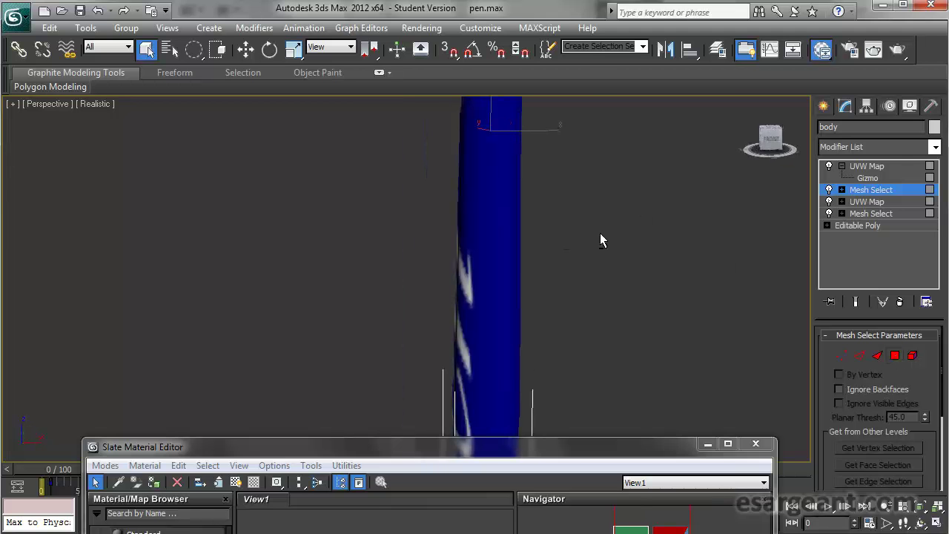
scroll(599, 239, "down", 6)
Select the pen body's topmost UVW Map modifier and bring its tiling parameters into view
left_click(865, 167)
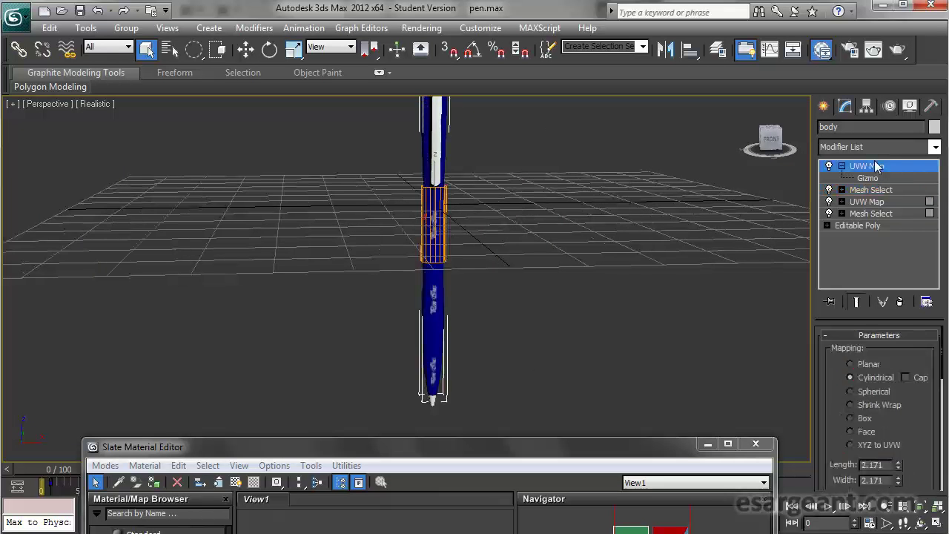
scroll(499, 233, "up", 4)
middle_click_drag(500, 232, 499, 274, "alt")
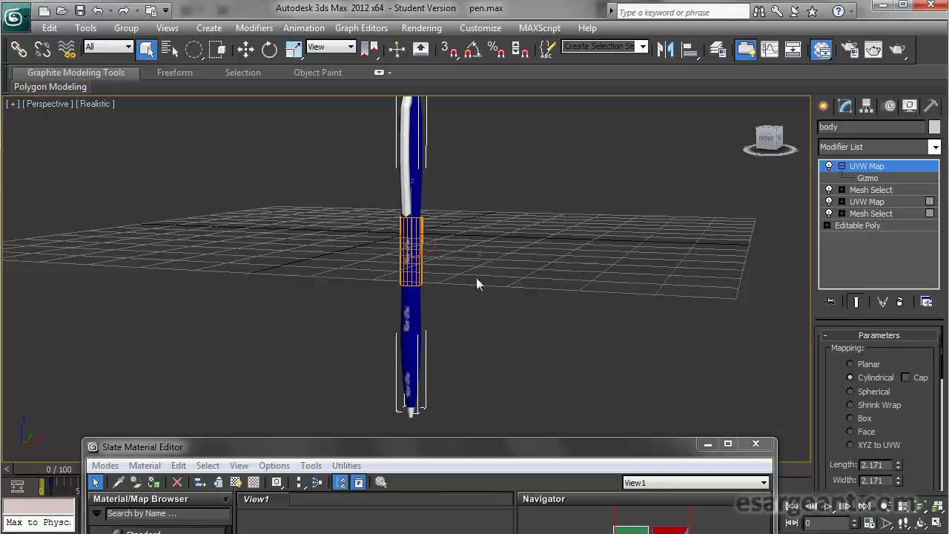
left_click_drag(899, 420, 899, 297)
middle_click_drag(500, 269, 497, 267, "alt")
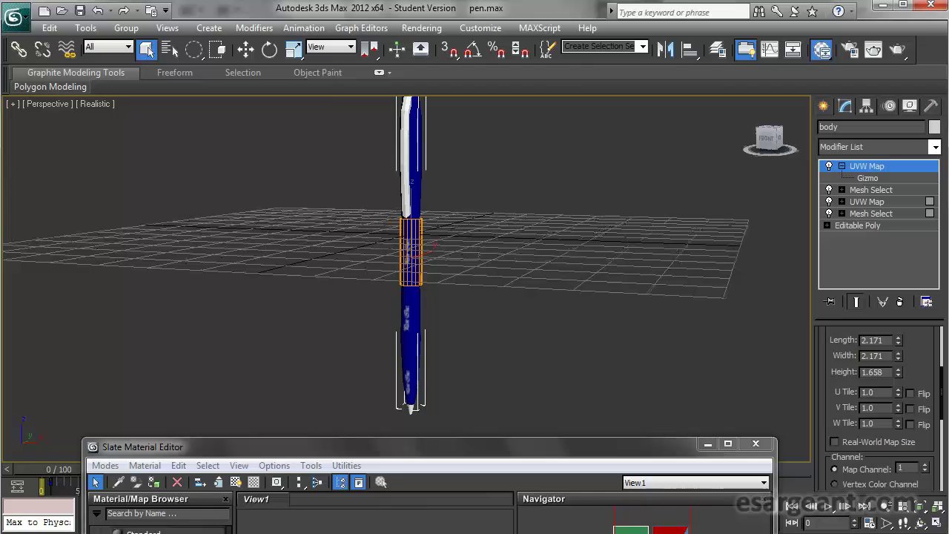
key("e")
key("r")
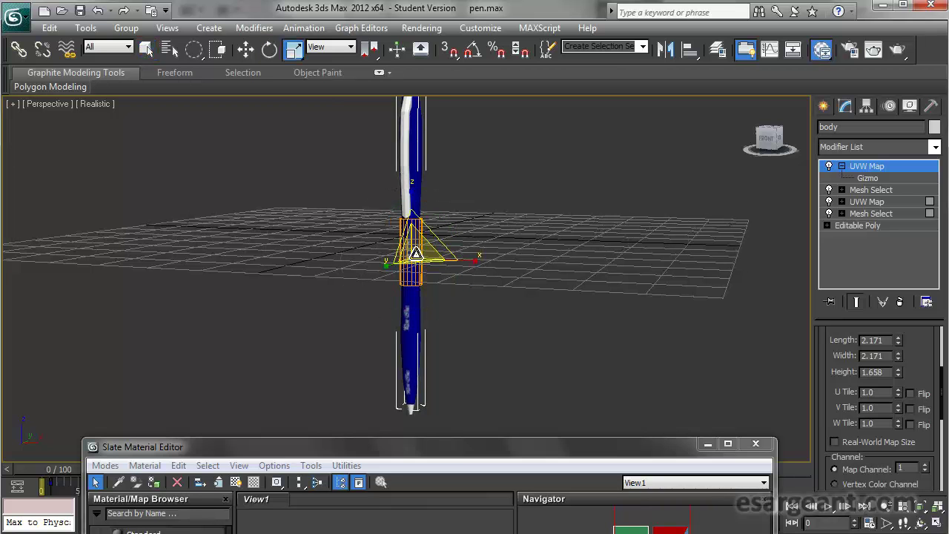
left_click_drag(417, 252, 487, 193)
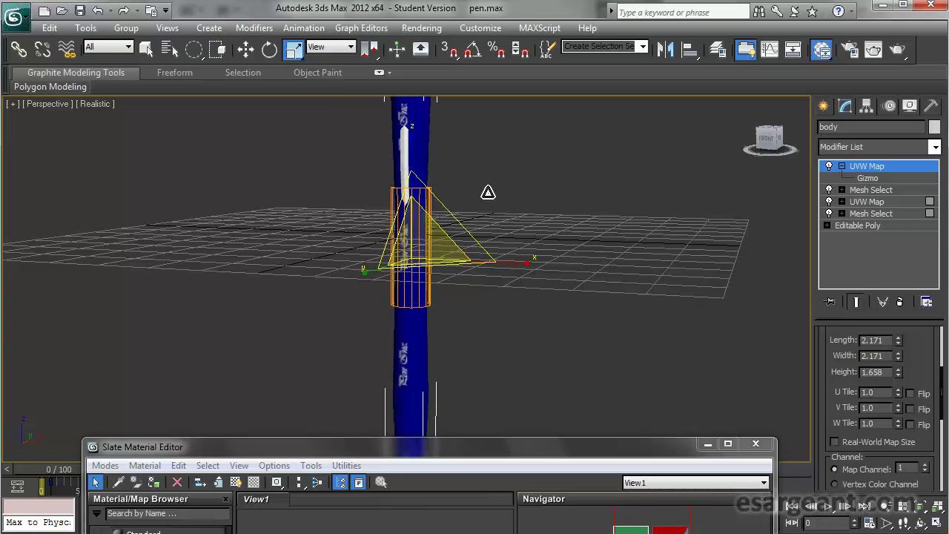
key("ctrl+z")
Activate the topmost UVW Map's gizmo, scale it up uniformly and move it down along the pen body
left_click(869, 178)
left_click_drag(409, 241, 557, 113)
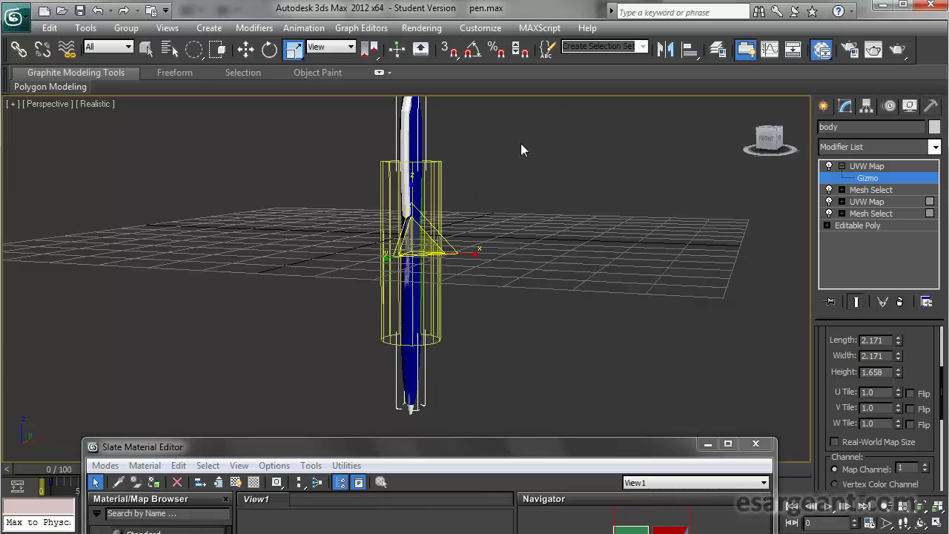
key("w")
left_click_drag(412, 194, 407, 240)
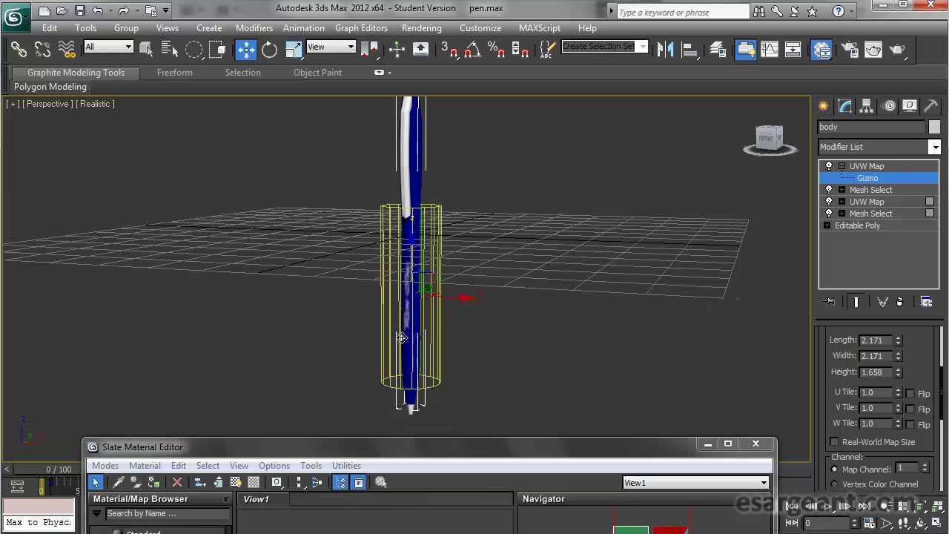
Scale the UVW Map gizmo down along Z to compress the stretched logo lengthwise
scroll(411, 334, "up", 5)
scroll(393, 296, "down", 1)
middle_click_drag(393, 296, 451, 328, "alt")
scroll(445, 325, "down", 2)
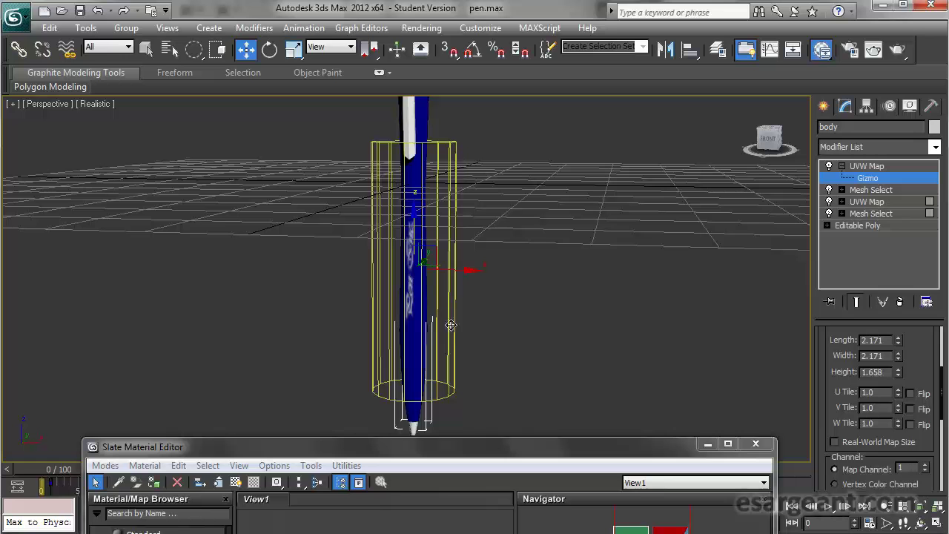
key("r")
left_click_drag(416, 212, 400, 291)
Check the logo repeats around the lower body and set U Tile to 0.79 and V Tile to 0.44
scroll(401, 292, "up", 5)
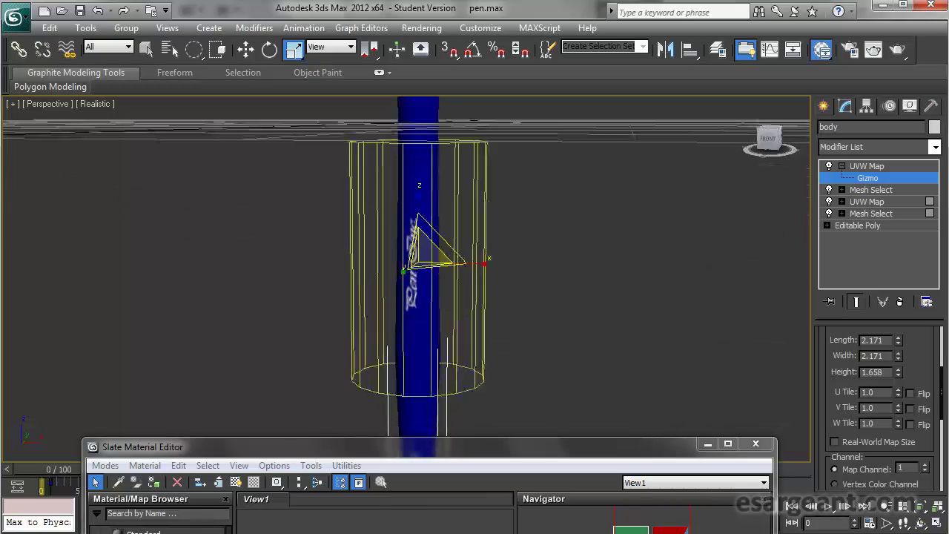
scroll(461, 339, "down", 3)
middle_click_drag(461, 339, 452, 215)
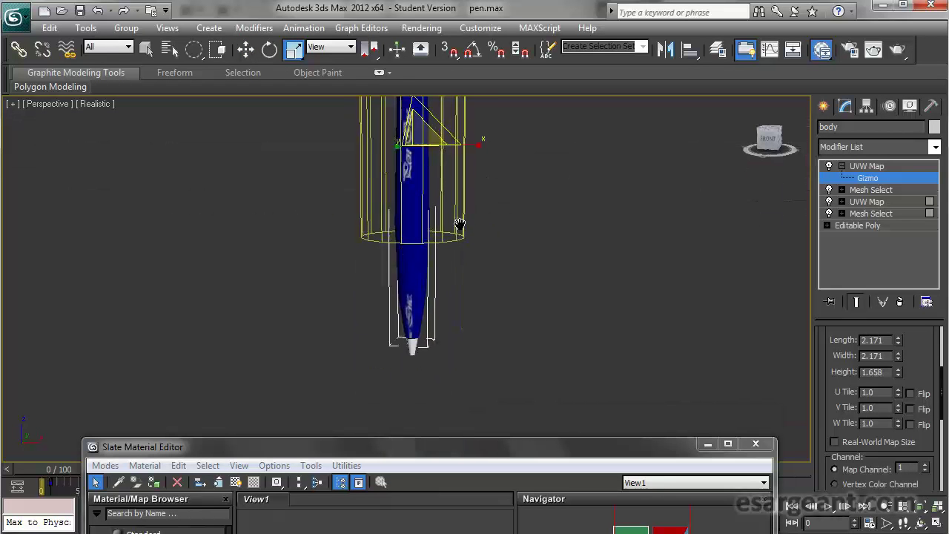
middle_click_drag(439, 255, 388, 253, "alt")
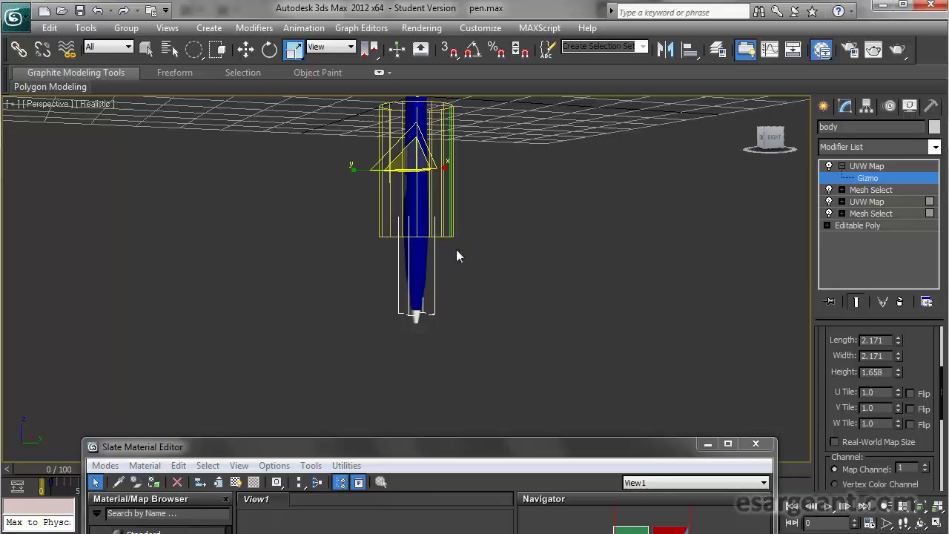
middle_click_drag(463, 258, 440, 263, "alt")
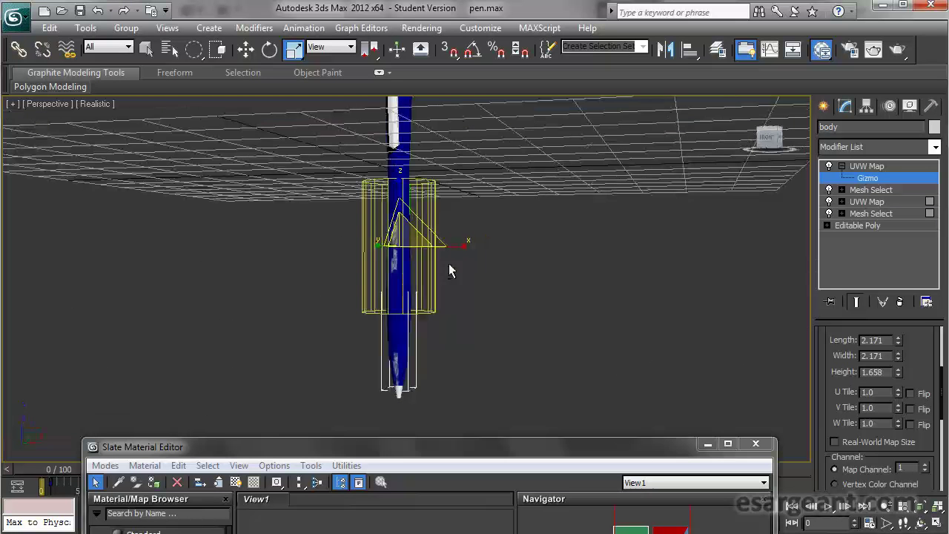
scroll(919, 373, "down", 2)
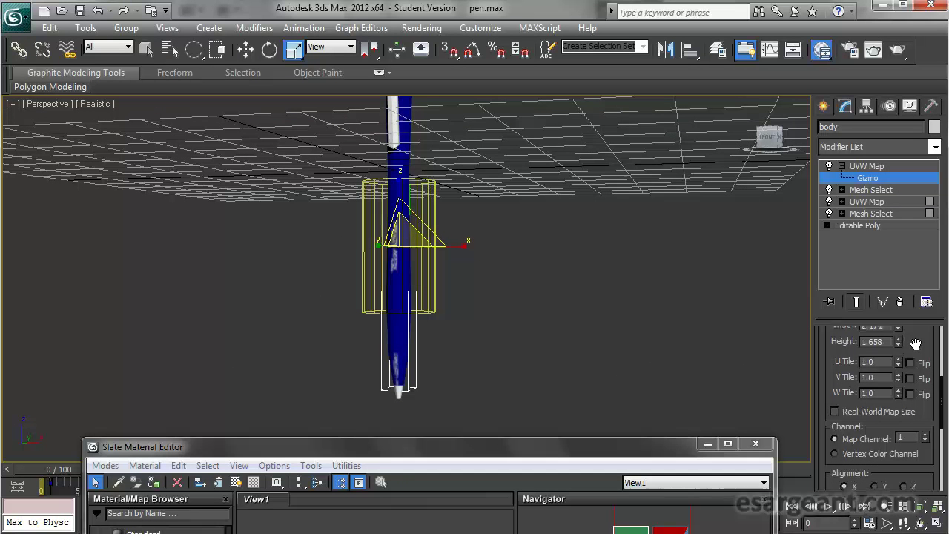
left_click_drag(897, 362, 890, 422)
Shorten the UVW Map gizmo further along Z and move it down toward the pen tip
middle_click_drag(462, 339, 381, 228, "alt")
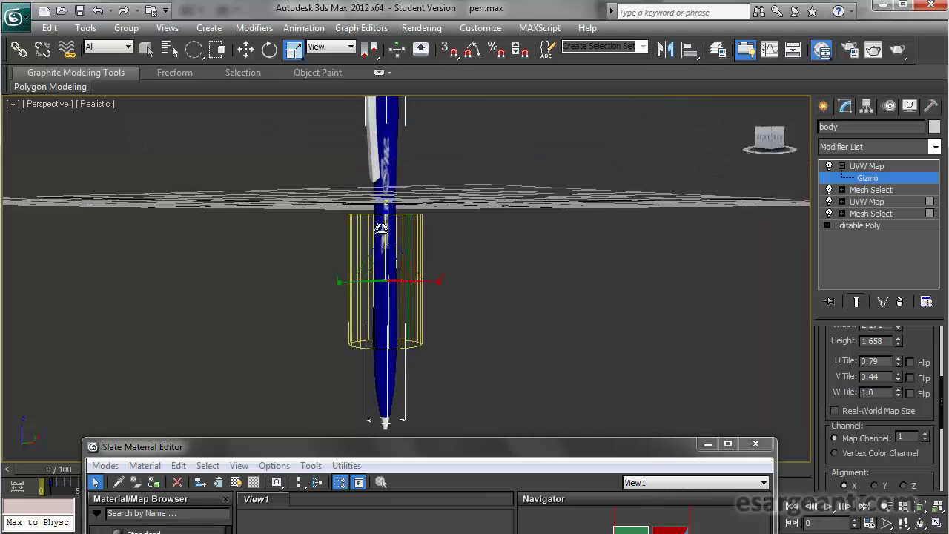
left_click_drag(385, 220, 388, 279)
key("w")
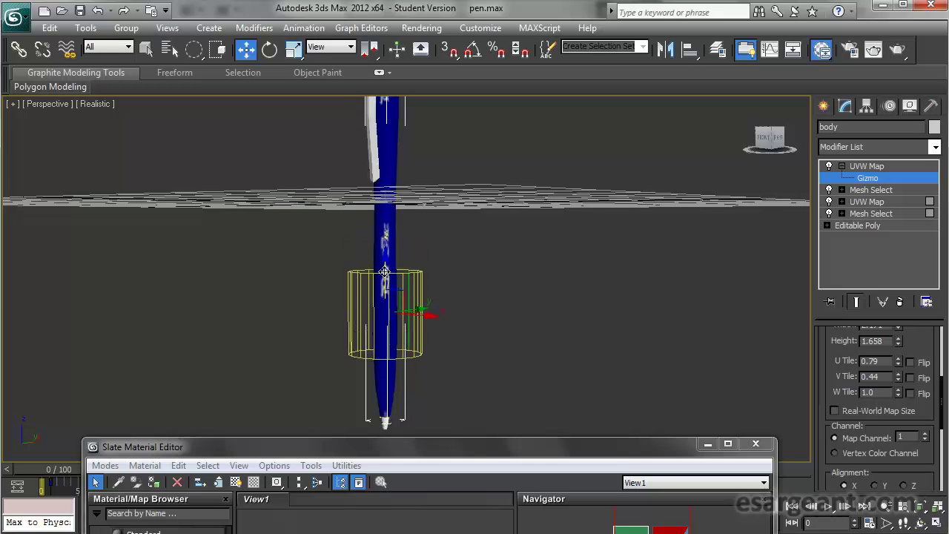
Set V Tile to 0.27 and scale the gizmo down slightly along Z
middle_click_drag(445, 273, 420, 276, "alt")
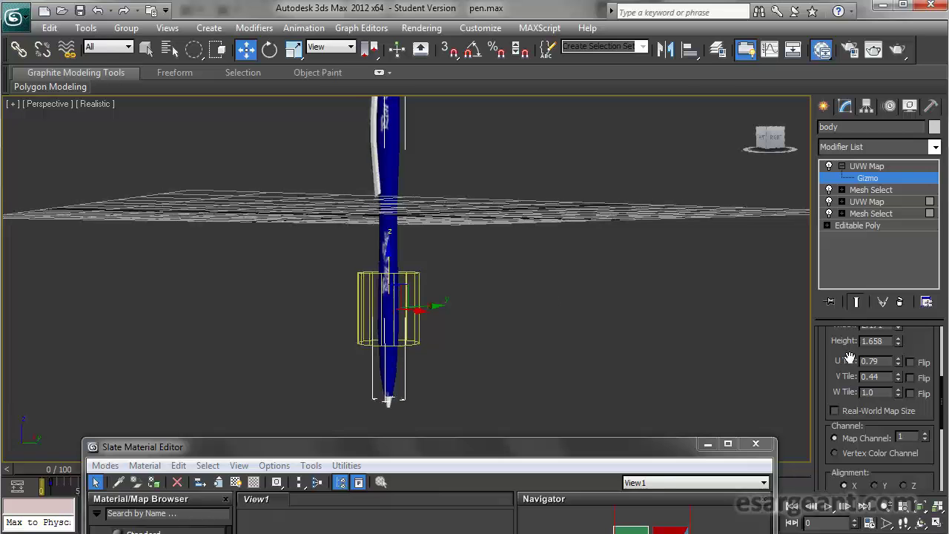
left_click_drag(897, 376, 897, 397)
key("e")
key("r")
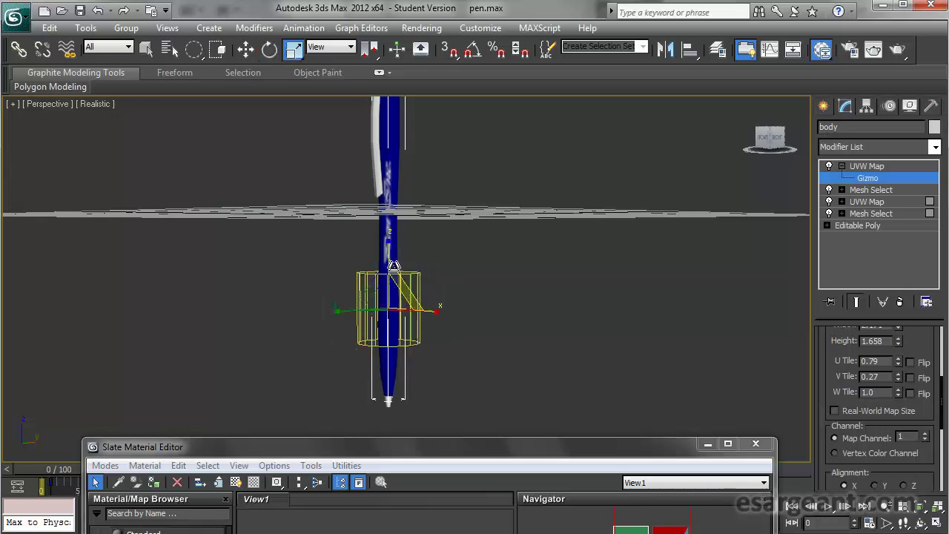
left_click_drag(388, 255, 389, 271)
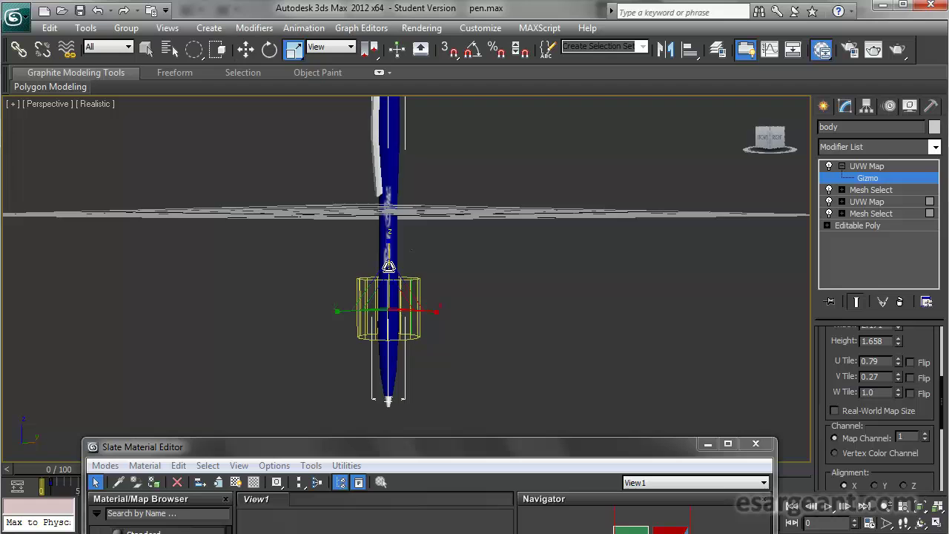
Rotate the UVW Map gizmo about the pen's vertical axis to turn the logo around the body
key("w")
middle_click_drag(436, 243, 411, 253, "alt")
middle_click_drag(455, 225, 472, 231, "alt")
key("e")
left_click_drag(391, 311, 502, 304)
middle_click_drag(501, 303, 564, 340, "alt")
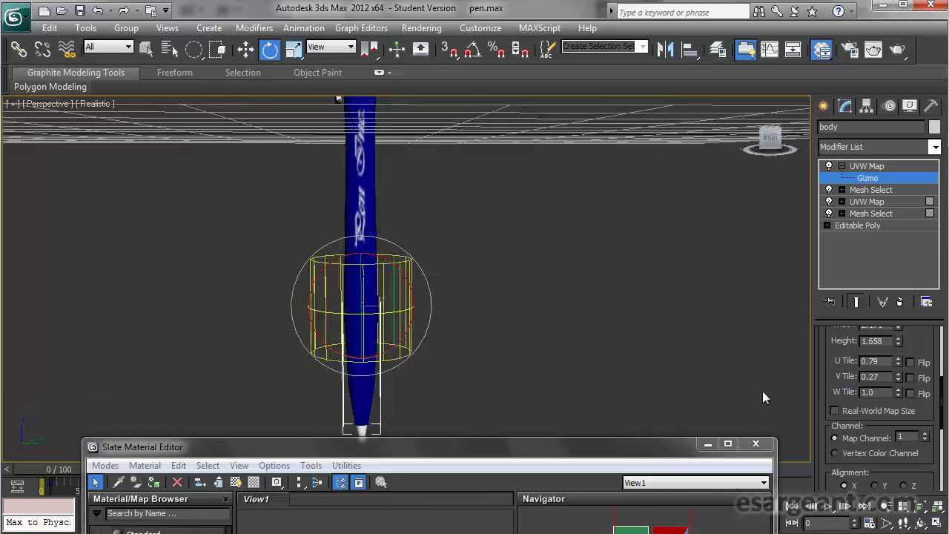
Reduce U Tile to 0.59 and rotate the gizmo slightly about the vertical axis to centre the logo
left_click_drag(897, 362, 894, 378)
left_click_drag(329, 319, 356, 319)
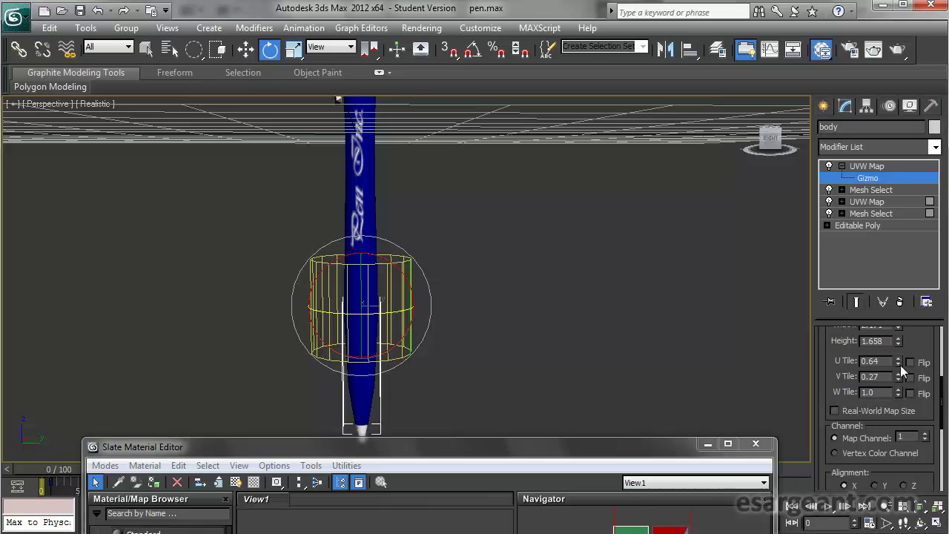
left_click_drag(897, 360, 897, 361)
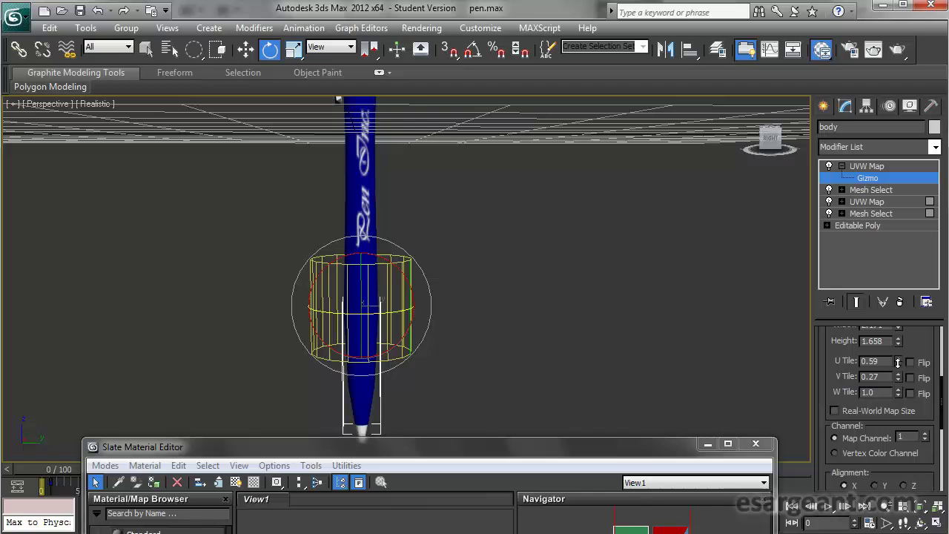
Leave the UVW Map's gizmo level, deselect the pen body and inspect the logo placement on the whole pen
middle_click_drag(586, 249, 515, 270, "alt")
scroll(548, 253, "down", 6)
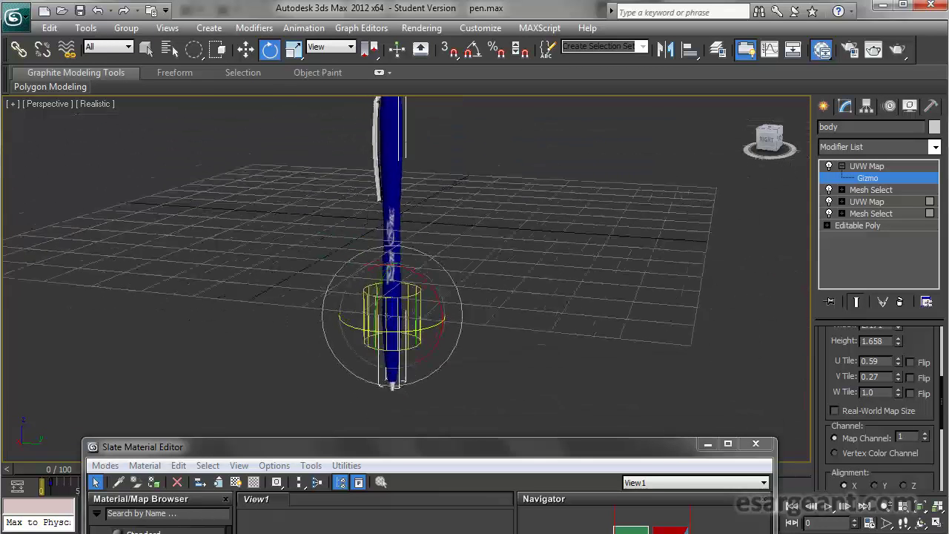
key("w")
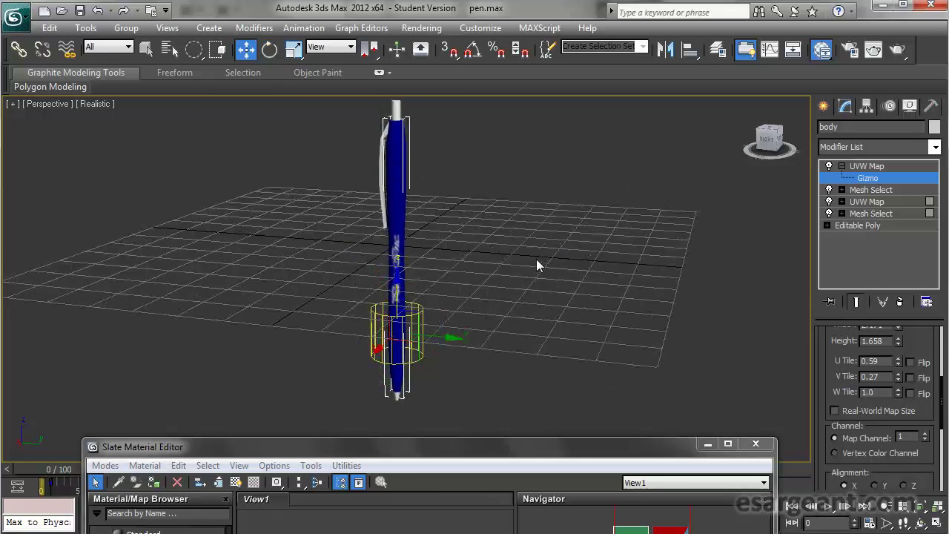
left_click(842, 166)
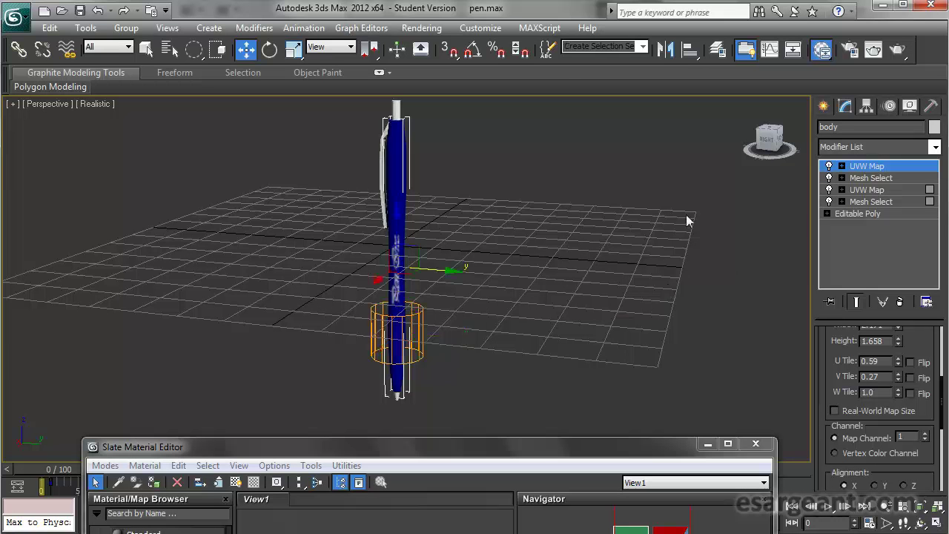
left_click(588, 277)
middle_click_drag(588, 278, 502, 290, "alt")
scroll(393, 309, "up", 3)
scroll(502, 292, "down", 2)
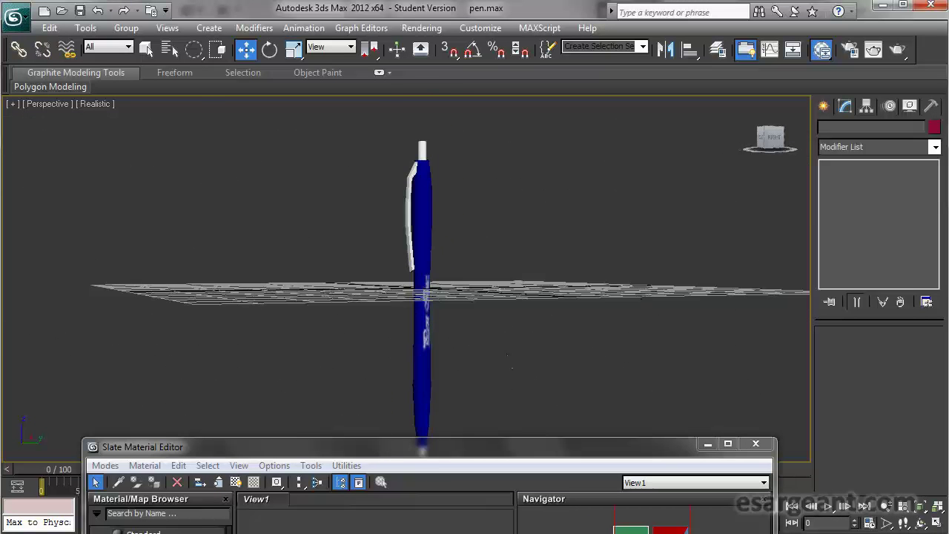
middle_click_drag(516, 375, 487, 362, "alt")
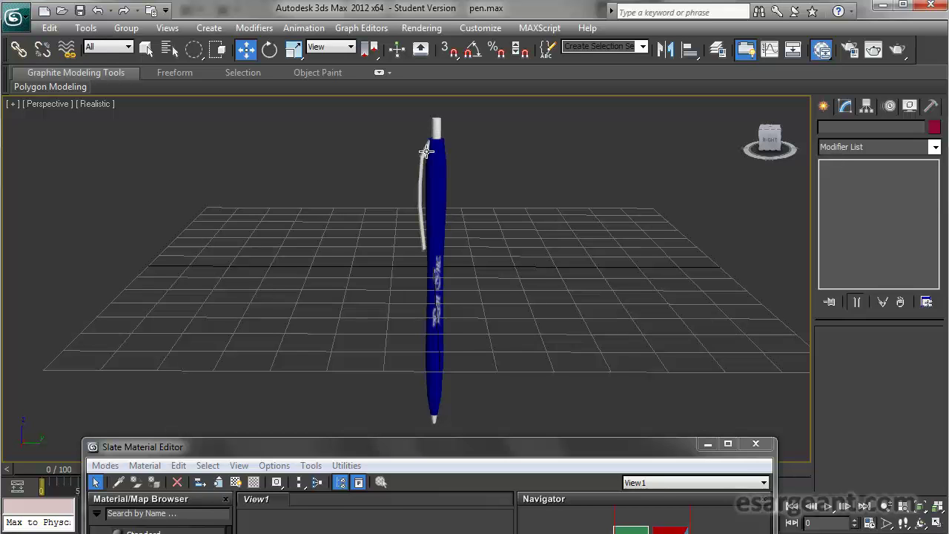